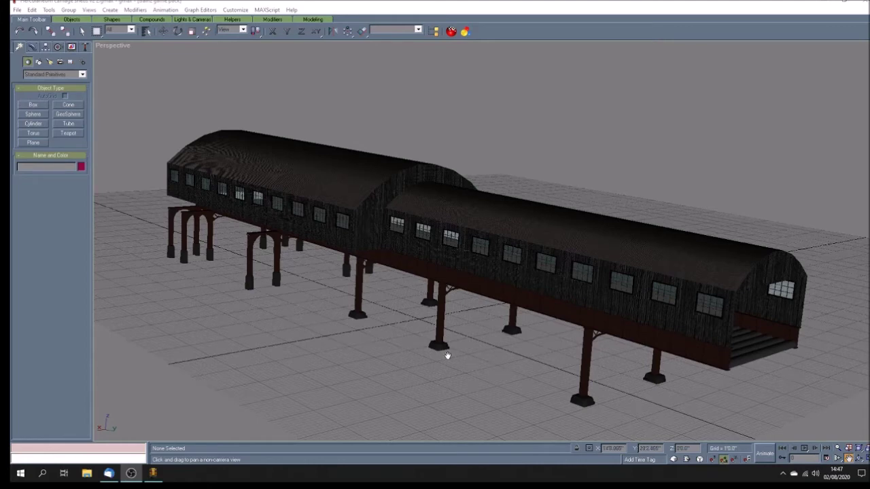
Step: Orbit the Perspective view back from the shed and select the carriage body Box06
click(858, 460)
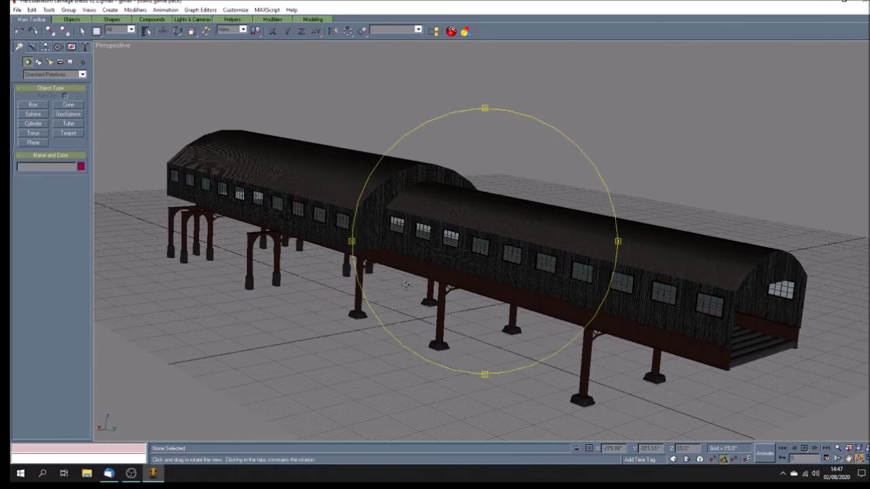
mouse_move(406, 285)
mouse_down()
mouse_move(445, 310)
mouse_move(484, 319)
mouse_up()
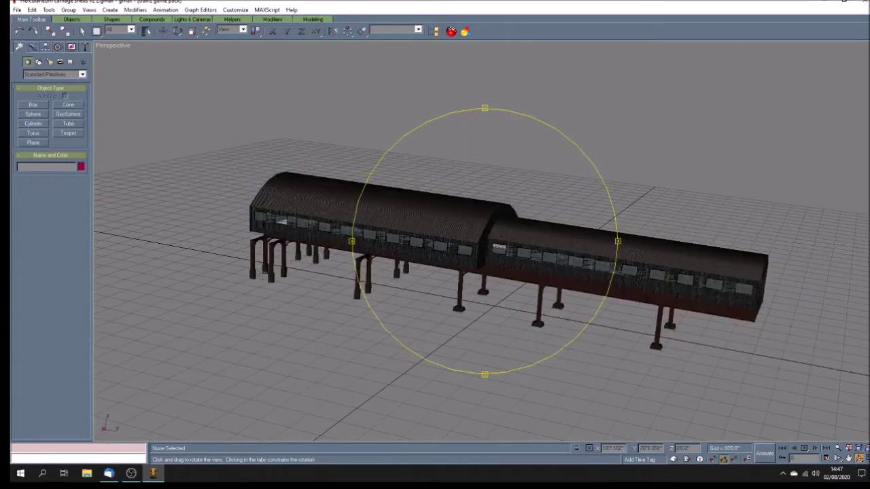
click(81, 30)
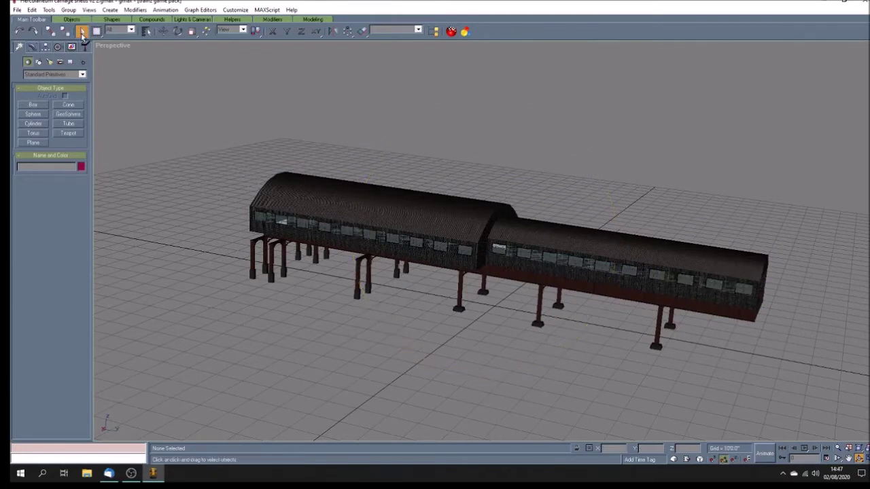
click(513, 274)
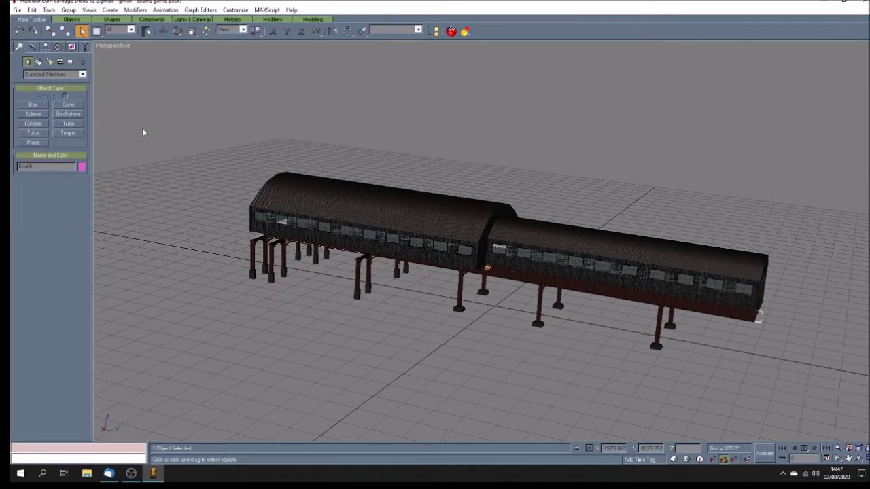
Step: Move Box06's four corner vertices to Y 3 at Vertex level, then deselect the carriage
click(32, 46)
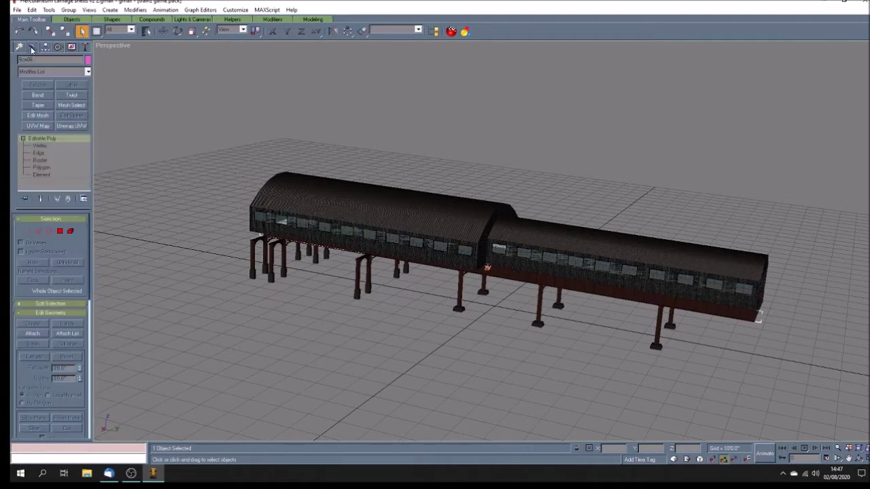
click(63, 147)
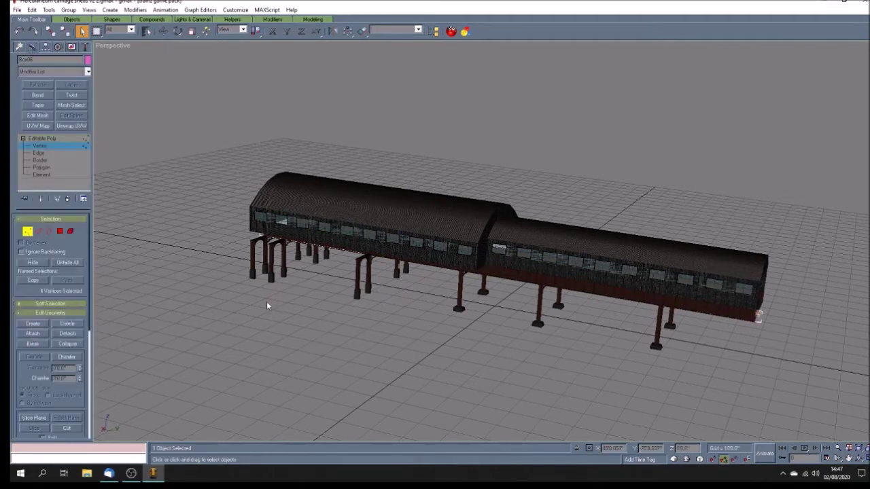
drag(231, 197, 291, 276)
click(164, 31)
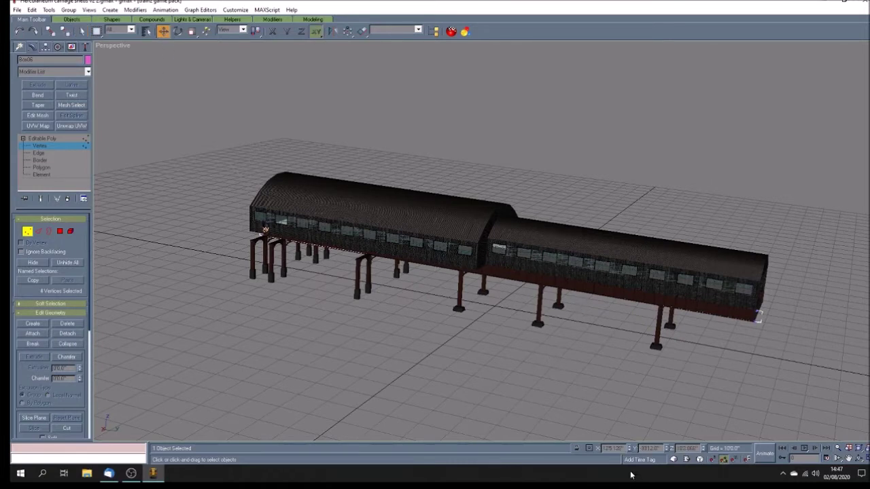
key(Tab)
text(3)
key(Return)
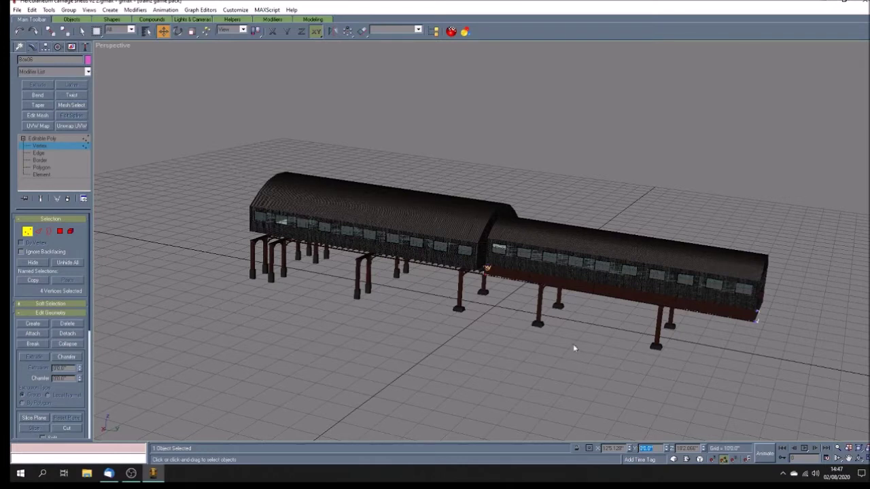
click(45, 141)
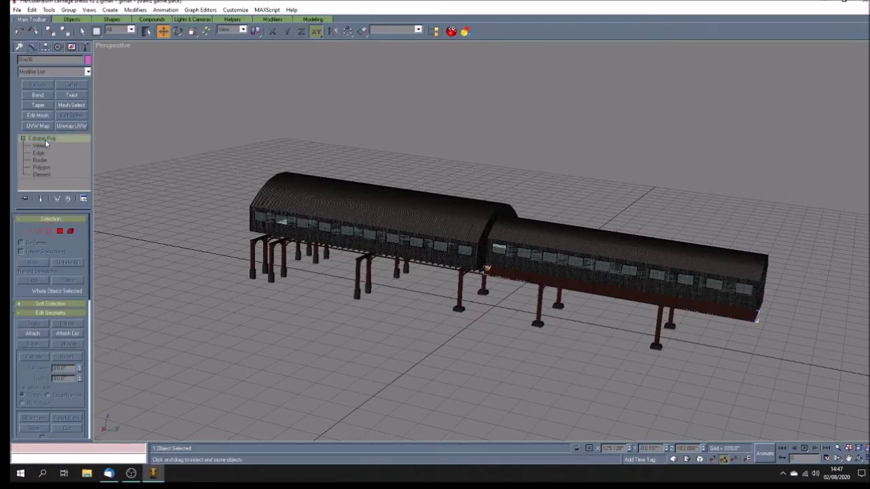
click(590, 340)
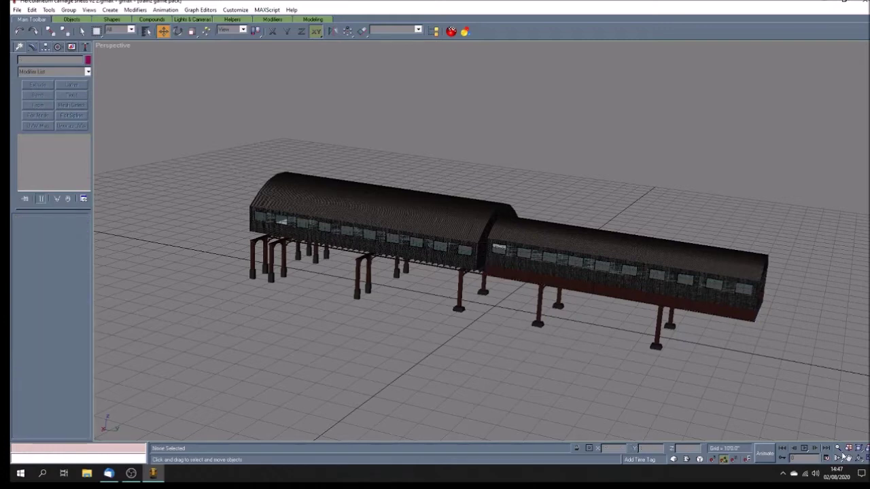
Step: Pan and zoom in close on the right-hand carriage and its supports, then select the carriage
click(849, 459)
drag(659, 329, 608, 310)
scroll(579, 297, up, 3)
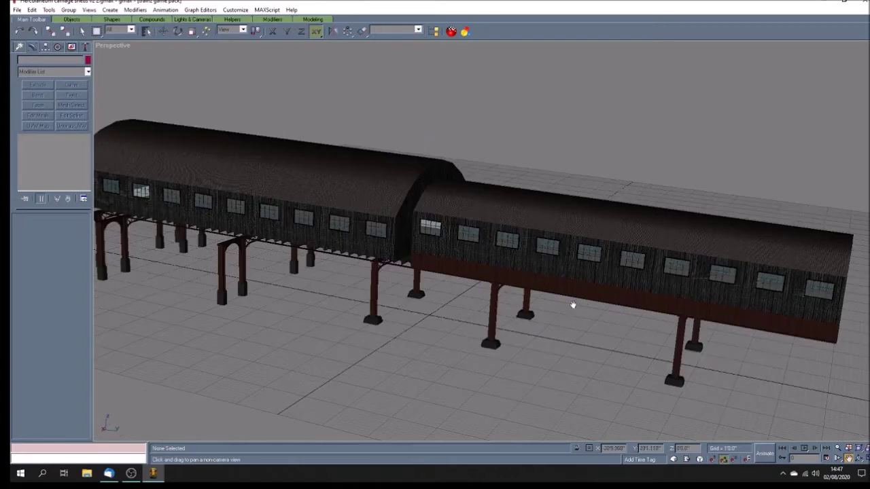
key(F3)
scroll(574, 300, down, 1)
key(F3)
key(F3)
key(F3)
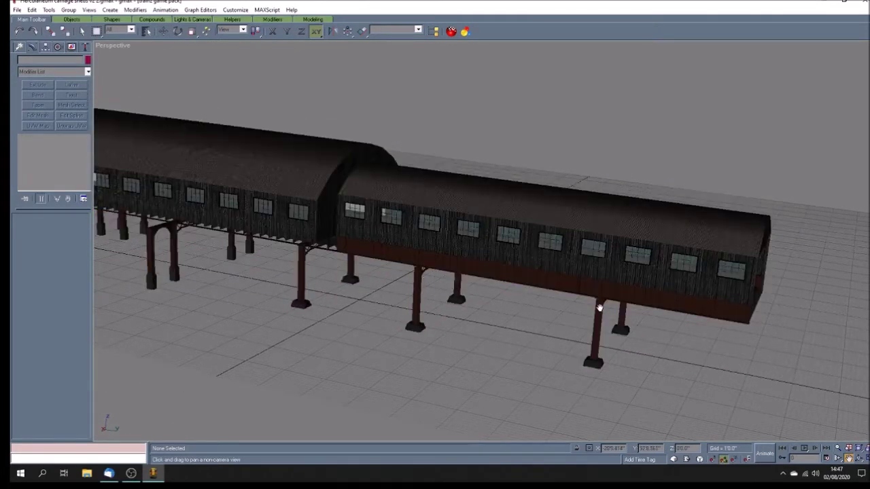
drag(600, 307, 617, 306)
key(F3)
key(F3)
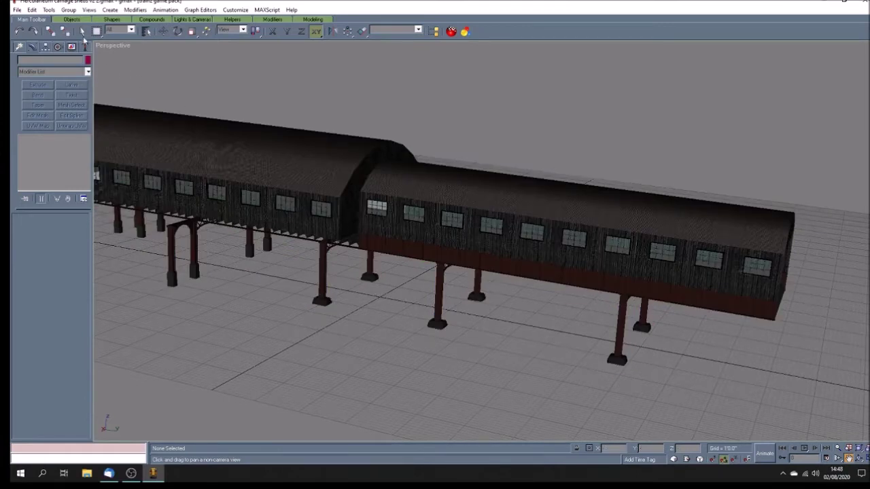
right_click(225, 131)
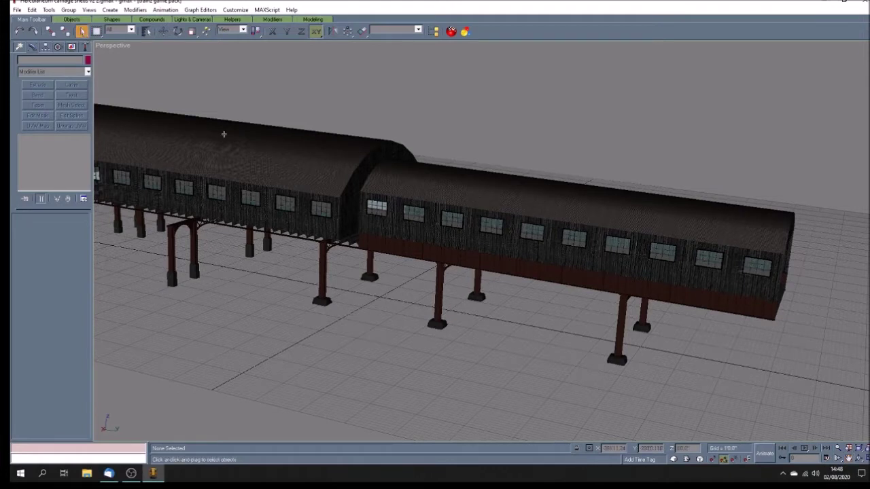
click(432, 254)
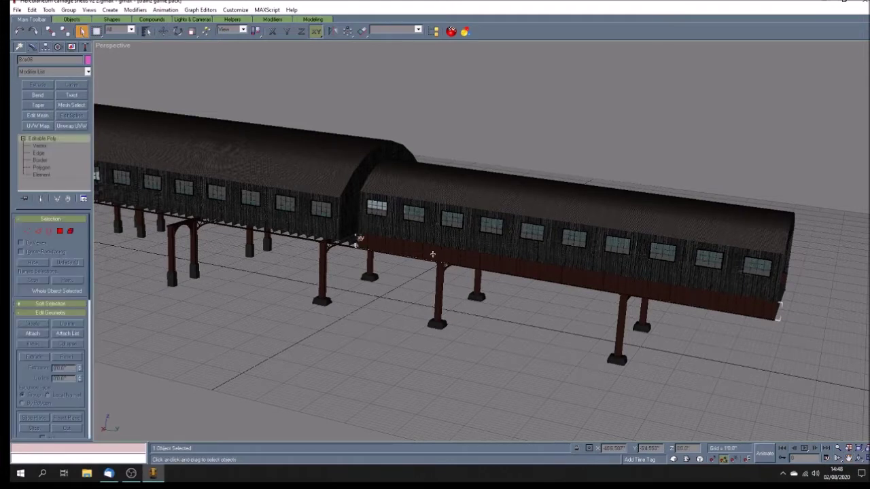
Step: Add an Unwrap UVW modifier to the carriage and select its lower red band faces
click(72, 125)
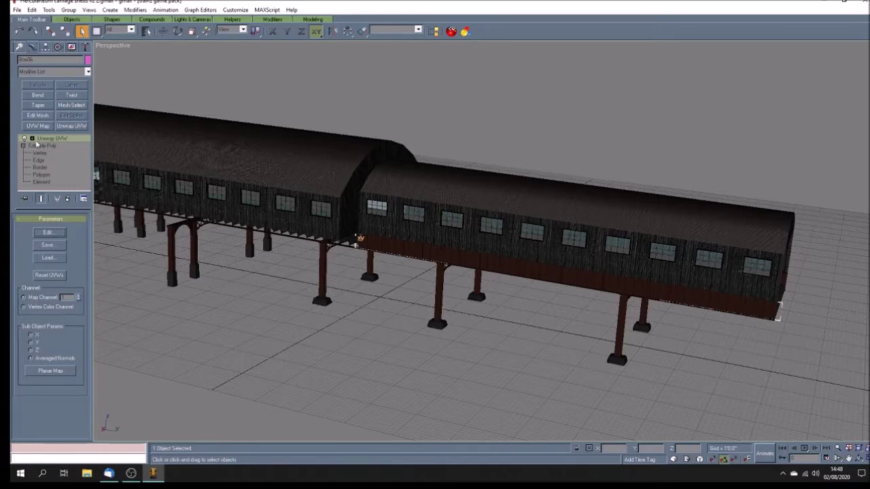
click(32, 138)
click(54, 146)
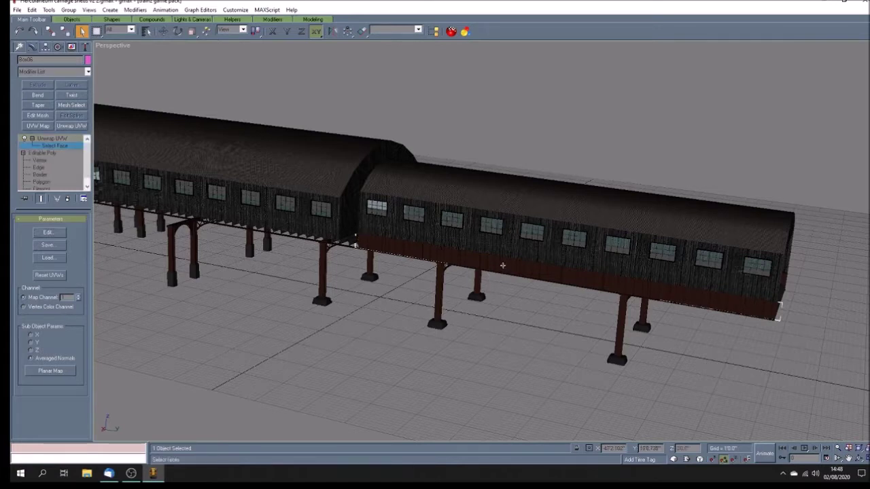
click(552, 270)
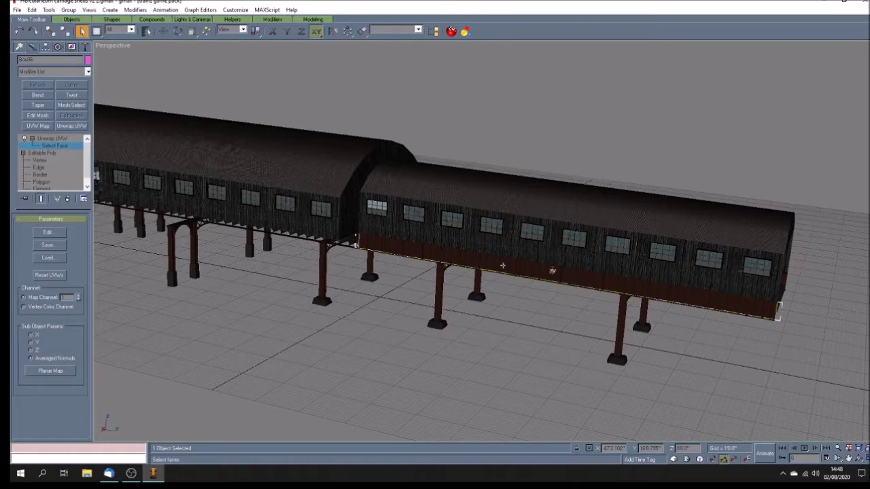
Step: Pan and orbit the view to look along the whole carriage
click(848, 459)
drag(561, 319, 527, 271)
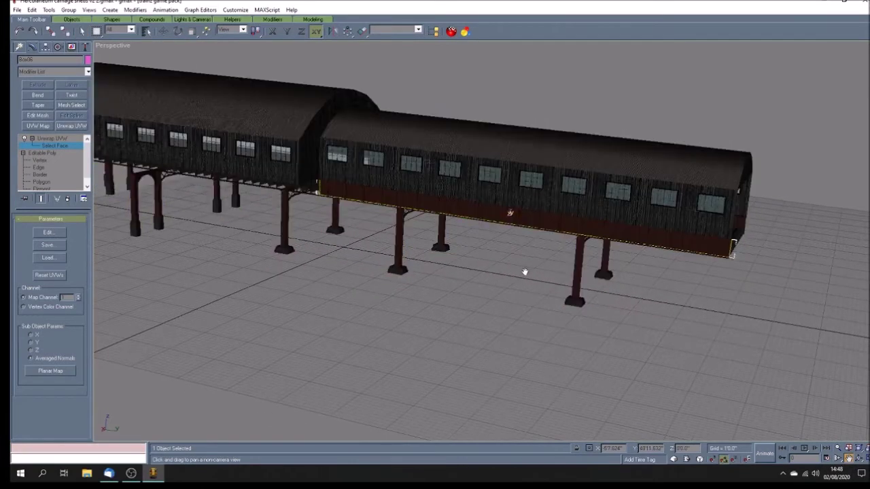
scroll(527, 270, up, 3)
scroll(524, 271, down, 5)
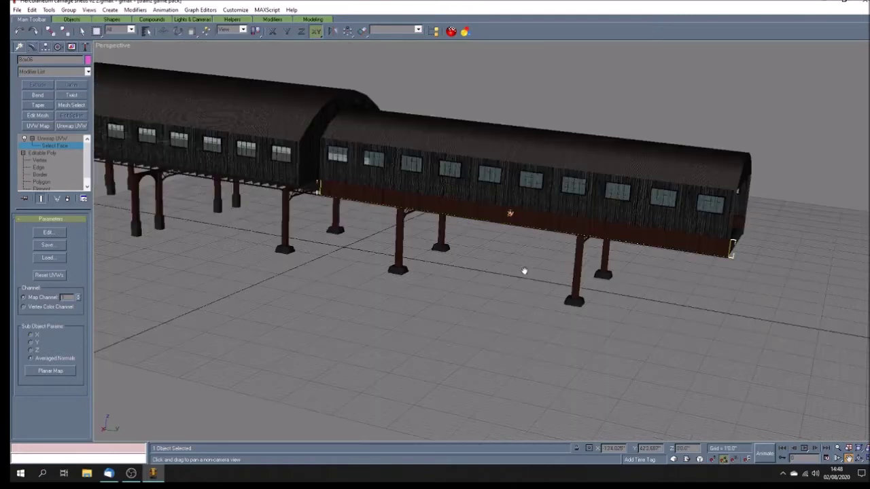
drag(524, 270, 490, 284)
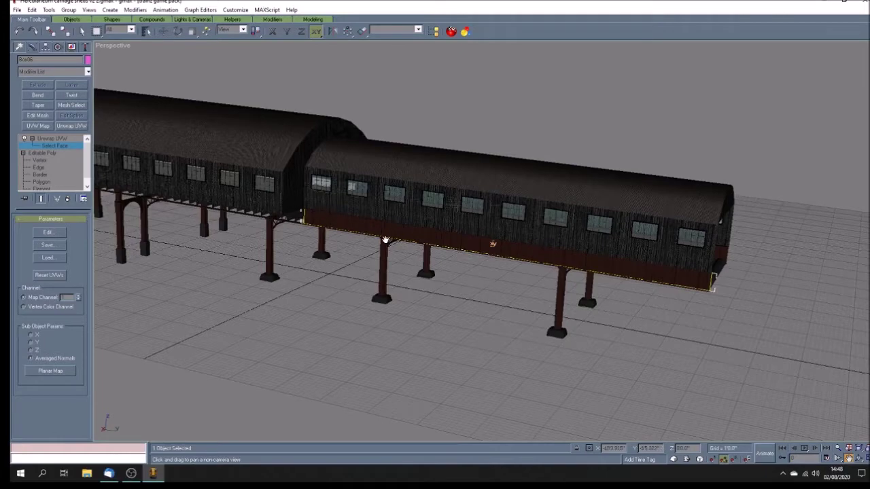
click(859, 459)
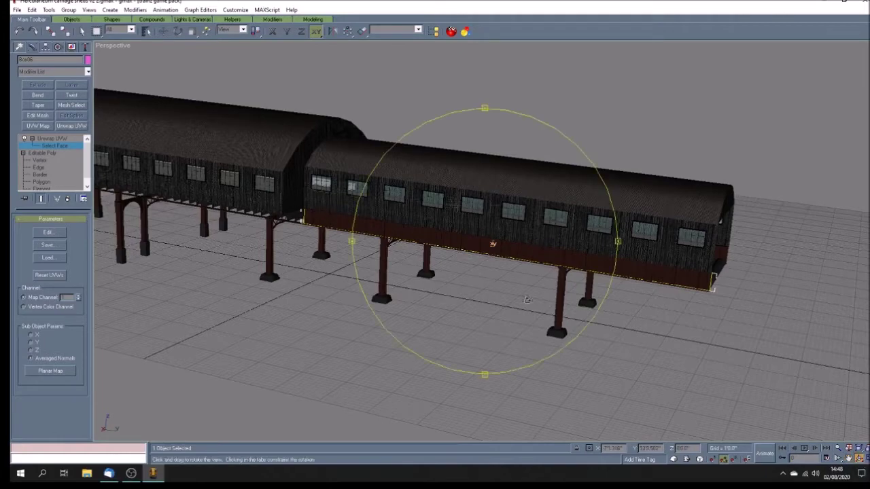
mouse_move(472, 277)
mouse_down()
mouse_move(495, 285)
mouse_move(400, 275)
mouse_move(452, 294)
mouse_up()
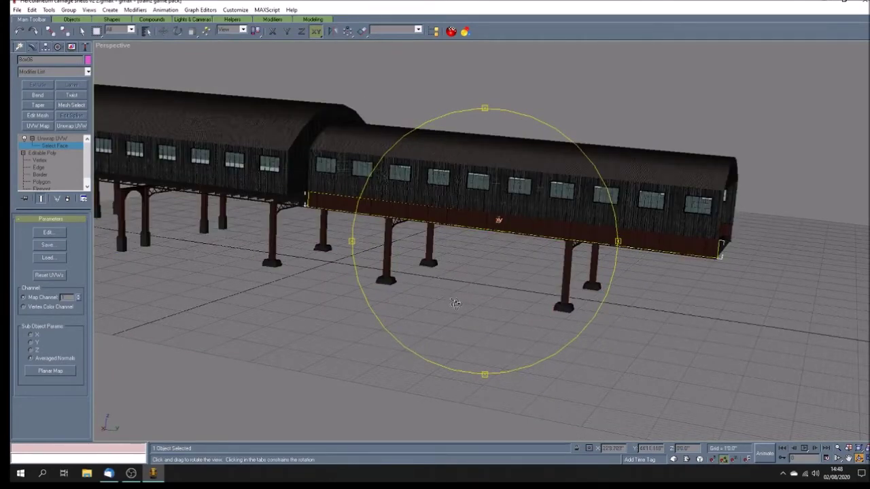
Step: Open the Edit UVWs editor and move it to the right side beside the model
click(48, 232)
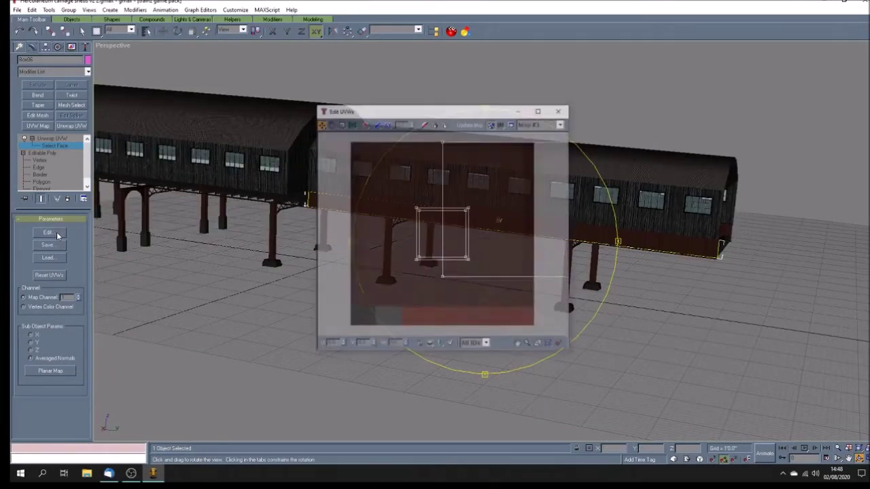
drag(449, 116, 335, 117)
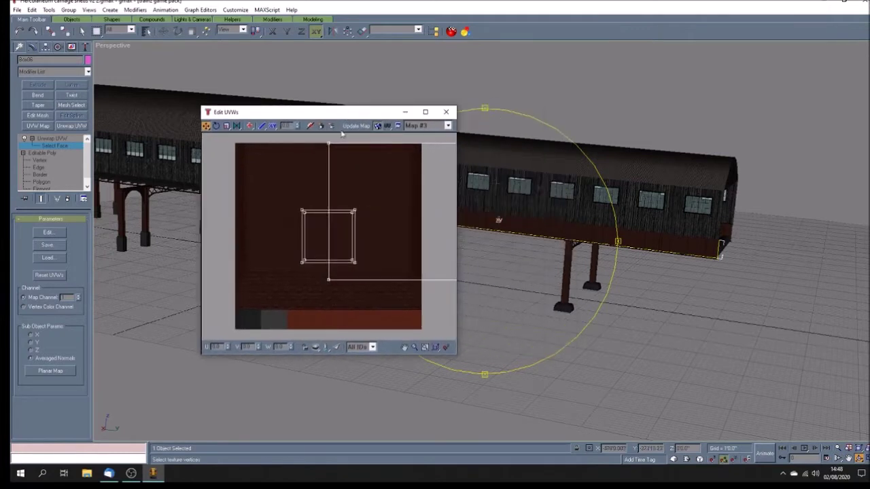
click(405, 347)
scroll(276, 205, down, 10)
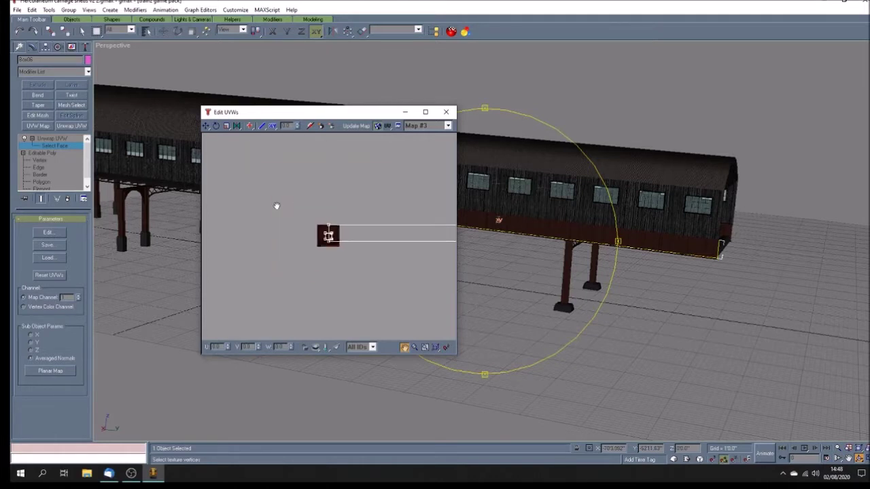
scroll(276, 206, down, 2)
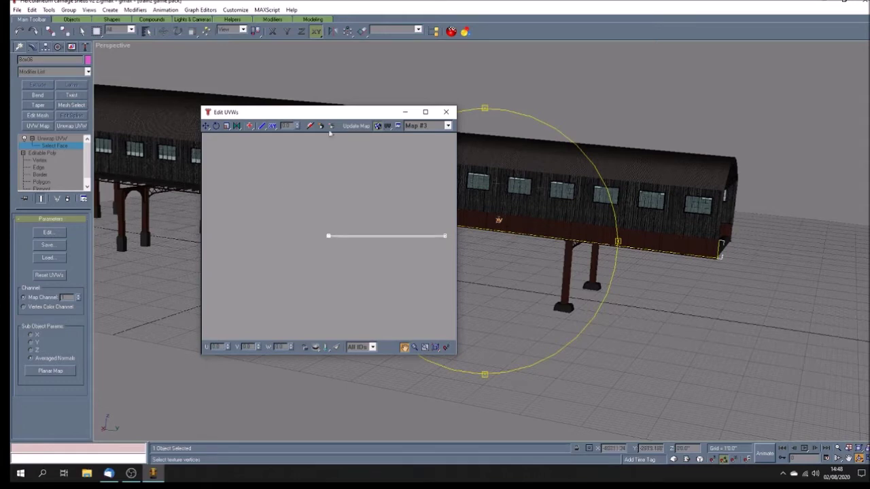
drag(334, 112, 288, 127)
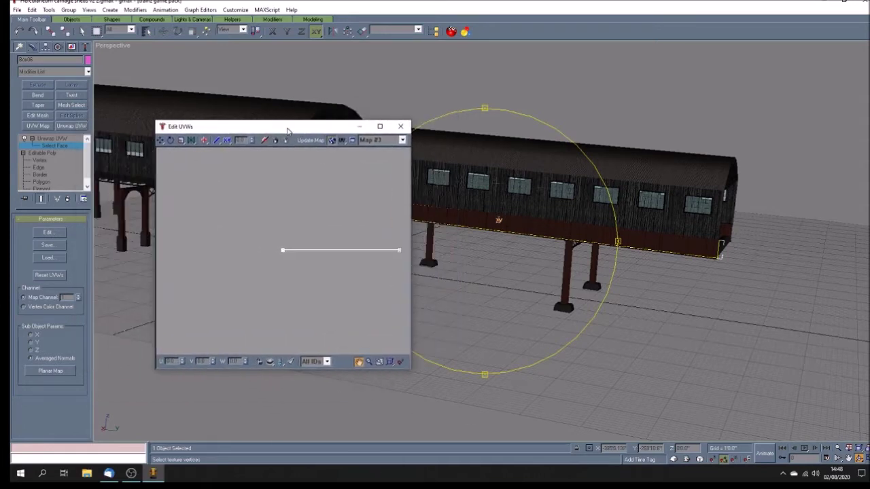
mouse_move(516, 302)
alt+middle_down()
mouse_move(507, 299)
mouse_move(514, 301)
alt+middle_up()
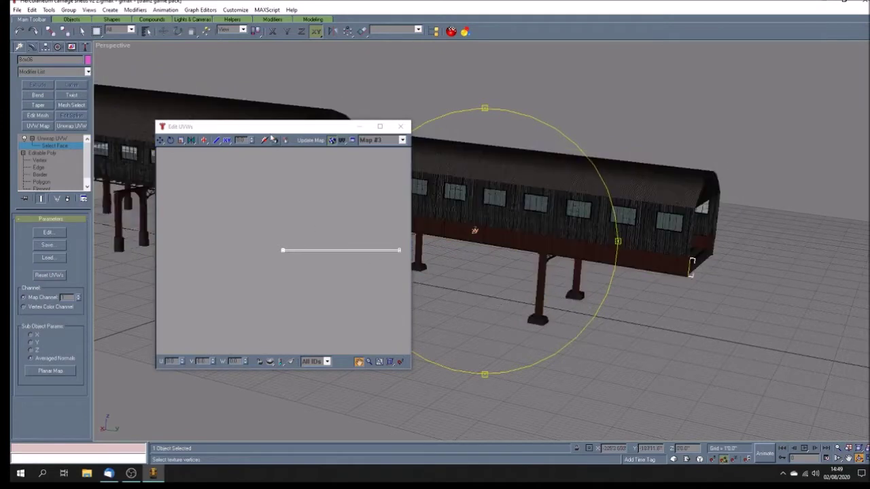
drag(271, 136, 642, 148)
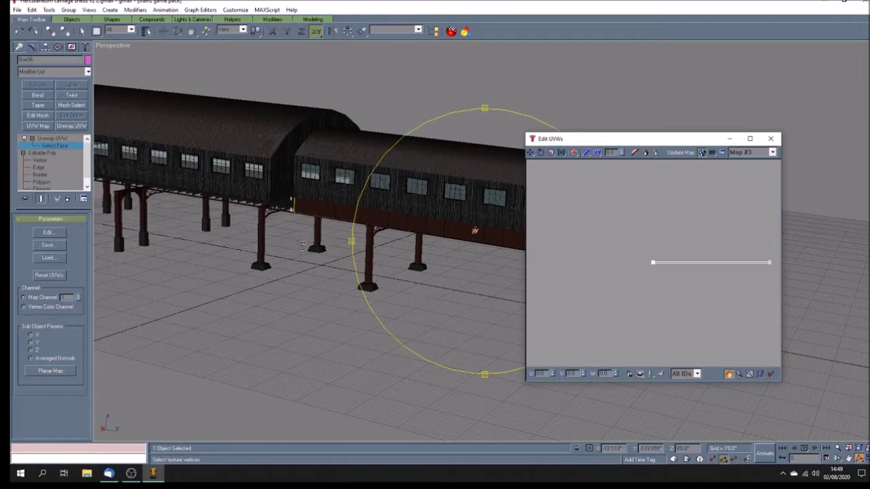
Step: Return the viewport to textured shading, zoom in on the wall, and activate the UV Move tool
key(F3)
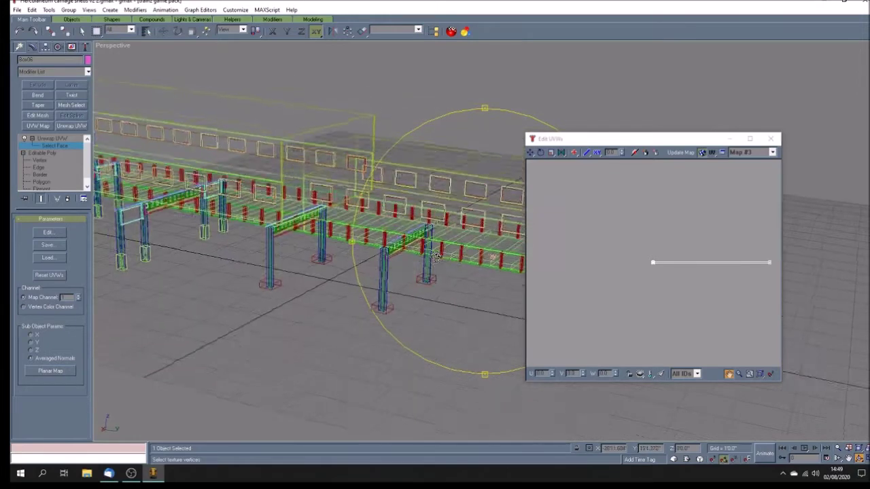
key(F3)
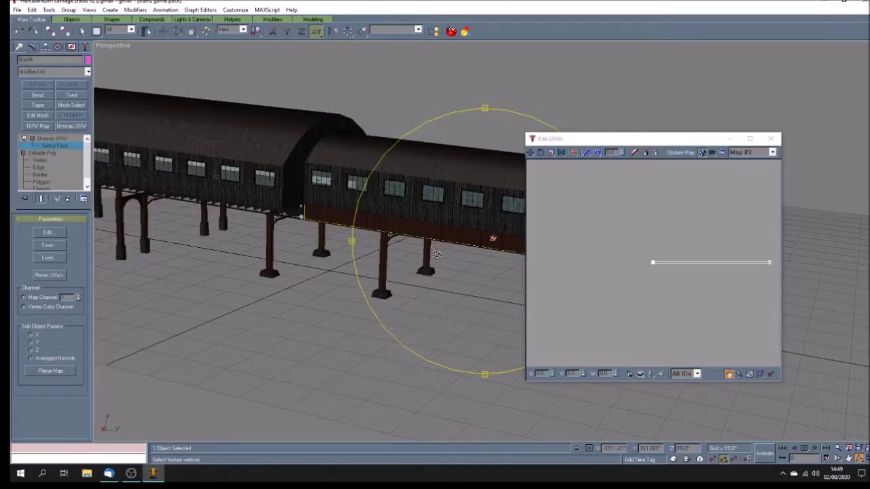
scroll(436, 253, up, 2)
scroll(436, 254, up, 2)
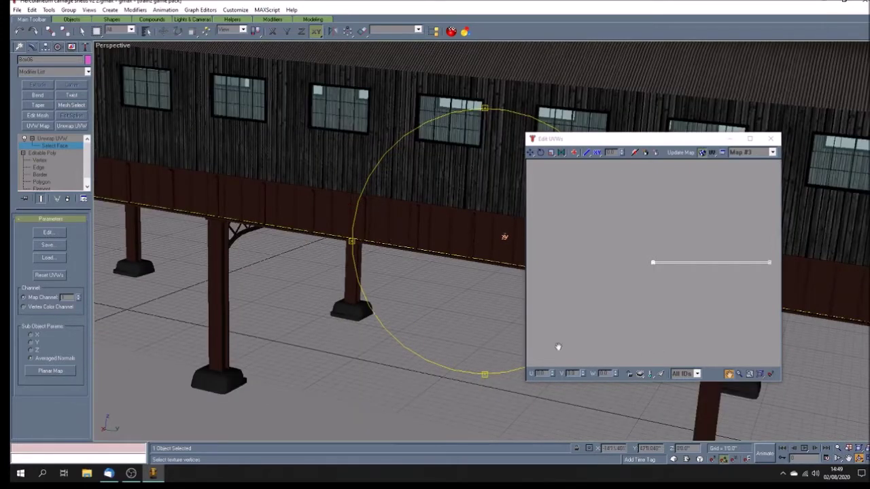
click(530, 153)
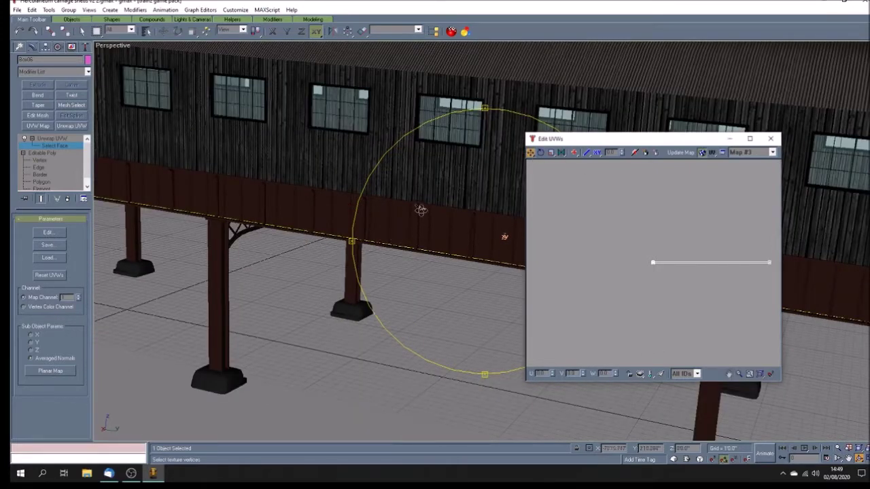
Step: Select the UV line's right-end vertex and set its U value to 0.5
drag(761, 257, 785, 285)
text(0.5)
key(Return)
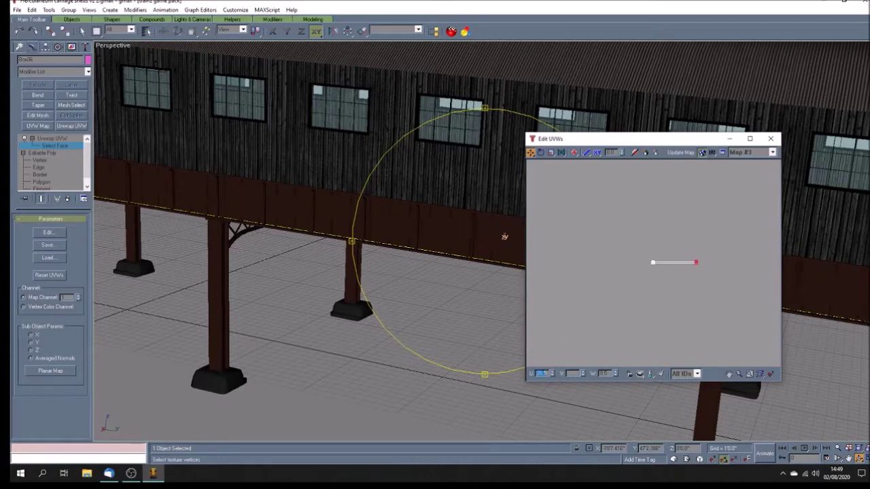
mouse_move(460, 327)
mouse_down()
mouse_move(459, 310)
mouse_move(435, 305)
mouse_move(455, 318)
mouse_move(440, 318)
mouse_up()
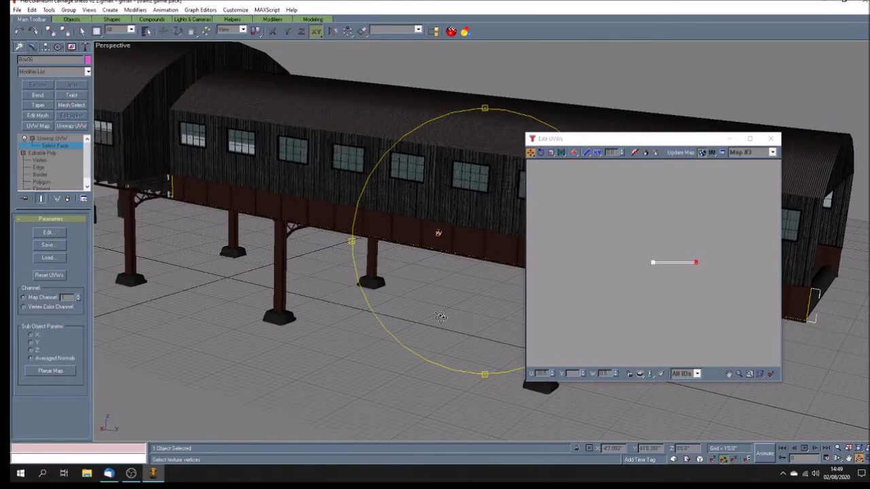
Step: Reframe the view on the shed joint, then exit face selection and finish UV editing
mouse_move(440, 317)
mouse_down()
mouse_move(465, 333)
mouse_move(445, 318)
mouse_up()
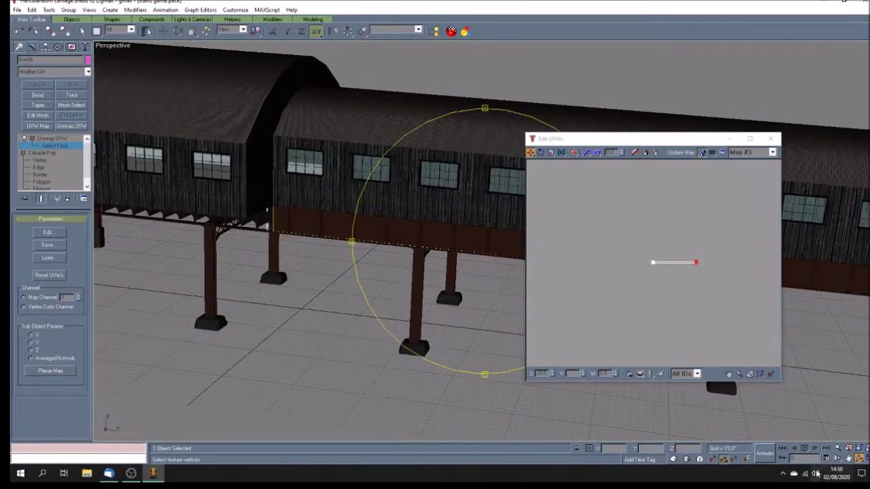
click(849, 458)
drag(301, 267, 387, 265)
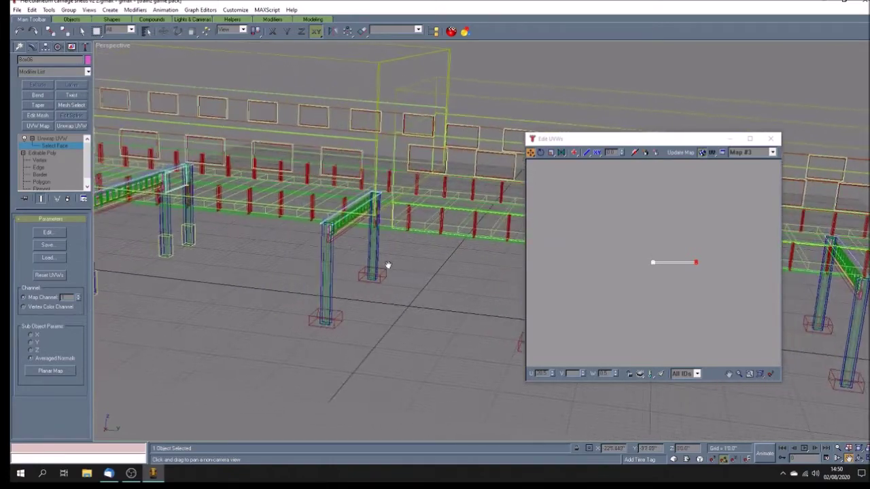
scroll(375, 247, up, 3)
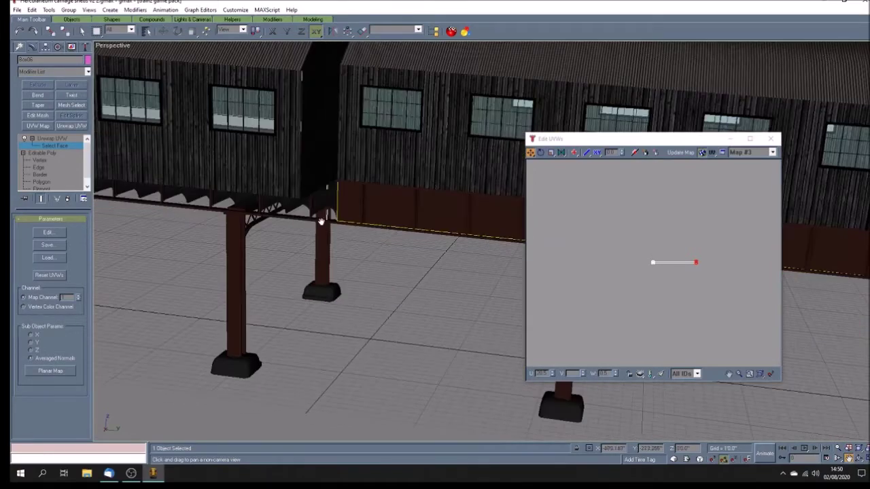
mouse_move(350, 248)
mouse_down()
mouse_move(452, 277)
mouse_move(411, 272)
mouse_up()
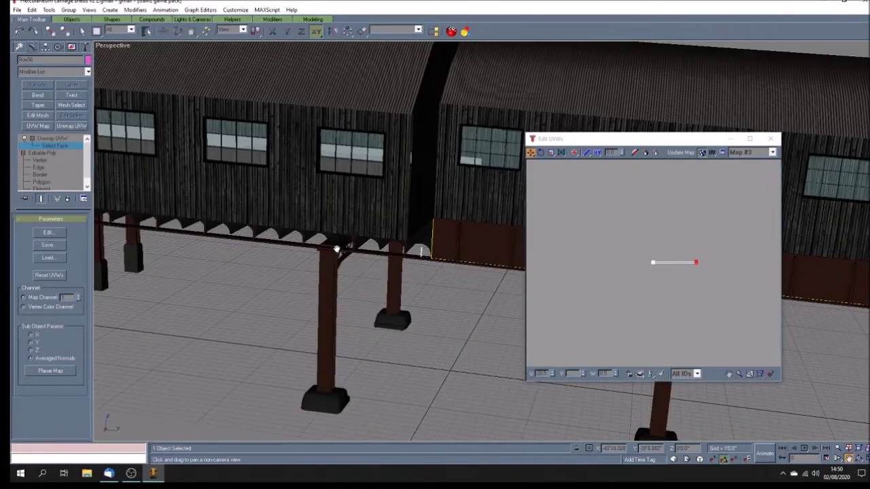
click(54, 138)
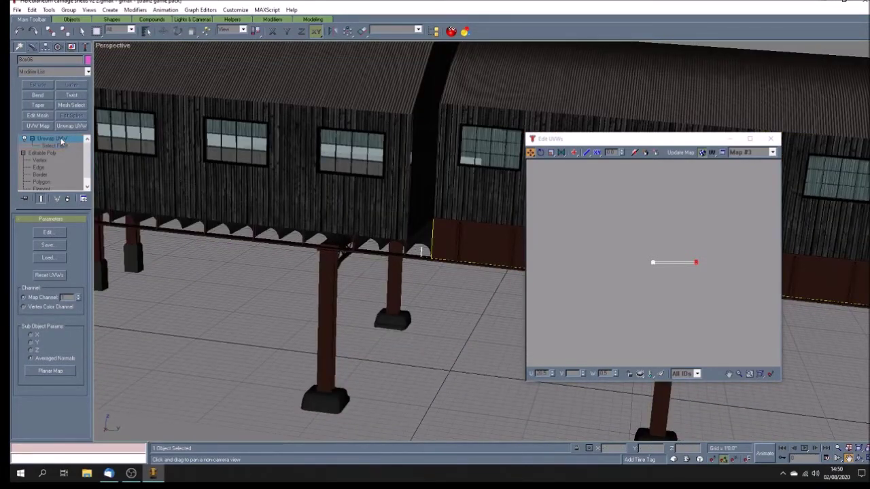
right_click(429, 285)
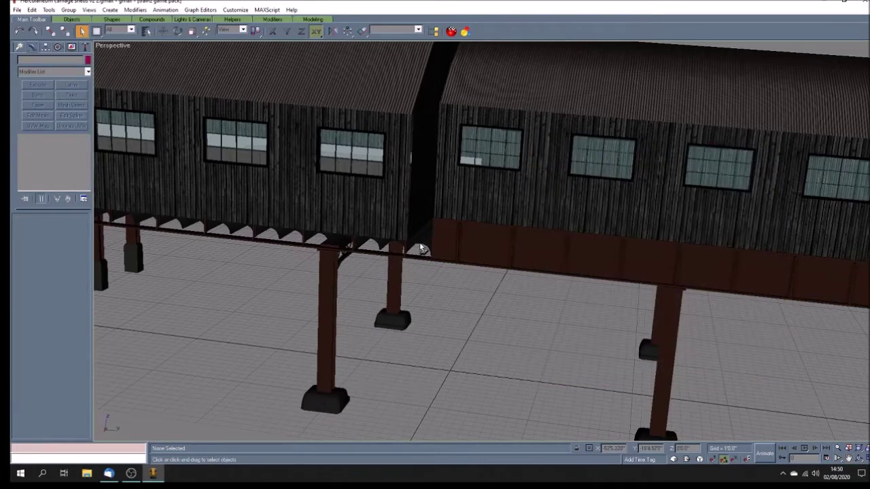
Step: Delete the joint beam Circle37 and move Box27's four left-end vertices to Y 0
click(419, 248)
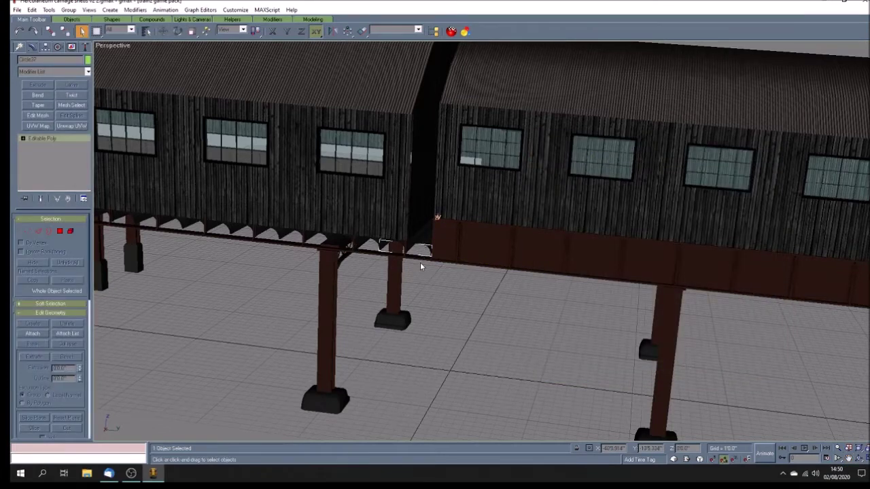
key(Delete)
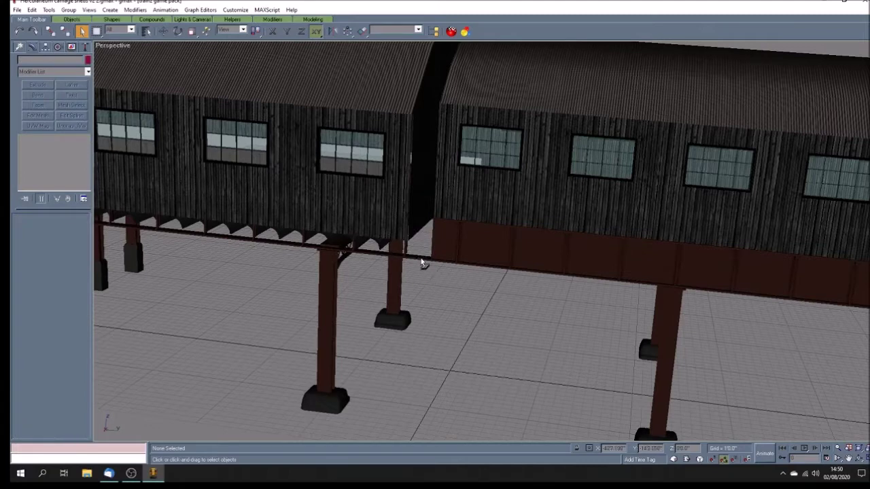
click(422, 264)
scroll(440, 281, down, 6)
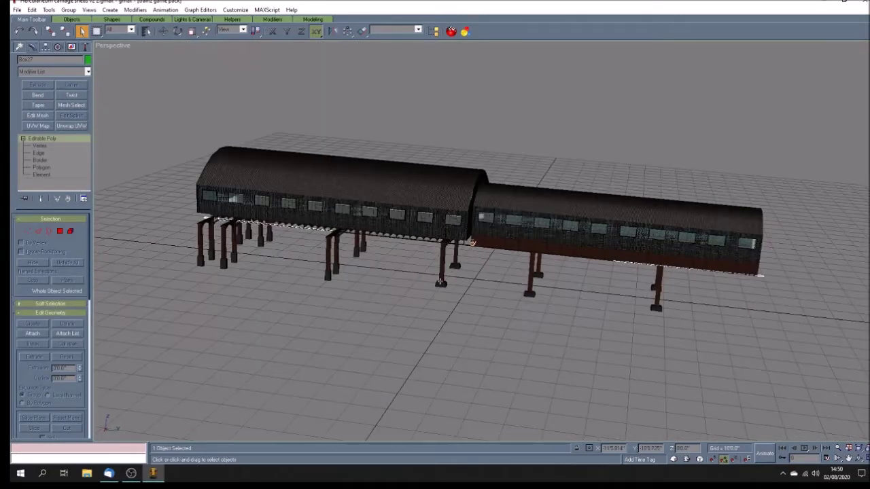
click(40, 145)
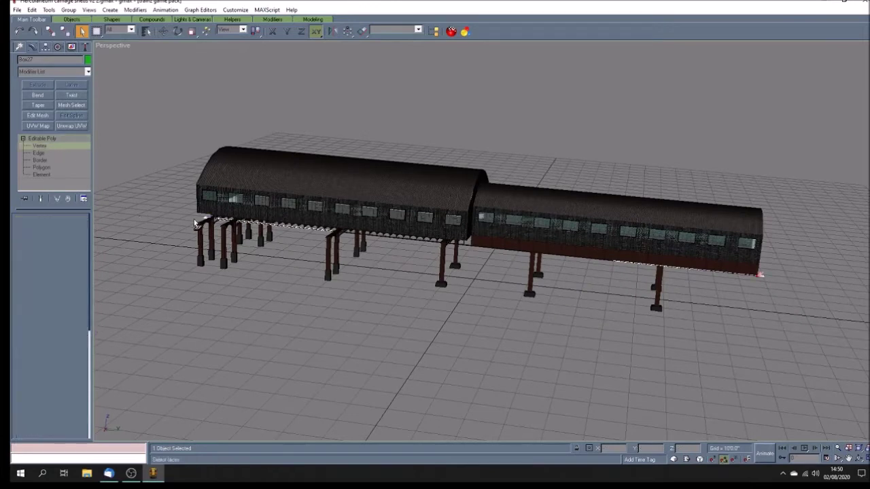
drag(197, 207, 234, 249)
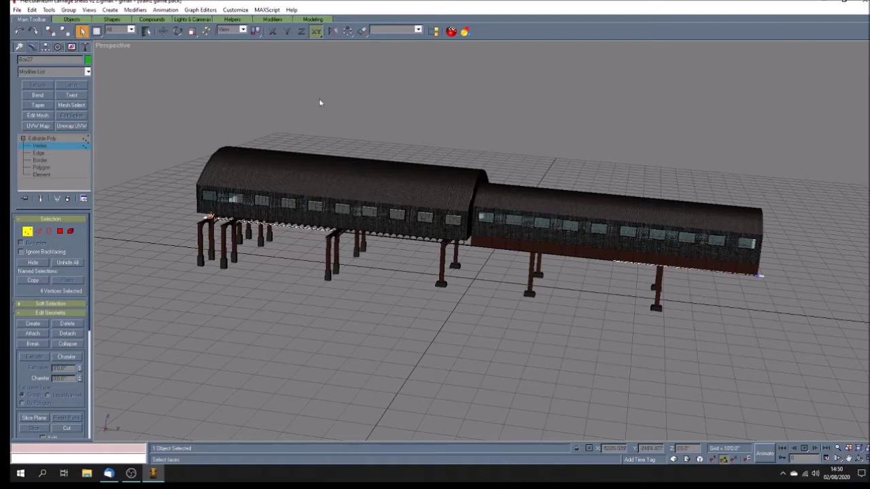
click(163, 31)
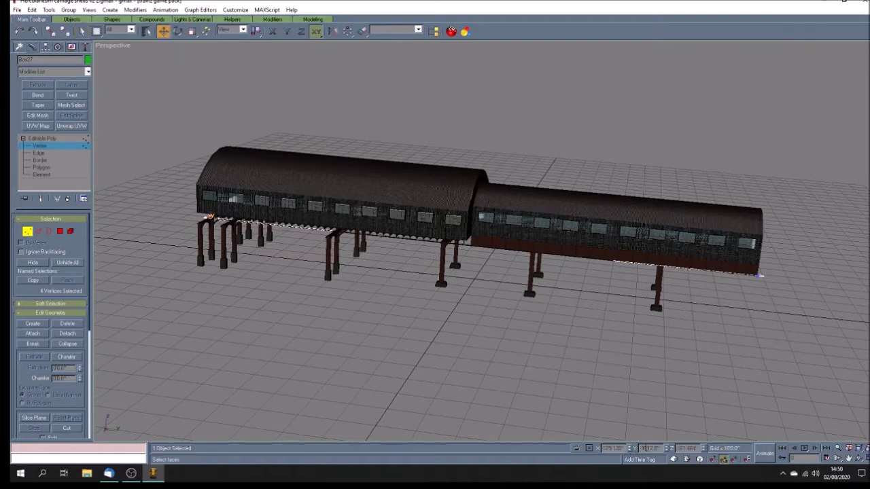
click(650, 449)
text(0)
key(Return)
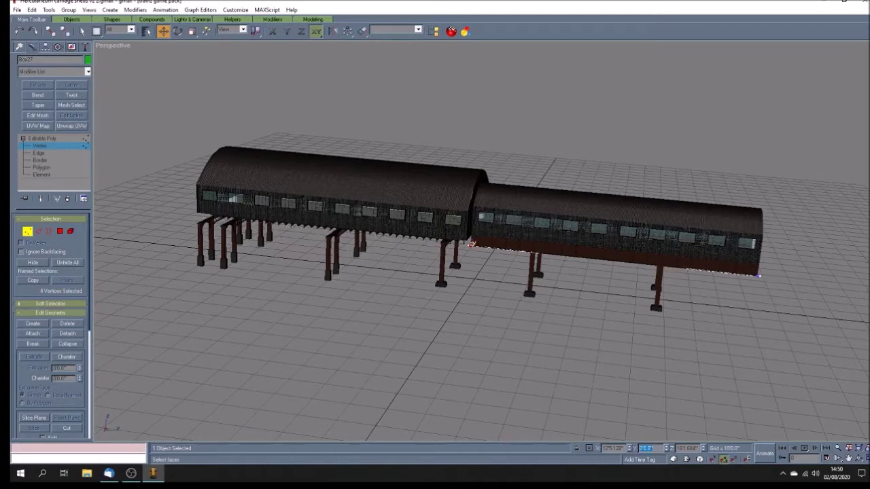
click(72, 139)
Step: Add Unwrap UVW to Box27, shift its UV line's right-end vertex left, and deselect
click(72, 126)
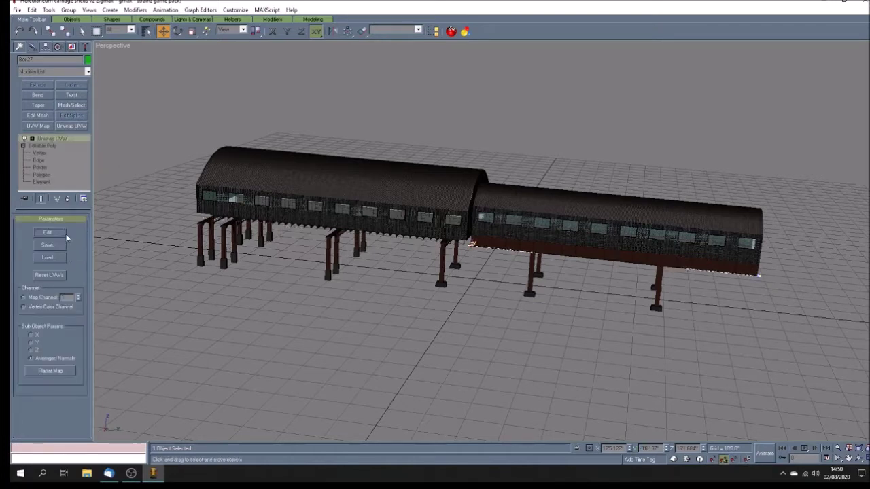
click(49, 233)
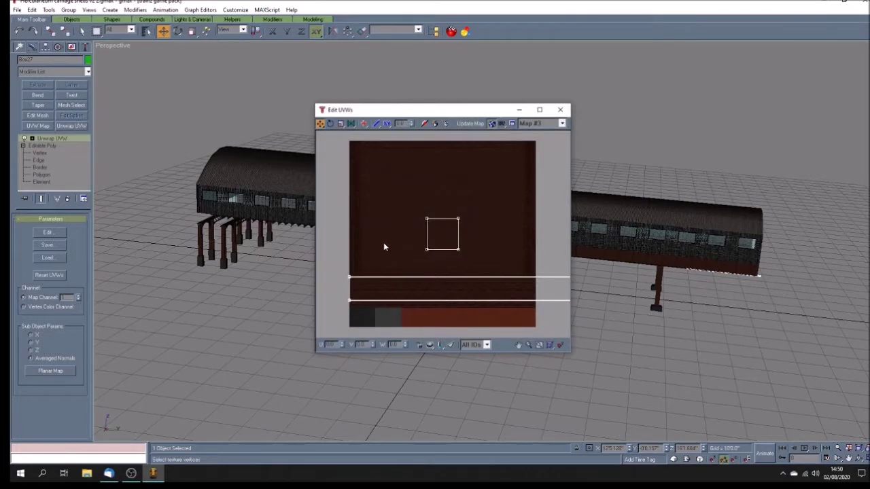
scroll(384, 237, down, 10)
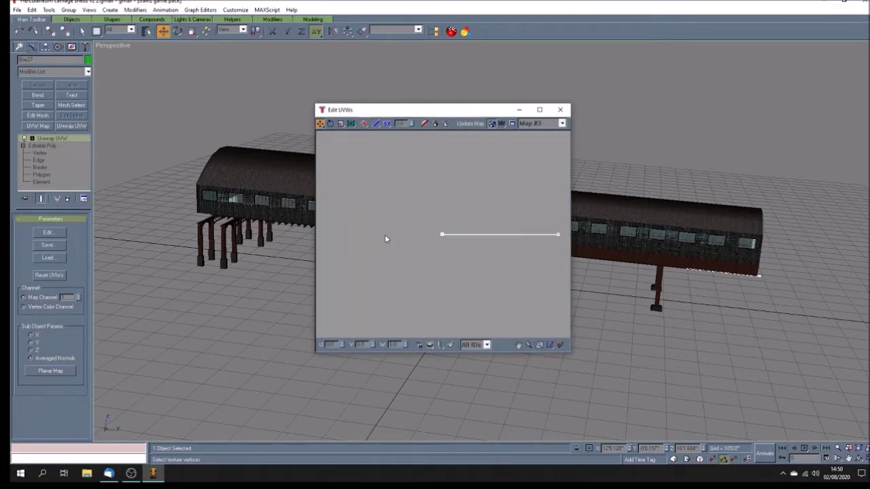
drag(537, 241, 565, 222)
key(Return)
click(559, 110)
click(705, 390)
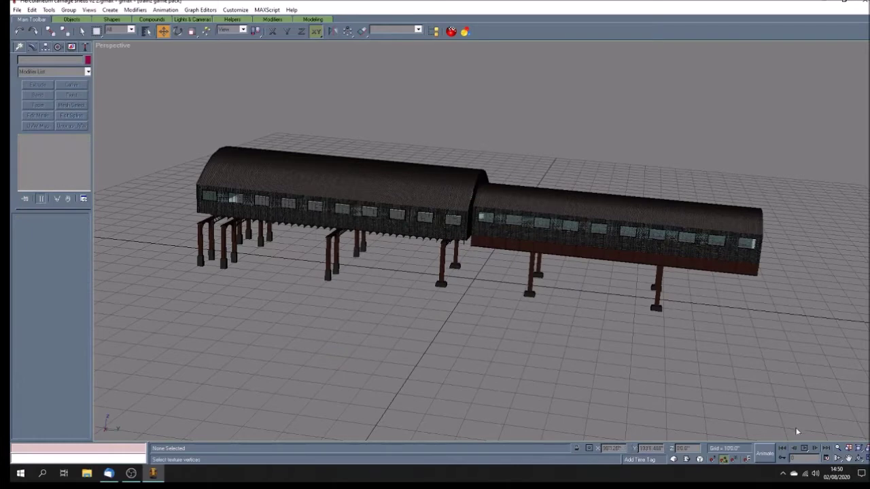
Step: Zoom in on the sheds and hide the thin joint rectangle Rectangle04
click(848, 459)
drag(391, 241, 524, 301)
scroll(471, 273, up, 3)
key(F3)
key(F3)
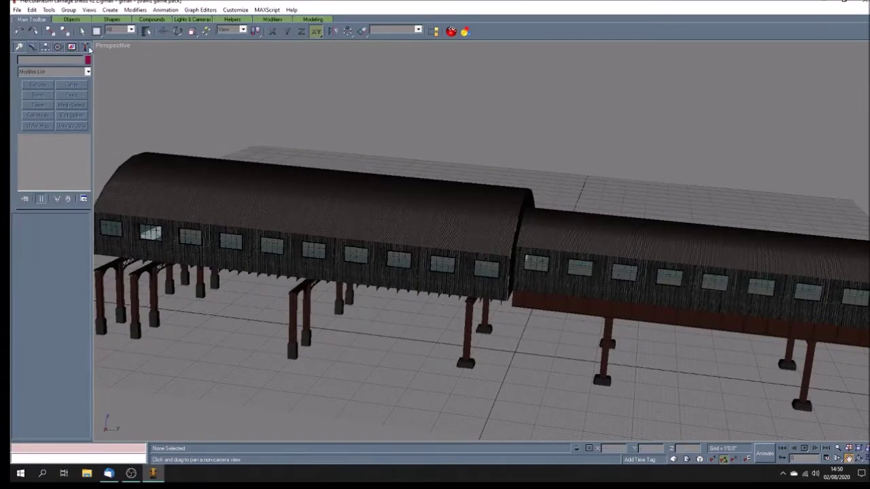
click(81, 31)
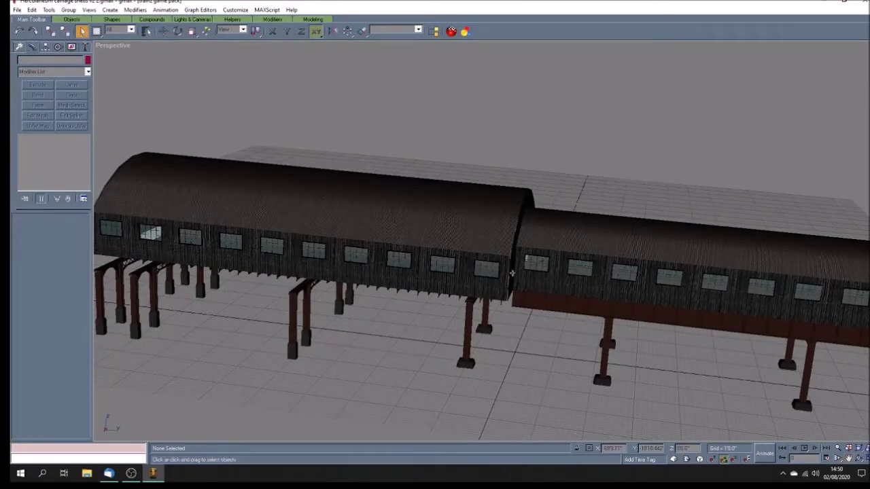
click(512, 273)
click(71, 47)
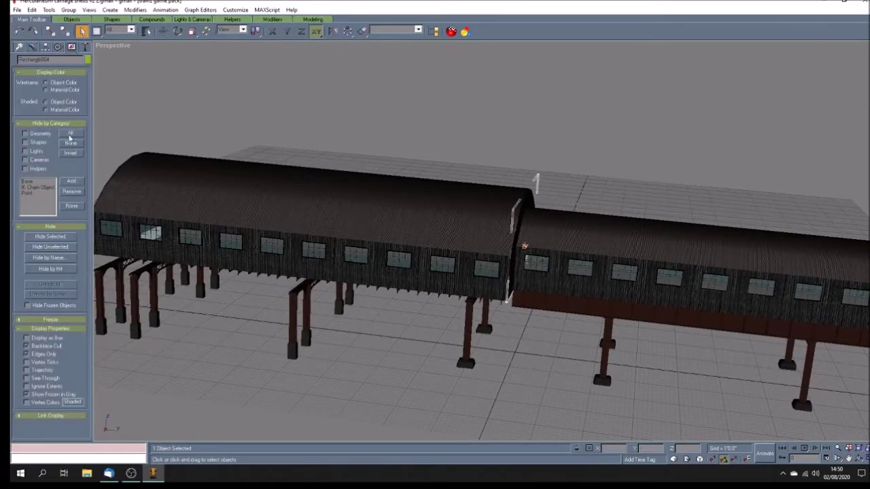
click(50, 235)
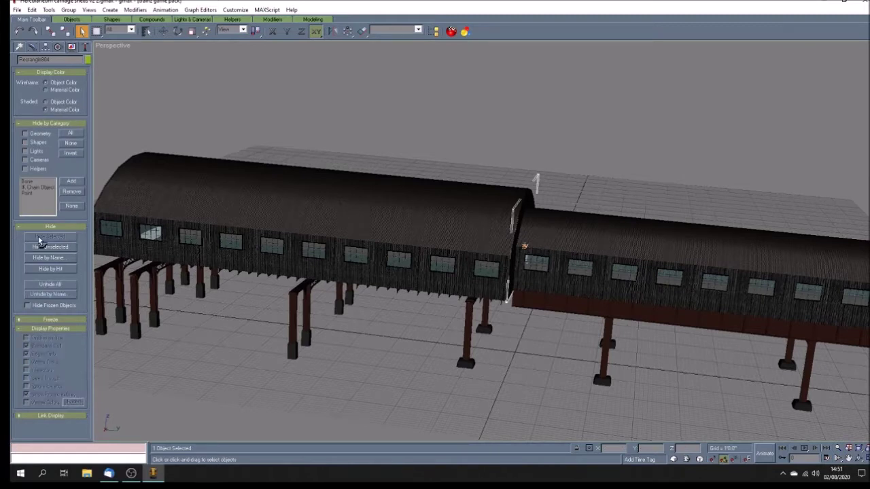
Step: Hide the left shed's roof and front wall Group05, then select the canopy Box26
click(449, 222)
click(38, 237)
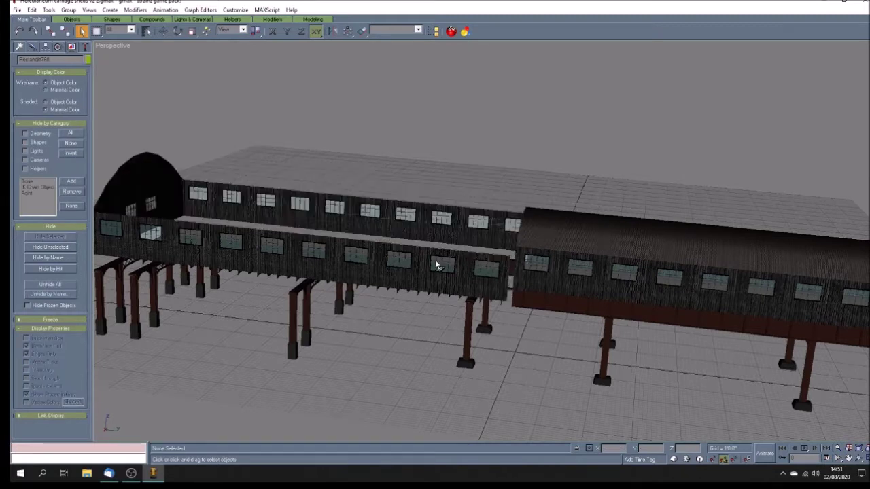
click(442, 263)
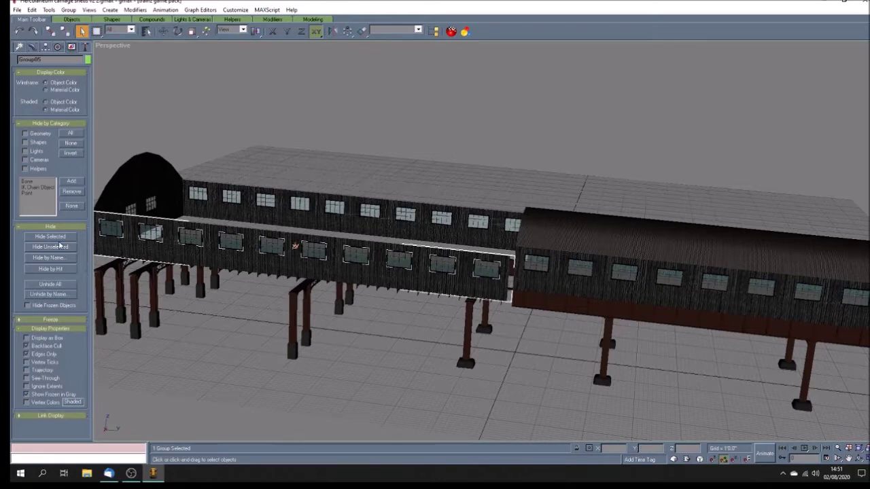
click(58, 238)
click(505, 289)
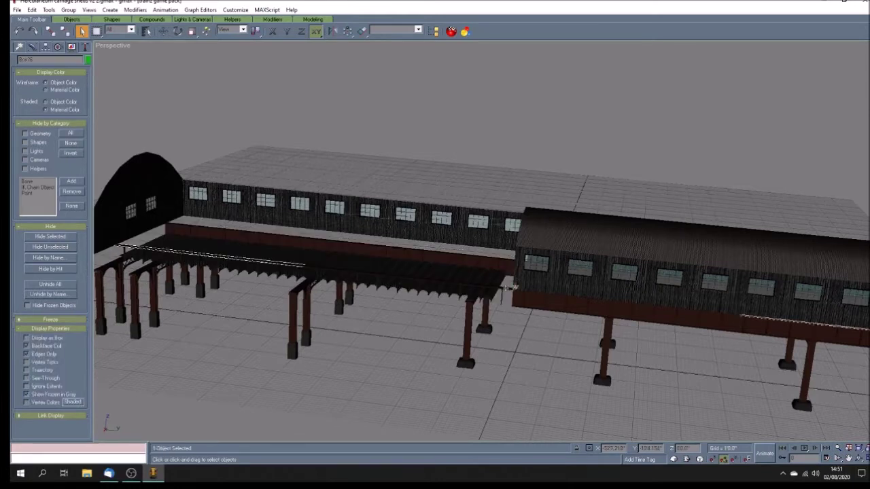
Step: Move the canopy's eight end vertices to Y 0 so they meet the right building's eave
click(32, 47)
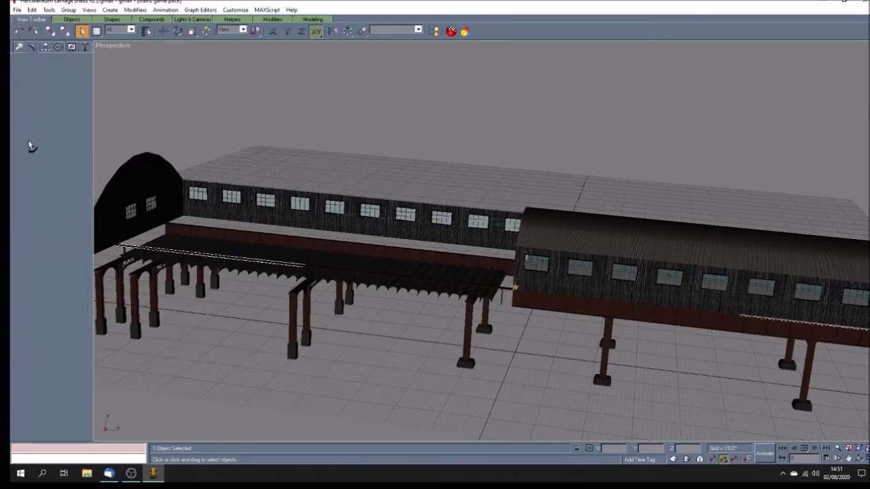
click(39, 145)
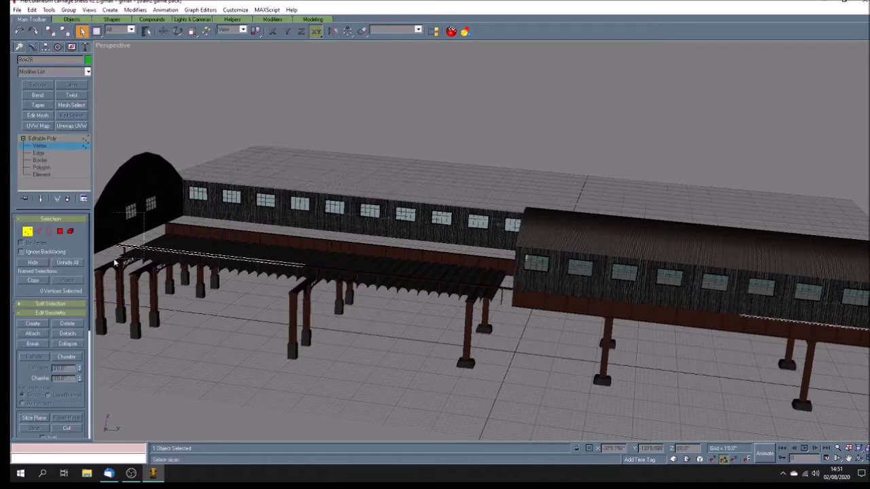
drag(145, 212, 110, 275)
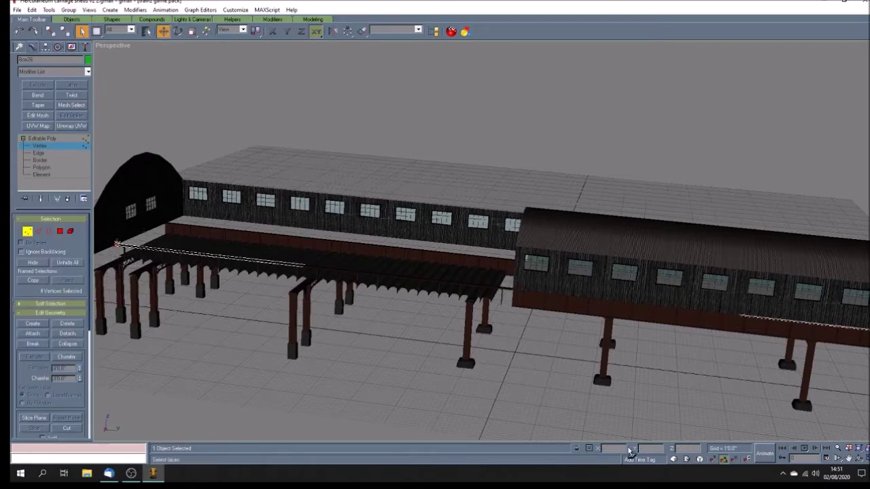
click(163, 31)
double_click(652, 447)
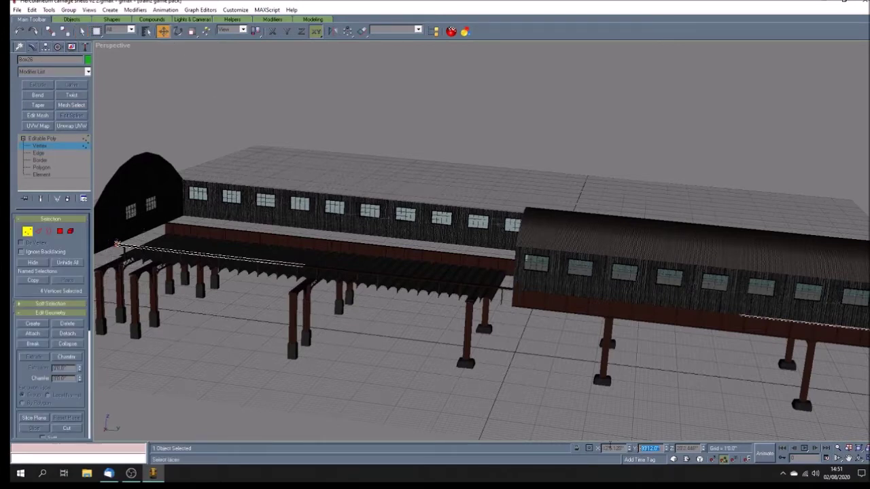
text(0)
key(Return)
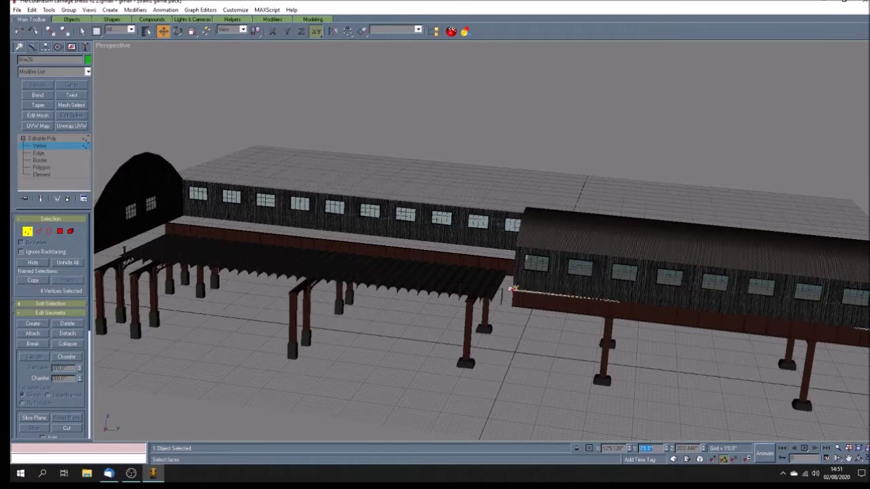
click(74, 141)
click(75, 145)
click(68, 145)
Step: Add Unwrap UVW to the canopy, set its right UV vertex to U 20, and deselect
click(72, 125)
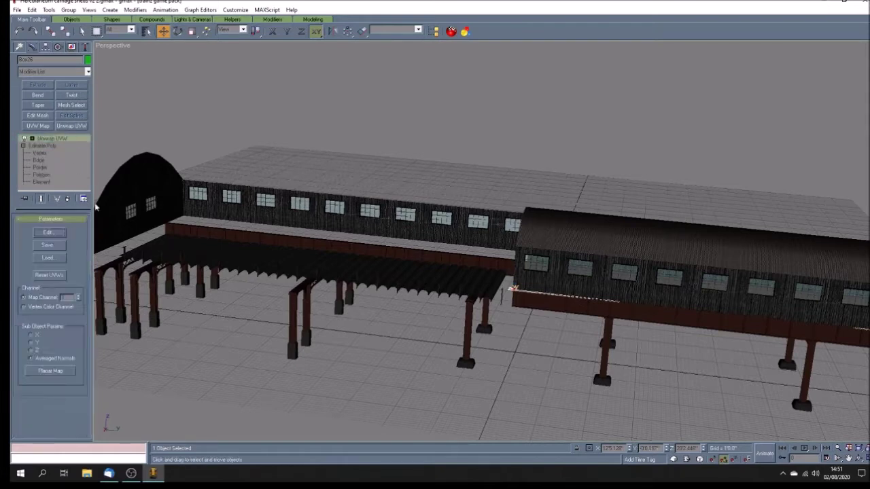
click(62, 232)
click(47, 232)
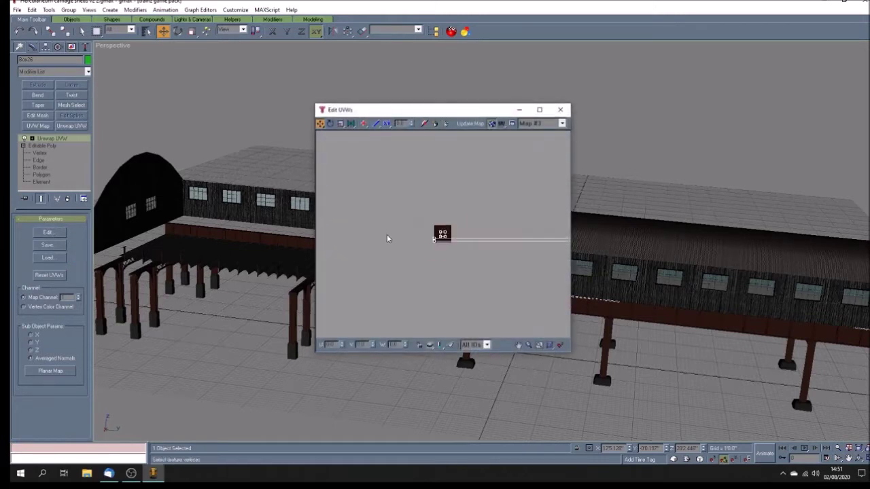
drag(574, 261, 574, 261)
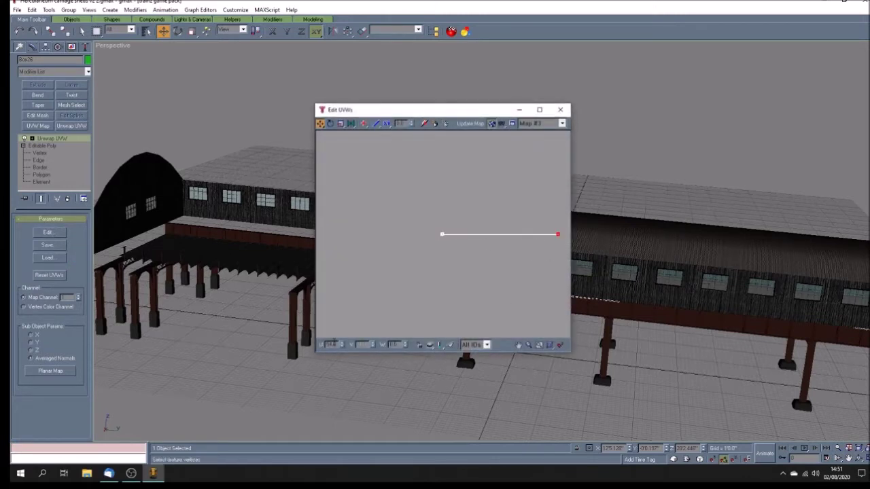
click(331, 344)
key(BackSpace)
text(20)
key(Return)
click(559, 109)
click(536, 346)
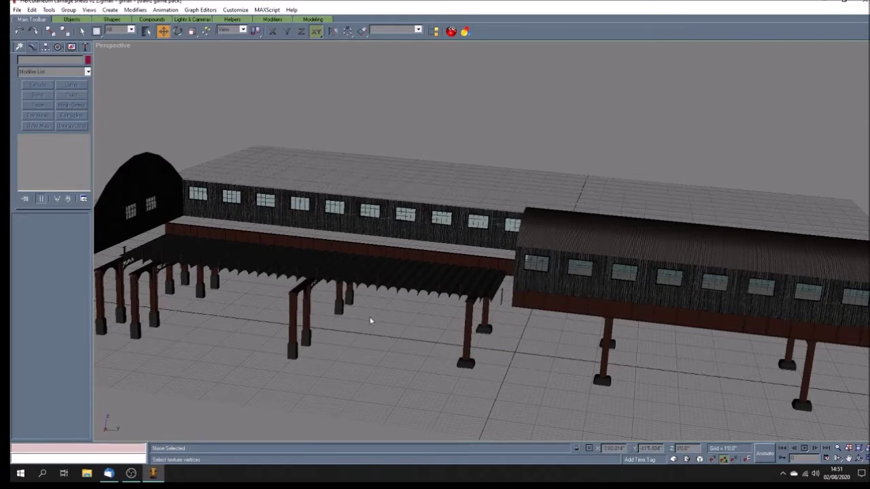
click(87, 47)
click(50, 179)
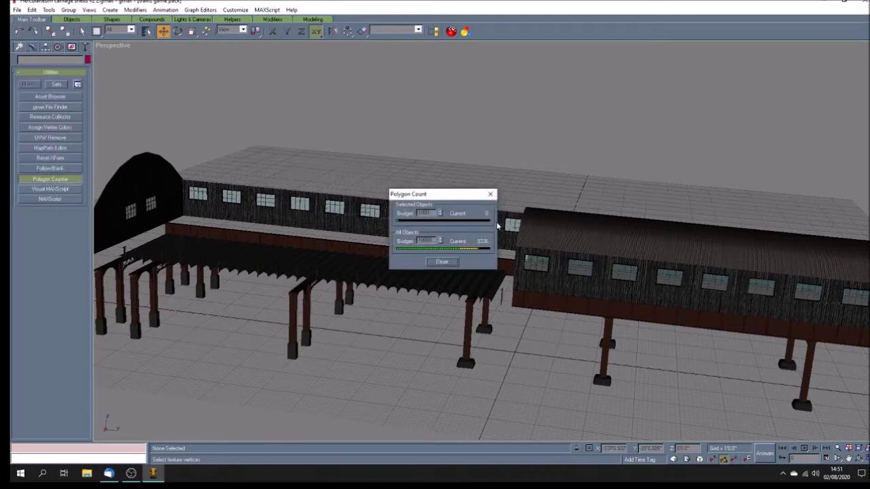
click(490, 194)
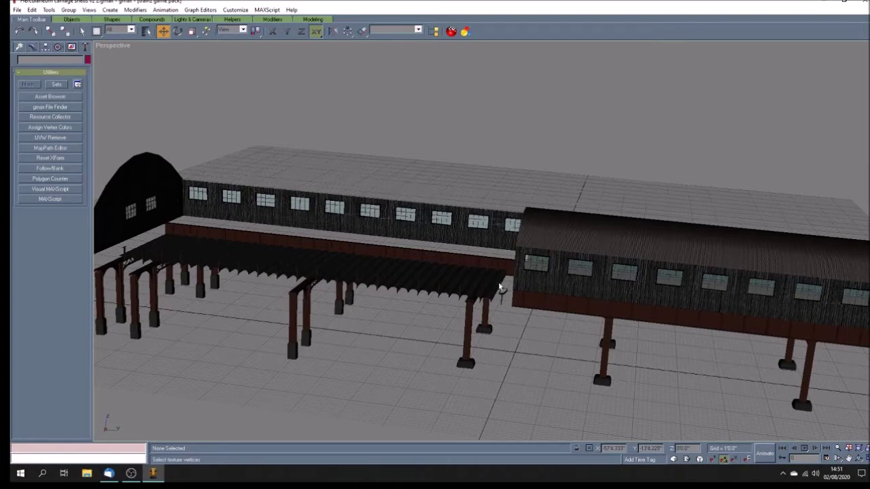
click(496, 282)
key(F3)
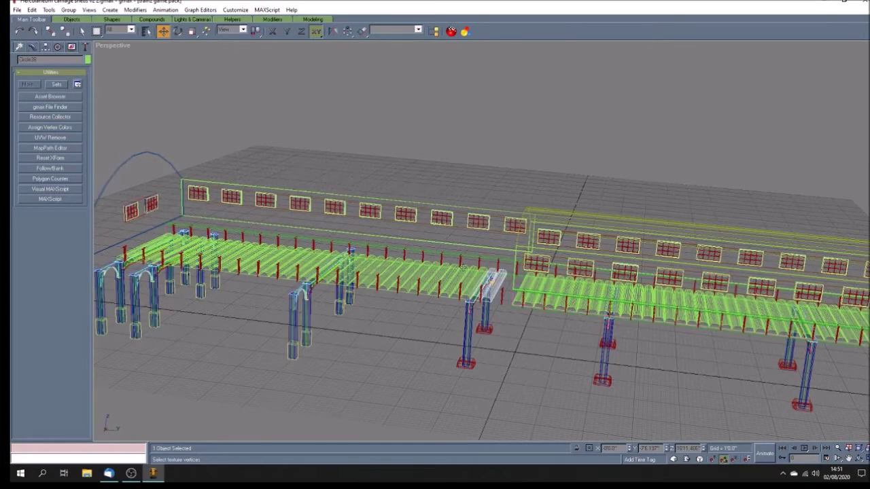
key(F3)
scroll(500, 289, down, 5)
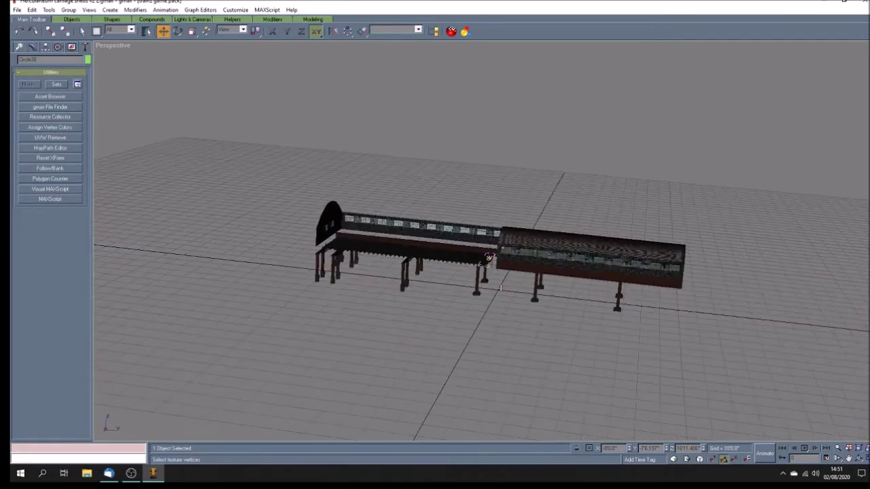
scroll(500, 288, up, 8)
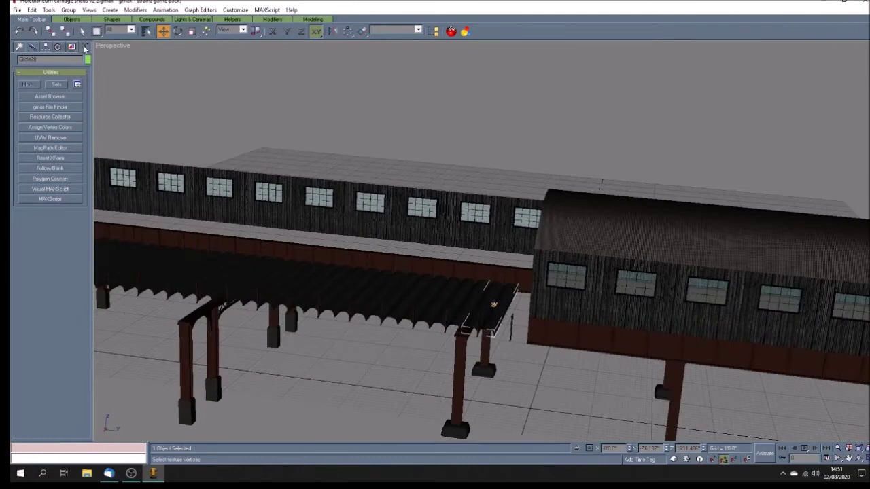
click(60, 180)
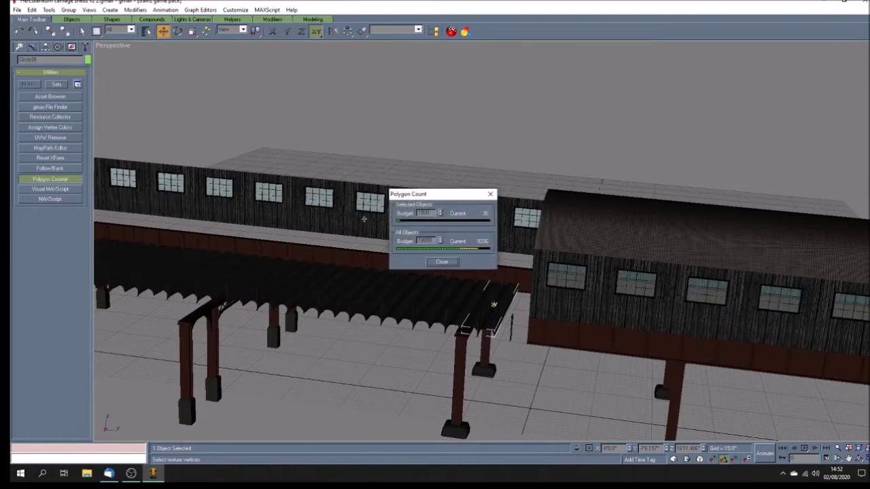
click(490, 194)
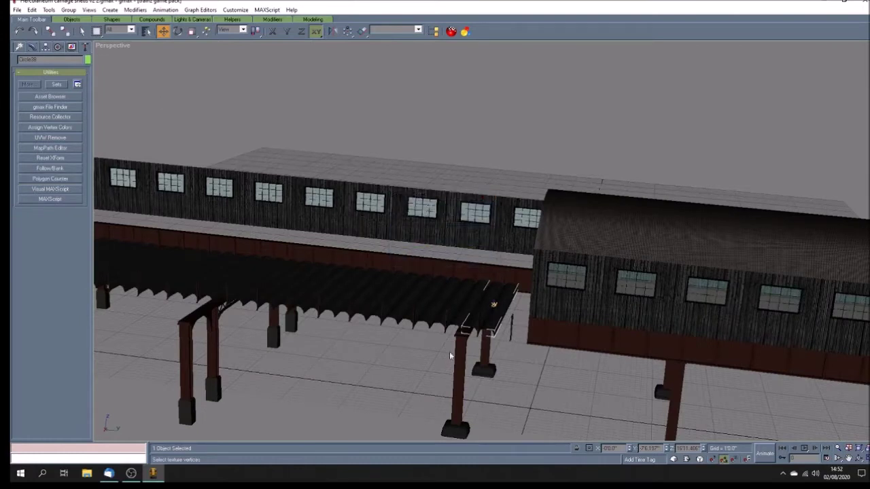
ctrl+click(468, 303)
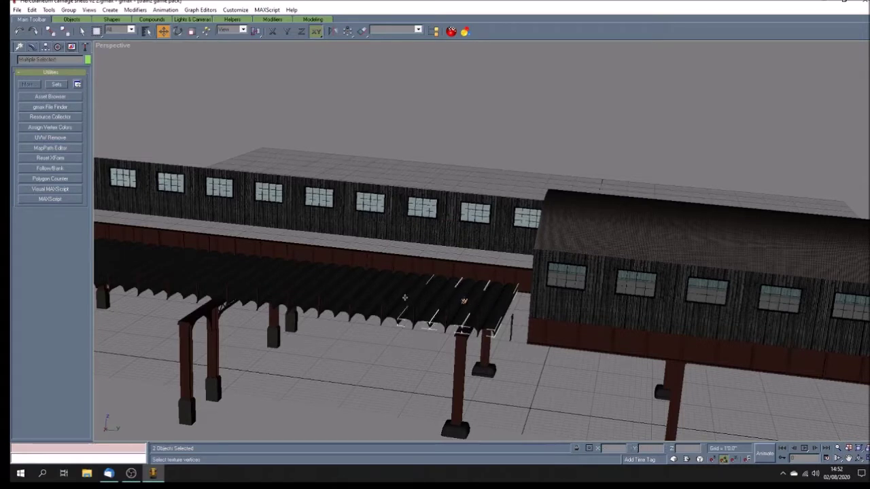
Step: Select ten corrugated canopy roof panels and delete them
ctrl+click(375, 293)
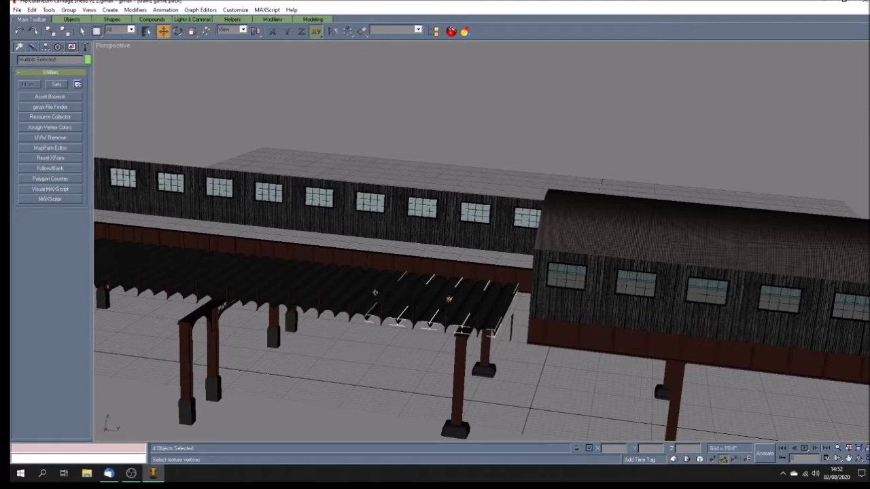
ctrl+click(375, 292)
ctrl+click(352, 290)
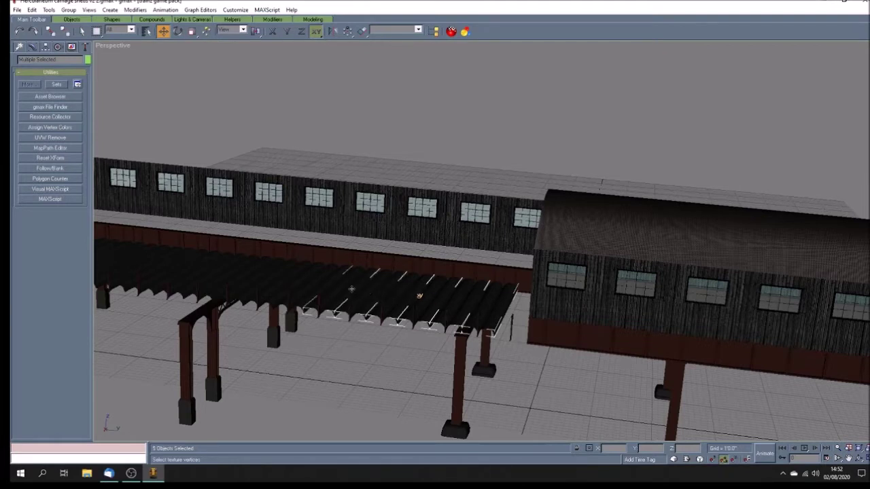
ctrl+click(405, 295)
ctrl+click(291, 275)
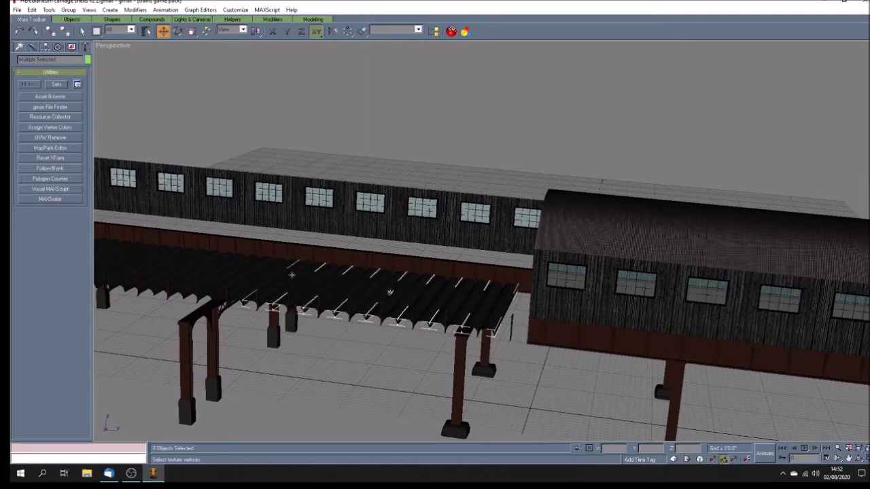
ctrl+click(264, 270)
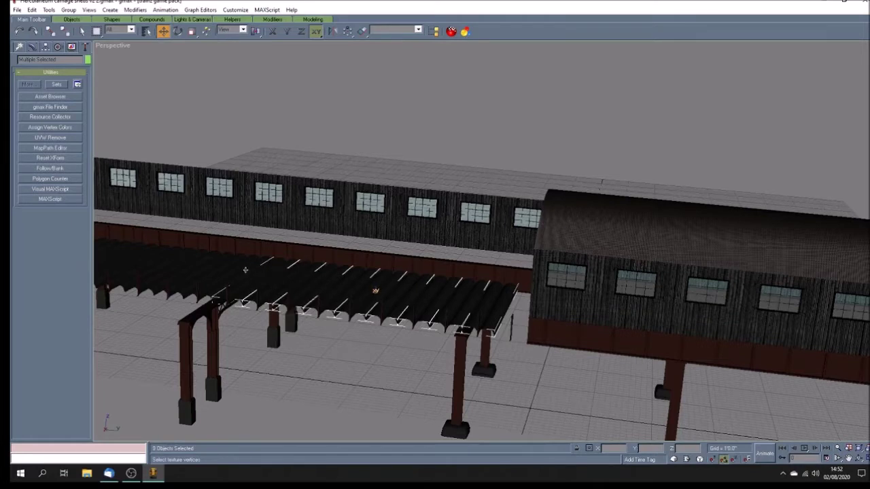
ctrl+click(245, 269)
key(Delete)
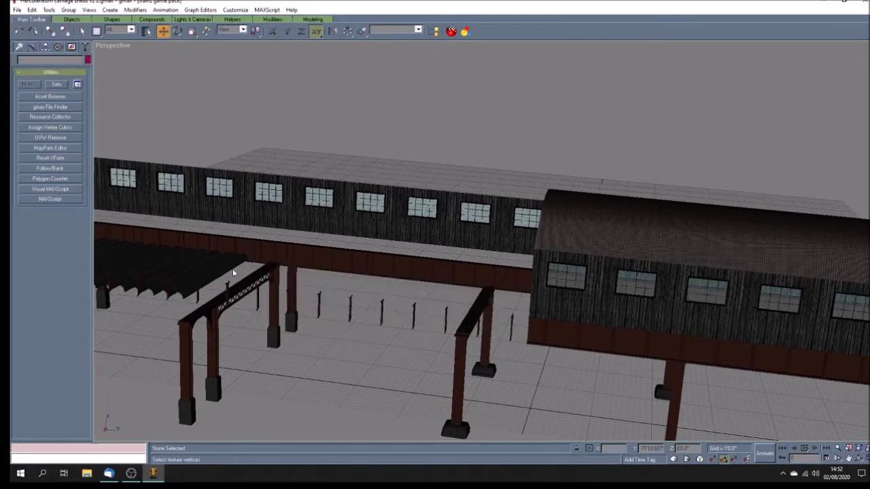
Step: Pan to the shed's arched end and delete the remaining canopy roof sheets
click(219, 271)
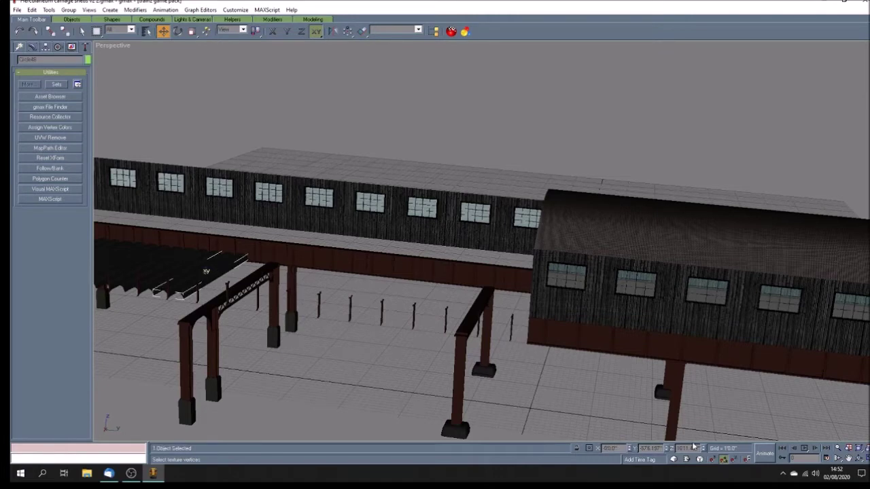
click(848, 459)
drag(181, 299, 516, 320)
click(81, 32)
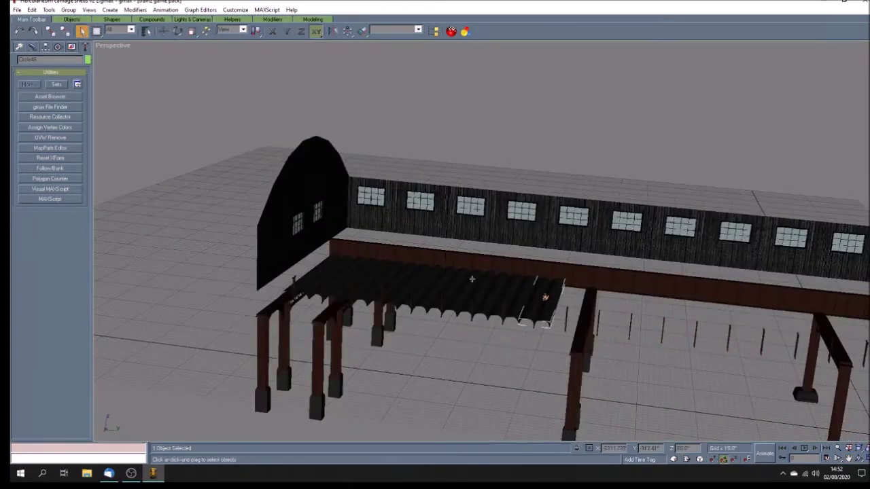
ctrl+click(523, 298)
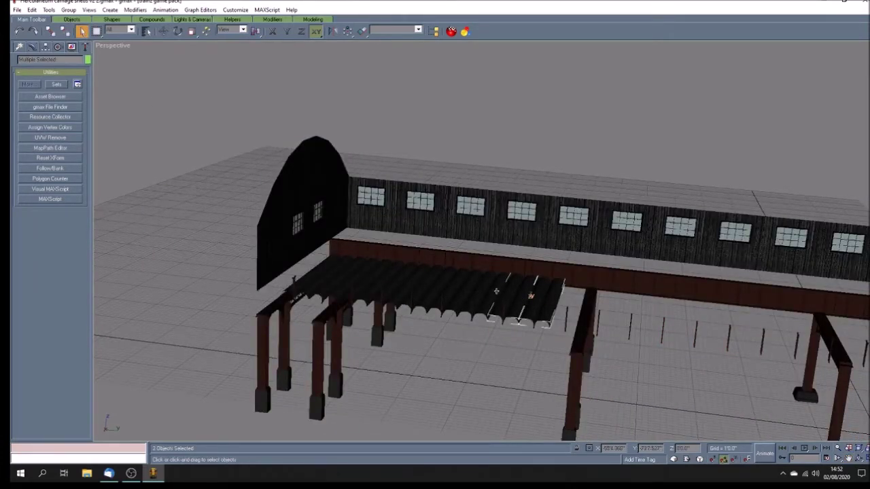
ctrl+click(470, 292)
ctrl+click(441, 285)
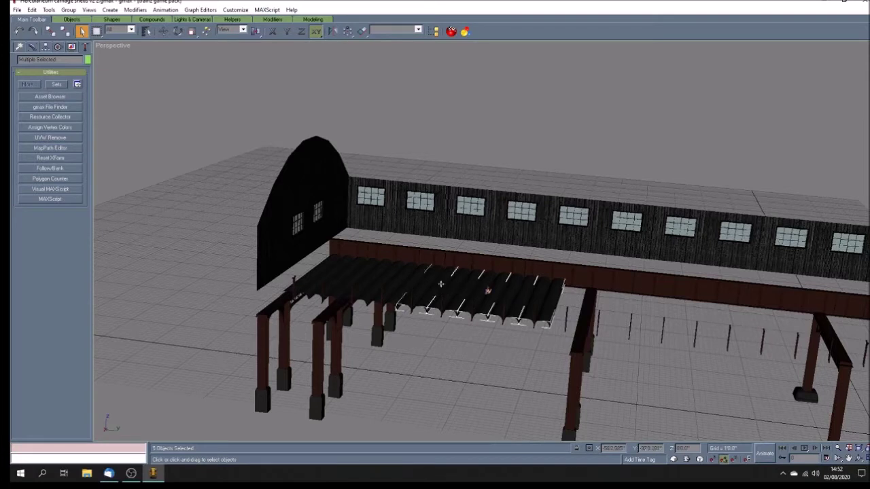
ctrl+click(407, 279)
ctrl+click(460, 288)
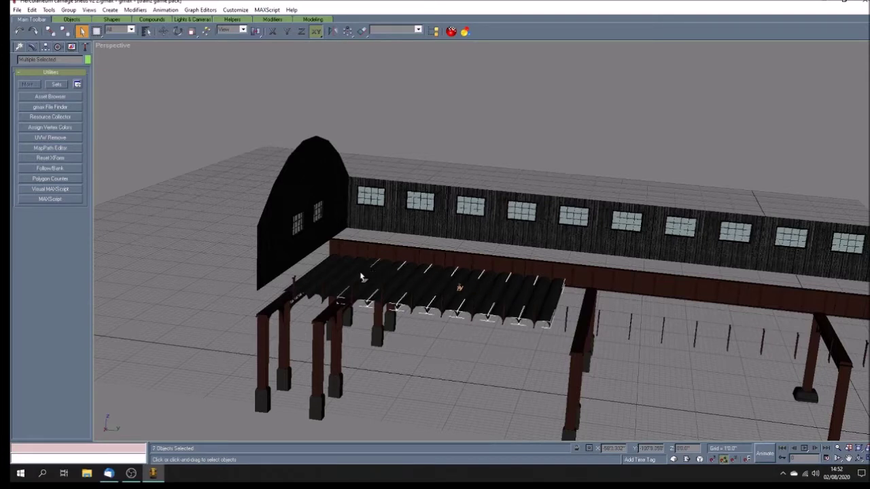
ctrl+click(329, 271)
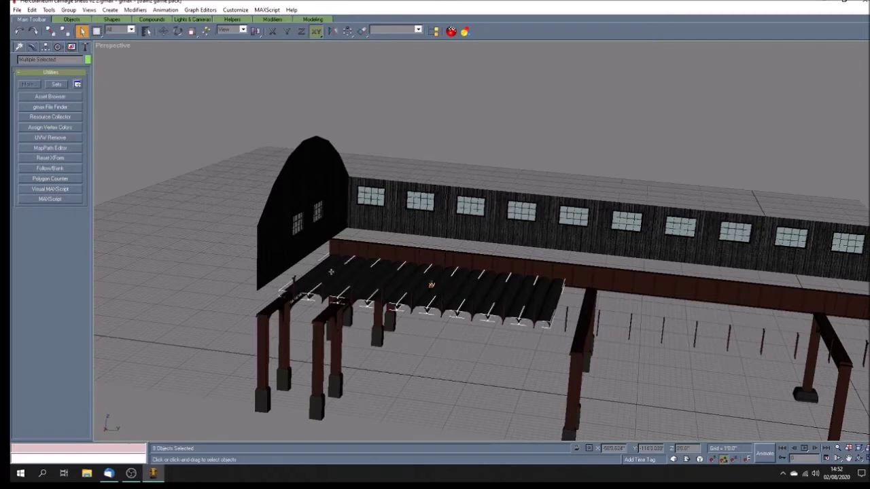
key(Delete)
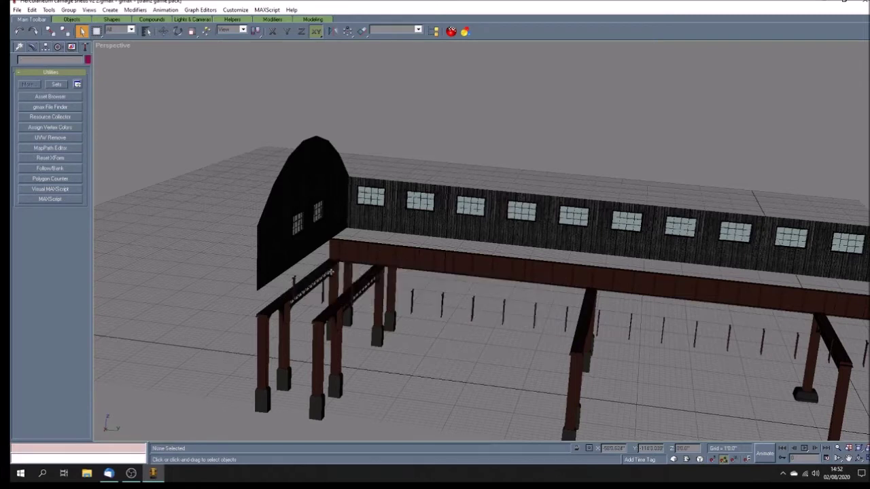
Step: Hide the black arched end wall and the long windowed wall with Hide Selected
click(280, 226)
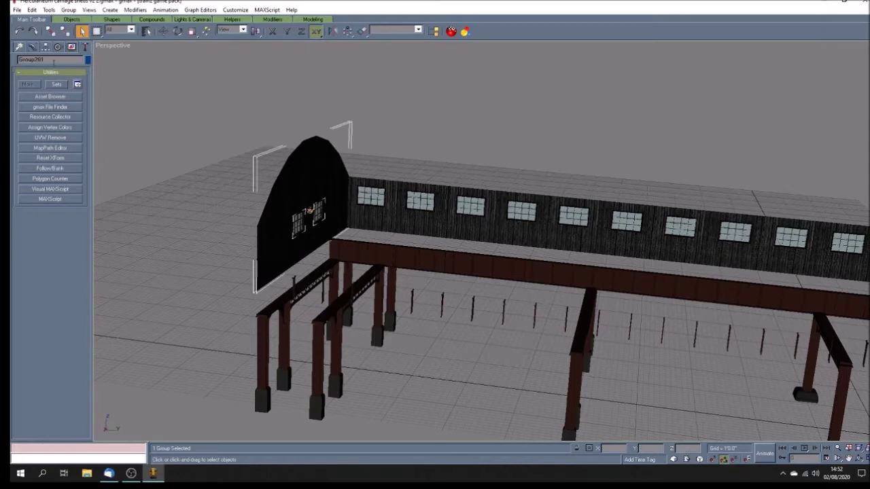
click(71, 47)
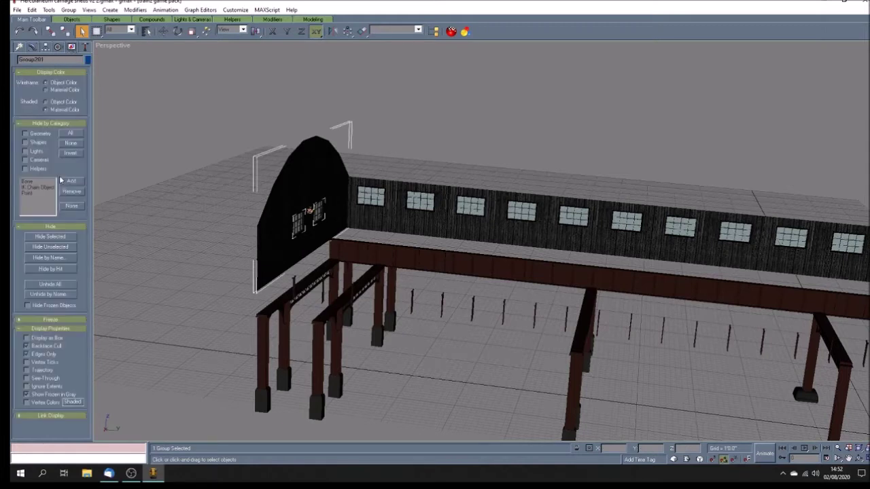
click(60, 237)
click(448, 230)
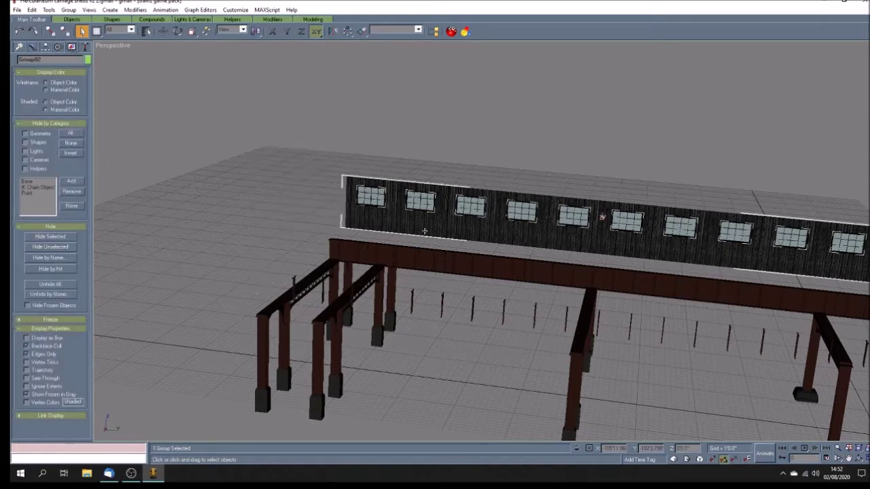
click(50, 237)
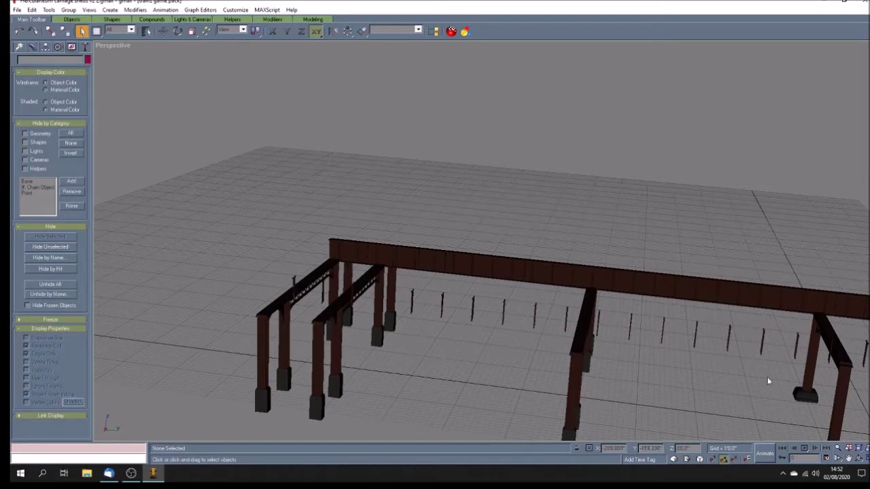
Step: Orbit around the shed, then hide its roof, windowed wall group and black end piece
click(850, 460)
mouse_move(729, 330)
mouse_down()
mouse_move(707, 319)
mouse_move(730, 299)
mouse_move(501, 306)
mouse_up()
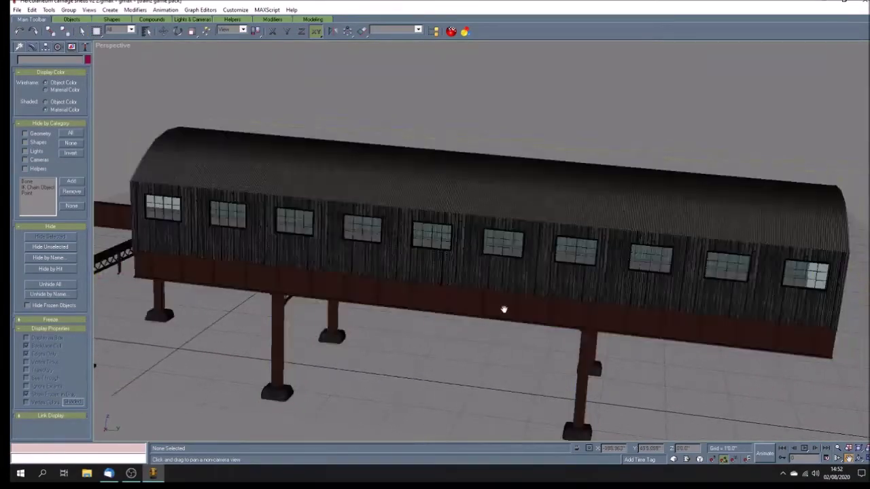
click(81, 31)
click(488, 174)
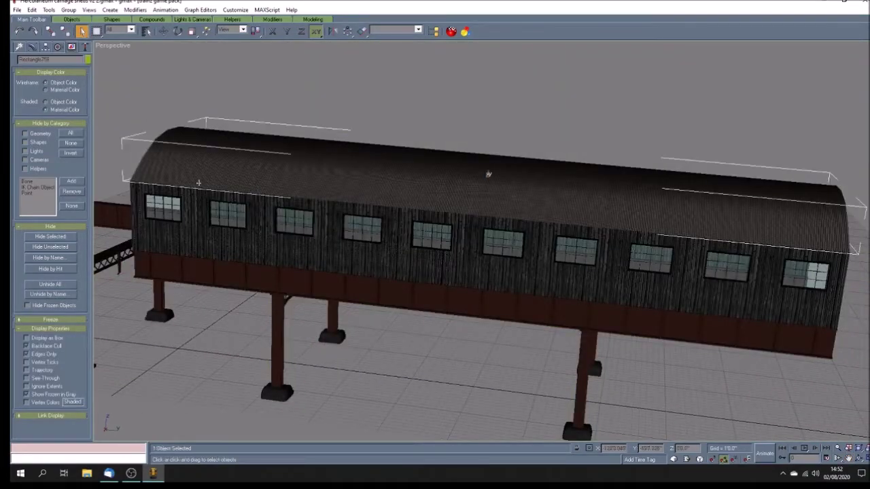
click(66, 238)
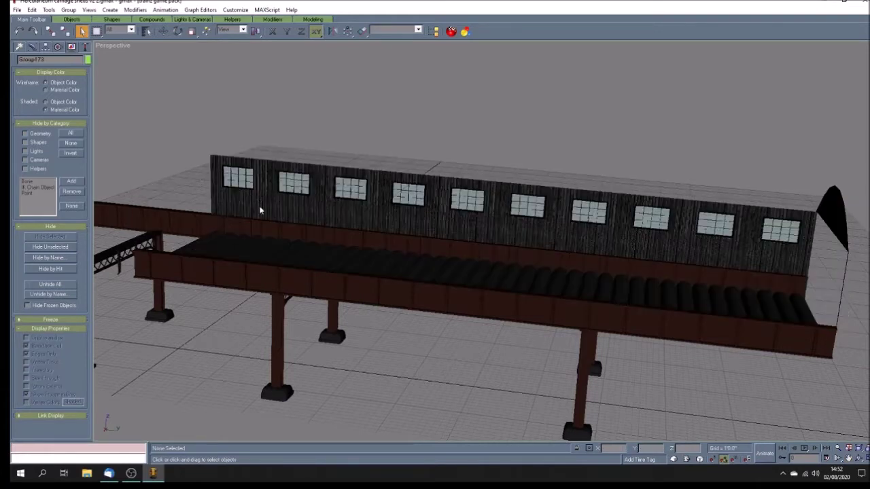
click(260, 210)
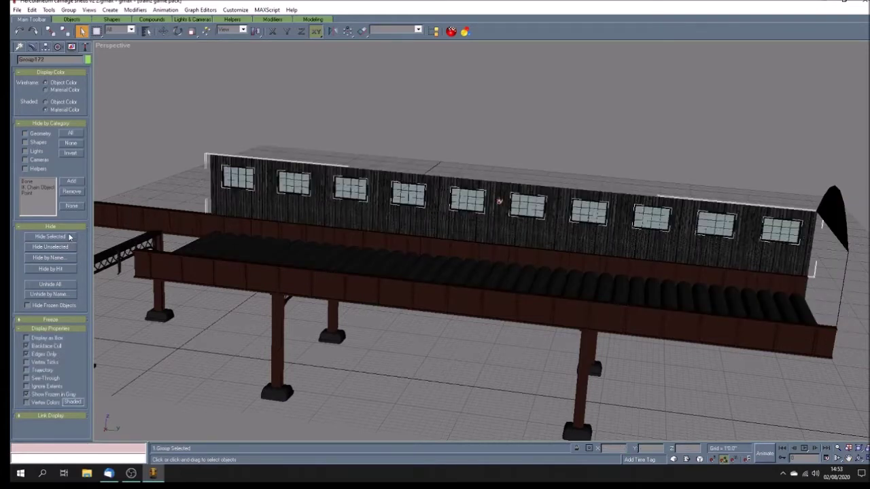
click(69, 236)
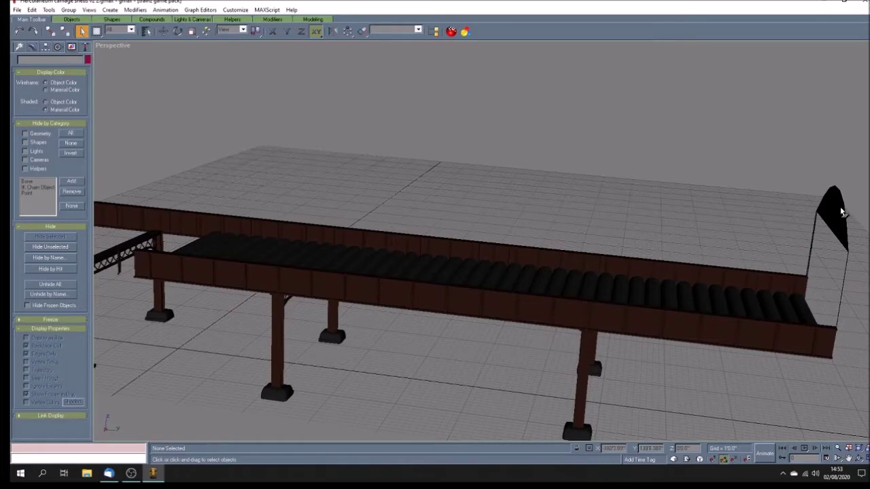
click(841, 212)
click(69, 237)
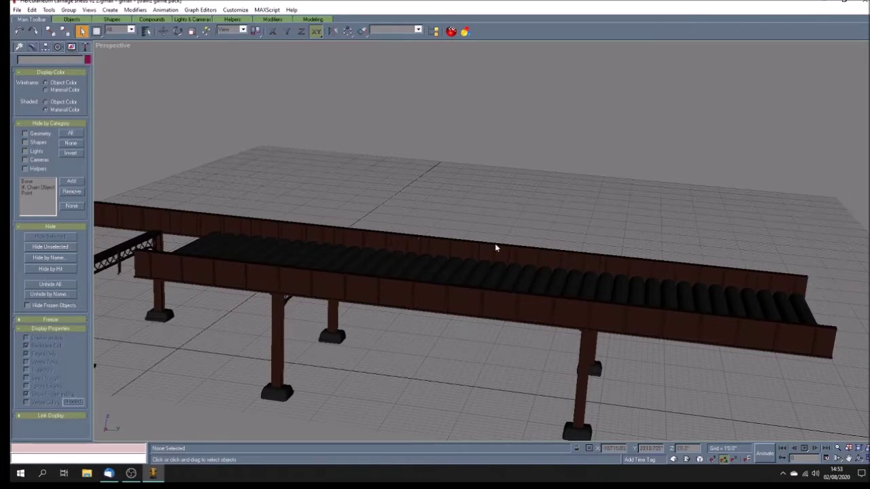
Step: Delete the posts at the viaduct's edge and the row of thin posts
click(858, 459)
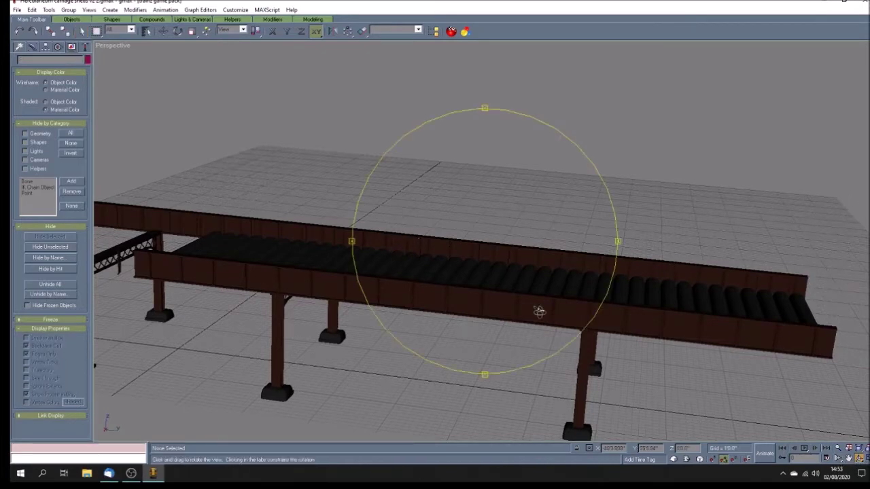
mouse_move(539, 312)
mouse_down()
mouse_move(499, 305)
mouse_move(527, 295)
mouse_move(492, 295)
mouse_up()
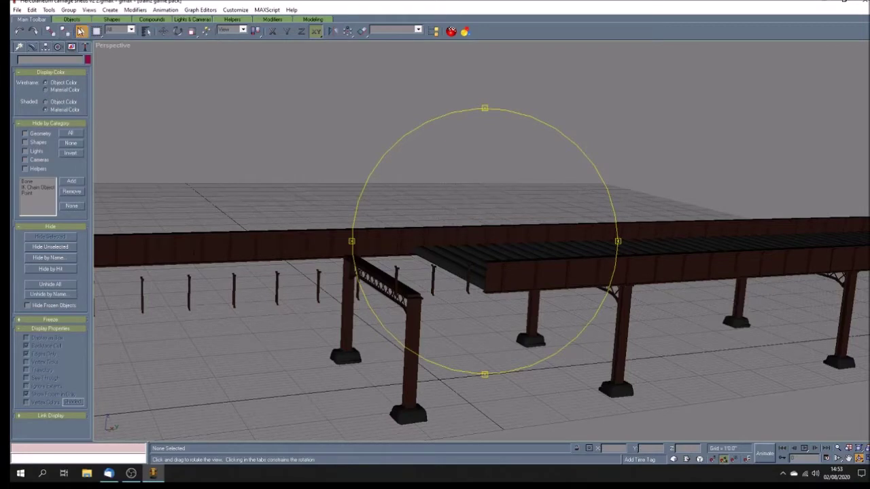
click(81, 31)
drag(471, 291, 437, 299)
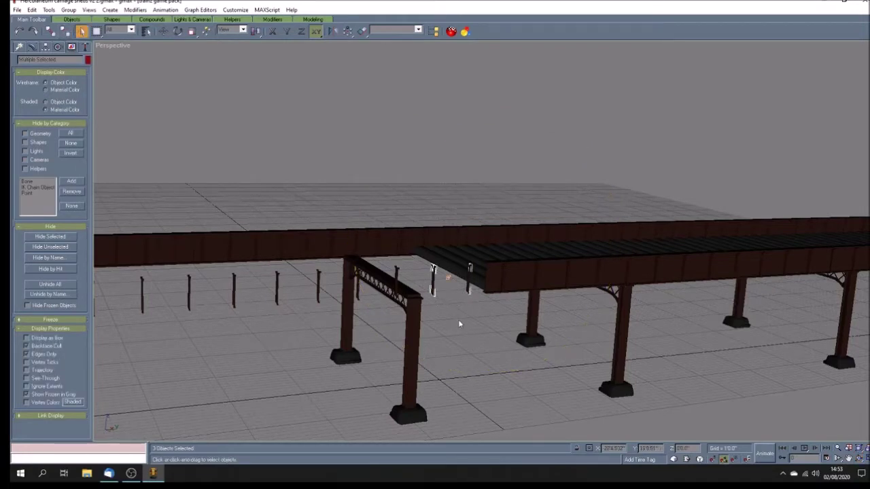
key(Delete)
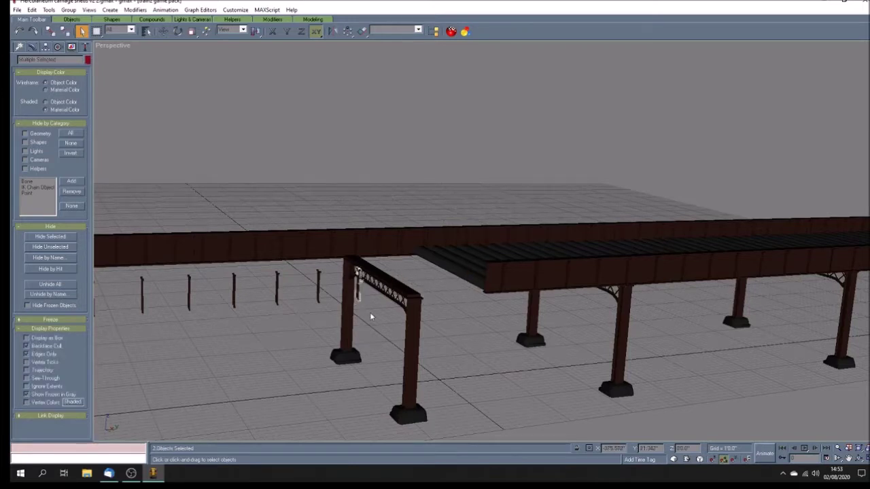
drag(326, 271, 132, 326)
key(Delete)
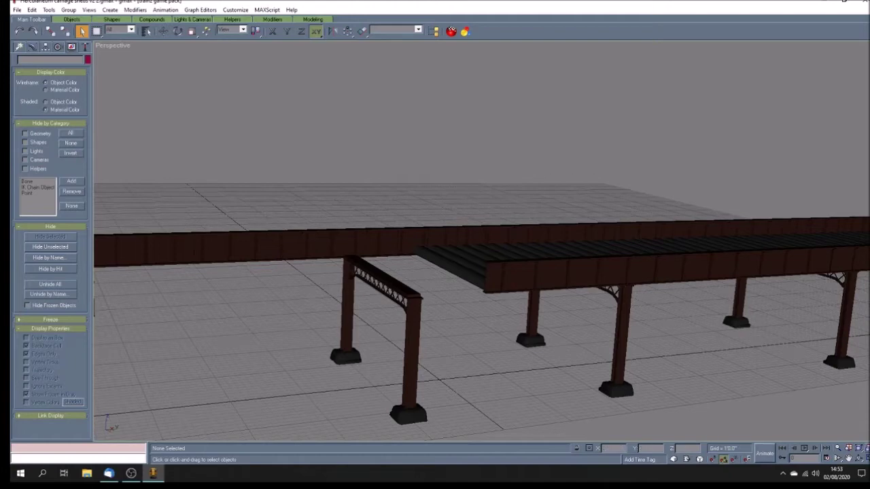
Step: Delete the three lamp posts on the trestle and hide five thin posts with Alt+H
click(848, 459)
mouse_move(307, 311)
mouse_down()
mouse_move(323, 289)
mouse_move(407, 272)
mouse_move(414, 311)
mouse_move(447, 291)
mouse_move(409, 292)
mouse_up()
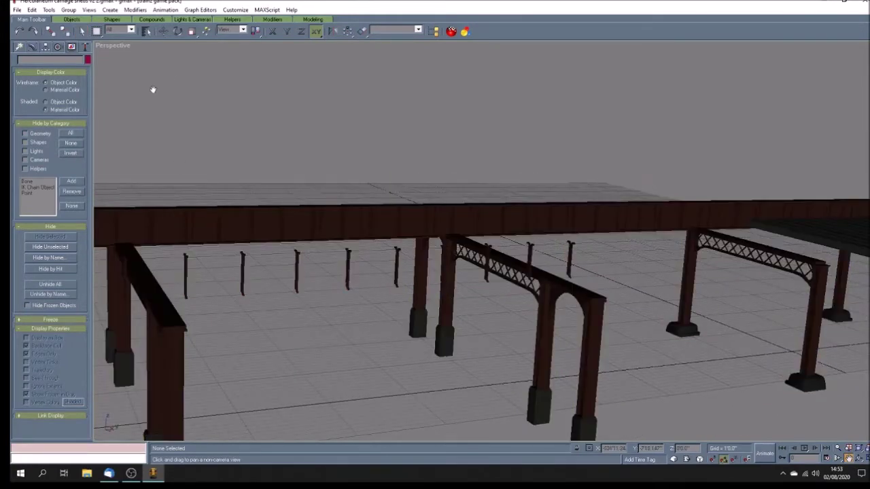
click(81, 32)
drag(588, 252, 526, 259)
key(Delete)
drag(489, 282, 486, 284)
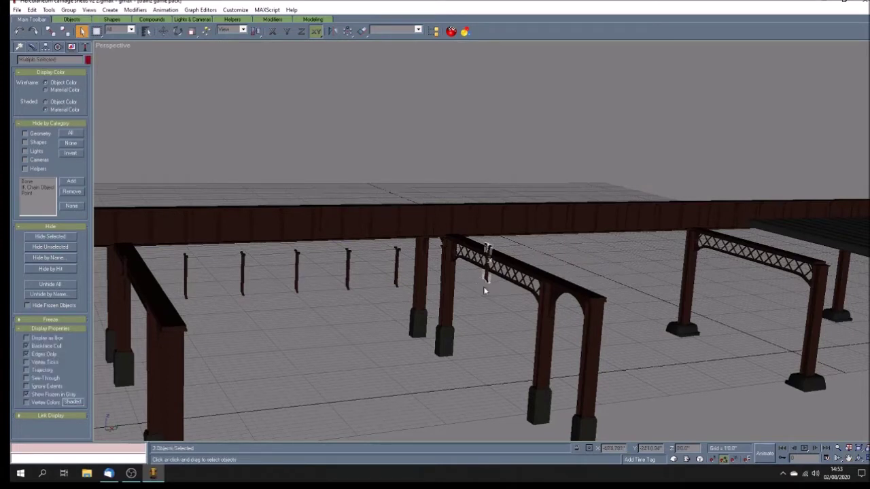
key(Delete)
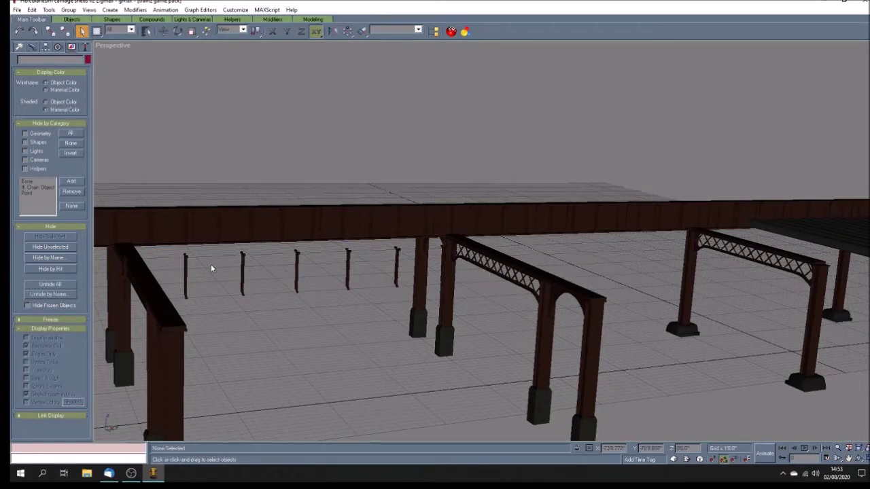
drag(175, 266, 435, 272)
key(alt+h)
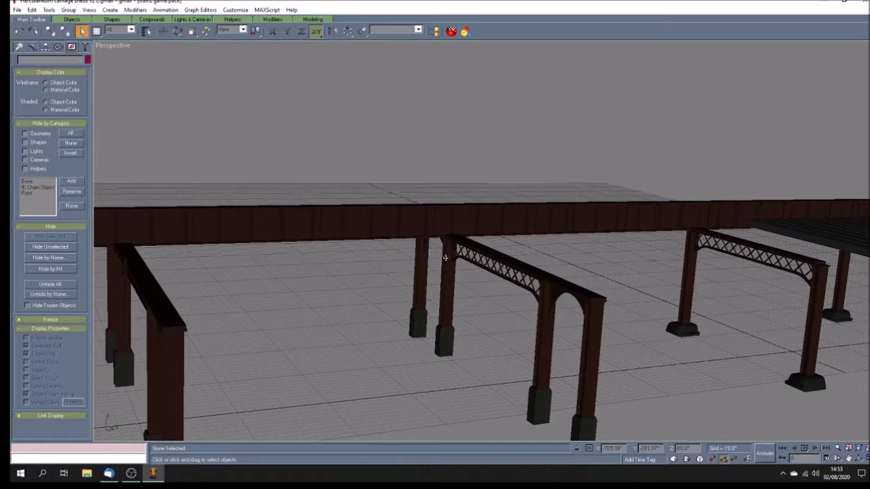
Step: Pan the view so the arches shift right, then zoom out
click(445, 258)
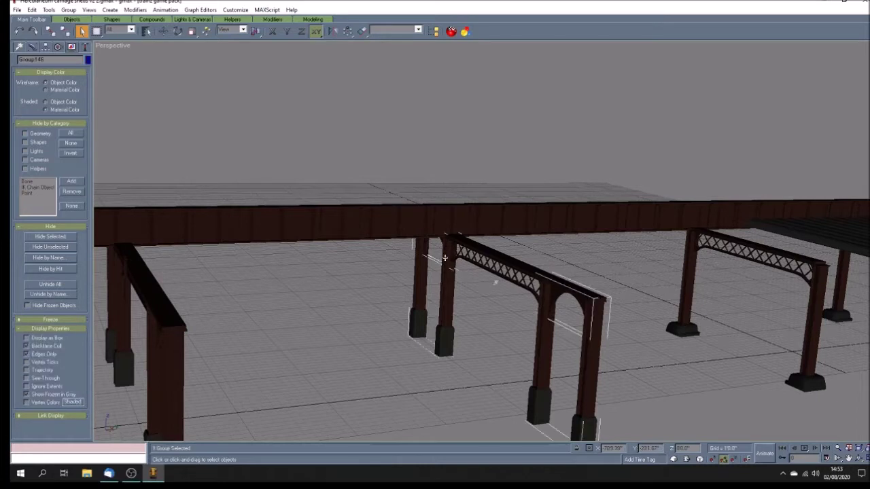
click(497, 338)
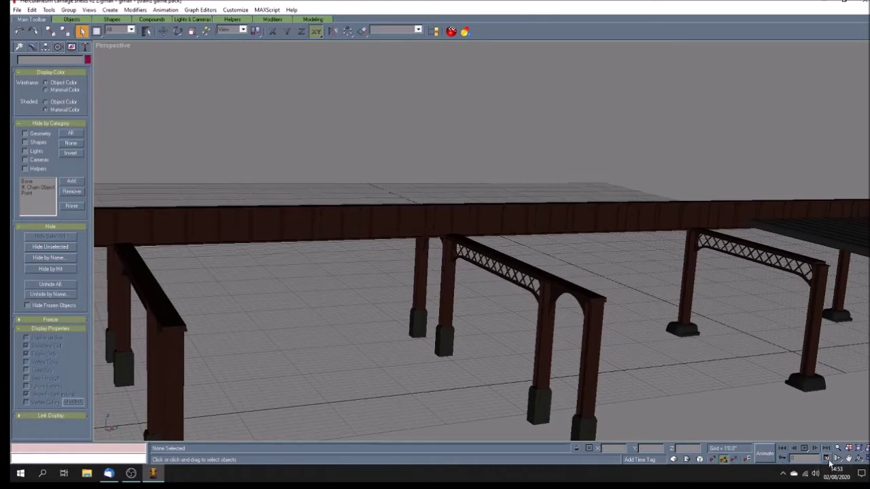
click(849, 459)
drag(238, 244, 388, 292)
right_click(377, 285)
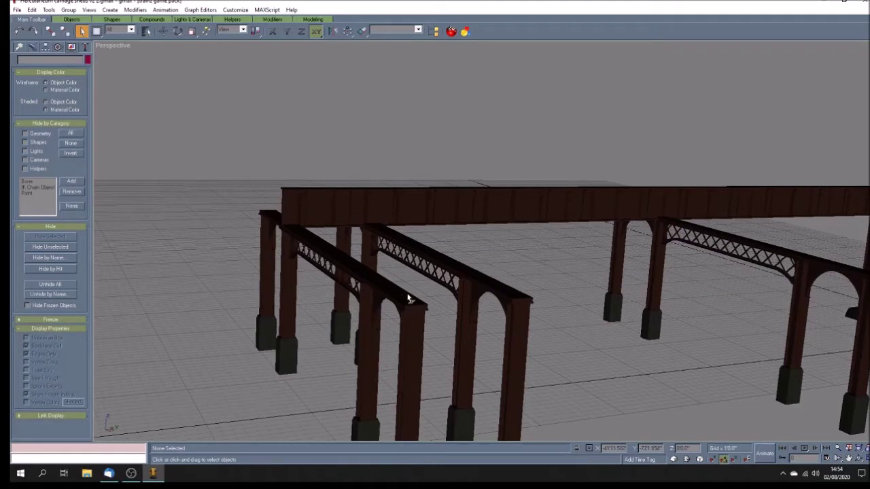
click(848, 459)
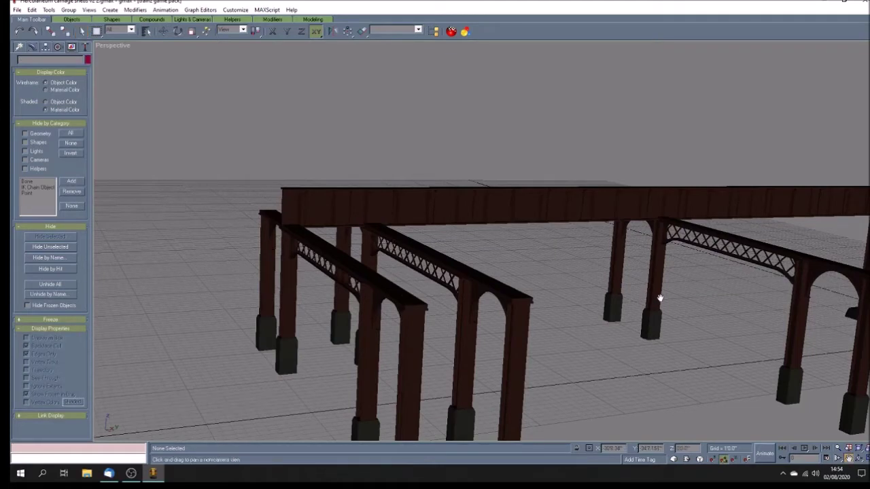
scroll(384, 287, down, 8)
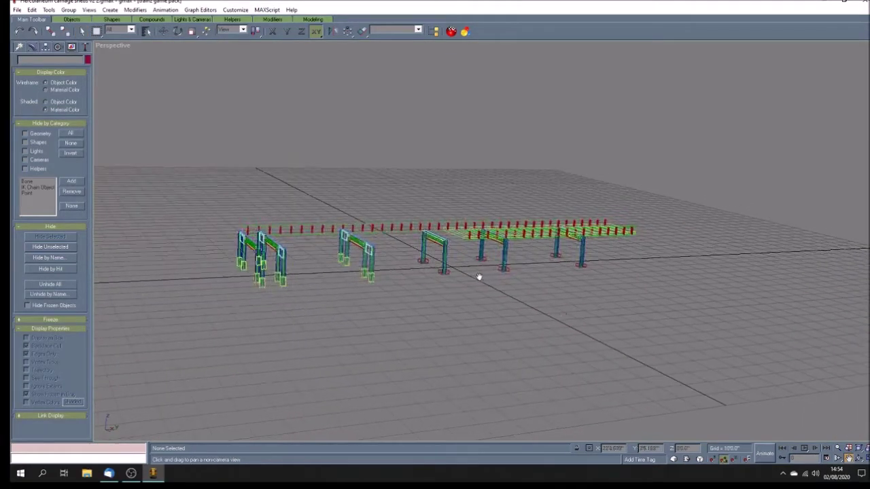
Step: Show four views, centre the bridge in the Back view, and delete the post at the beam's end
click(865, 459)
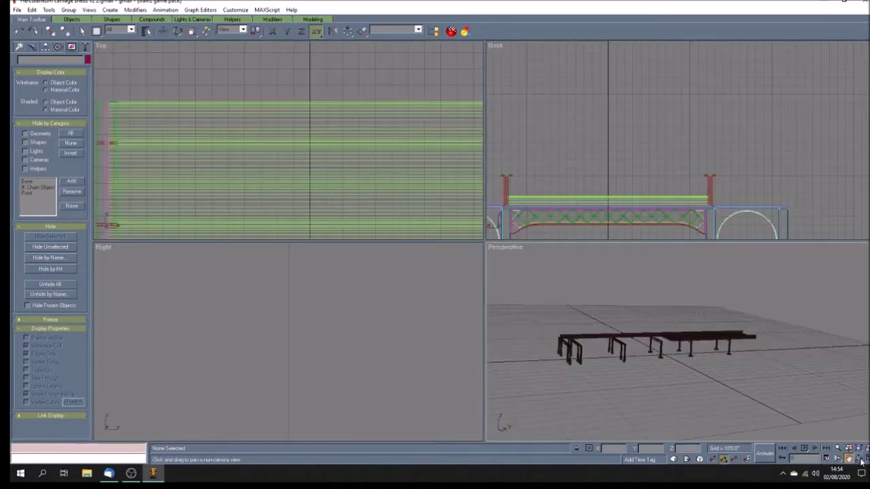
click(859, 460)
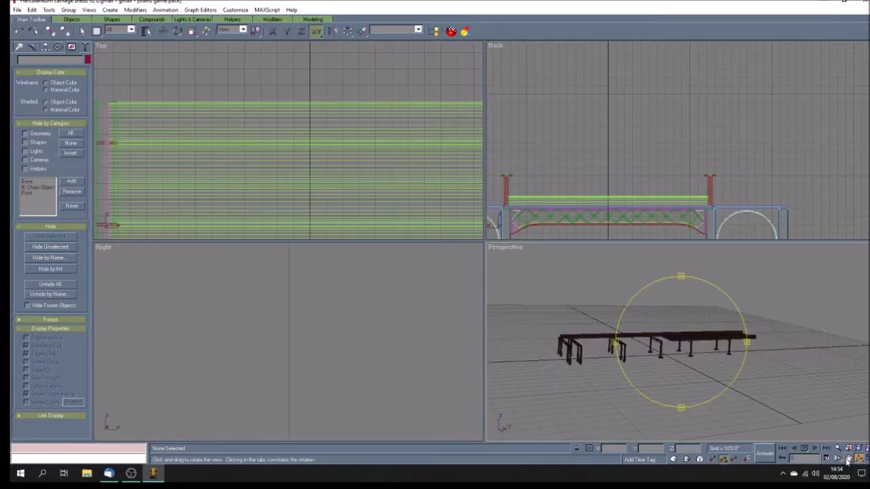
click(848, 460)
drag(554, 214, 607, 153)
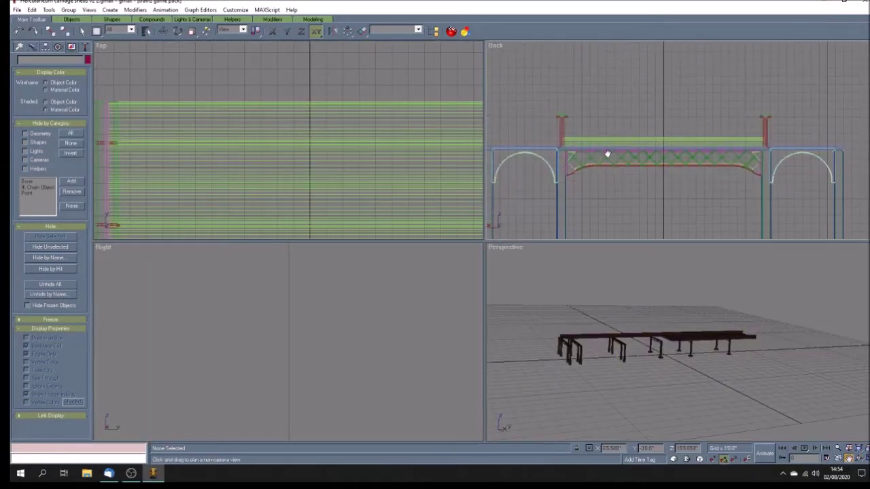
click(81, 30)
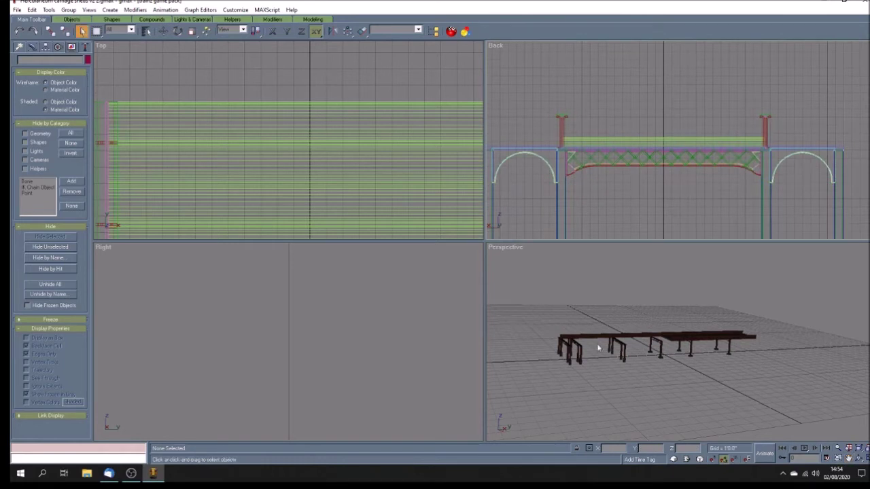
click(779, 132)
click(779, 130)
scroll(779, 129, up, 3)
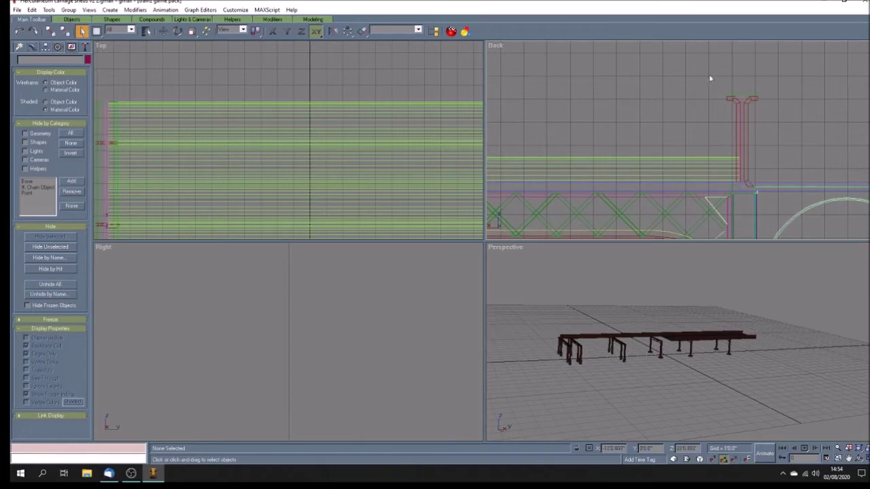
drag(769, 125, 769, 124)
key(Delete)
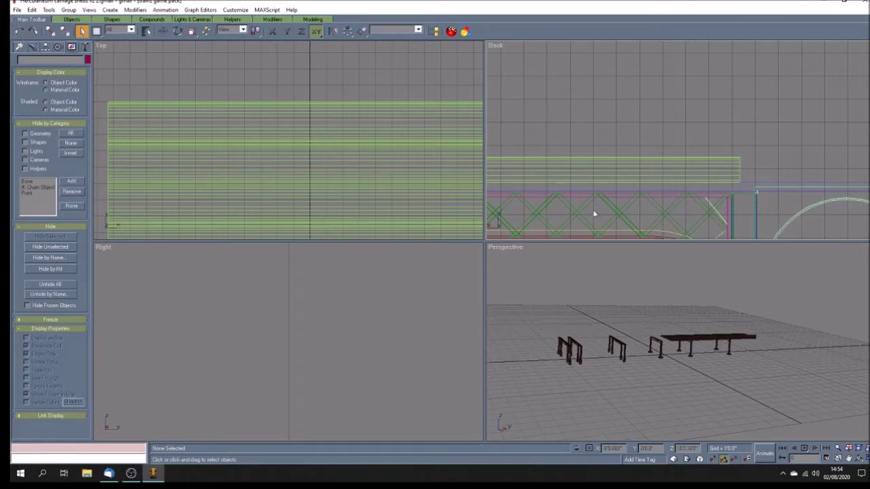
scroll(653, 119, down, 3)
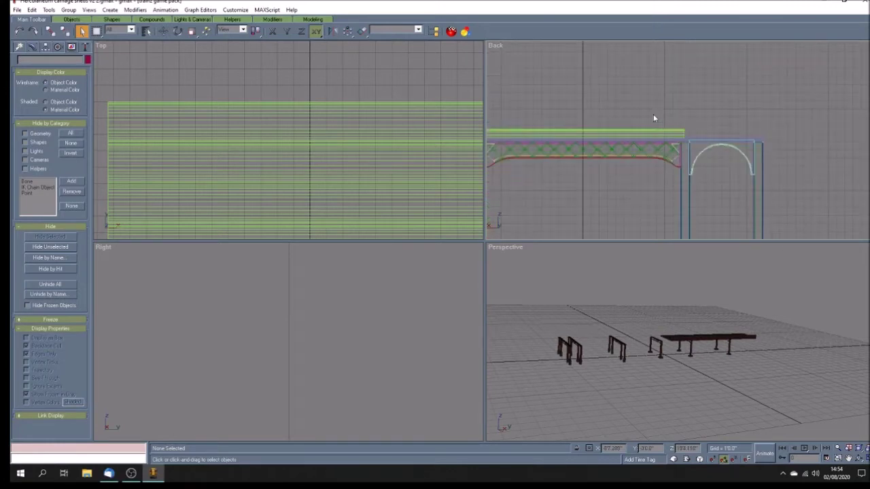
Step: Hide the 20 beam planks selected in the Back view
scroll(653, 118, down, 3)
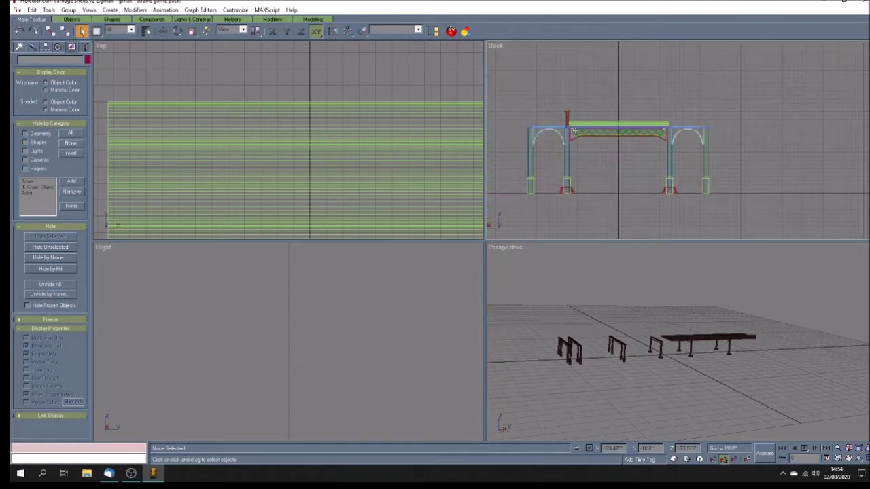
scroll(569, 128, up, 3)
scroll(569, 127, up, 2)
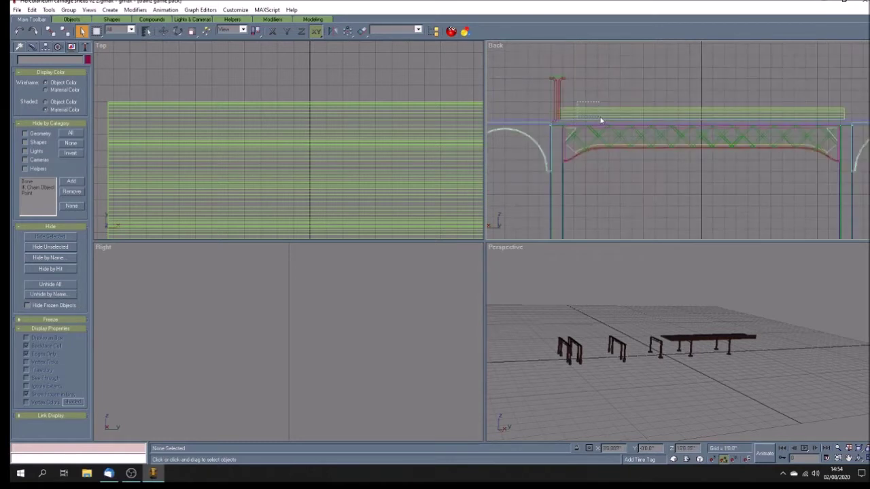
drag(601, 120, 600, 114)
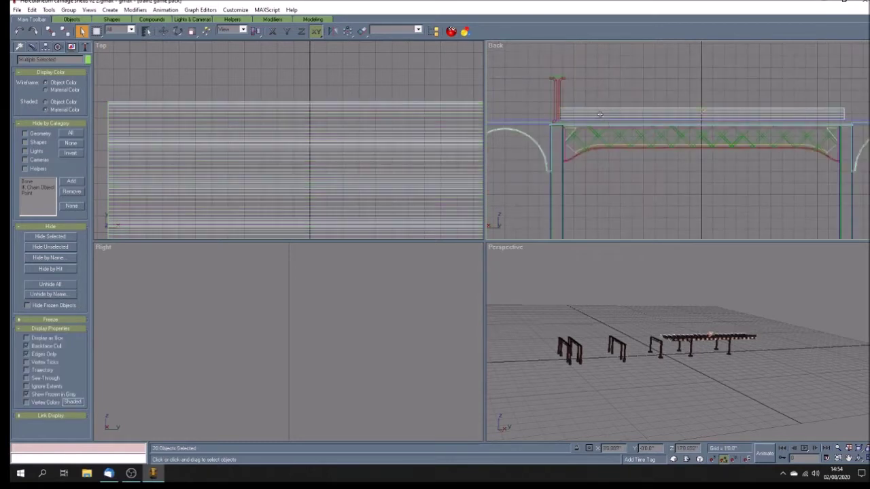
click(51, 236)
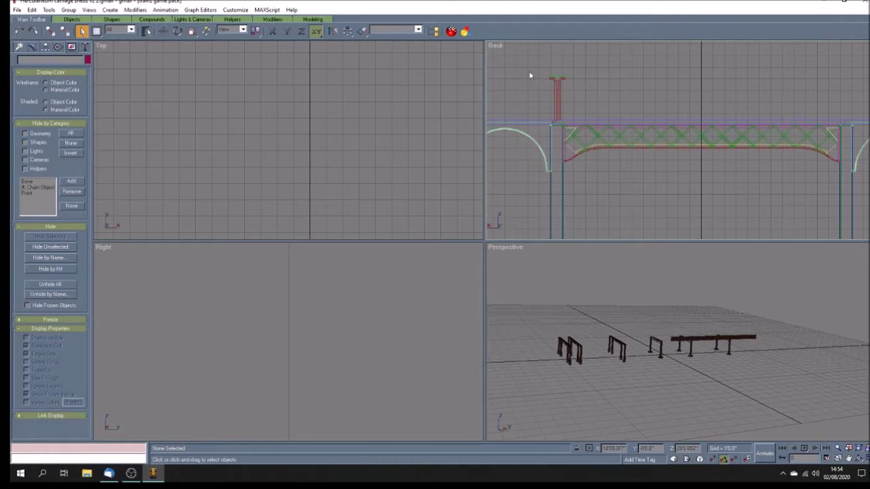
drag(529, 66, 587, 101)
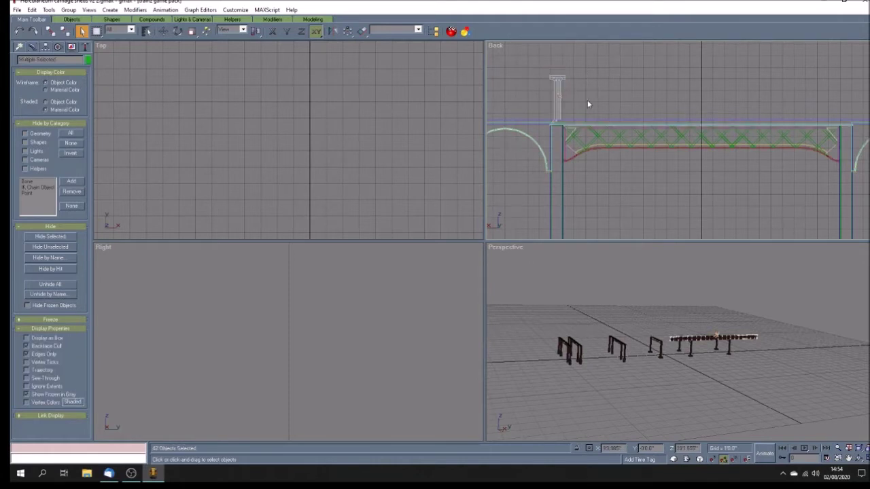
scroll(560, 131, up, 2)
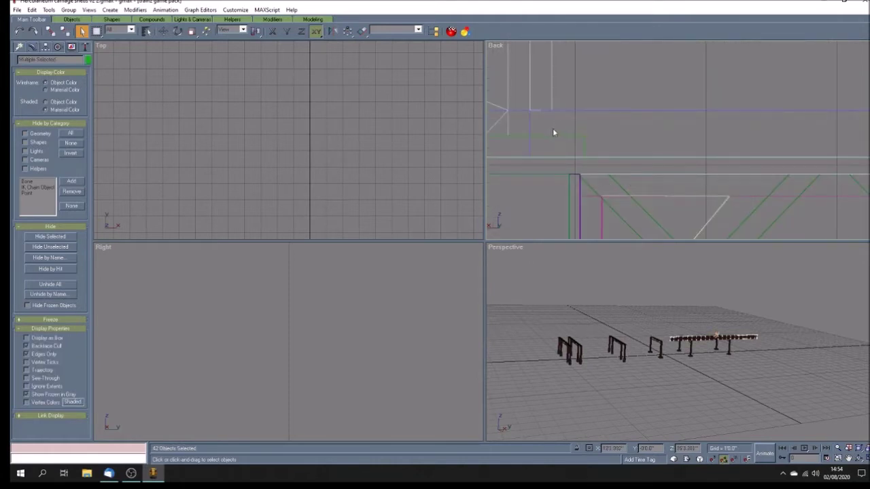
click(553, 132)
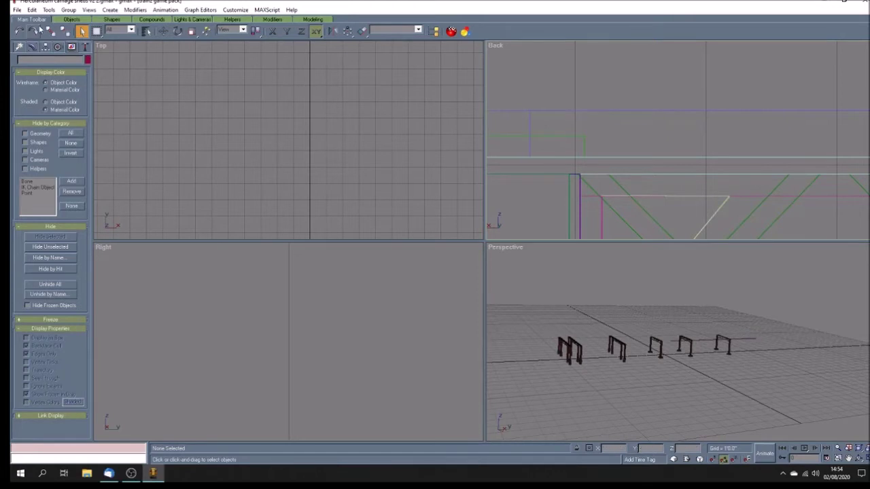
Step: Restore the 42-object selection, add the column piece, and group all 43 objects
click(32, 9)
click(47, 19)
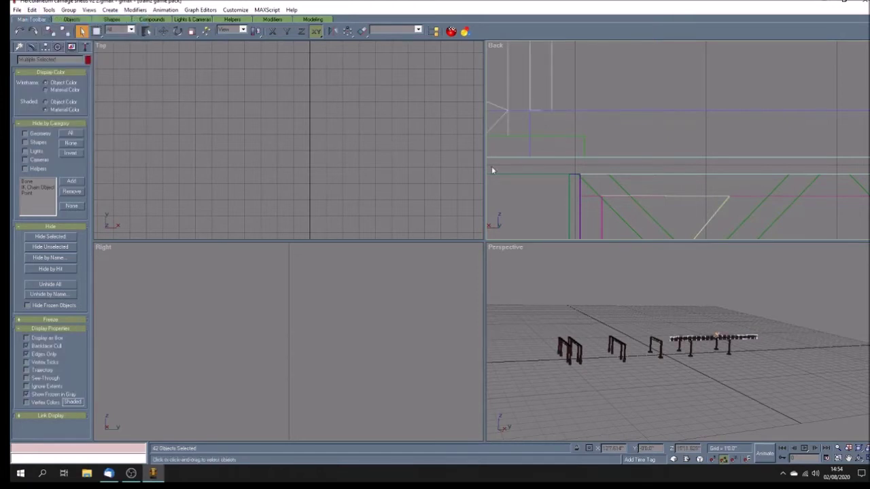
click(573, 141)
scroll(583, 126, down, 4)
scroll(583, 125, down, 3)
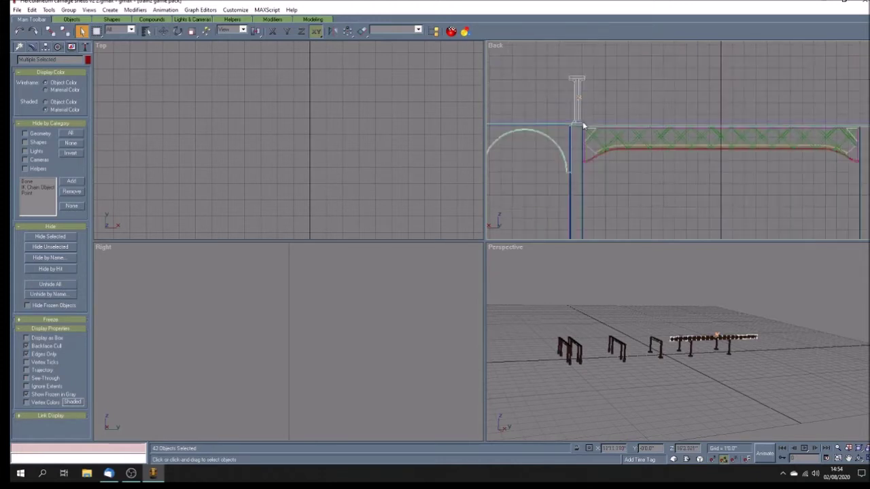
scroll(583, 126, up, 3)
scroll(583, 125, down, 3)
click(69, 10)
click(74, 21)
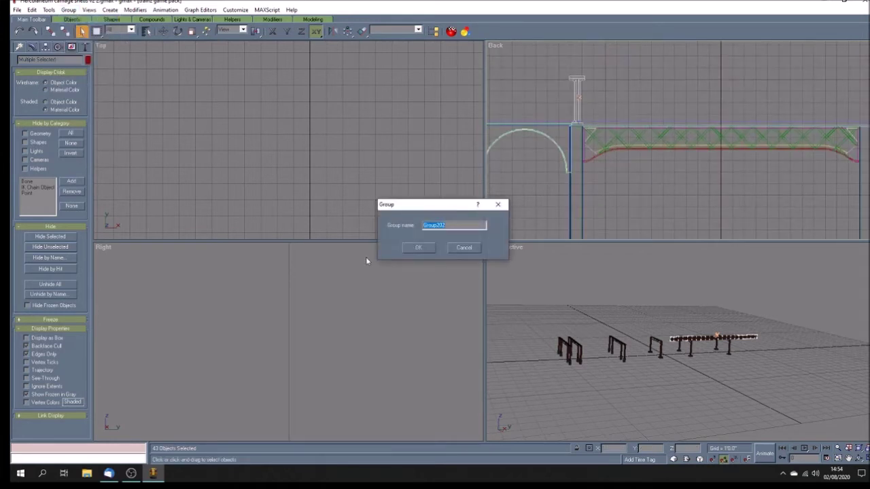
click(419, 248)
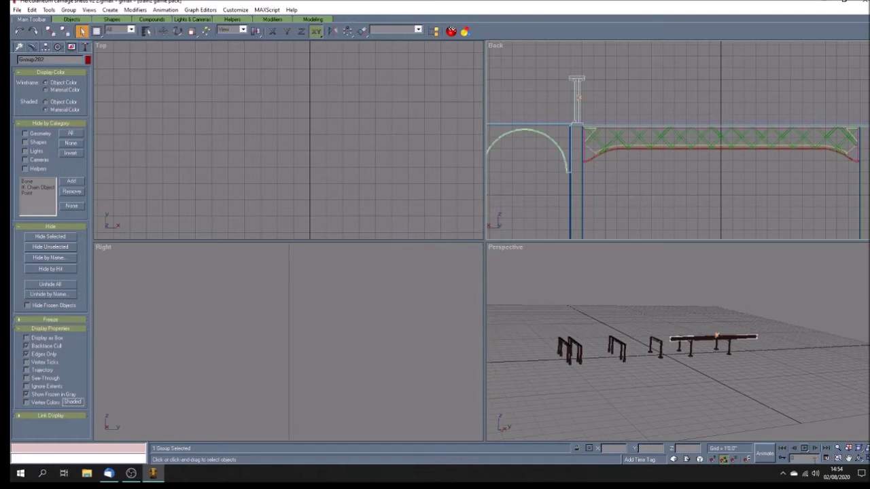
Step: Maximize the side view on the arcade and align the group's pivot to the world axes
click(848, 459)
drag(592, 198, 606, 195)
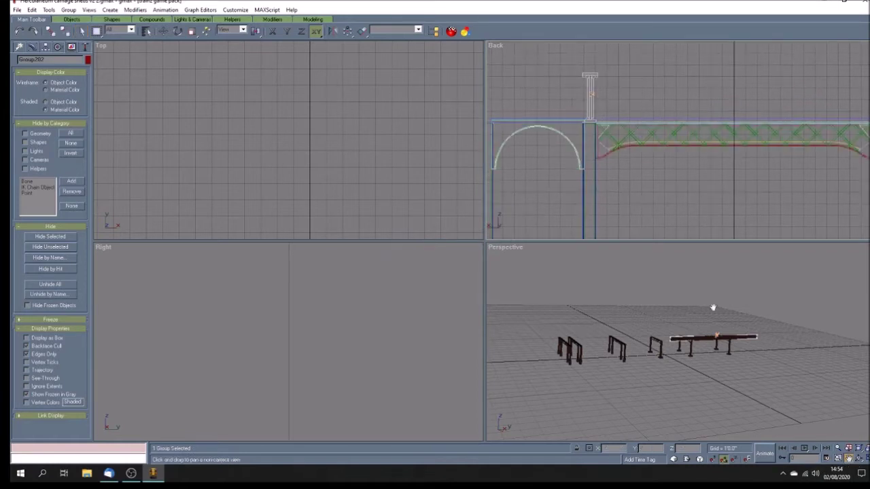
click(865, 458)
drag(388, 236, 310, 194)
scroll(333, 195, down, 4)
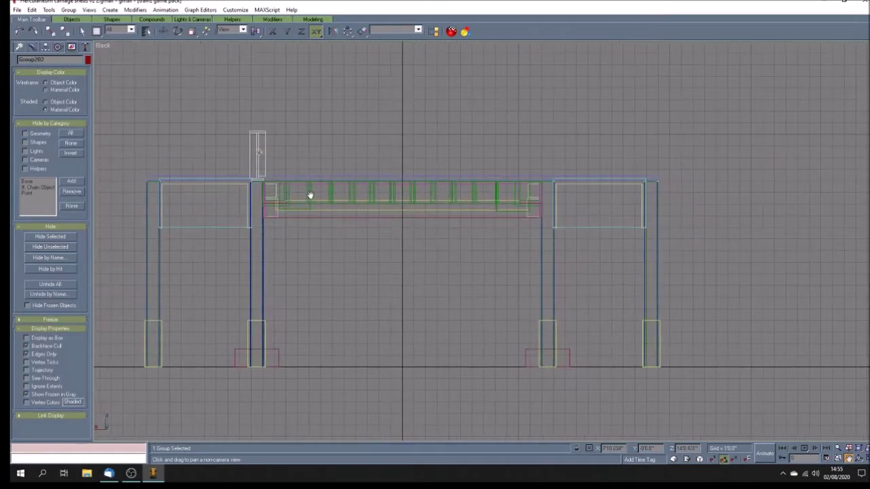
click(45, 47)
click(54, 104)
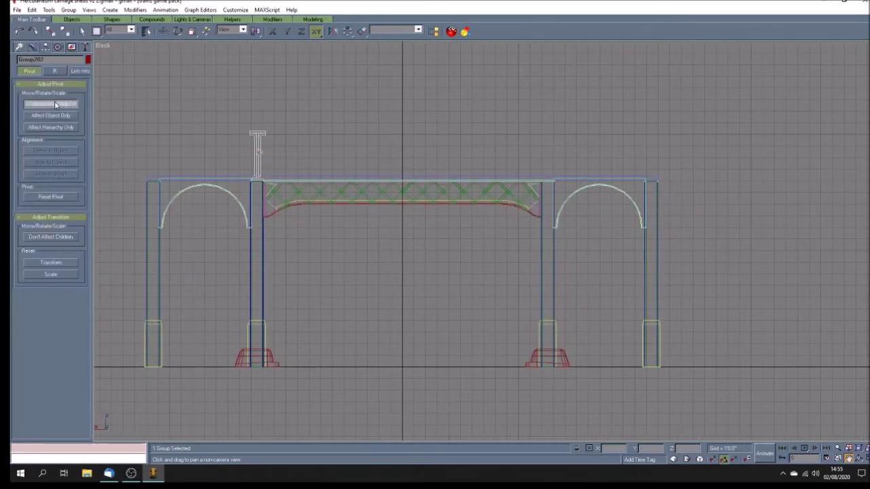
click(64, 176)
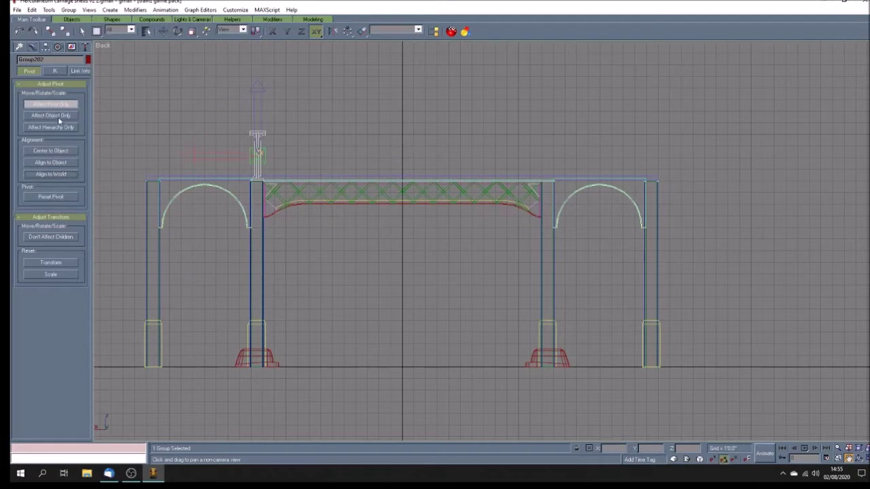
click(56, 104)
Step: Clone the upright post group and move the copy over the right inner pillar
click(31, 9)
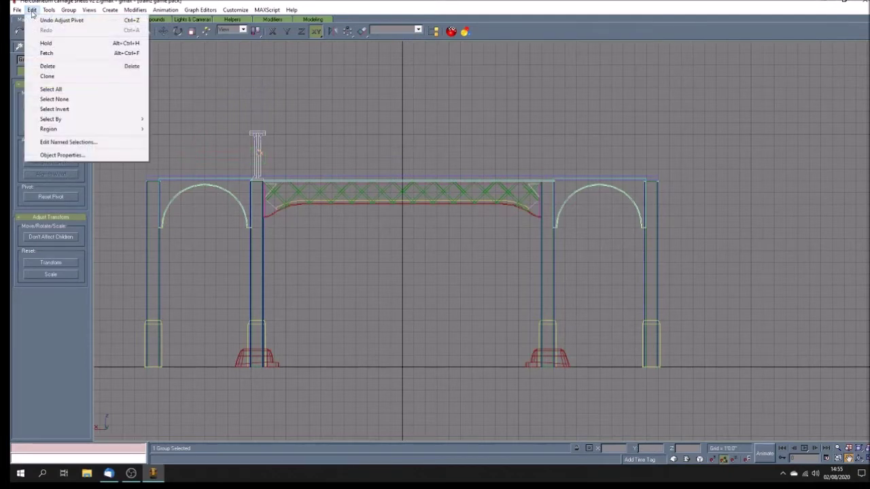
click(47, 76)
click(421, 266)
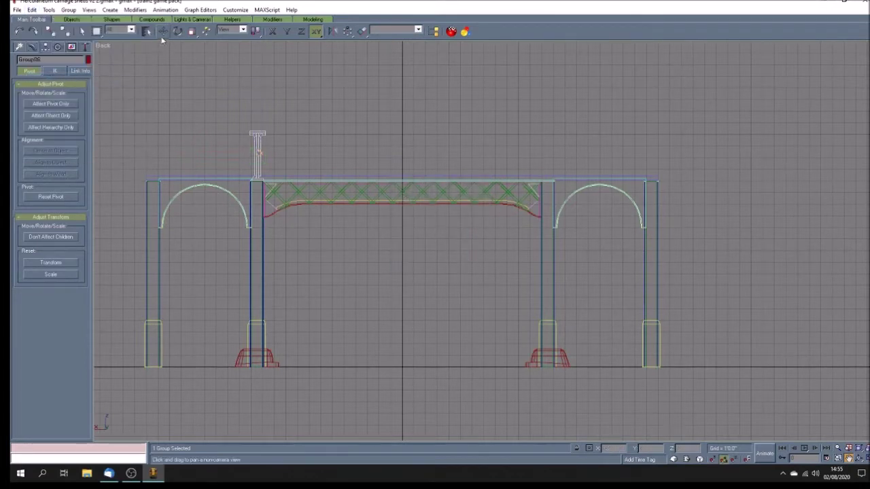
key(w)
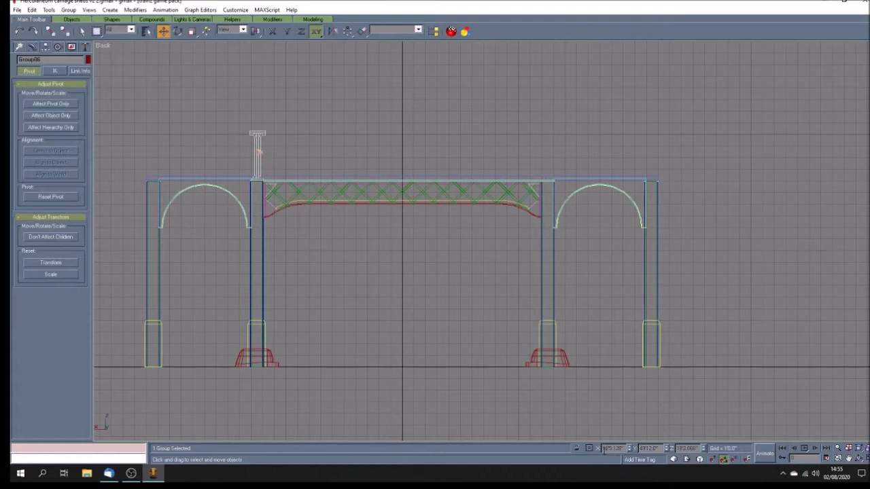
key(Return)
click(178, 31)
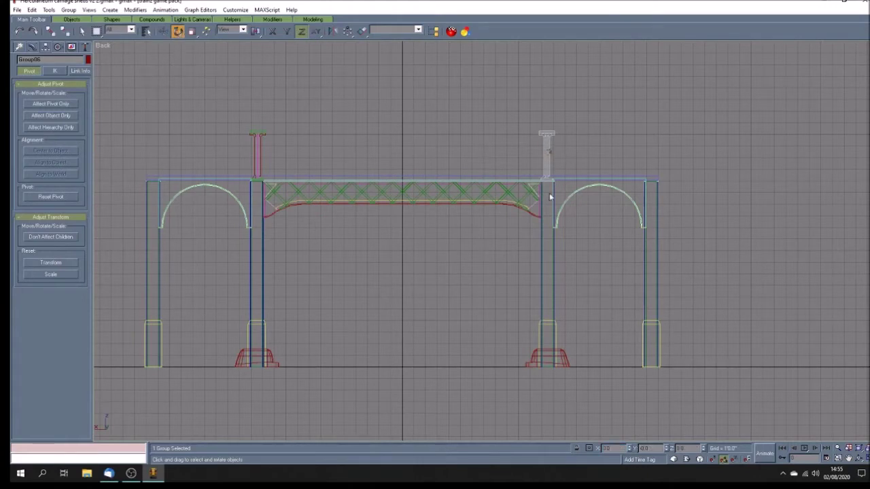
click(286, 32)
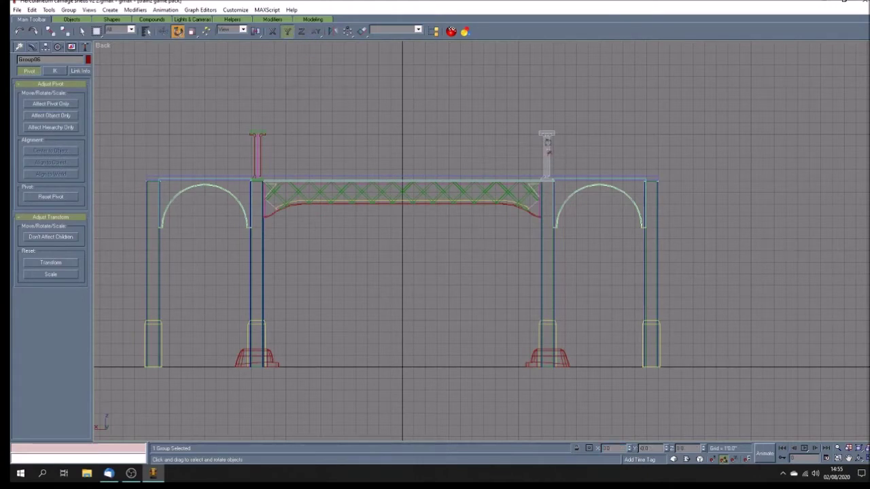
drag(547, 151, 554, 223)
right_click(554, 222)
click(866, 458)
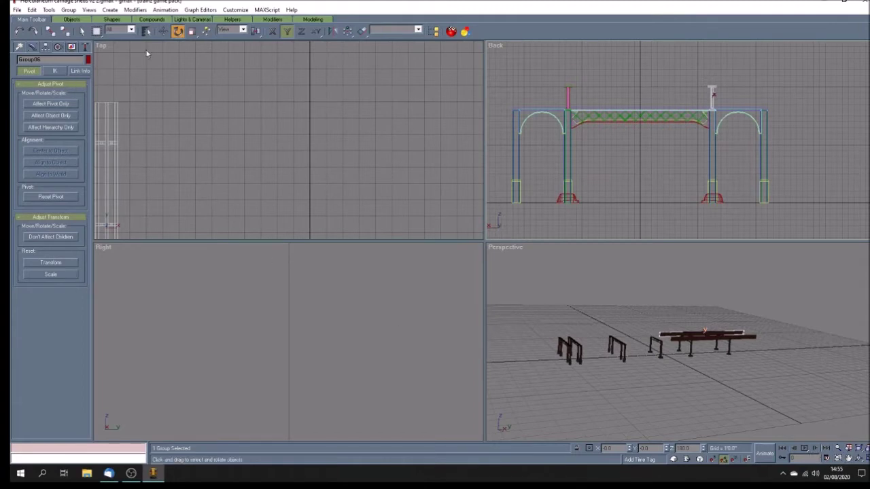
click(163, 31)
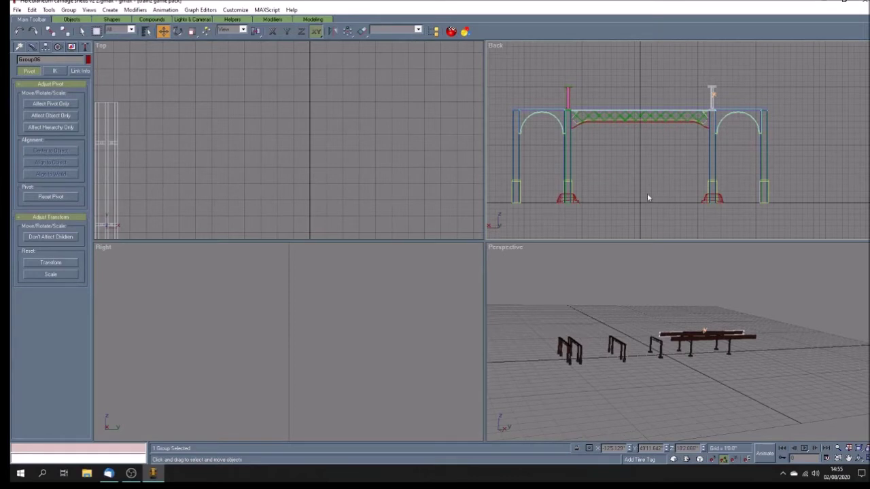
Step: Shift-drag along X to copy the post onto the far-right pillar
click(848, 457)
drag(672, 185, 672, 206)
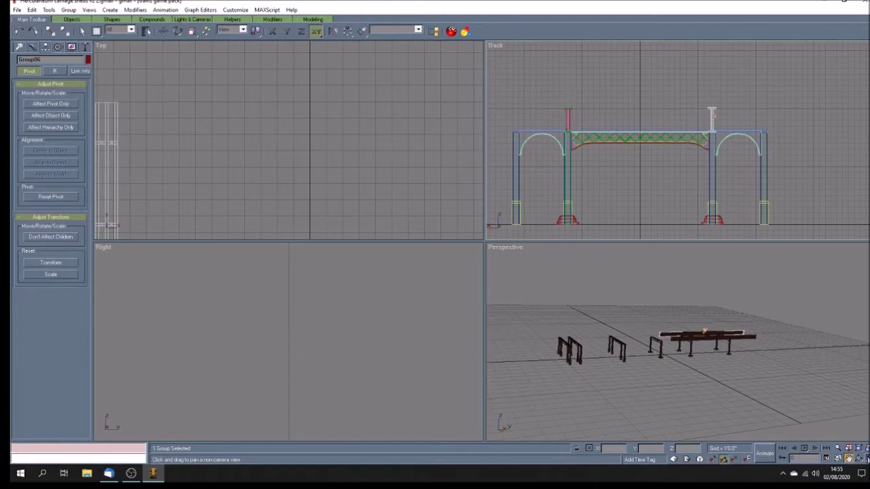
click(867, 460)
drag(473, 295, 445, 284)
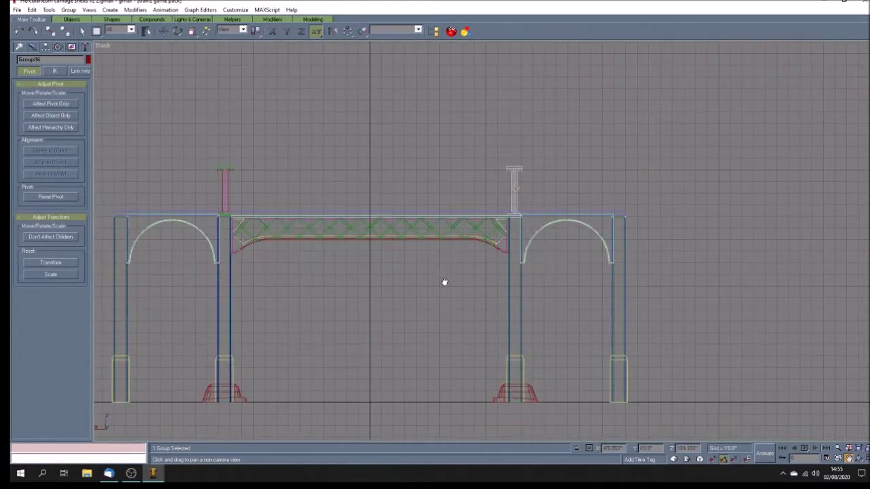
click(163, 30)
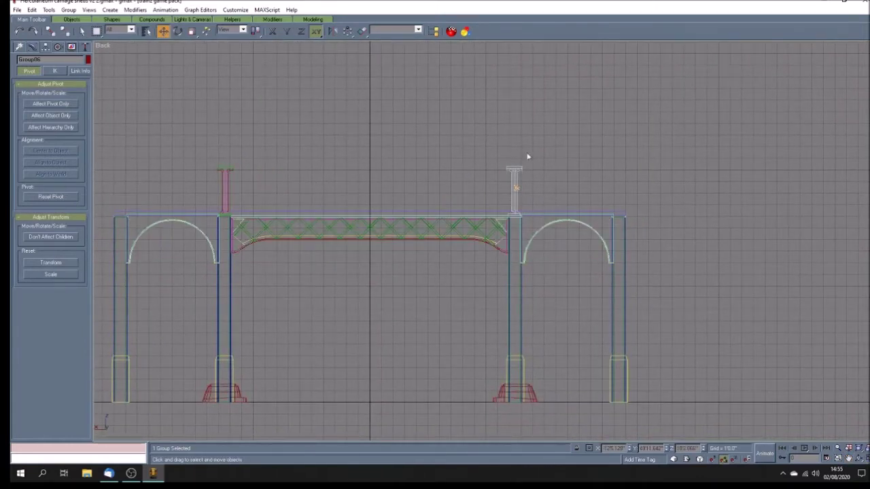
click(272, 31)
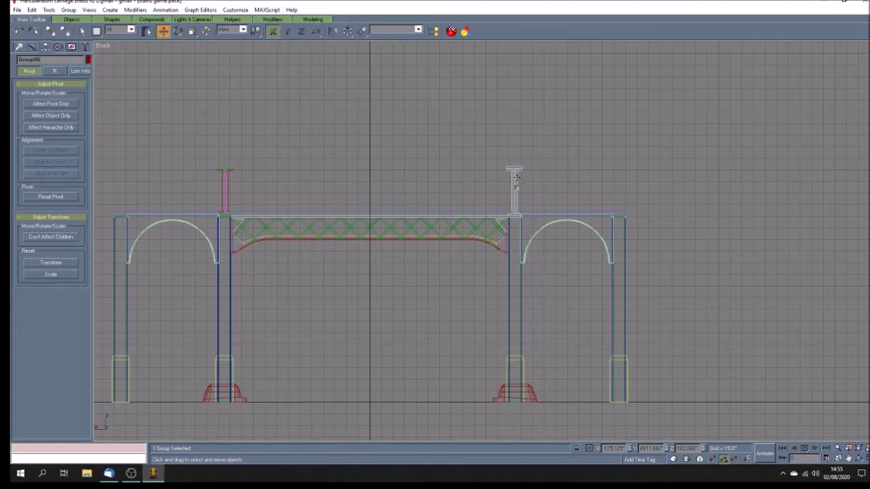
shift+drag(514, 178, 621, 190)
click(414, 270)
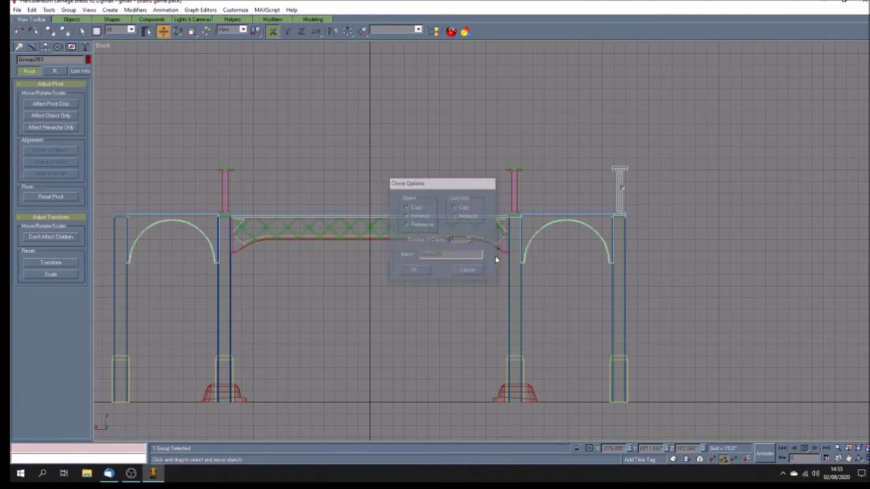
click(648, 223)
Step: Line the new post copy up with the pillar top and set its Y position
scroll(631, 210, up, 5)
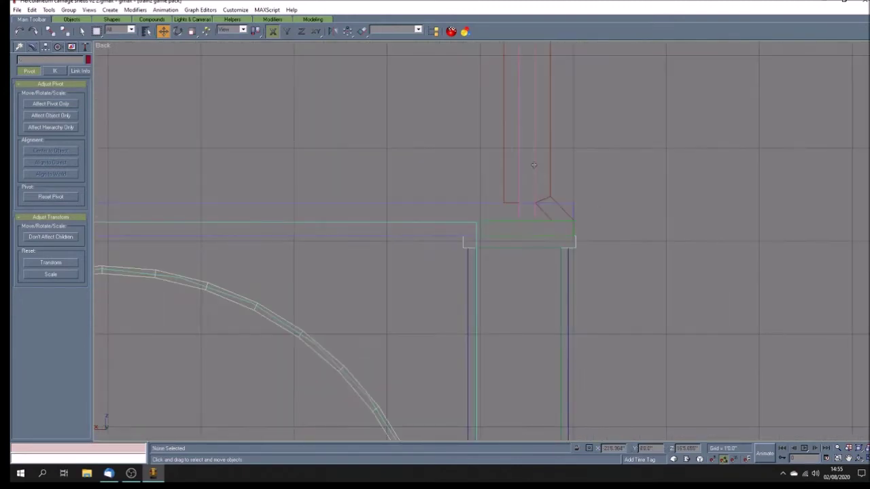
click(533, 165)
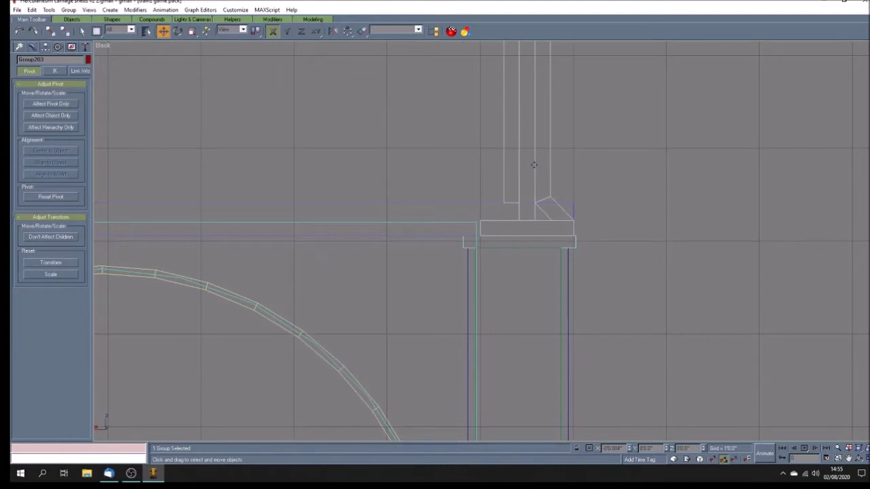
drag(534, 164, 533, 165)
double_click(640, 449)
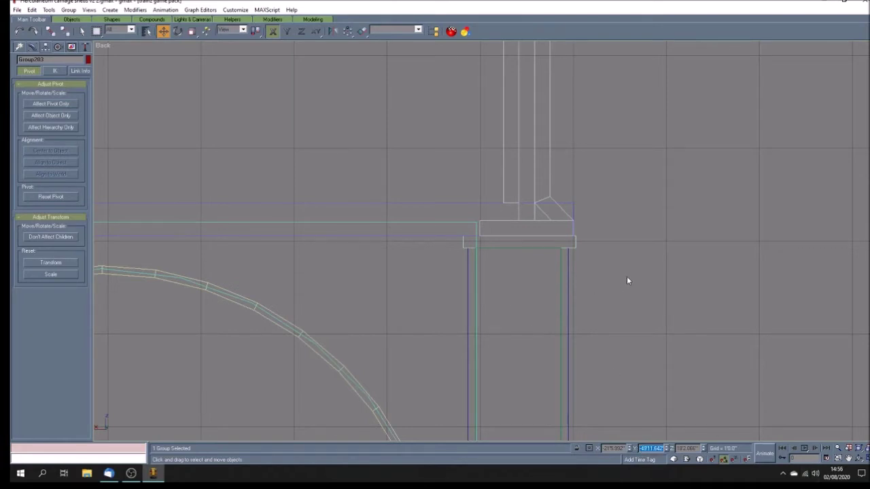
click(649, 177)
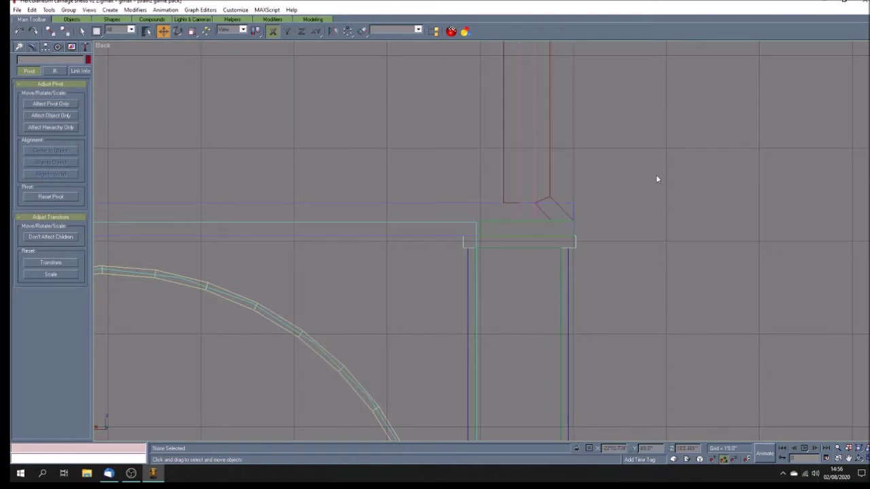
scroll(656, 174, down, 6)
scroll(374, 160, up, 3)
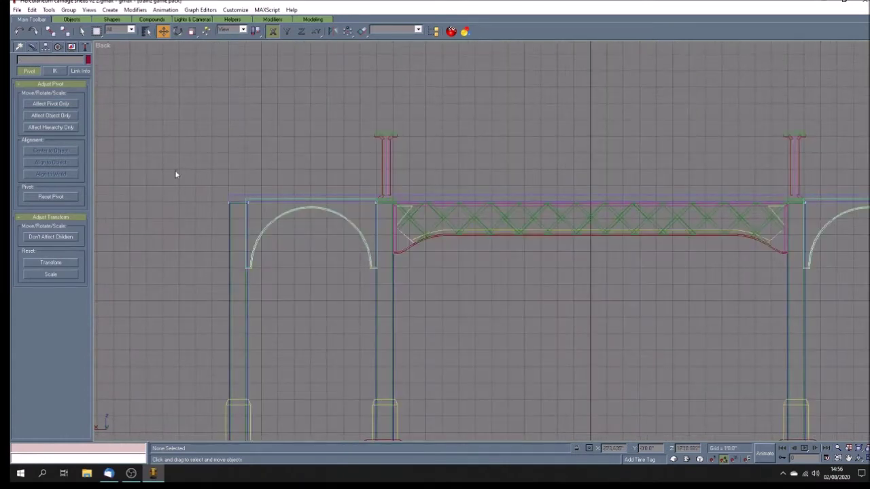
Step: Copy the post onto the leftmost pillar, align it, save the scene, and restore four views
click(388, 170)
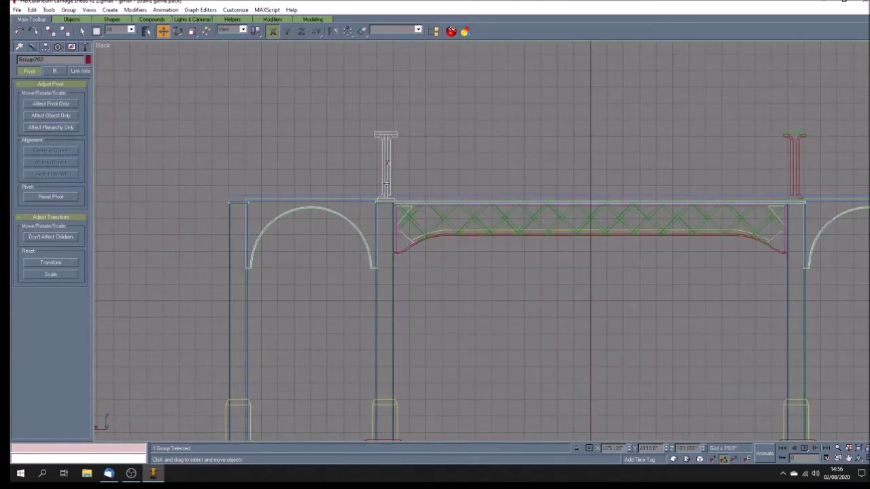
shift+drag(385, 182, 241, 167)
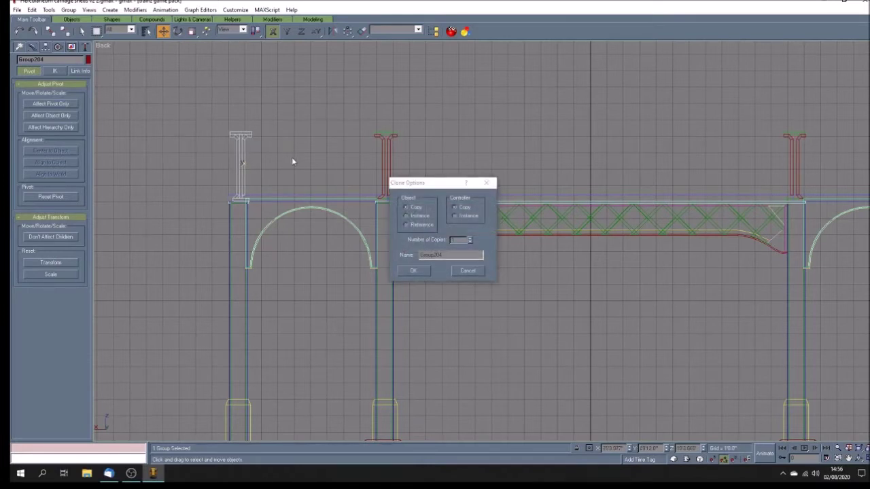
click(419, 271)
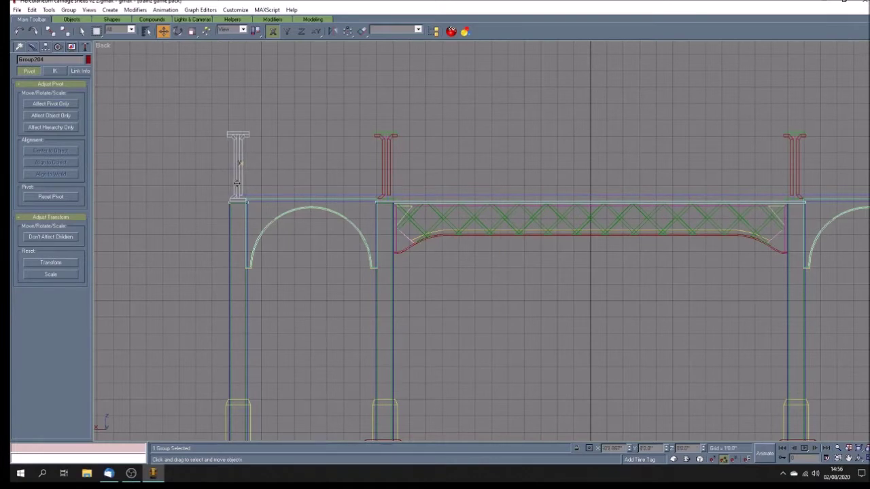
scroll(237, 196, up, 5)
scroll(238, 197, up, 4)
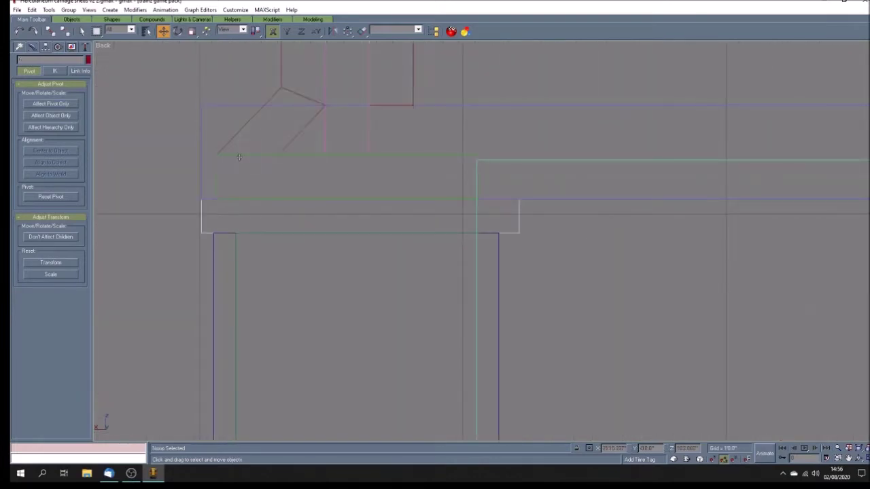
drag(227, 157, 224, 157)
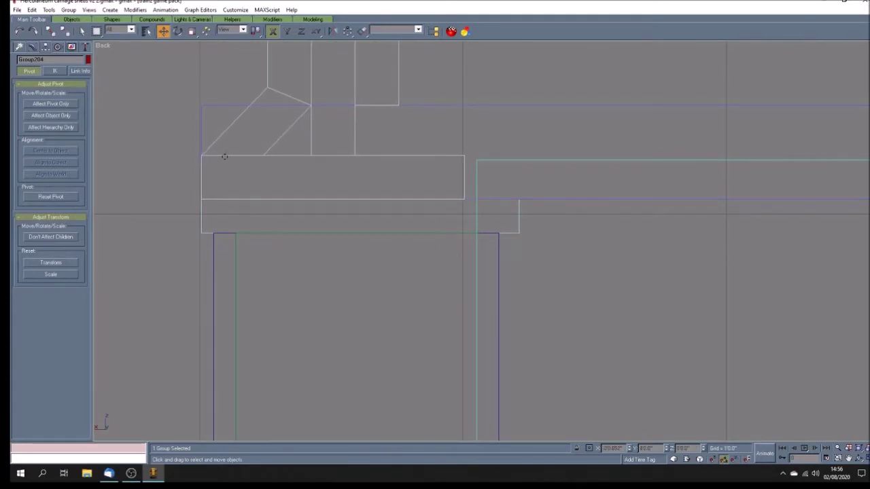
scroll(225, 157, down, 8)
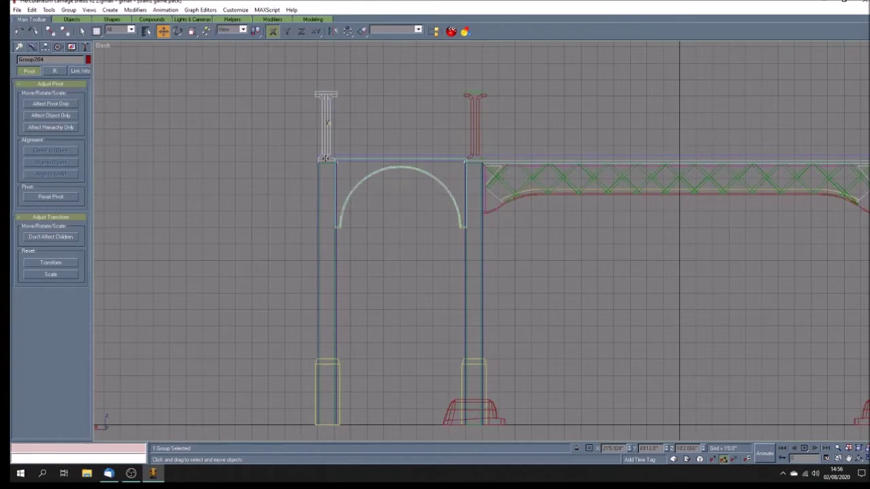
key(ctrl+s)
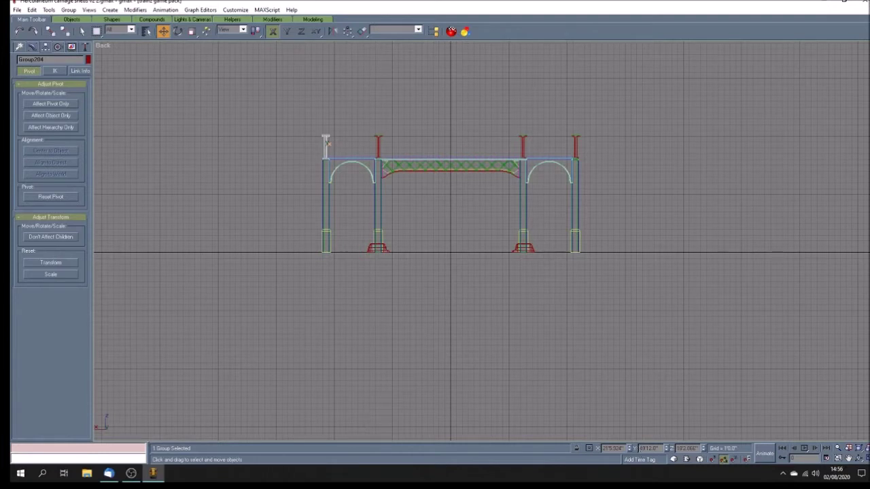
double_click(649, 448)
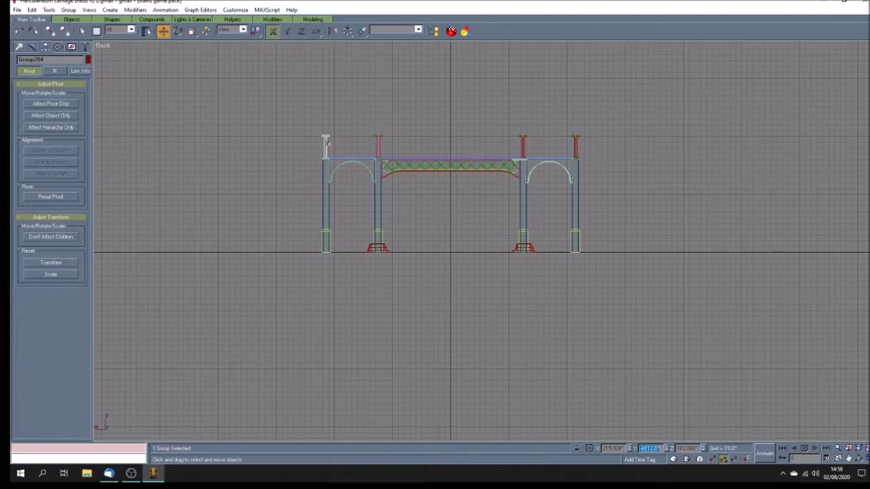
click(865, 459)
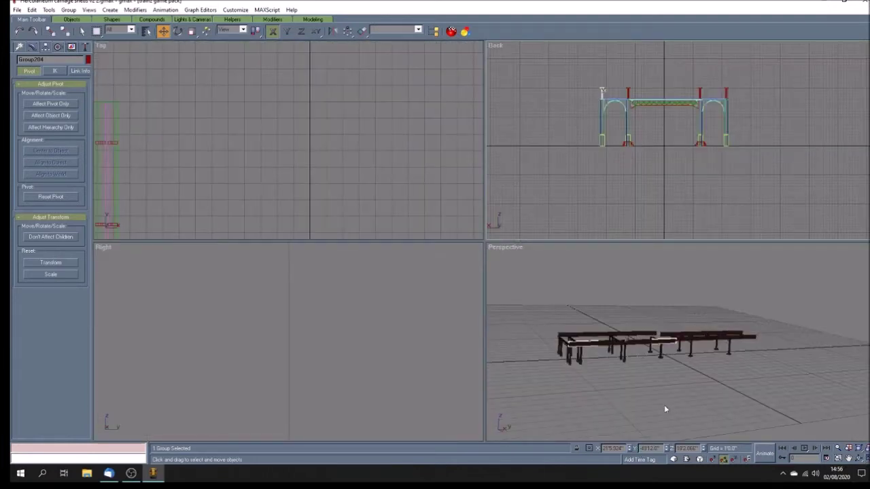
Step: Orbit the Perspective view to look along the shed and frame its track layout in Top
click(857, 460)
drag(645, 344, 720, 369)
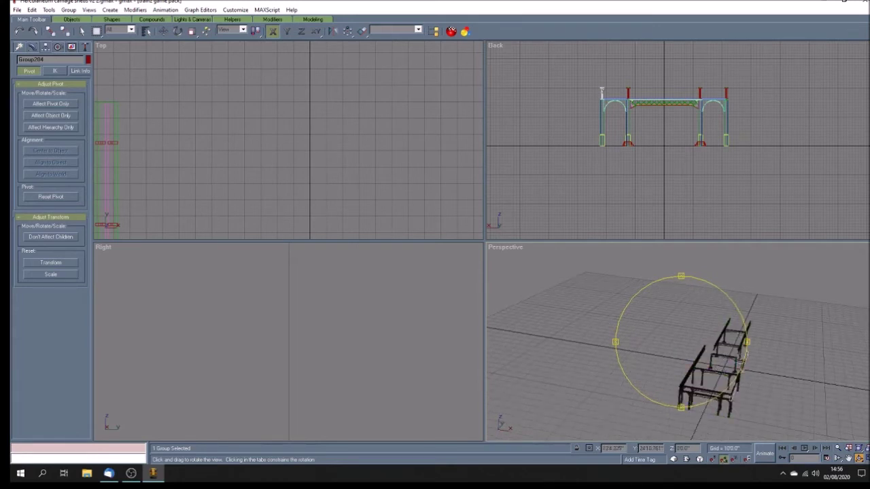
drag(693, 362, 705, 363)
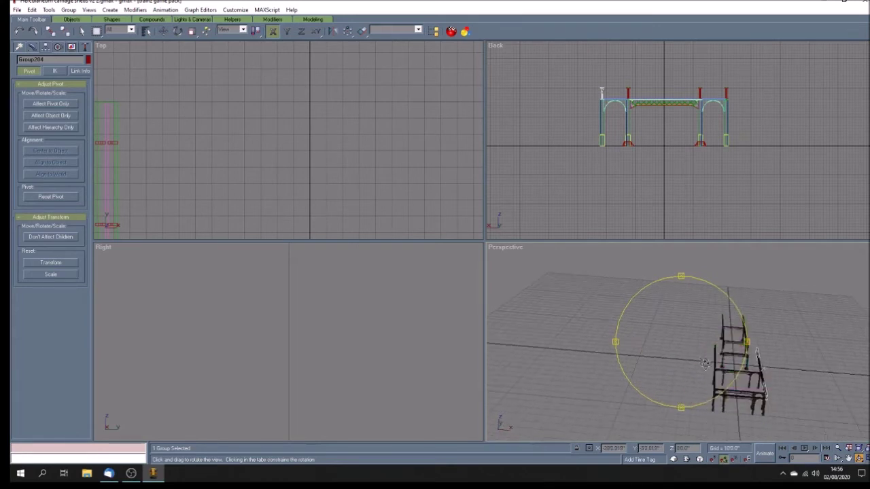
click(851, 459)
drag(758, 393, 656, 347)
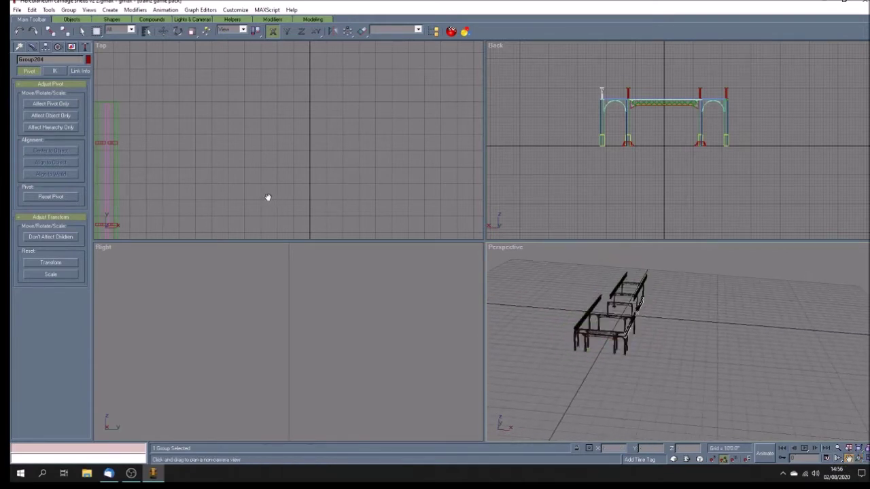
drag(268, 196, 349, 157)
scroll(370, 139, down, 3)
scroll(396, 156, up, 2)
scroll(350, 156, up, 2)
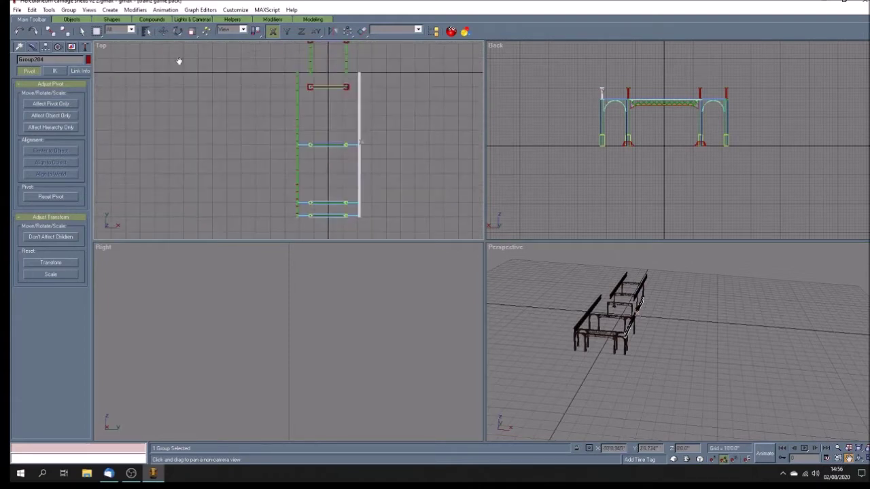
Step: Clone the beam rotated 90° about Z and set the copy's X position to 20
click(177, 31)
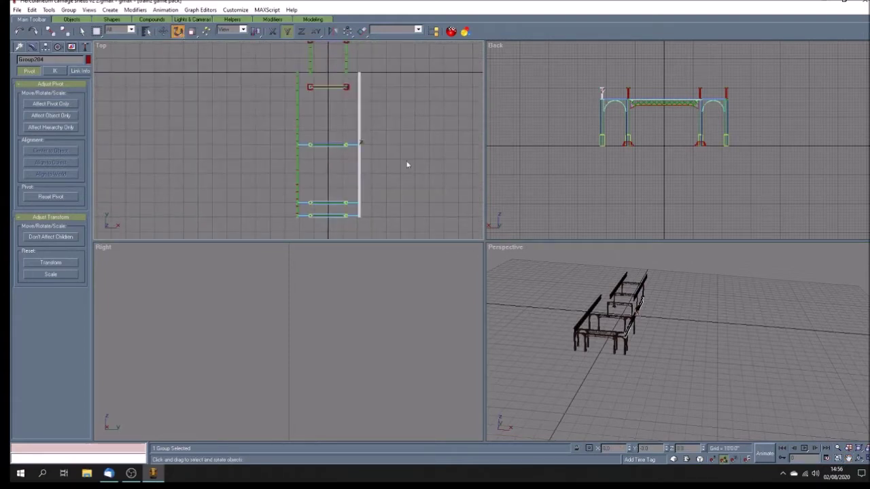
click(301, 31)
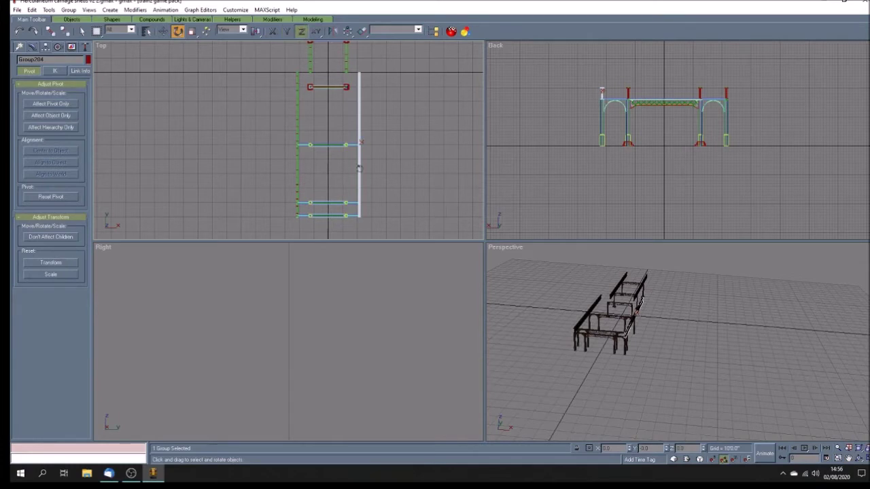
shift+drag(358, 169, 328, 127)
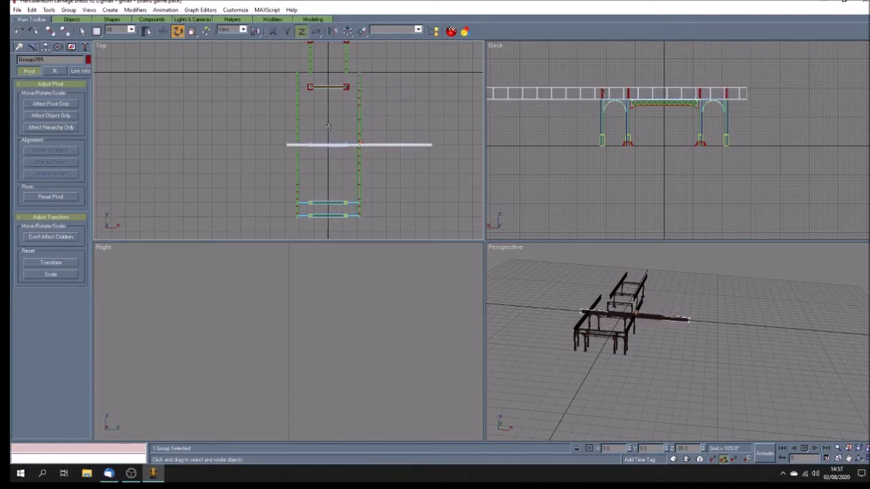
click(417, 270)
click(163, 31)
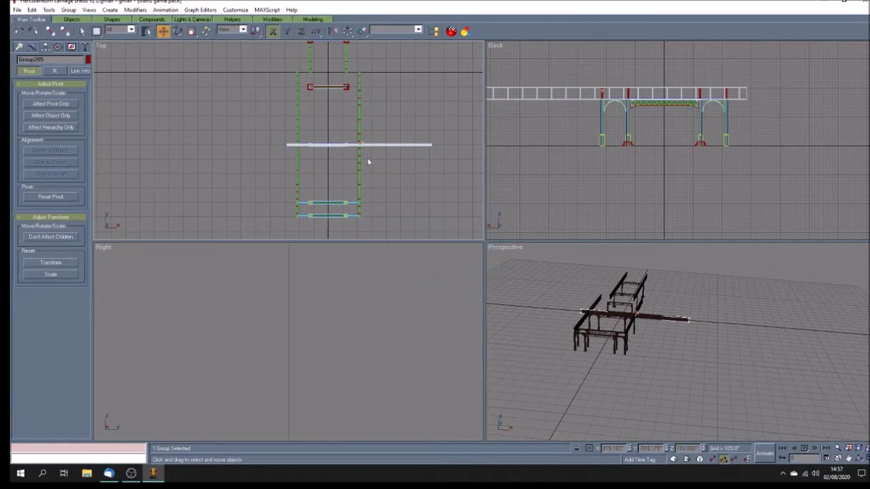
drag(380, 144, 345, 144)
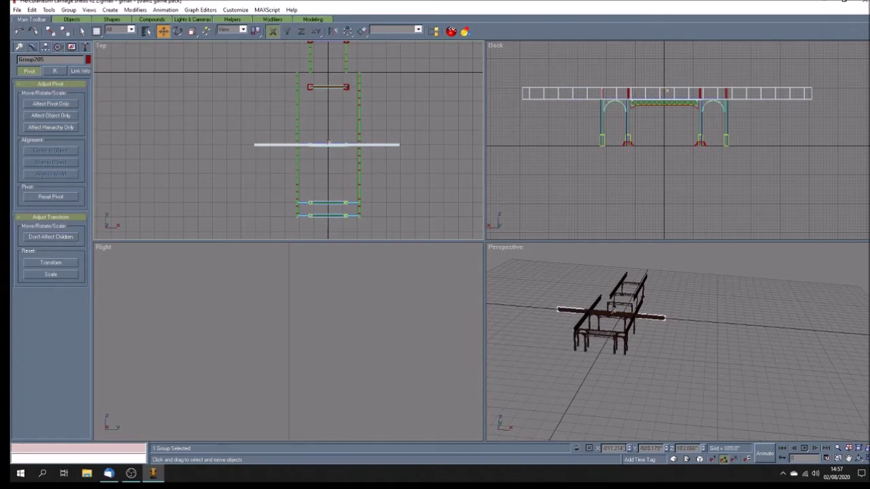
double_click(614, 449)
text(20)
key(Return)
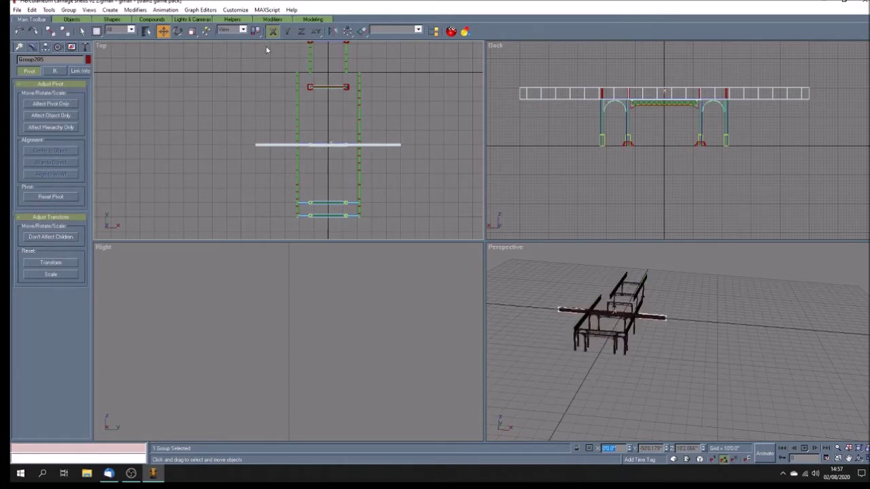
Step: Move Group205 along Y to sit across the shed's near end, fine-tuning its position
click(286, 32)
drag(278, 144, 277, 219)
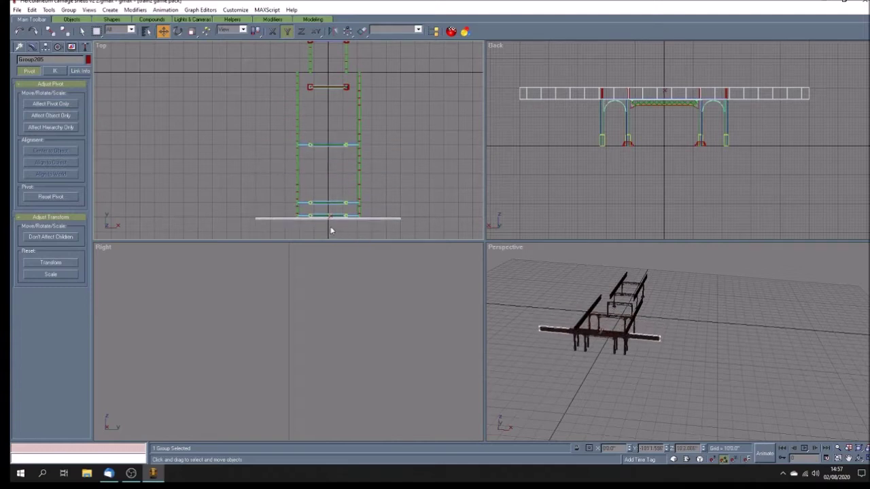
scroll(331, 231, up, 5)
scroll(417, 198, up, 5)
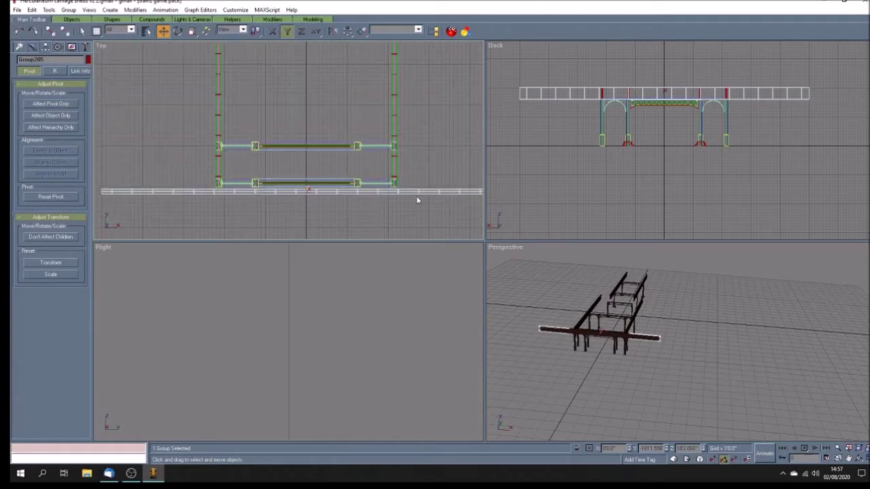
click(345, 186)
click(345, 184)
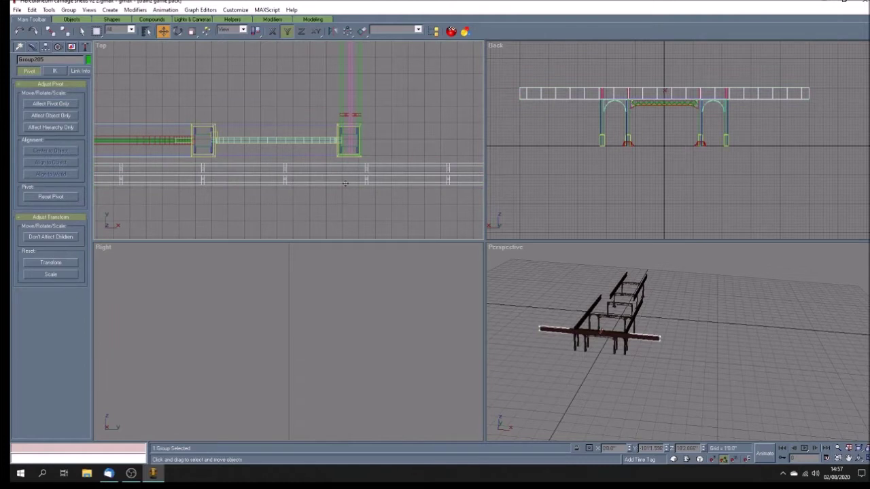
drag(345, 183, 345, 179)
scroll(353, 160, up, 3)
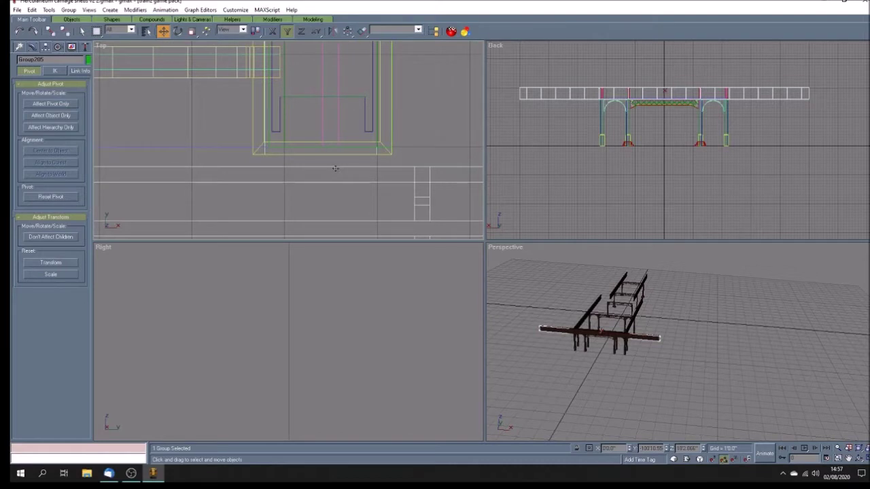
drag(335, 168, 336, 133)
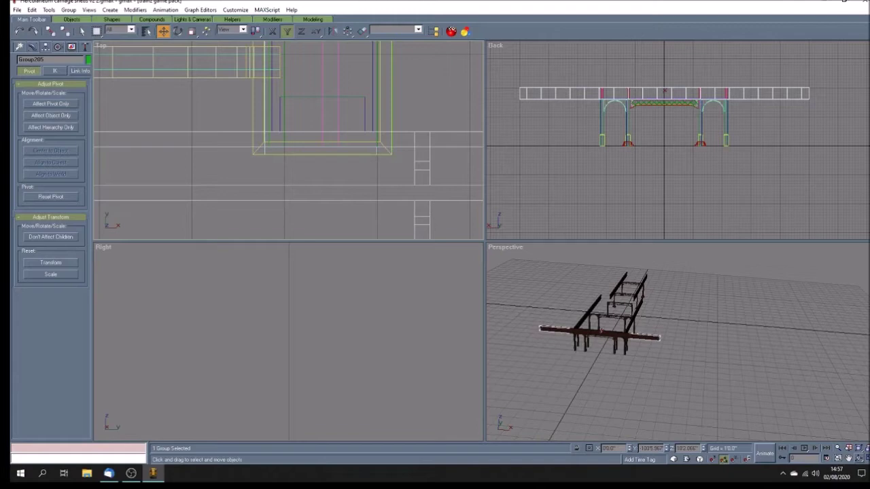
Step: Maximize the Perspective view and orbit in close on the crosswise beam
click(848, 458)
drag(582, 345, 640, 328)
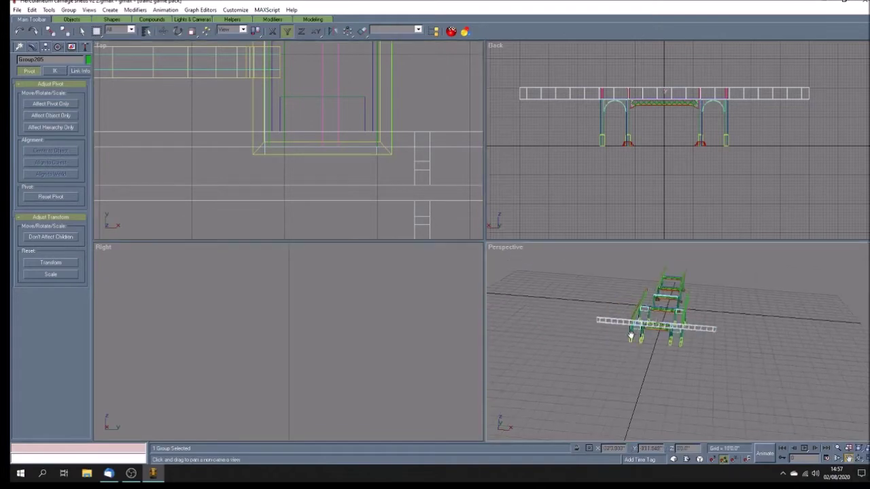
click(866, 458)
mouse_move(470, 287)
mouse_down()
mouse_move(487, 290)
mouse_move(470, 274)
mouse_up()
scroll(496, 272, up, 5)
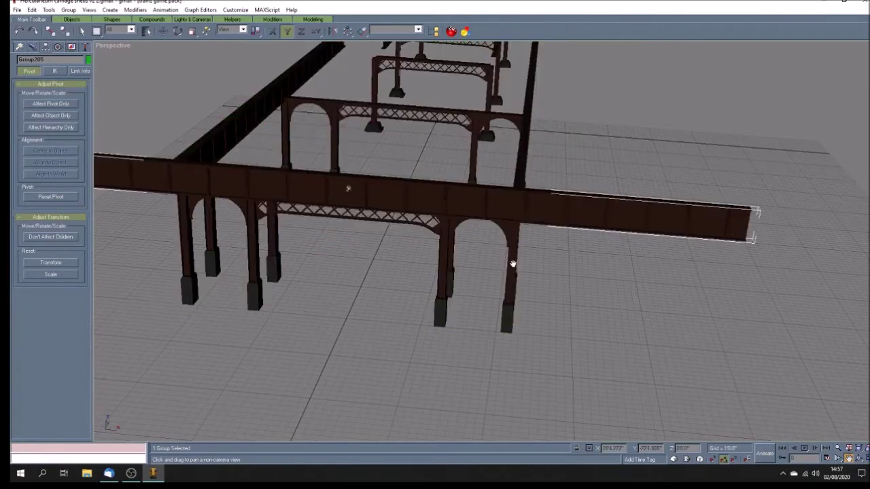
scroll(454, 267, down, 3)
mouse_move(454, 267)
alt+middle_down()
mouse_move(593, 294)
mouse_move(466, 280)
alt+middle_up()
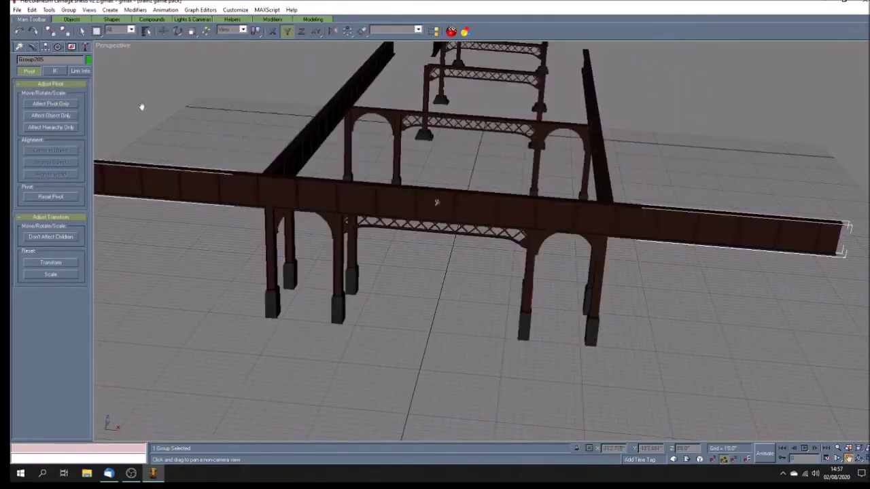
Step: Ungroup Group205 into its 43 parts and select the long crosswise beam
click(68, 10)
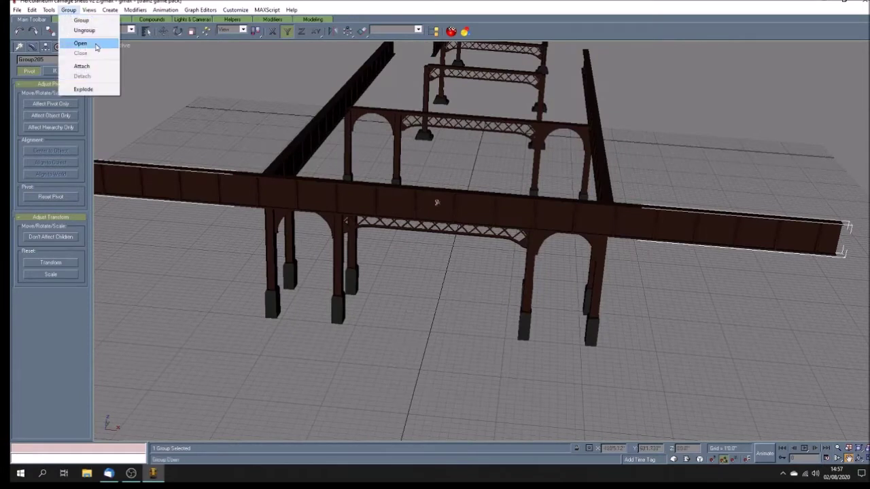
click(76, 29)
click(82, 30)
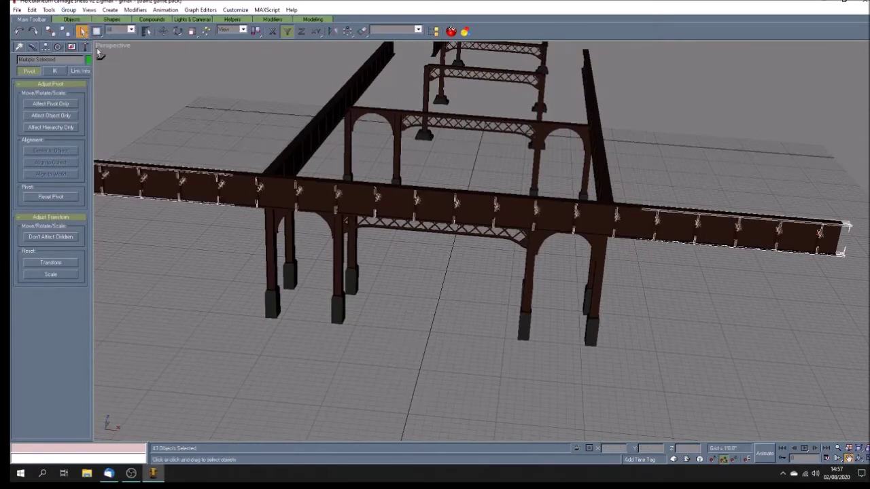
click(450, 281)
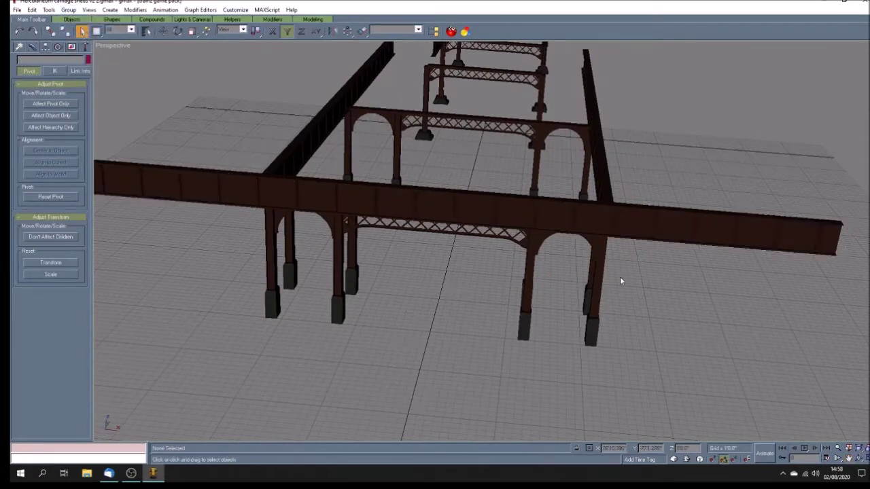
click(563, 217)
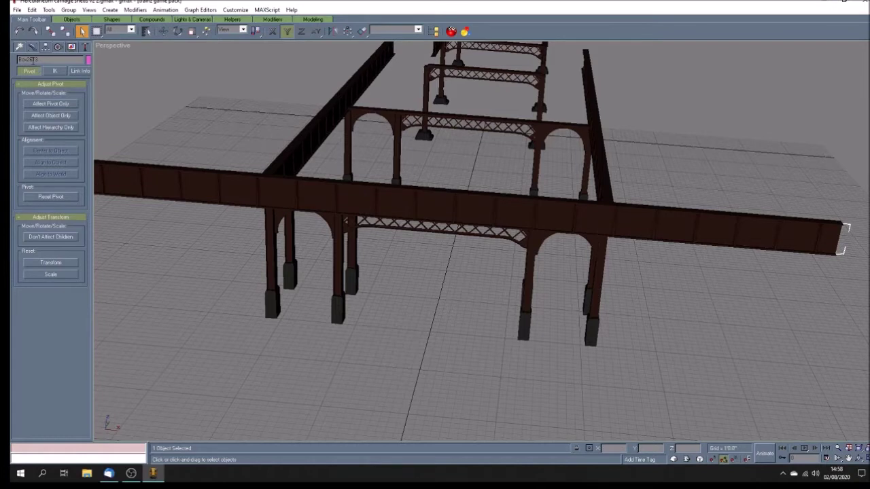
Step: Collapse the long beam to Editable Poly and move one end's vertices to X 2170
click(32, 46)
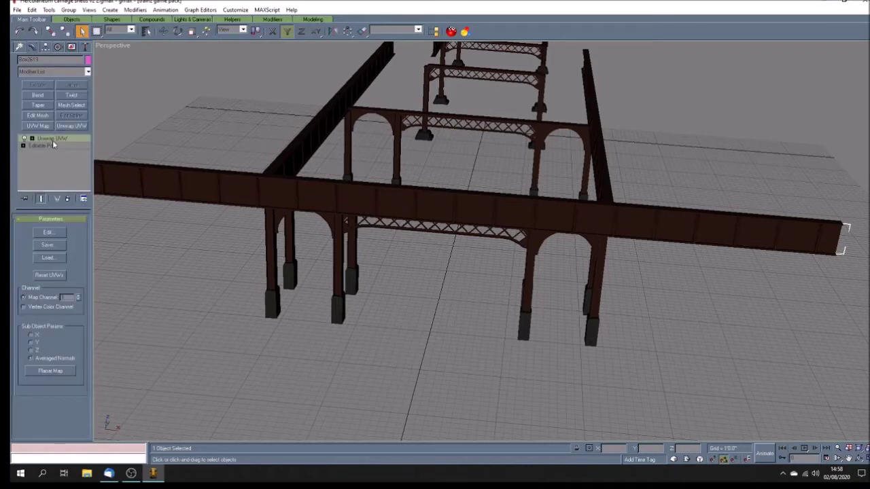
right_click(54, 139)
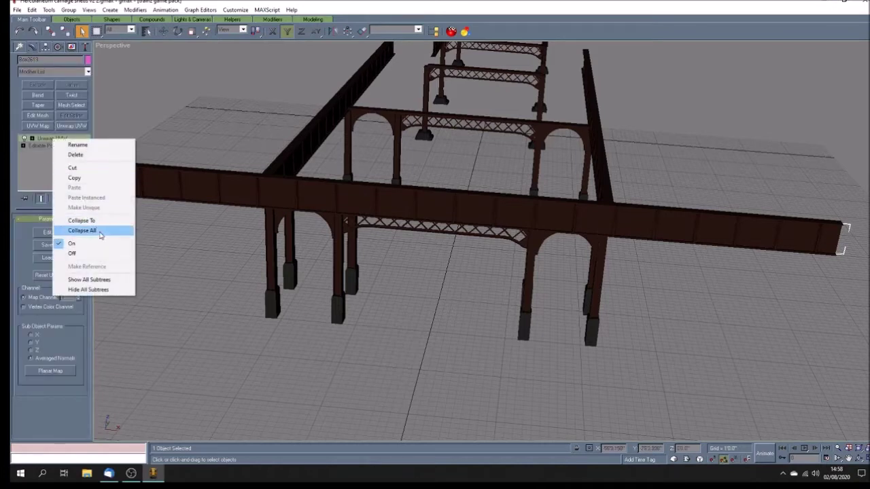
click(100, 234)
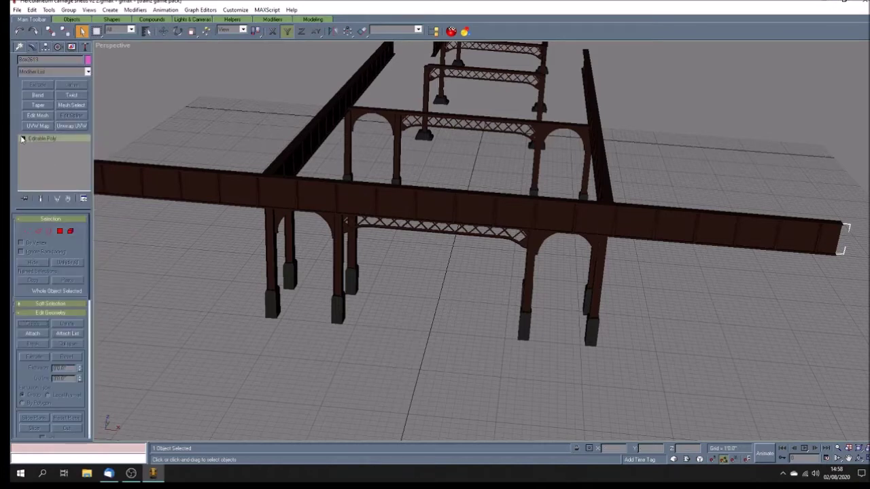
click(24, 138)
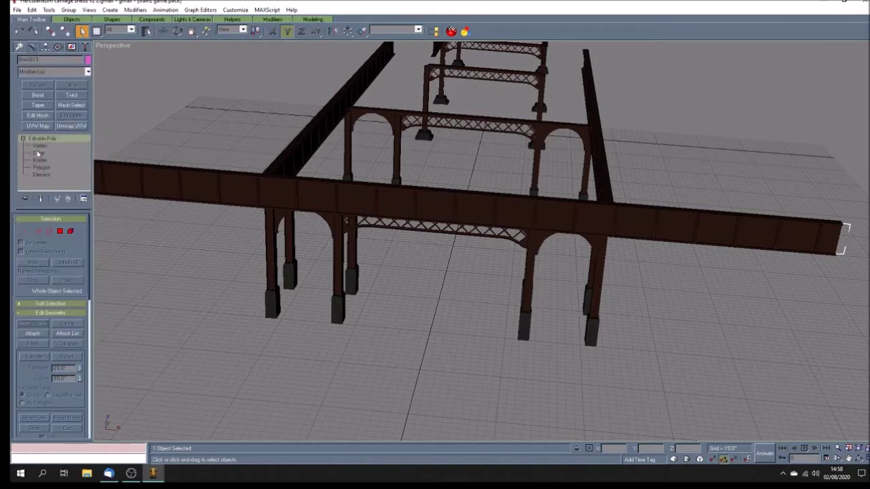
click(39, 151)
click(39, 146)
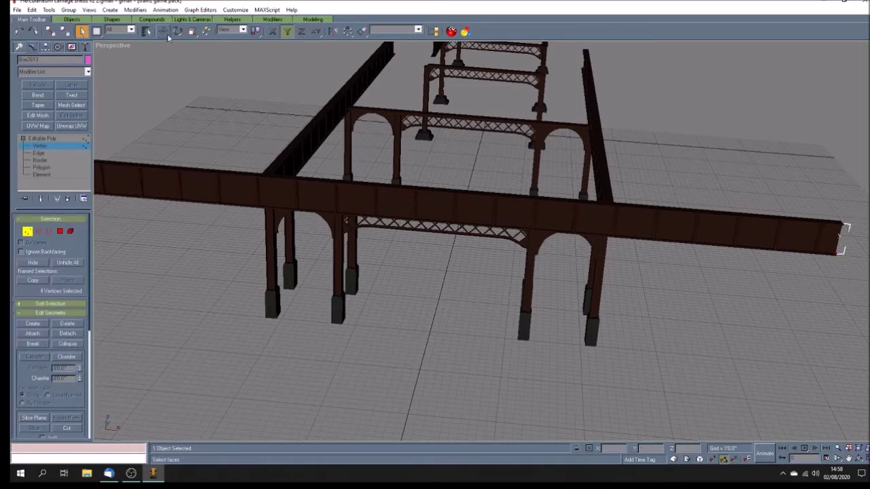
key(w)
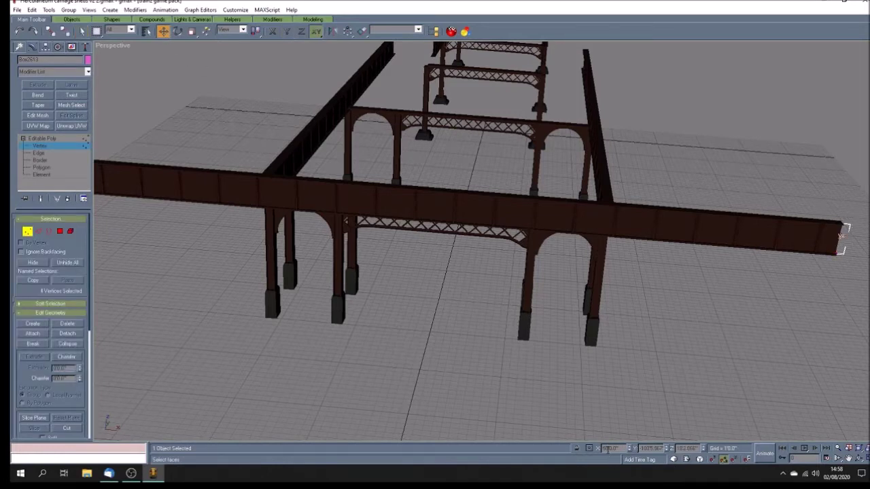
double_click(609, 448)
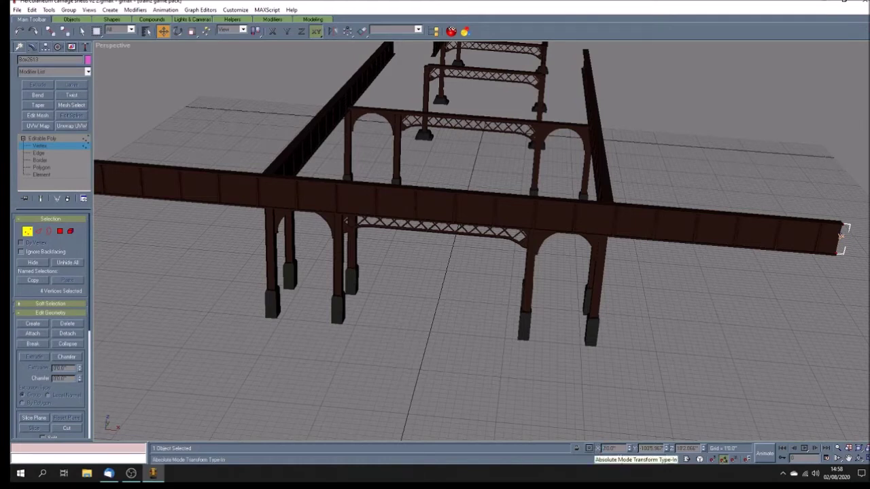
text(2170)
key(Return)
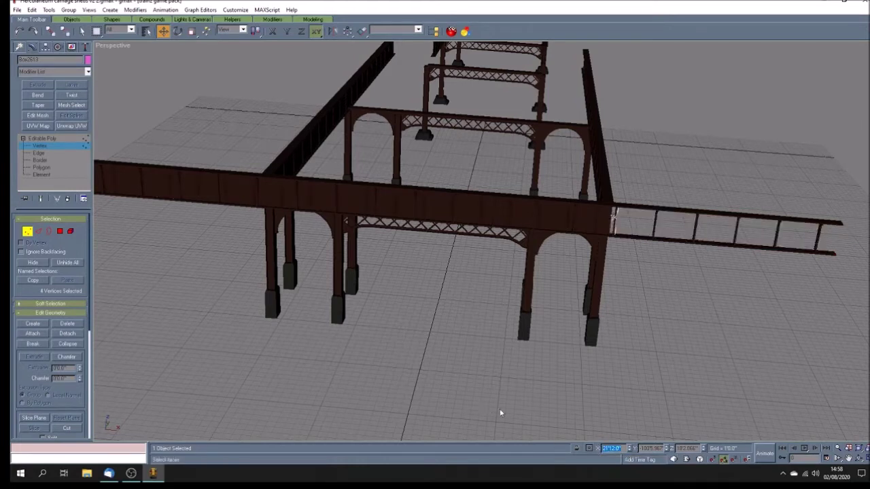
Step: Move the long beam's opposite end vertices to X -2112
scroll(827, 437, down, 3)
click(848, 459)
key(F3)
mouse_move(471, 333)
mouse_down()
mouse_move(617, 326)
mouse_move(542, 309)
mouse_up()
key(F3)
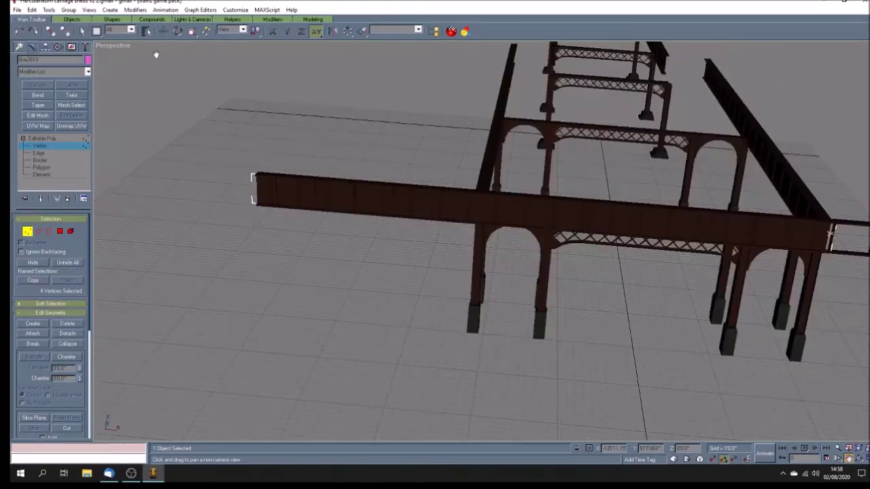
click(163, 31)
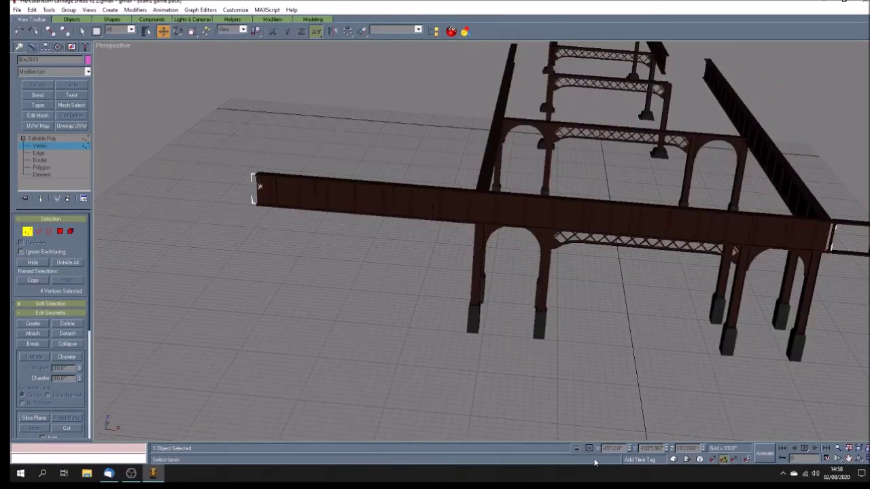
drag(623, 447, 610, 448)
text(-2112)
key(Return)
click(416, 239)
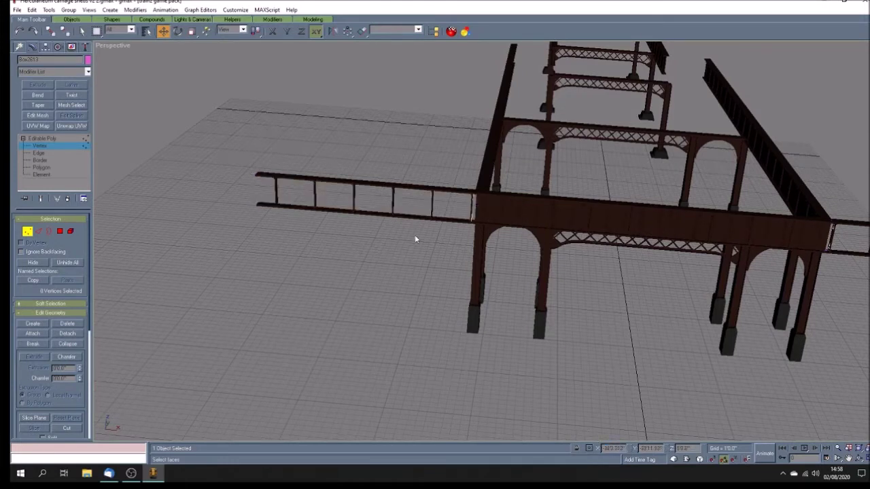
click(68, 139)
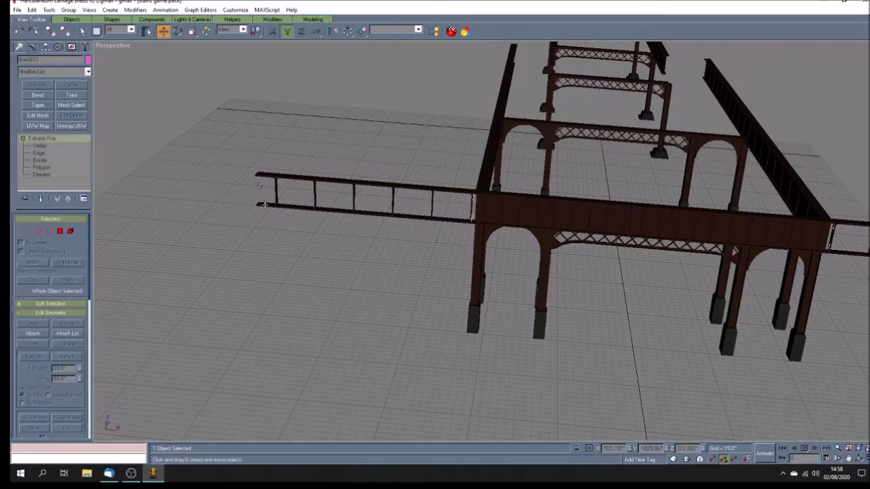
Step: Collapse railing beam Box2615 and set its left-end vertices to X 0
click(249, 207)
right_click(44, 139)
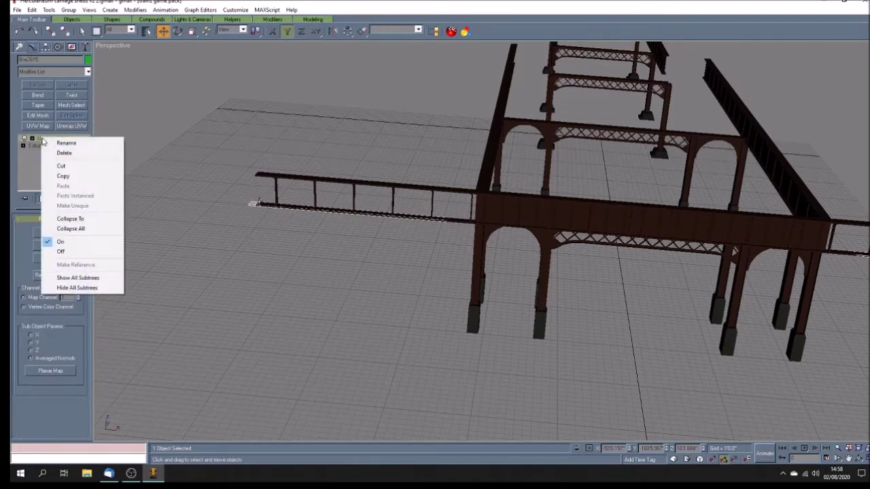
click(76, 229)
click(23, 139)
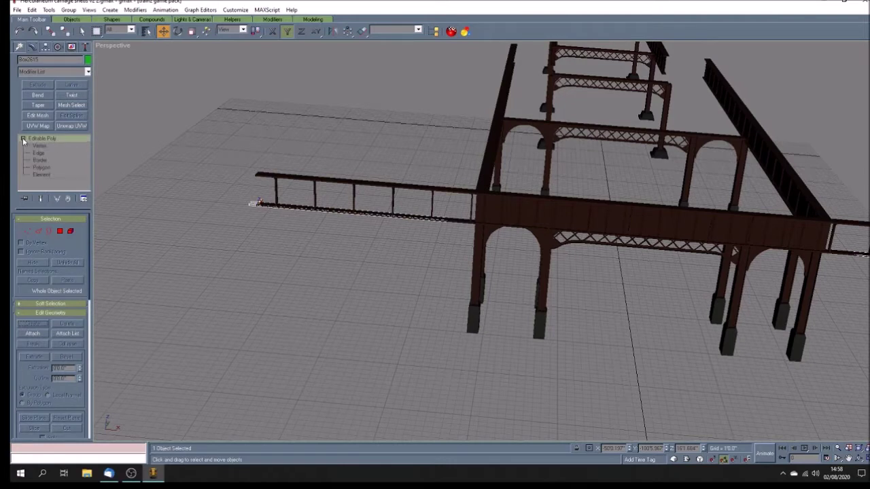
click(39, 146)
drag(215, 192, 276, 229)
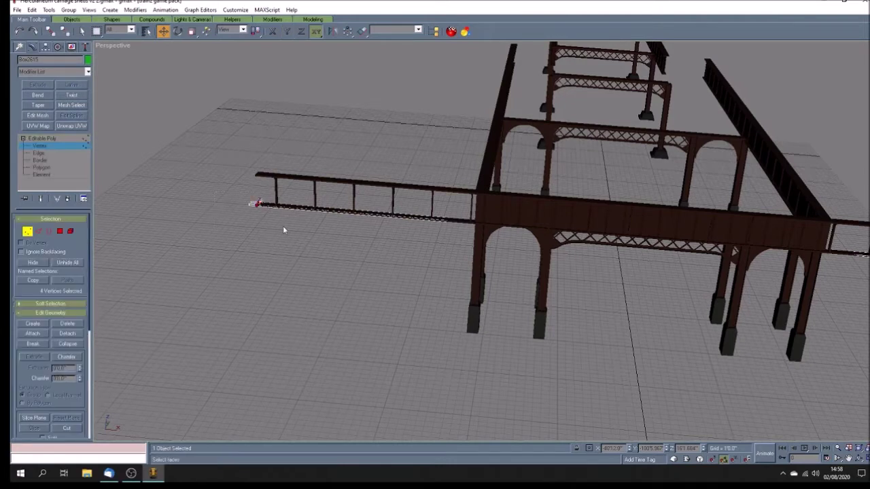
drag(604, 448, 630, 444)
text(0)
key(Return)
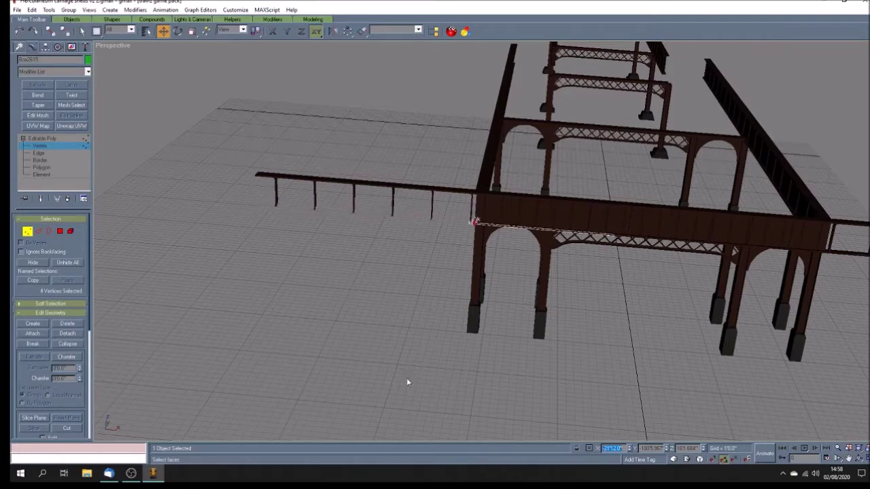
Step: Set Box2615's right-end vertices to X 21'2 so the railing meets the frame
click(848, 459)
drag(704, 309, 578, 295)
scroll(581, 292, down, 3)
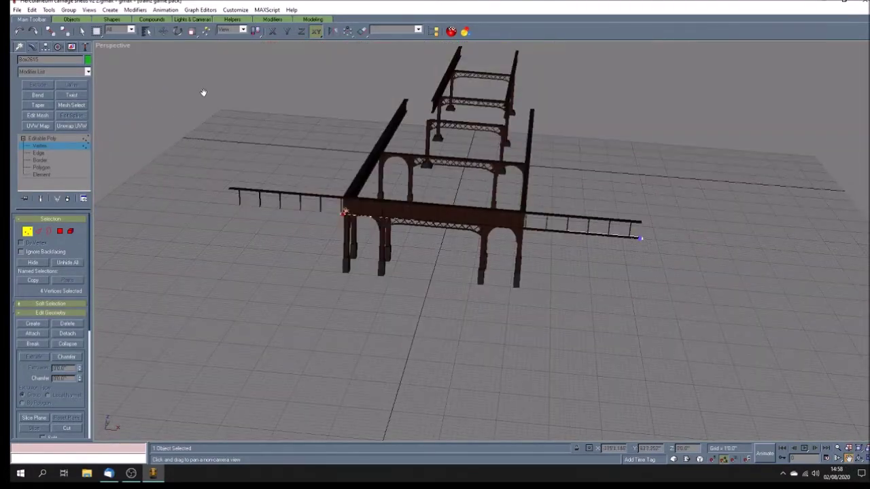
click(163, 30)
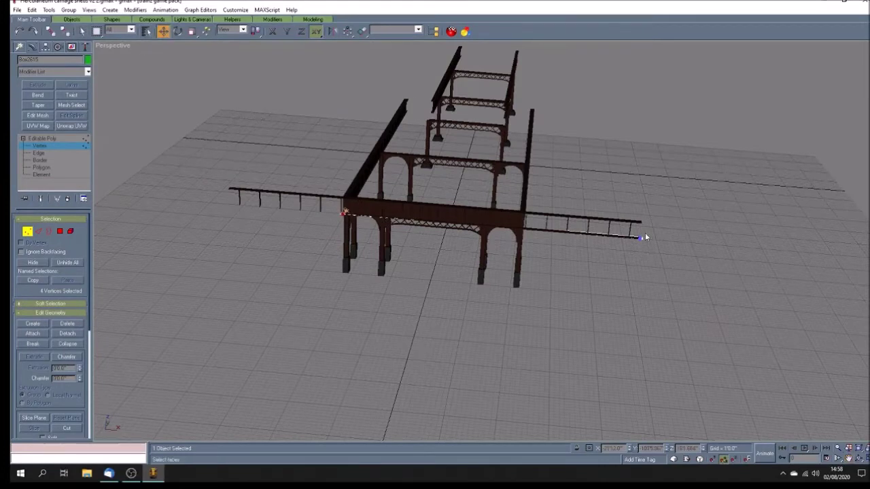
drag(629, 248, 629, 250)
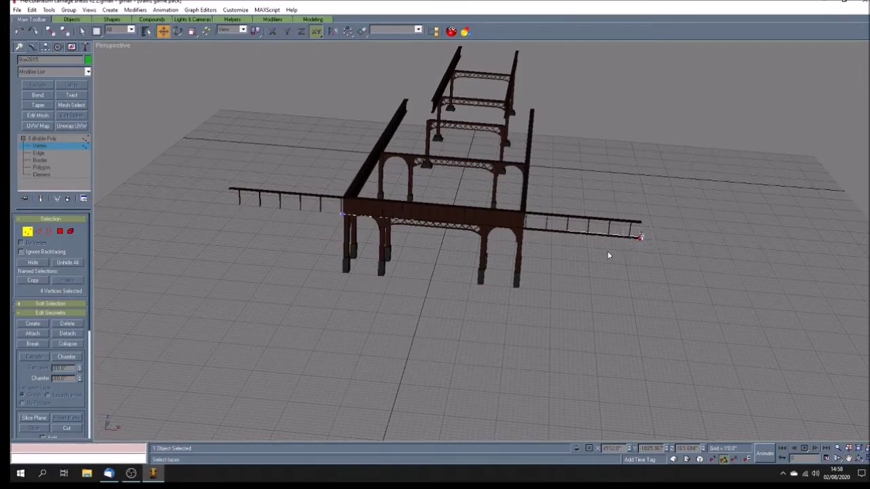
double_click(601, 448)
text(21'2)
key(Return)
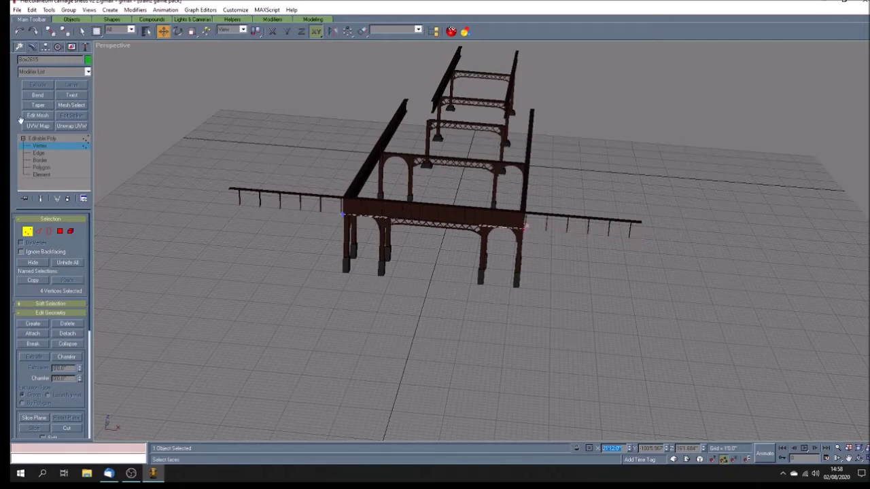
click(53, 145)
Step: Collapse railing beam Box2614 and pull its ends in to X -4512 and 512
click(230, 187)
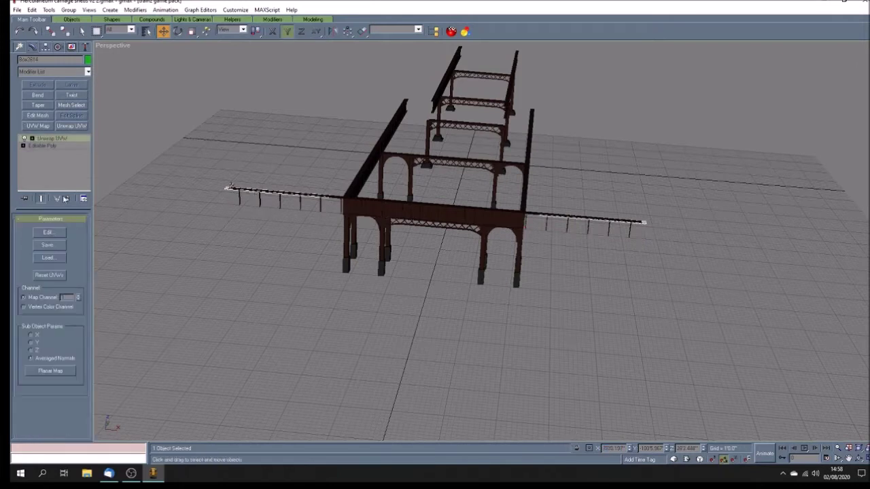
right_click(43, 138)
click(72, 229)
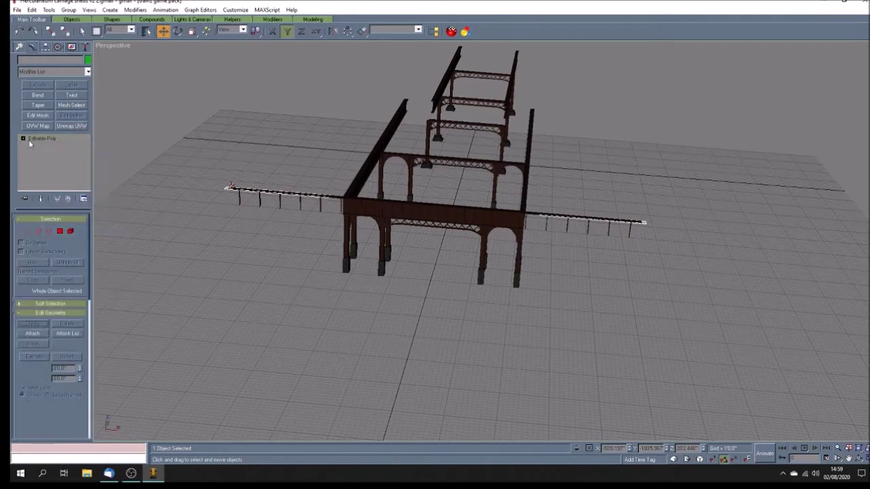
click(30, 139)
click(22, 138)
click(40, 146)
drag(184, 167, 245, 230)
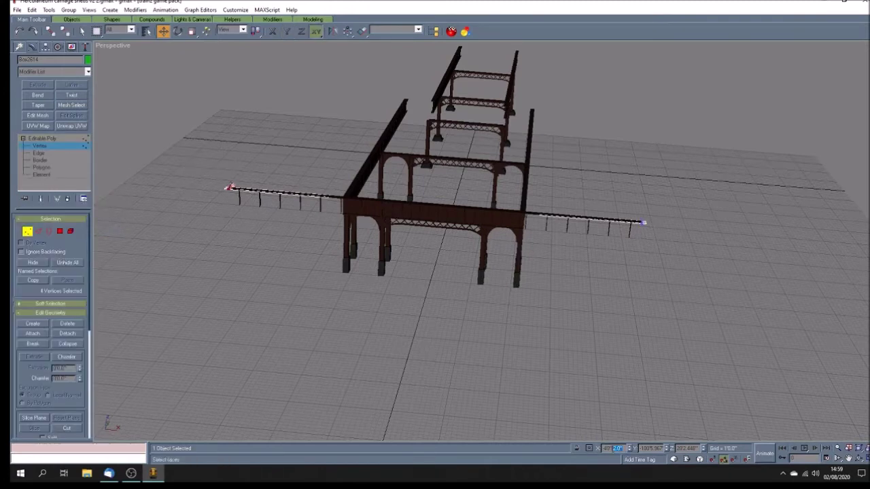
text(-4512)
key(Return)
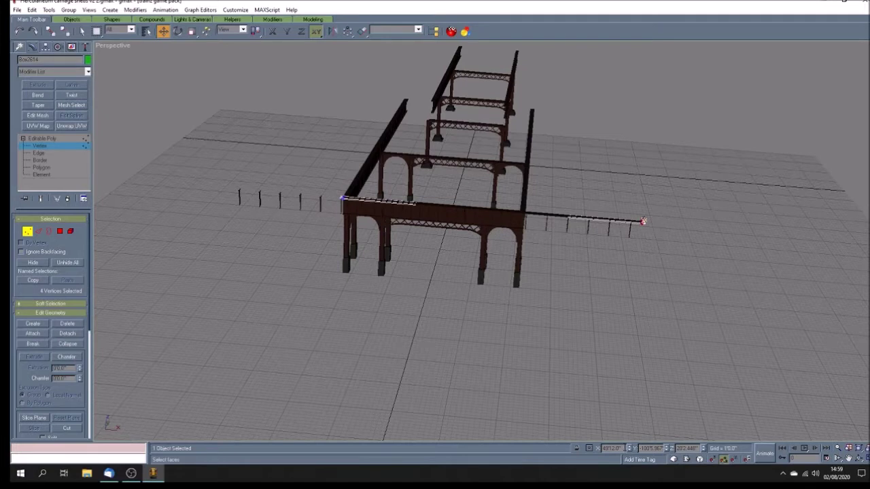
double_click(608, 449)
text(512)
key(Return)
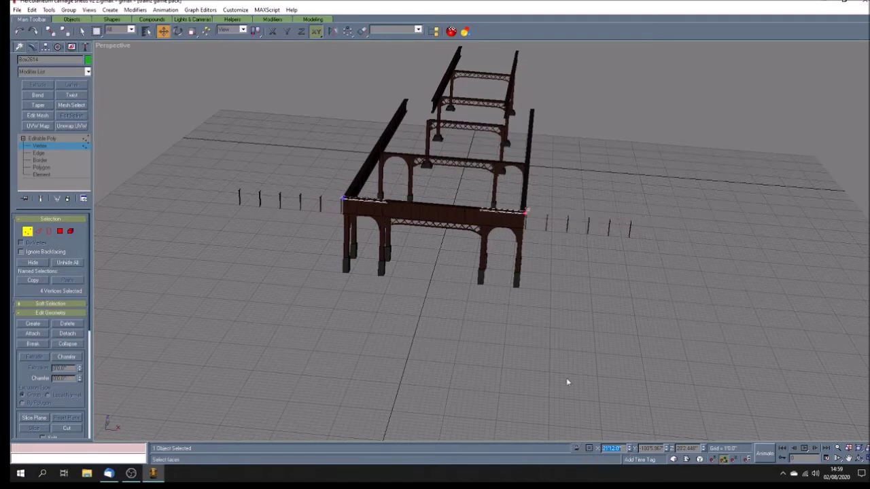
click(58, 142)
Step: Delete the five loose posts on the left and the five on the right of the frame
click(292, 235)
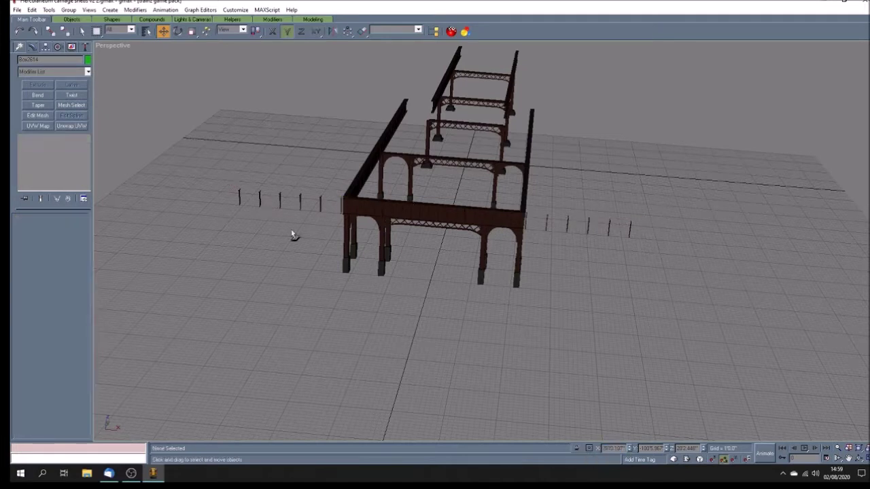
drag(220, 179, 323, 230)
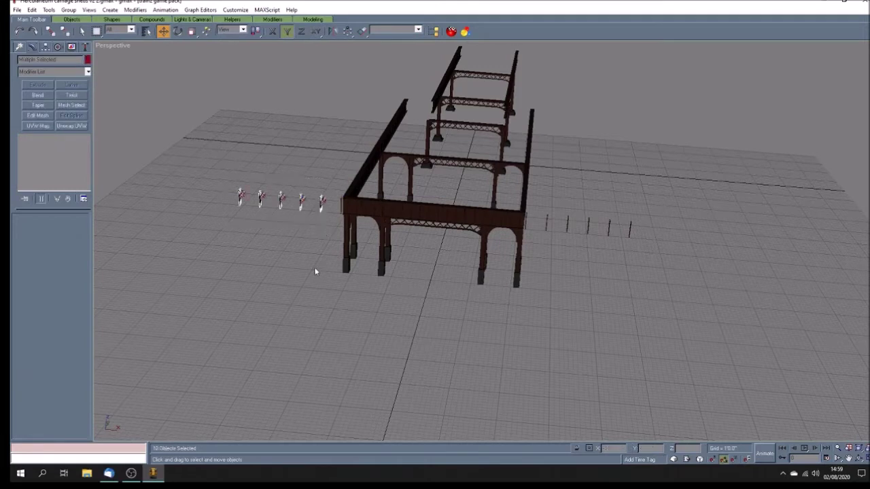
key(Delete)
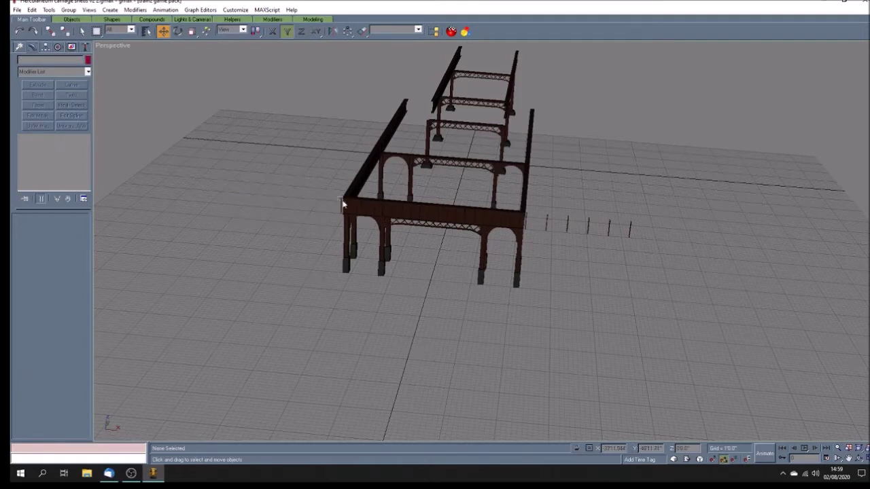
click(342, 204)
click(442, 260)
drag(661, 206, 542, 253)
key(Delete)
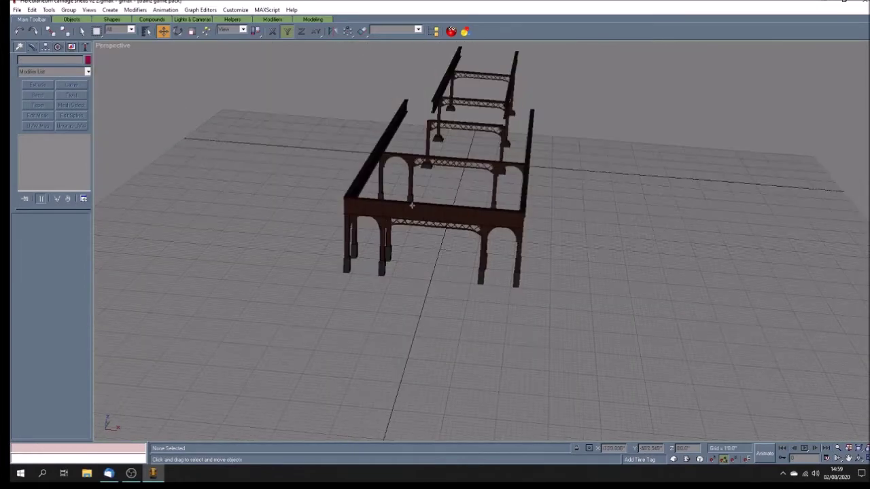
scroll(412, 205, up, 3)
click(422, 199)
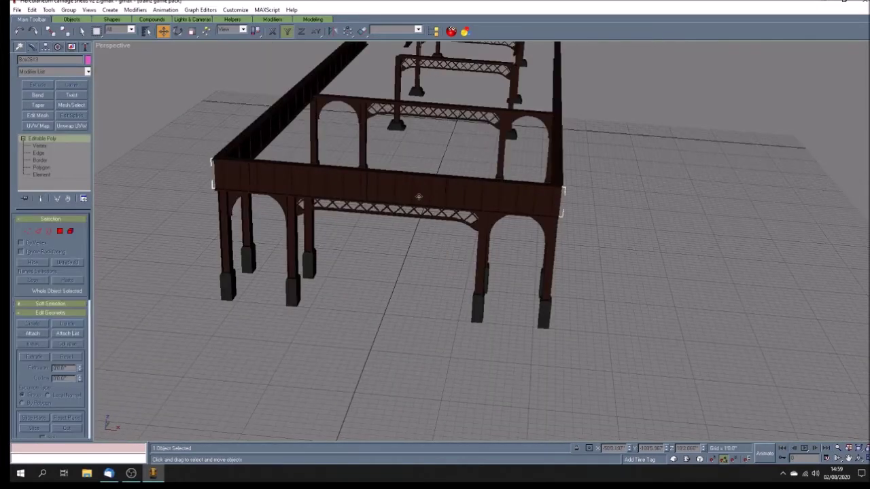
Step: Add Unwrap UVW to the front beam, open Edit UVWs and select the strip's right-end UVs
click(71, 126)
click(32, 138)
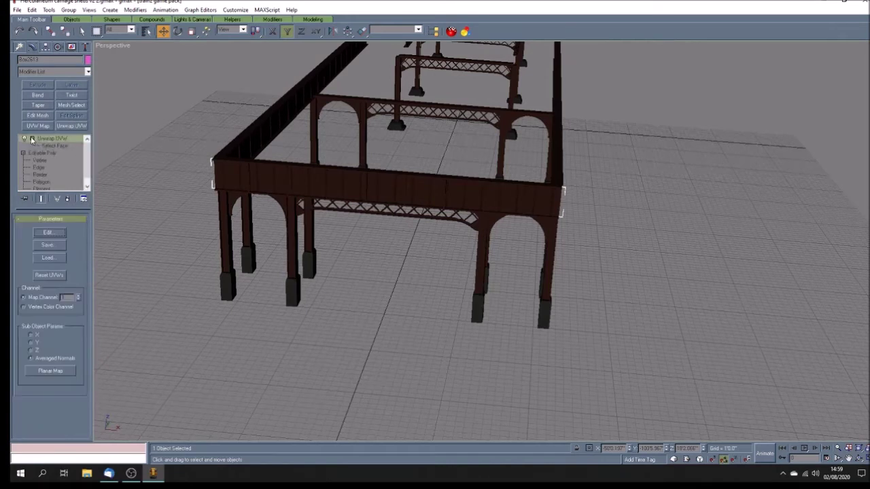
click(56, 144)
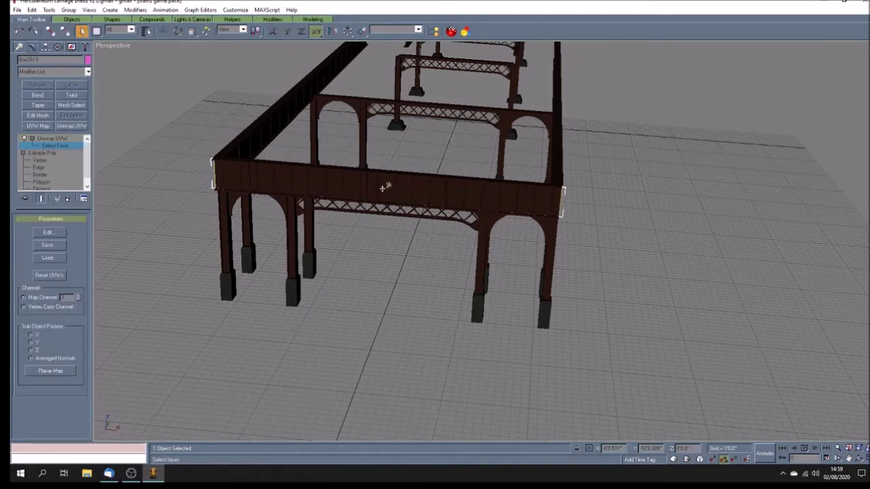
click(48, 232)
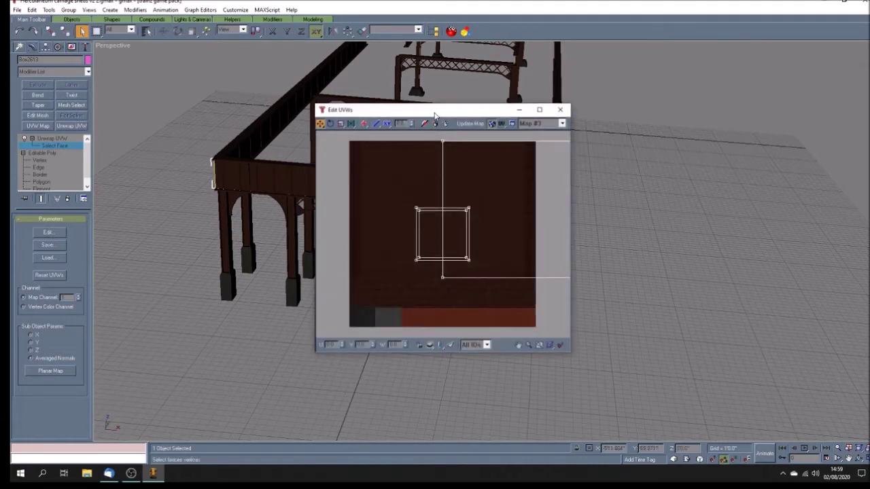
drag(408, 110, 569, 121)
scroll(642, 248, down, 3)
scroll(640, 242, down, 8)
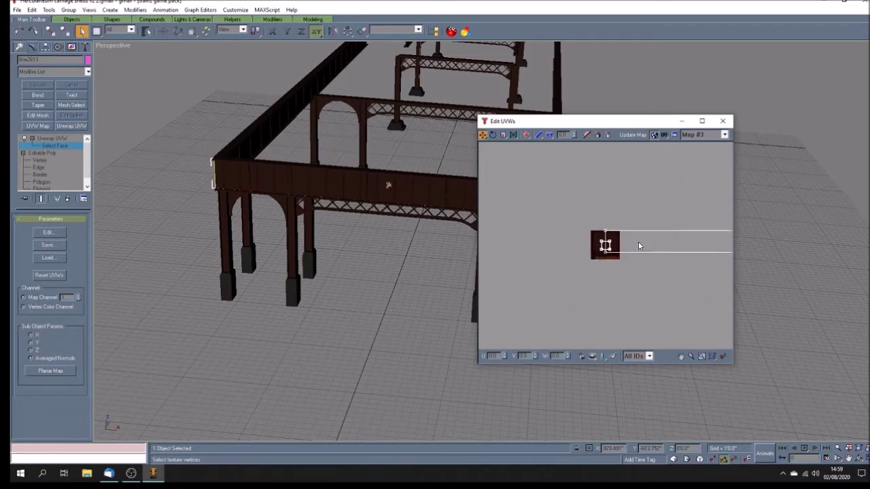
drag(730, 275, 731, 285)
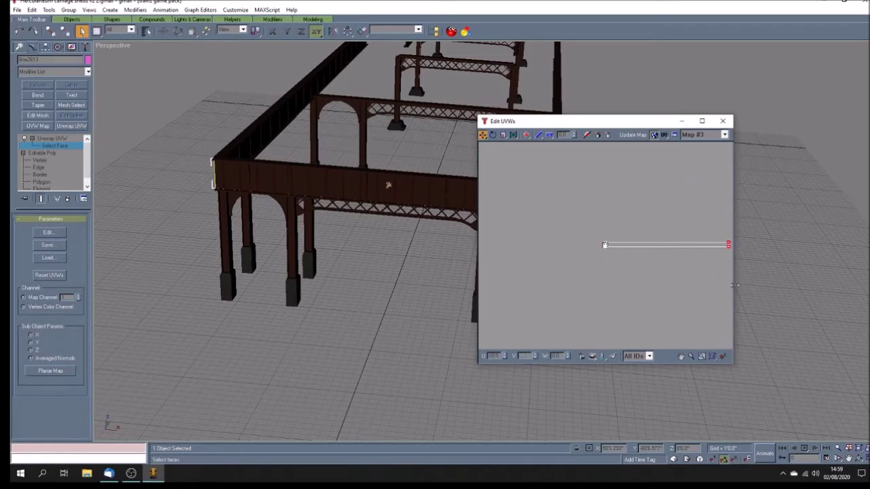
drag(585, 127, 669, 82)
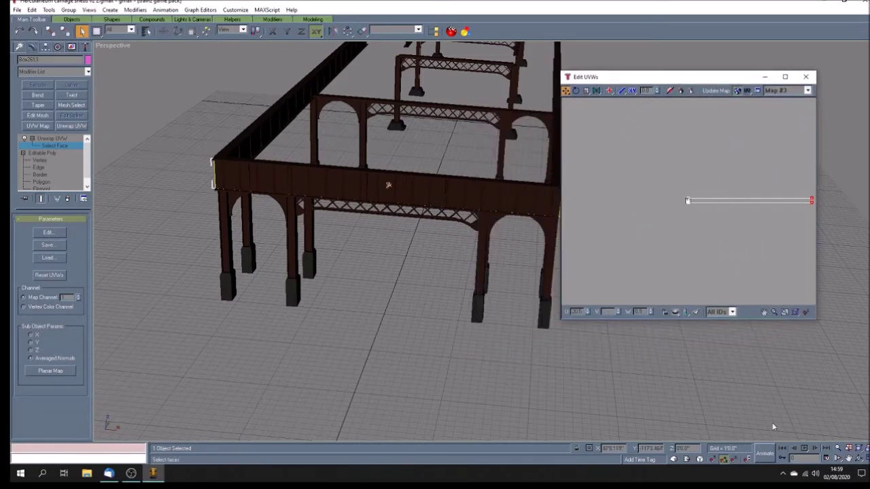
click(848, 459)
scroll(388, 231, up, 5)
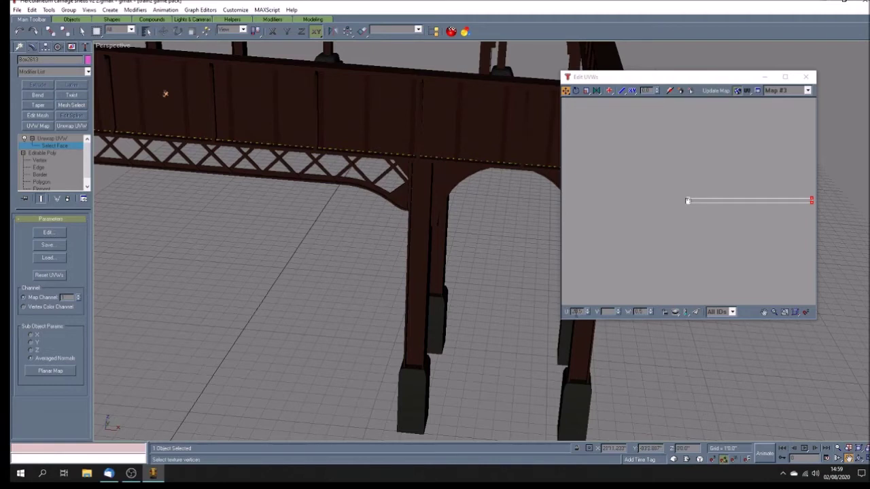
Step: Set the selected UVs to U 0.5 and orbit around the beam's end
click(574, 311)
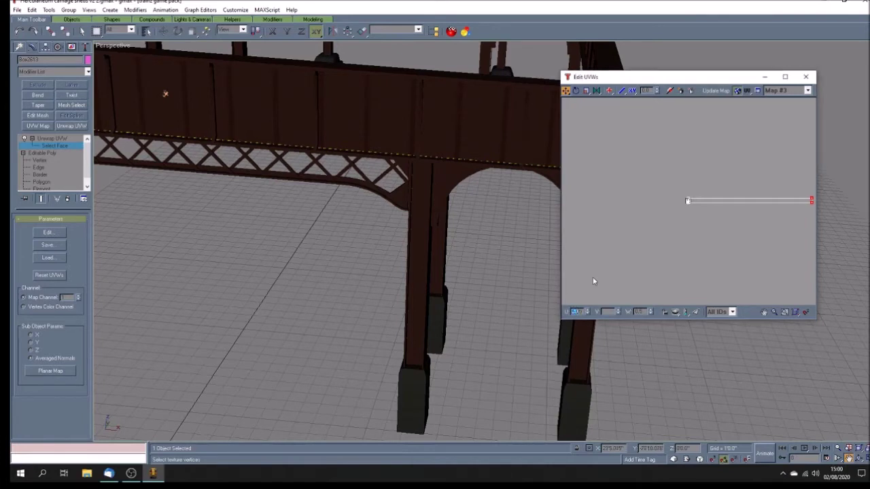
text(0.5)
key(Return)
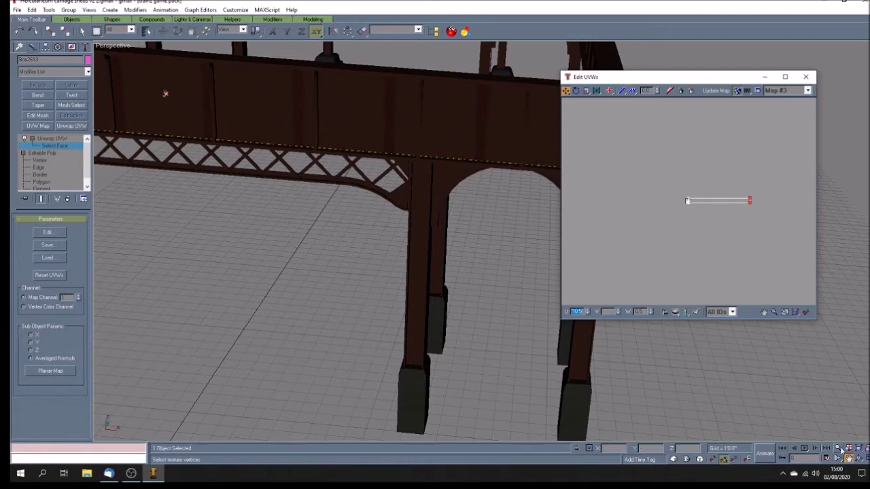
click(859, 461)
mouse_move(442, 259)
mouse_down()
mouse_move(443, 271)
mouse_move(443, 258)
mouse_up()
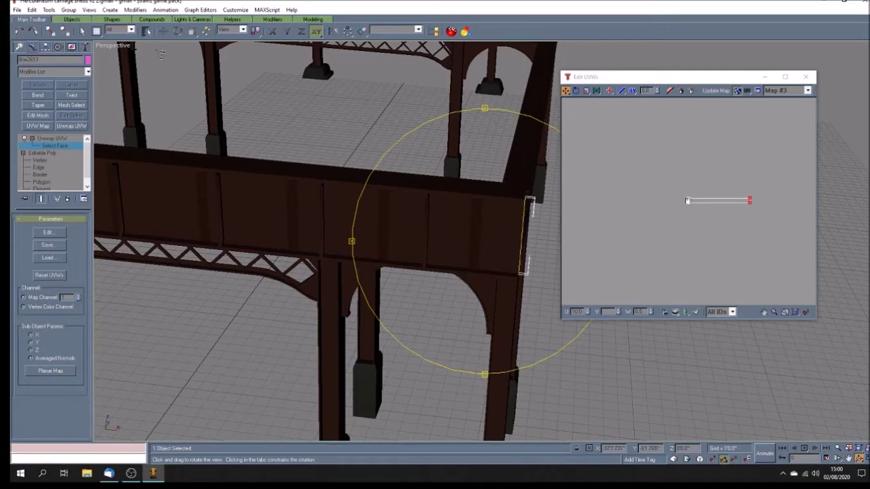
click(81, 31)
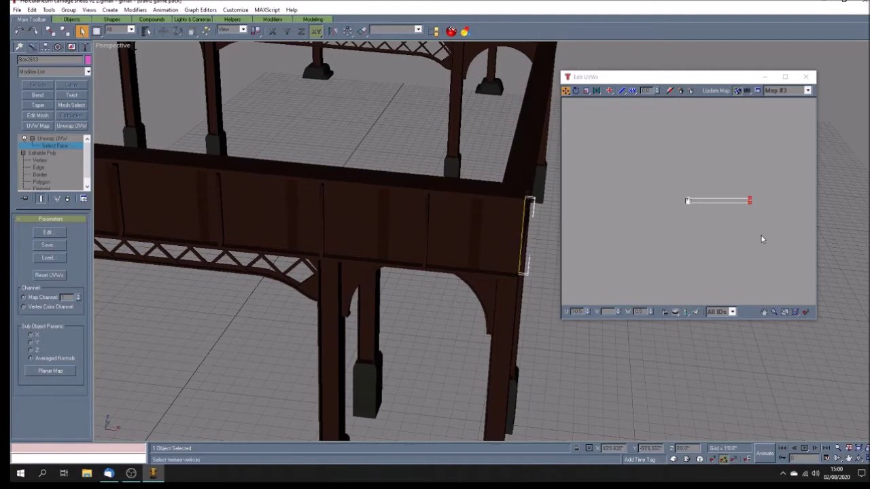
Step: Set the UV strip's left-end vertices to U 0
click(350, 160)
click(764, 312)
drag(711, 220, 703, 224)
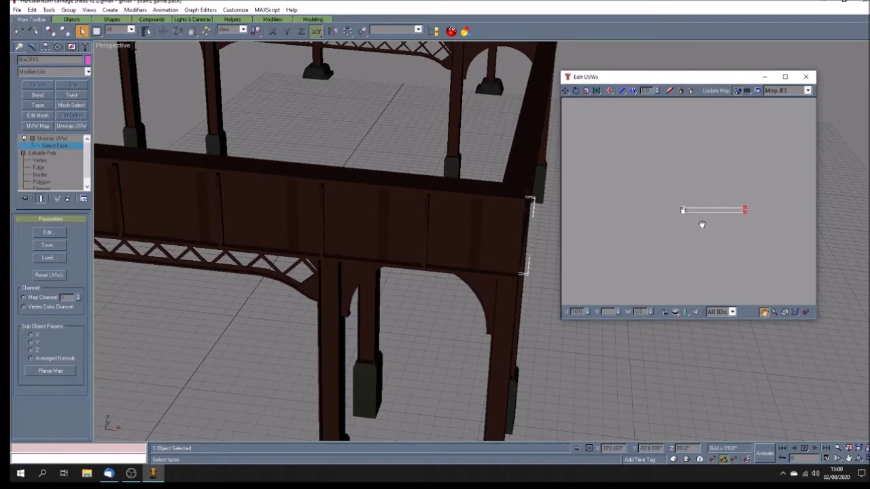
scroll(690, 210, up, 2)
scroll(685, 239, up, 3)
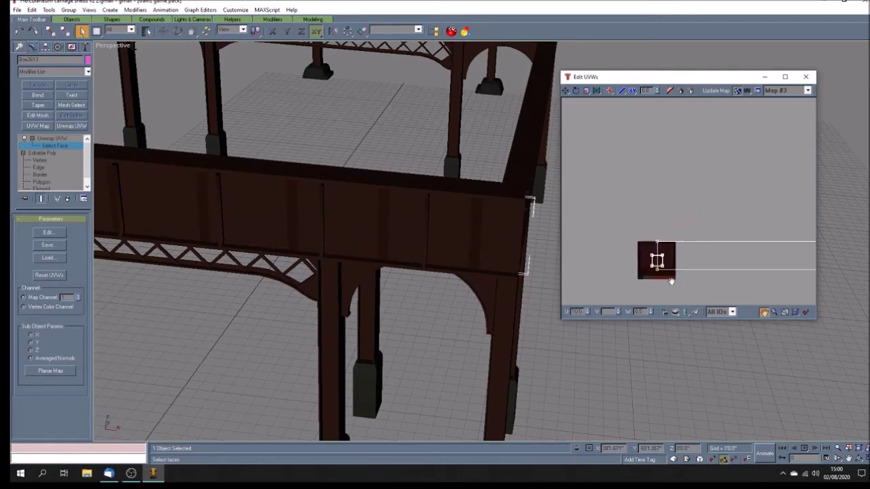
scroll(676, 272, up, 1)
drag(677, 273, 675, 197)
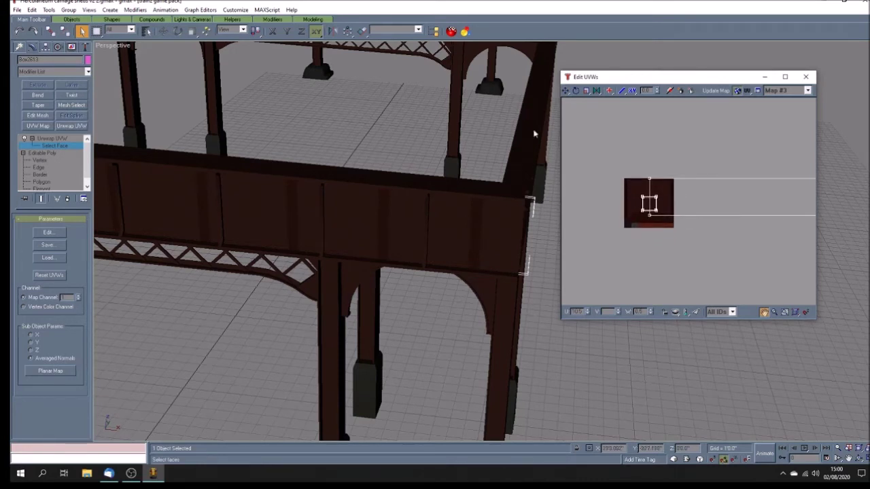
click(567, 91)
drag(637, 167, 657, 188)
ctrl+click(650, 215)
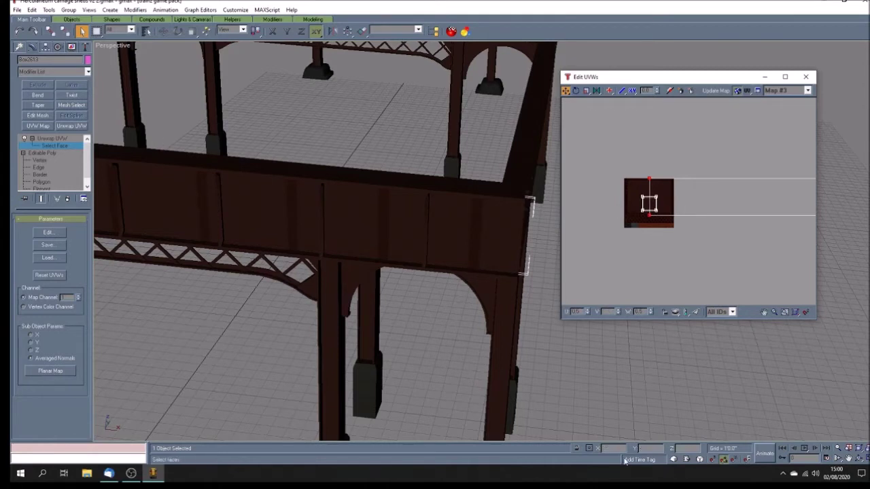
drag(583, 311, 544, 307)
text(0)
key(Return)
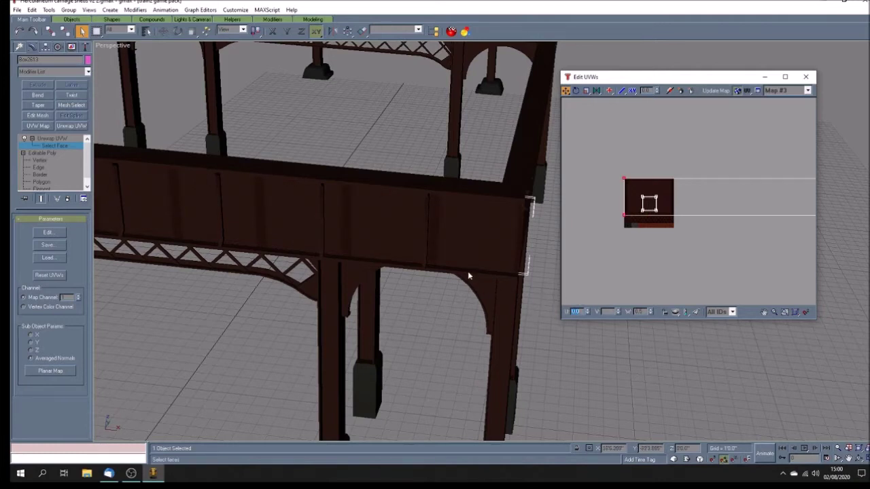
Step: Set the strip's right-end vertices to U 0.92
click(609, 246)
scroll(702, 262, down, 4)
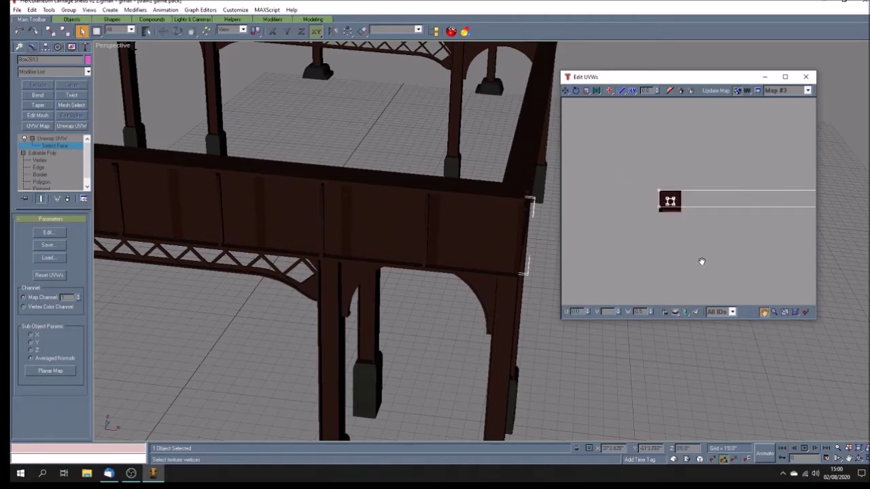
scroll(700, 258, down, 1)
drag(745, 242, 691, 242)
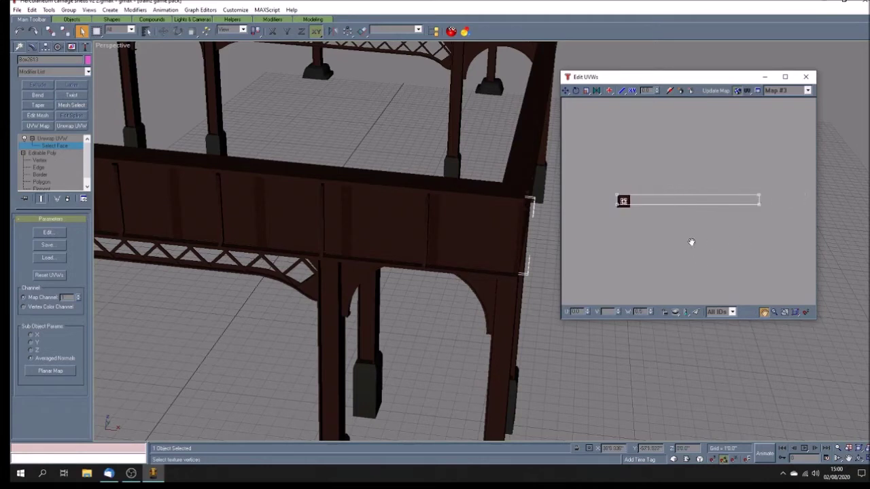
click(566, 94)
drag(759, 162, 773, 238)
text(0.9)
key(Return)
text(0.92)
key(Return)
key(Return)
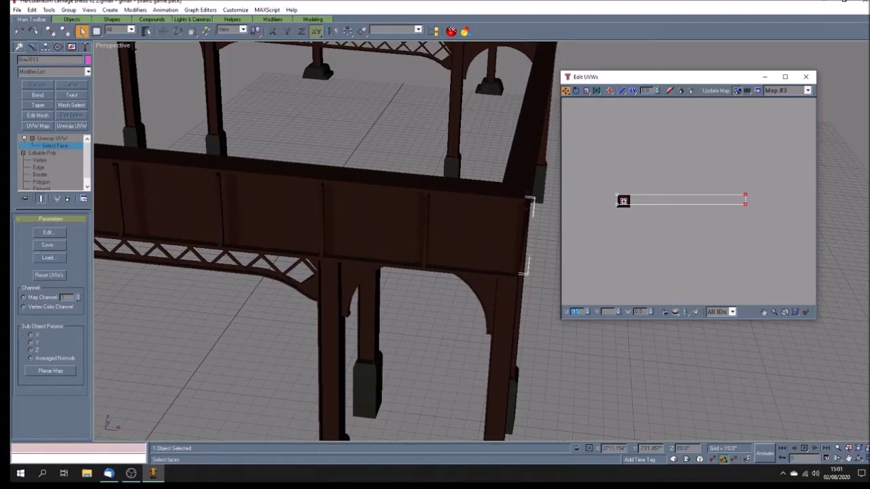
click(848, 461)
Step: Pan the Perspective view along the beam and step down the right-end vertices' U value
key(F3)
mouse_move(383, 297)
mouse_down()
mouse_move(482, 317)
mouse_move(468, 318)
mouse_move(428, 278)
mouse_move(258, 285)
mouse_move(299, 276)
mouse_up()
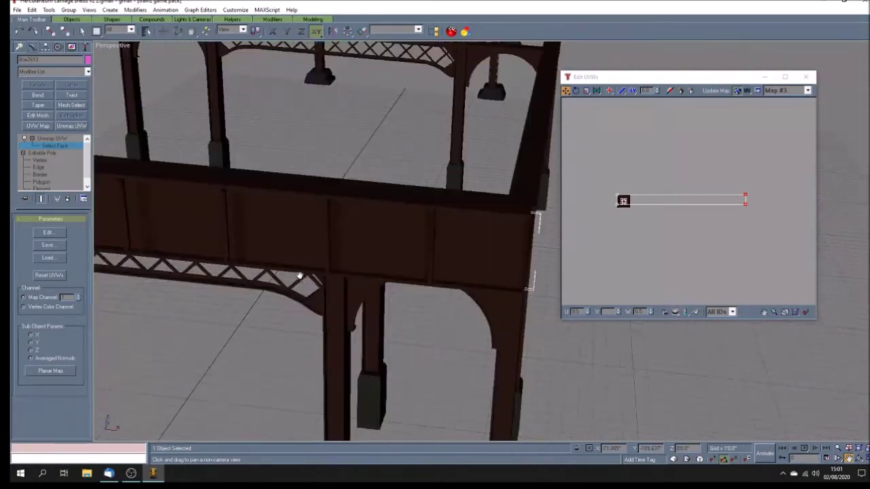
drag(398, 301, 417, 301)
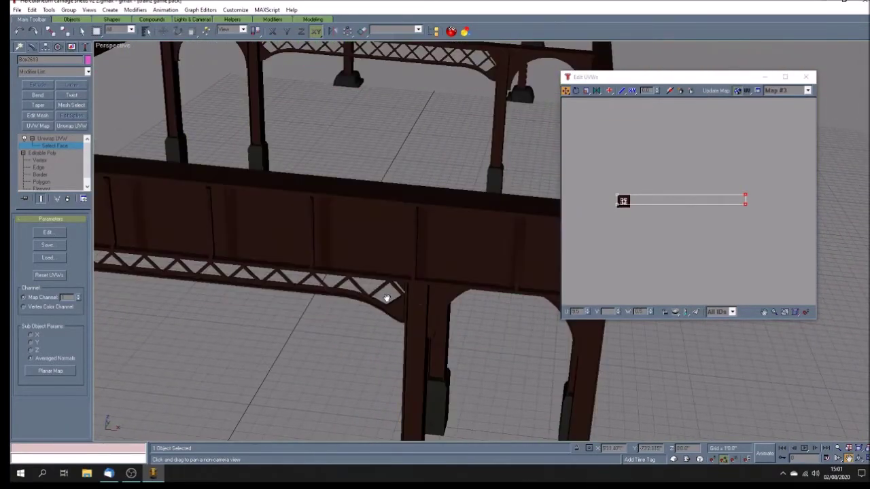
mouse_move(363, 287)
mouse_down()
mouse_move(520, 305)
mouse_move(493, 305)
mouse_up()
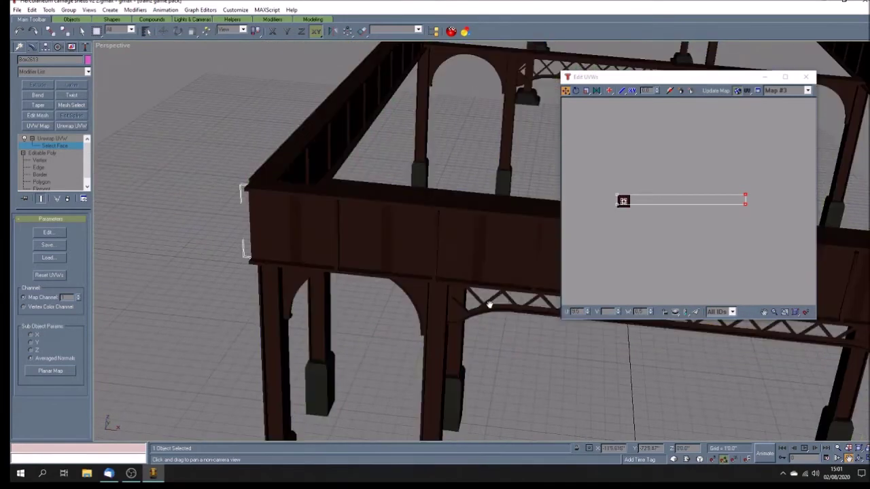
click(570, 92)
click(575, 312)
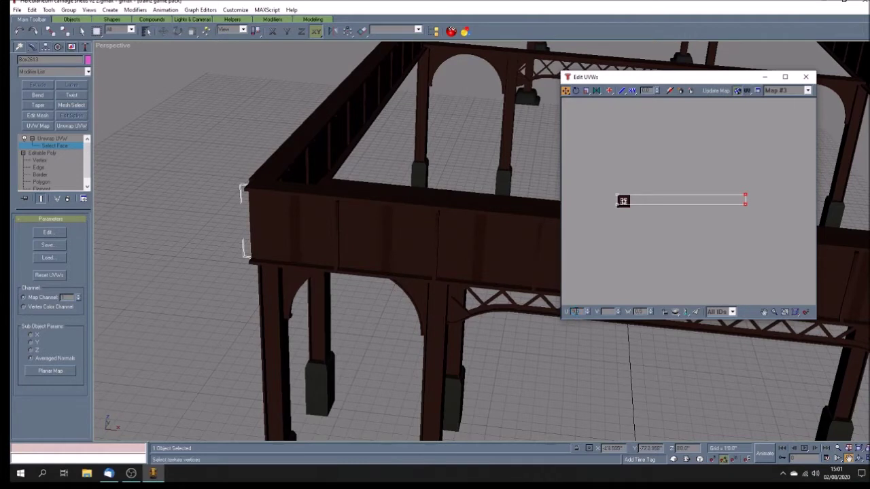
click(589, 313)
Step: Move the UV editor clear of the beam and set the right-end vertex to U 1.1
drag(669, 80, 327, 48)
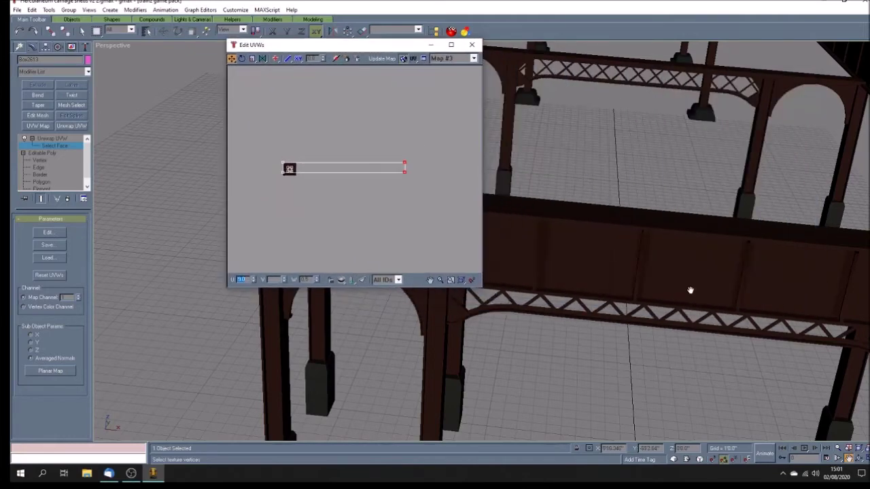
mouse_move(689, 291)
middle_down()
mouse_move(696, 277)
mouse_move(603, 273)
mouse_move(658, 297)
mouse_move(658, 337)
mouse_move(694, 319)
mouse_move(738, 355)
mouse_move(670, 320)
middle_up()
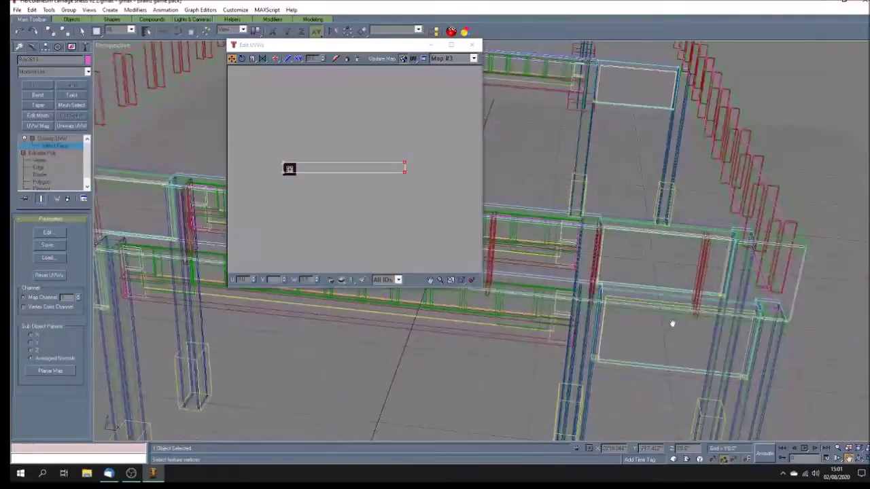
mouse_move(582, 319)
middle_down()
mouse_move(683, 316)
mouse_move(703, 360)
mouse_move(624, 320)
middle_up()
click(243, 279)
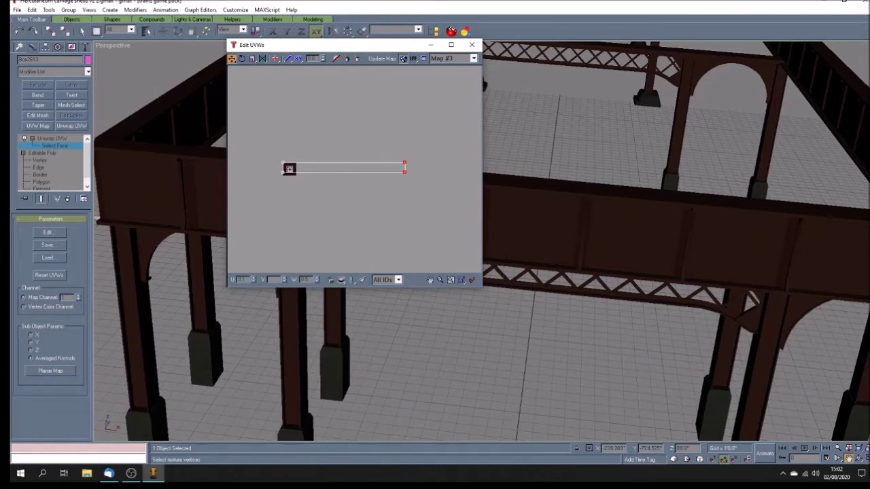
text(1.1)
key(Return)
Step: Slide the strip's left-end vertices slightly left using horizontal-only move
drag(288, 186, 286, 182)
drag(232, 58, 231, 80)
drag(406, 173, 404, 172)
drag(404, 172, 404, 172)
key(F3)
mouse_move(688, 256)
mouse_down()
mouse_move(623, 254)
mouse_move(652, 260)
mouse_up()
key(F3)
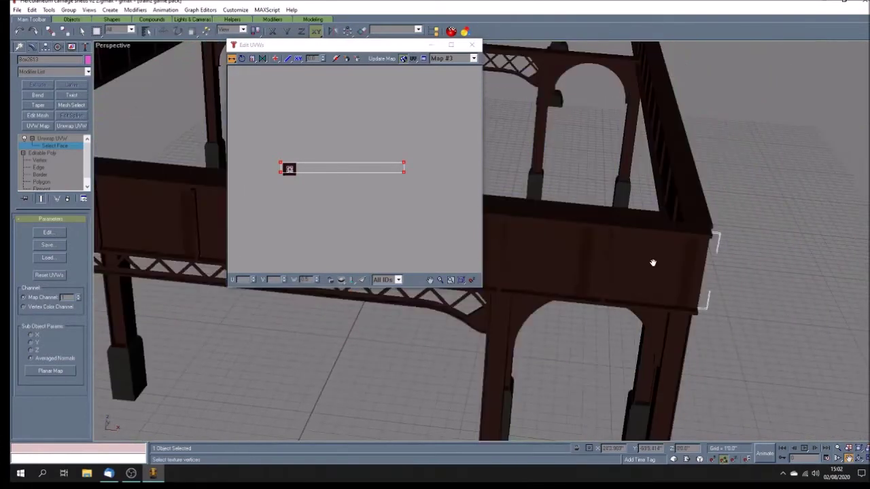
key(F3)
key(F3)
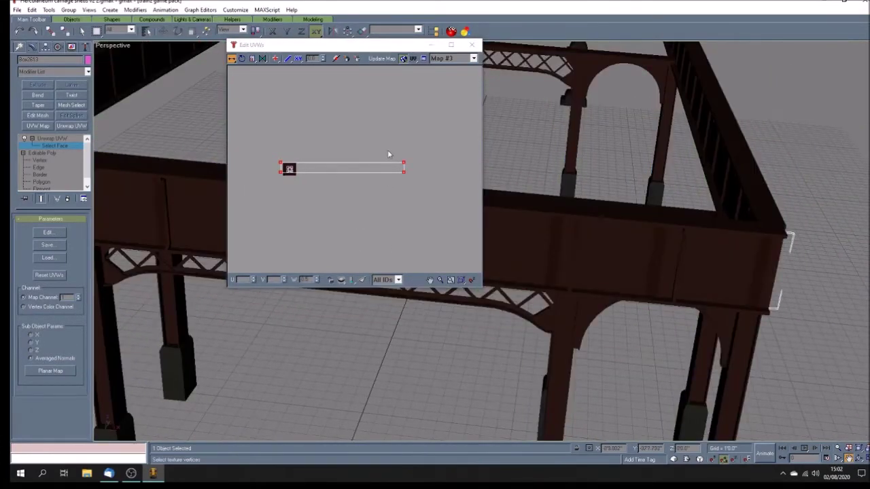
drag(388, 152, 430, 194)
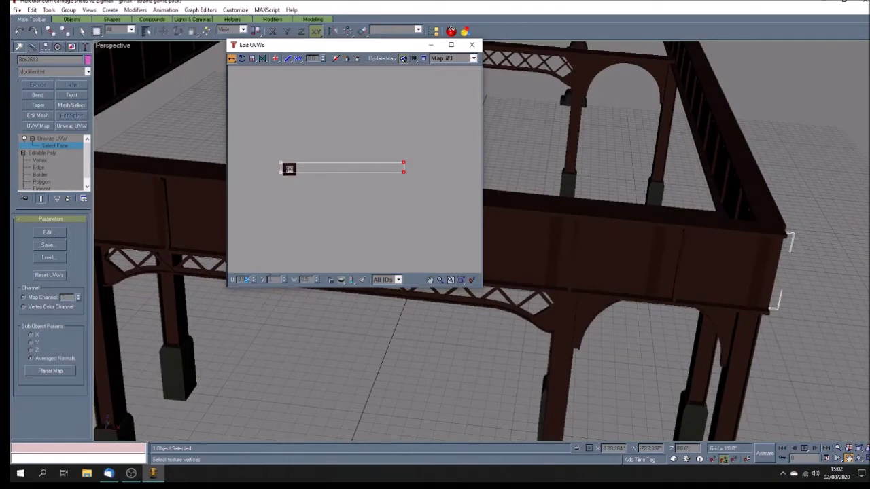
Step: Select both ends of the UV strip and shift it slightly right, then back left
click(242, 279)
middle_drag(496, 274, 628, 304)
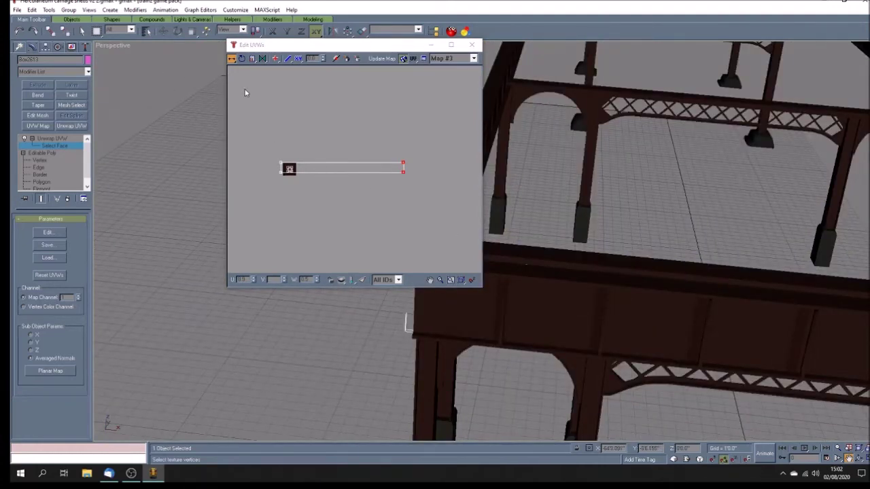
drag(258, 151, 284, 186)
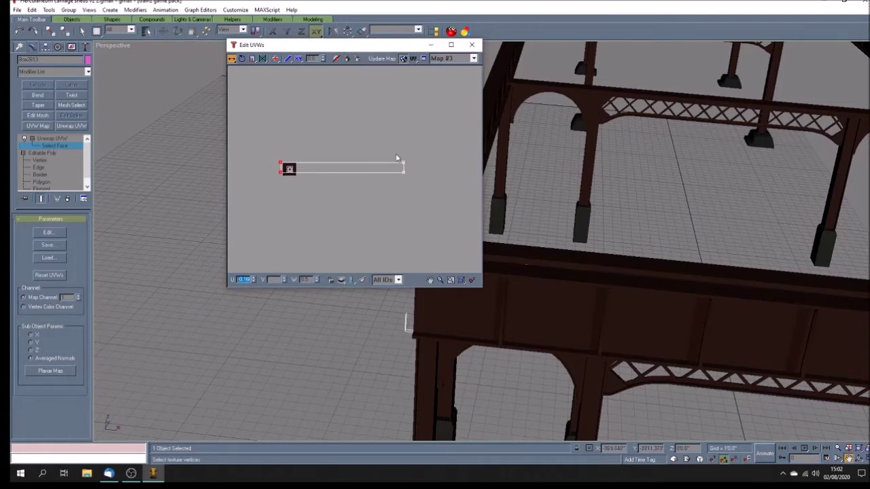
ctrl+drag(398, 157, 422, 191)
drag(402, 171, 403, 172)
drag(403, 173, 402, 173)
click(429, 279)
Step: Nudge the UV strip's left-end vertices slightly to the right
drag(343, 202, 374, 185)
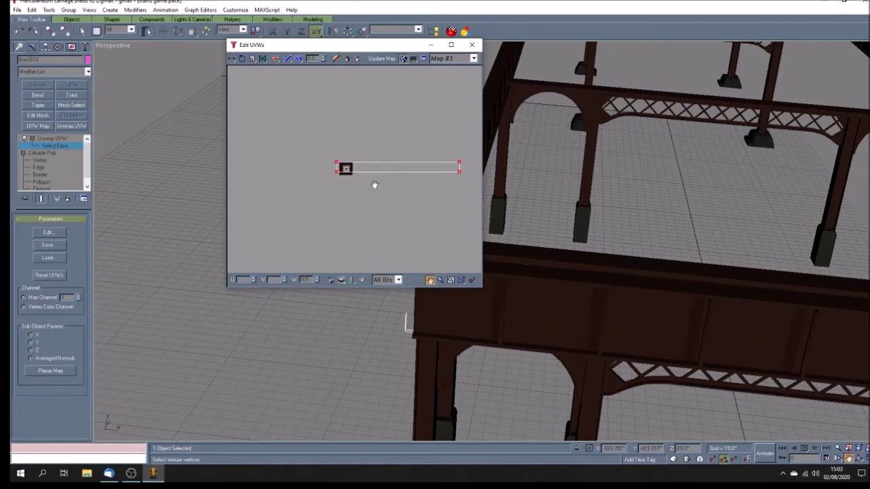
scroll(353, 168, up, 6)
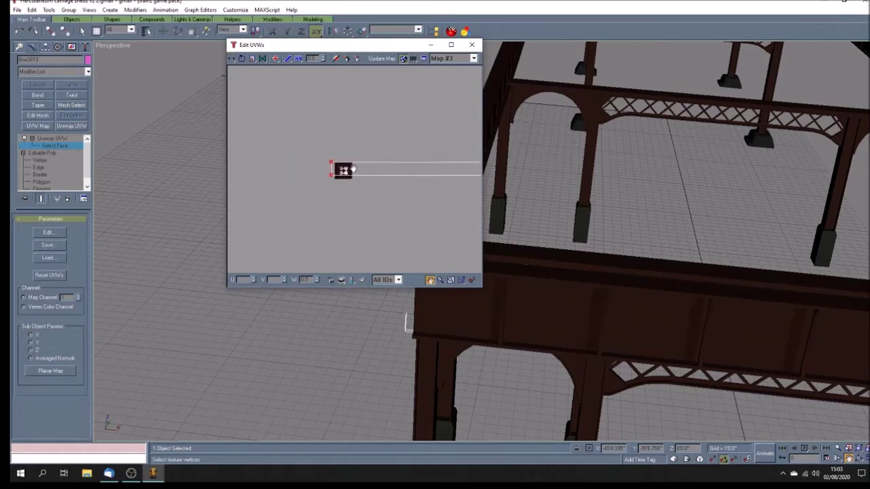
click(232, 59)
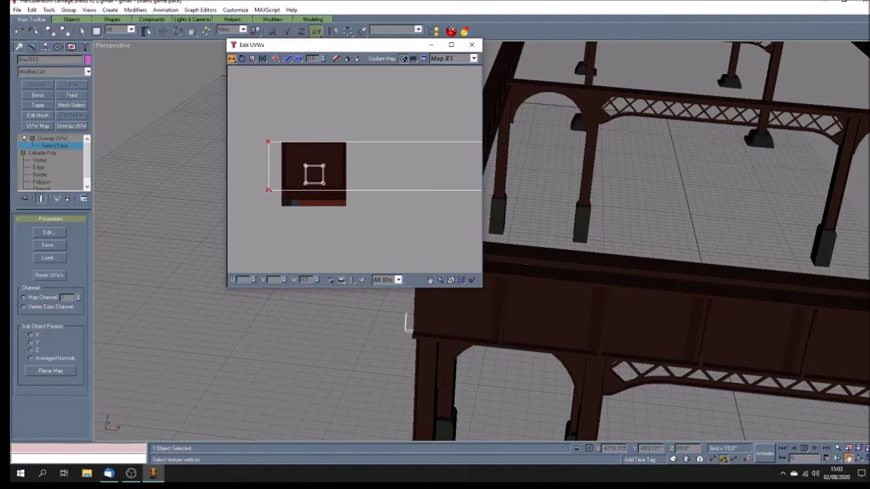
drag(267, 189, 272, 189)
click(430, 279)
drag(418, 226, 258, 223)
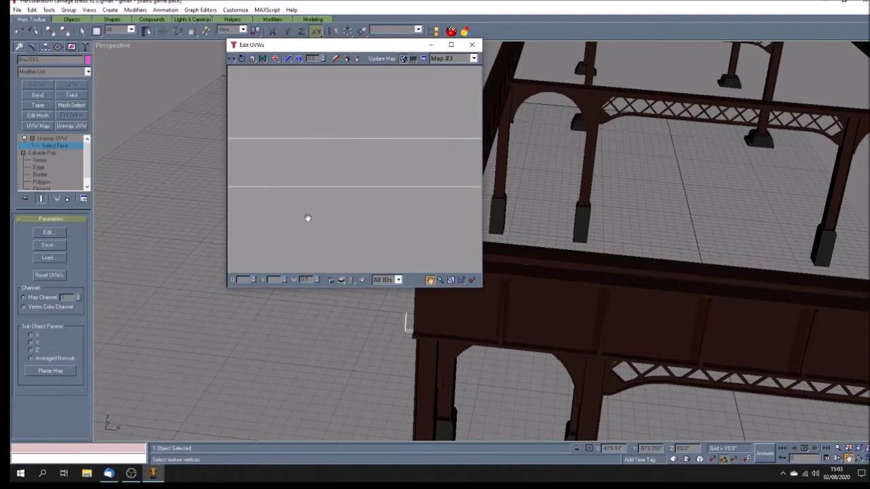
scroll(306, 219, down, 4)
click(232, 59)
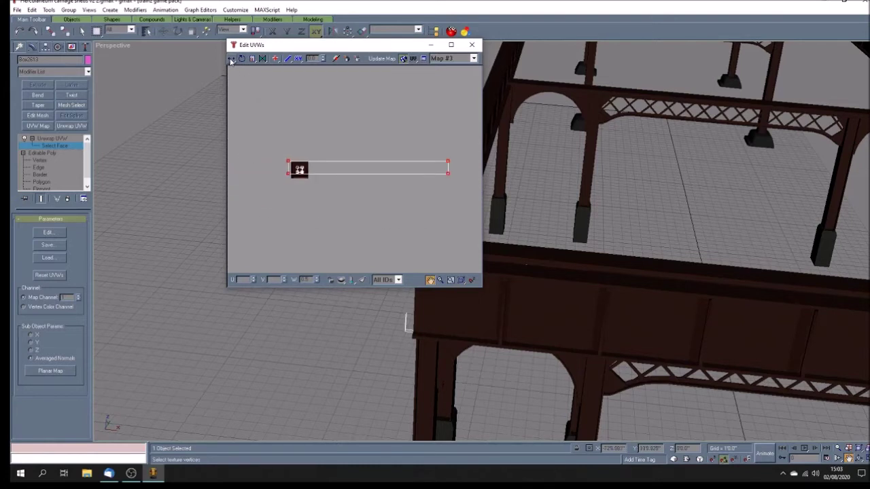
Step: Set the right-end vertices to U 0.93 and move the UV editor to the top right
drag(435, 155, 465, 189)
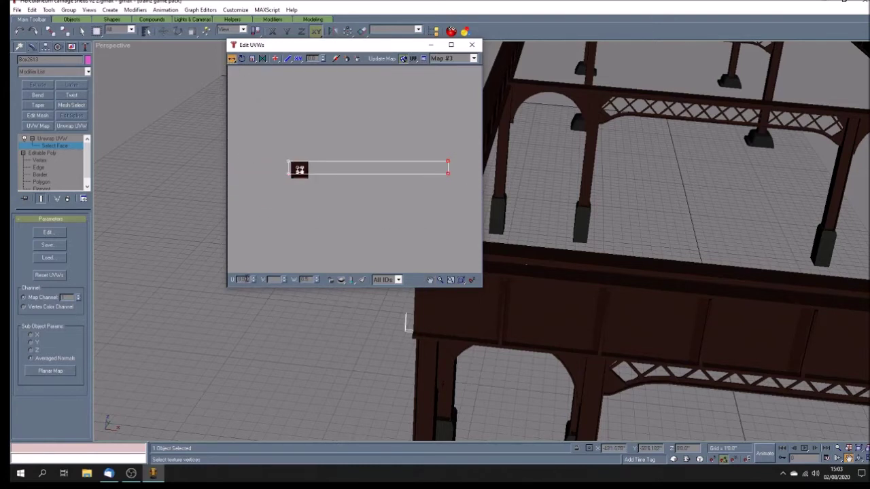
click(244, 279)
text(0.93)
key(Return)
click(248, 279)
key(Return)
ctrl+drag(283, 157, 292, 185)
click(232, 59)
mouse_move(801, 421)
mouse_down()
mouse_move(754, 380)
mouse_move(683, 369)
mouse_up()
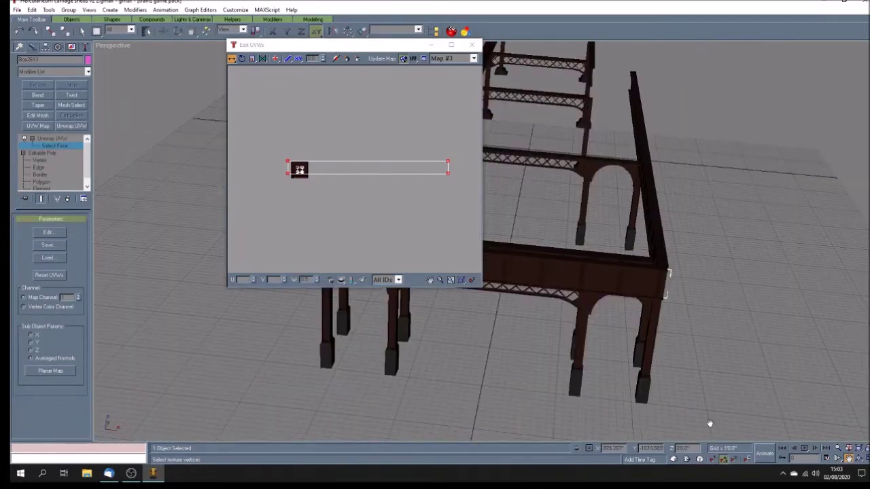
drag(351, 49, 626, 8)
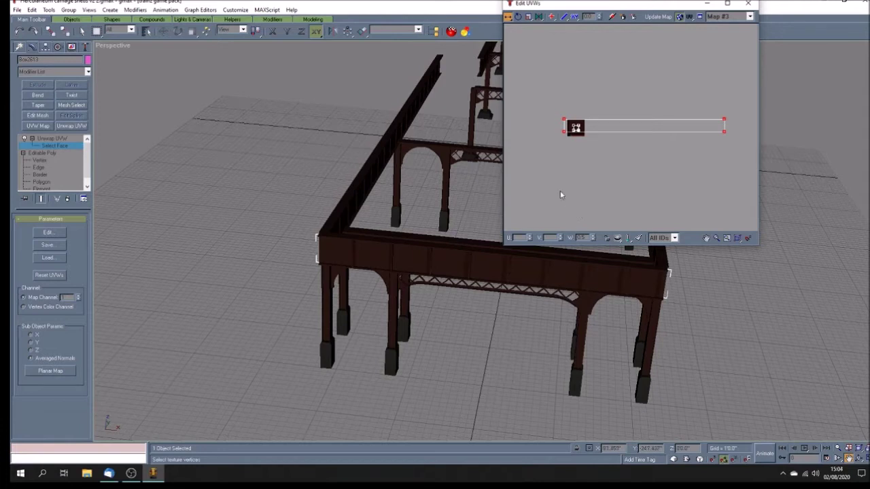
Step: Set the railing strip's right-end vertices to U 0.1 and select the whole UV island
drag(536, 105, 569, 153)
drag(717, 103, 738, 154)
text(0.1)
key(Return)
drag(554, 116, 644, 157)
click(706, 238)
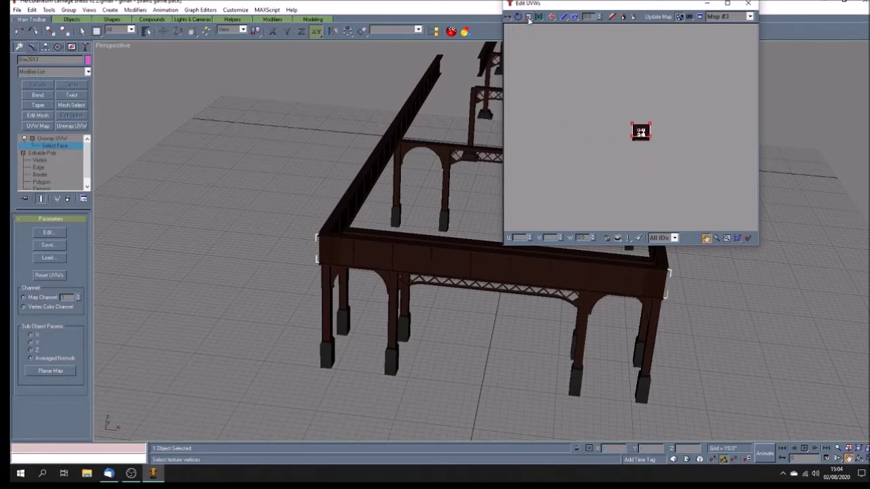
drag(528, 17, 529, 38)
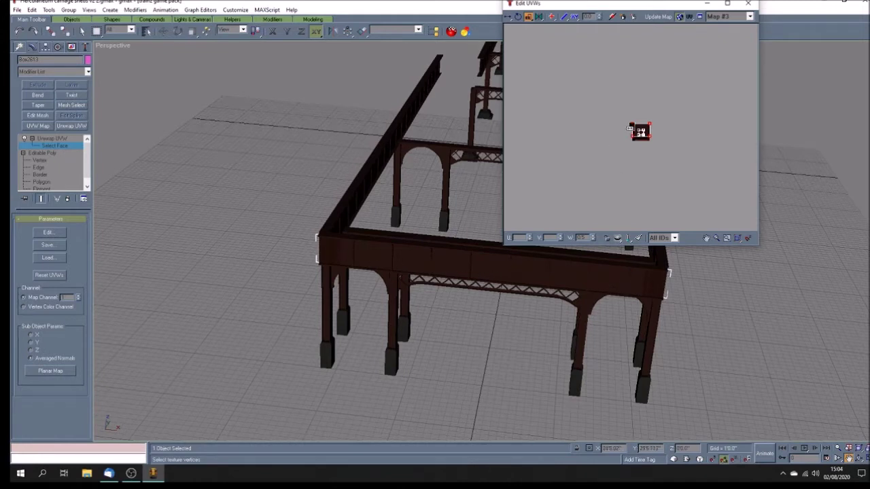
Step: Scale the UV patch horizontally until it stretches wide across the texture
click(635, 131)
drag(615, 125, 530, 120)
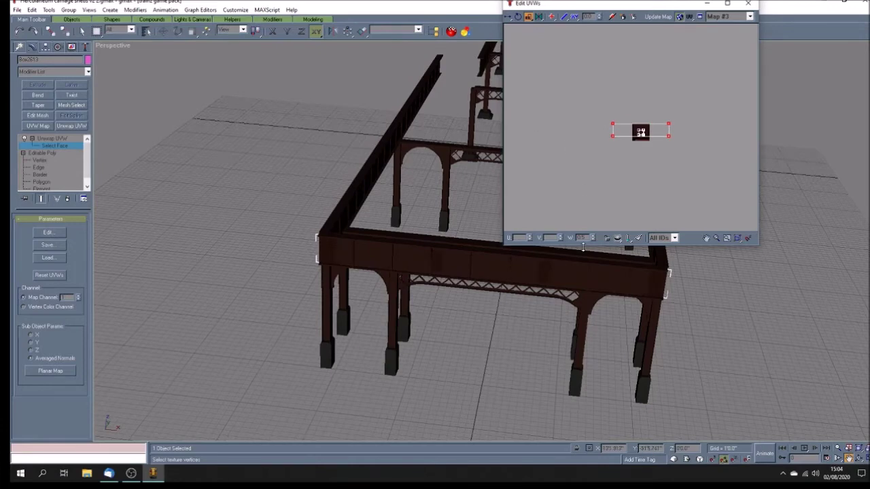
scroll(483, 302, up, 5)
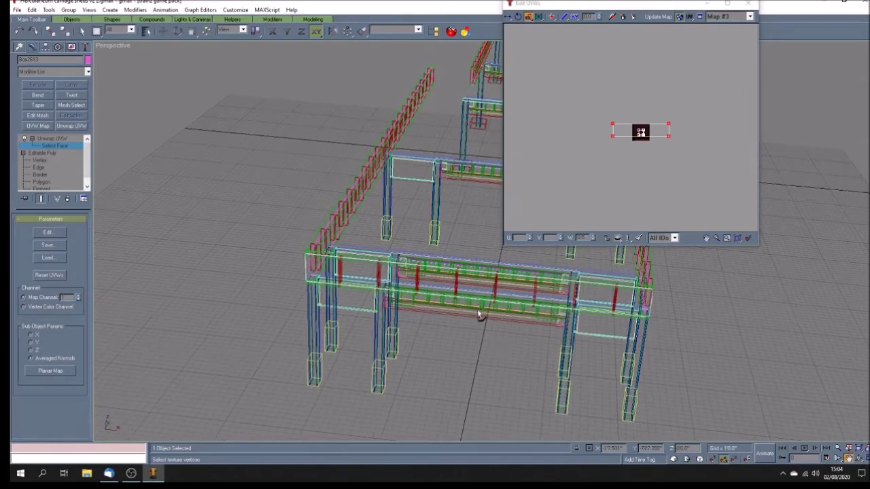
scroll(489, 306, up, 5)
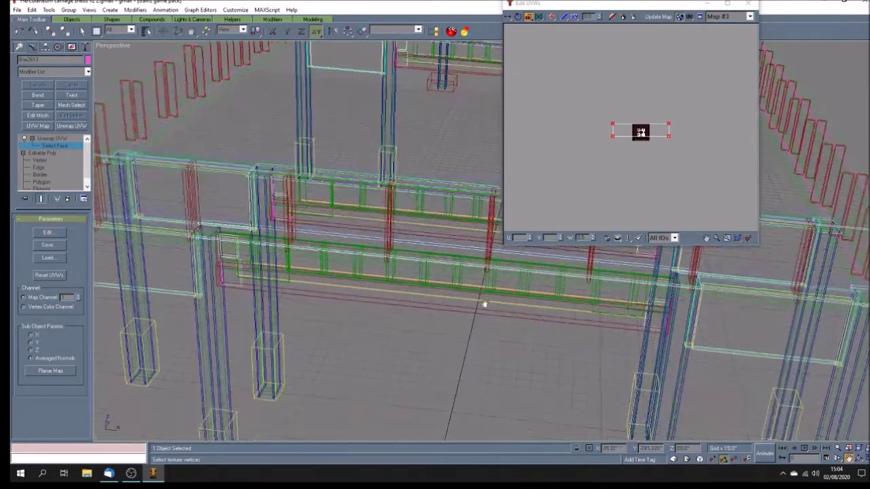
scroll(485, 303, down, 10)
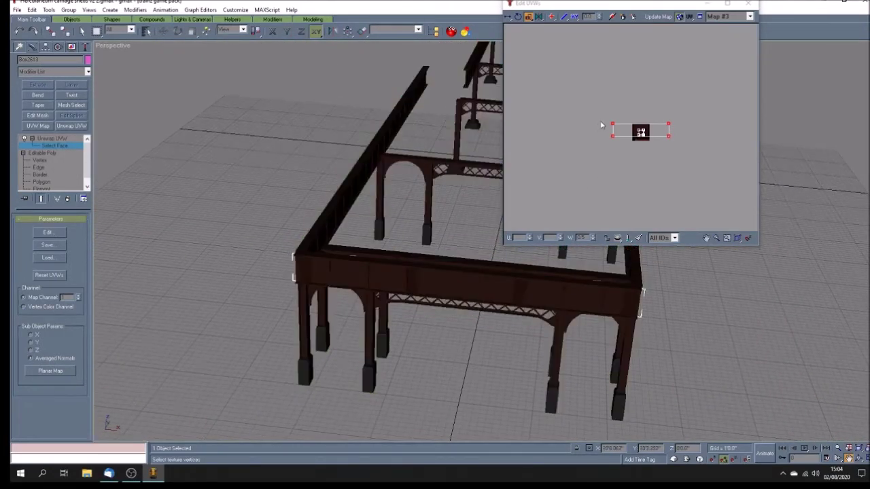
drag(605, 125, 592, 127)
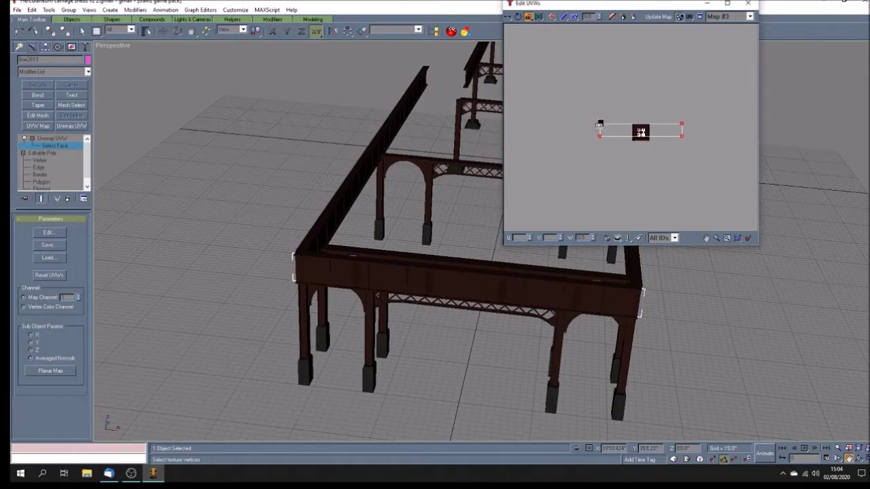
drag(595, 125, 582, 123)
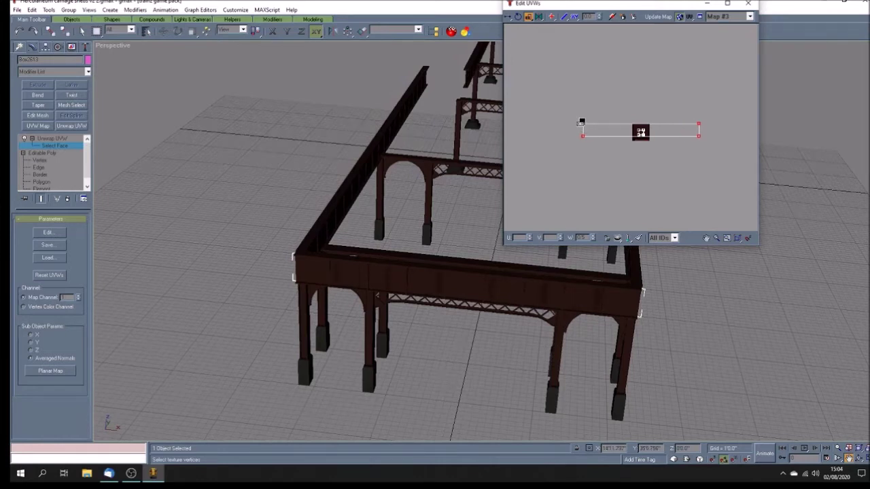
drag(581, 122, 580, 123)
drag(579, 122, 575, 122)
drag(575, 122, 564, 123)
Step: Select both strip ends and nudge them slightly inward
drag(548, 109, 577, 143)
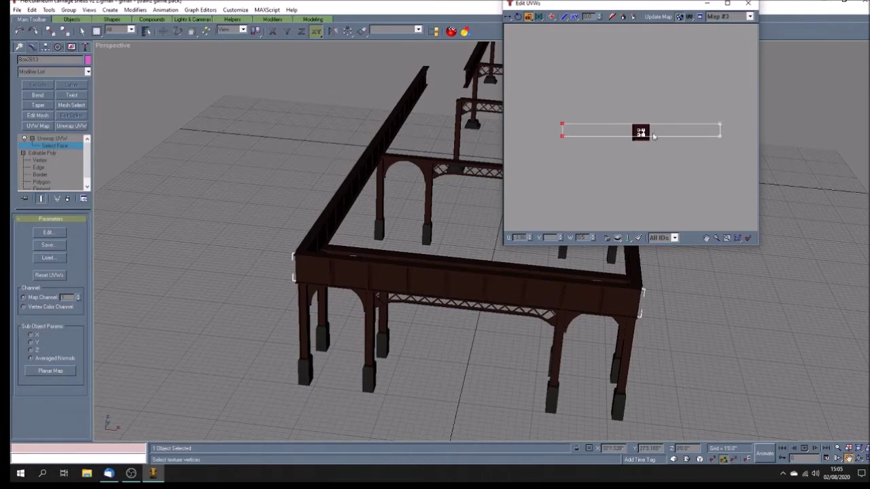
ctrl+drag(675, 107, 733, 170)
drag(559, 125, 560, 125)
middle_drag(514, 315, 473, 302)
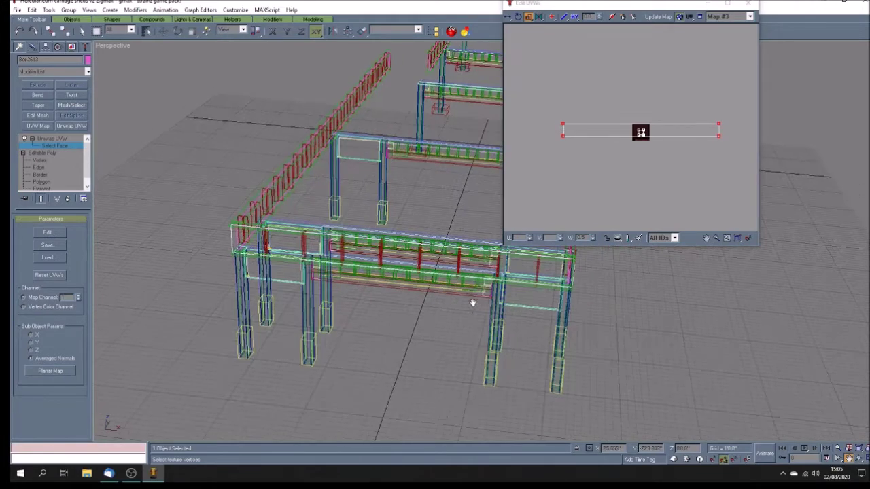
scroll(435, 286, up, 5)
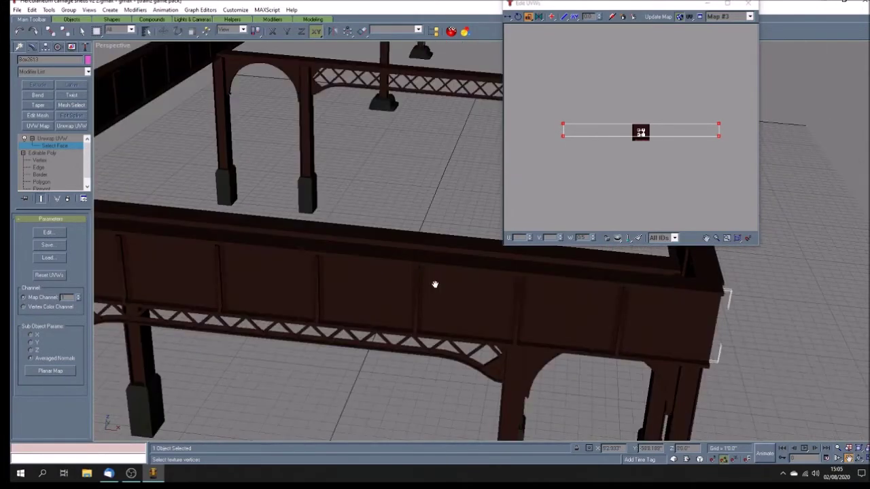
scroll(434, 284, down, 5)
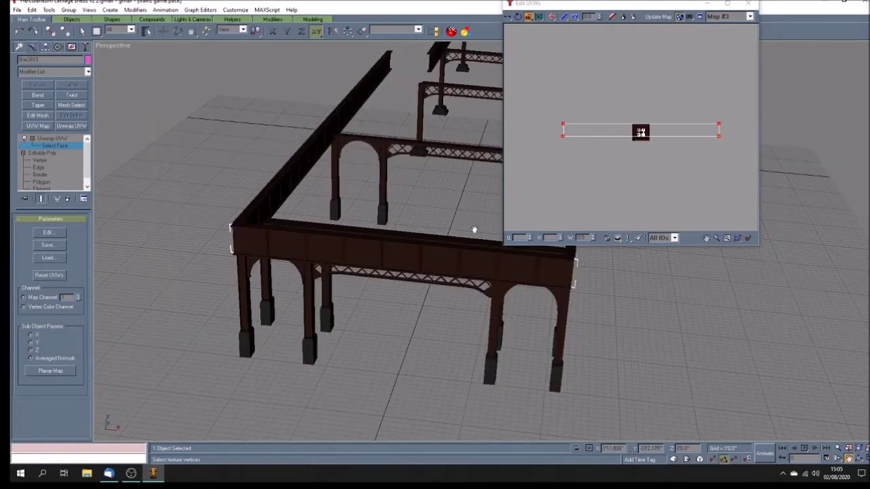
Step: Reselect the left and right ends of the UV strip, then close Edit UVWs
click(532, 82)
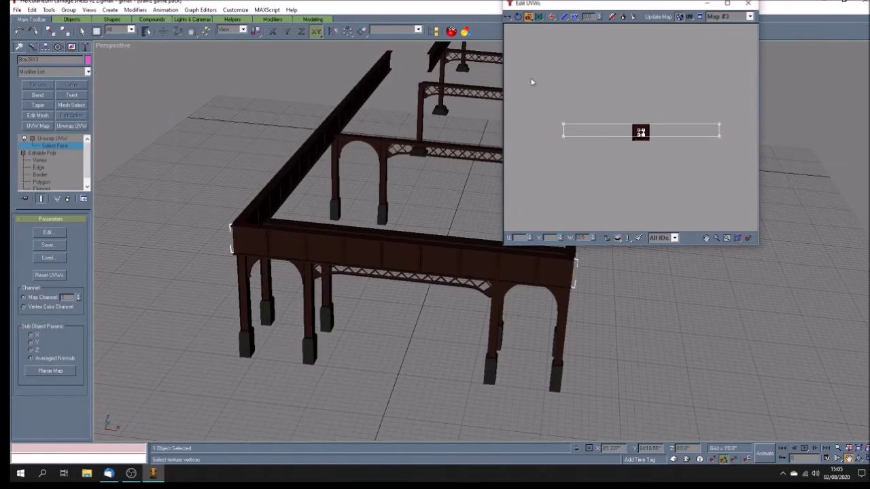
drag(528, 99, 574, 170)
drag(705, 116, 739, 163)
drag(551, 105, 588, 175)
drag(695, 115, 738, 162)
click(748, 3)
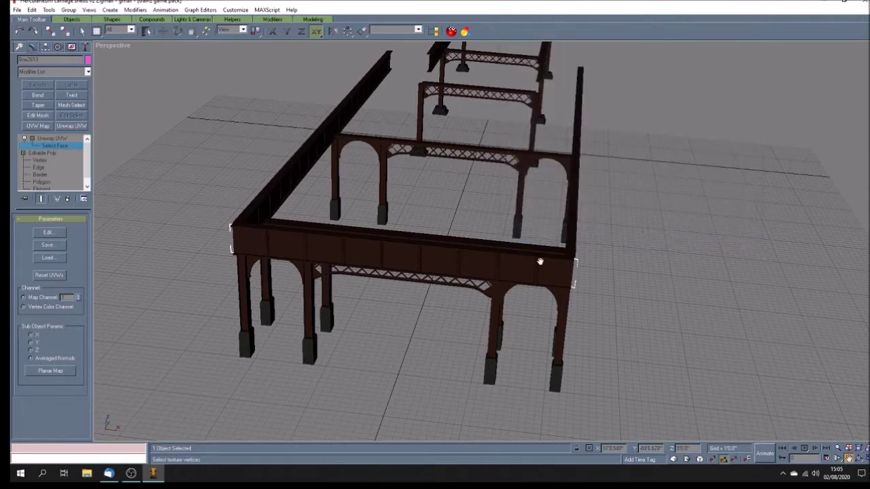
Step: Deselect all, orbit down the frames, and Shift-rotate a copy of the right post horizontal
click(175, 197)
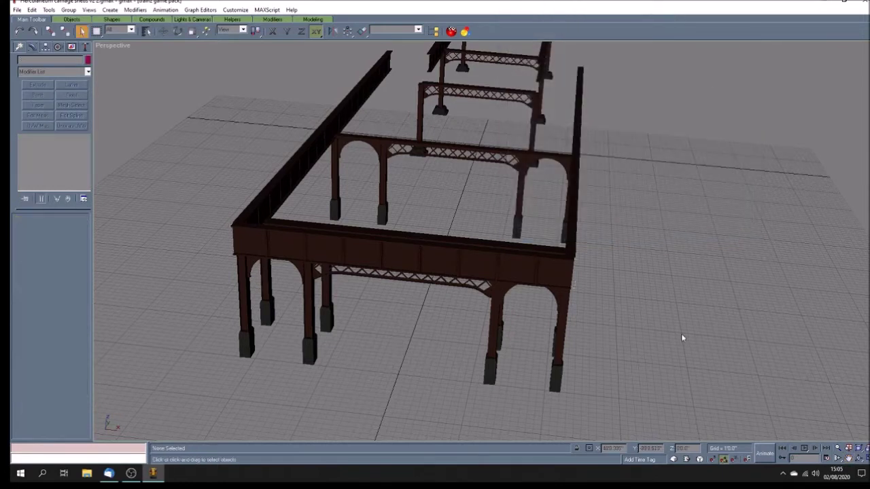
click(859, 459)
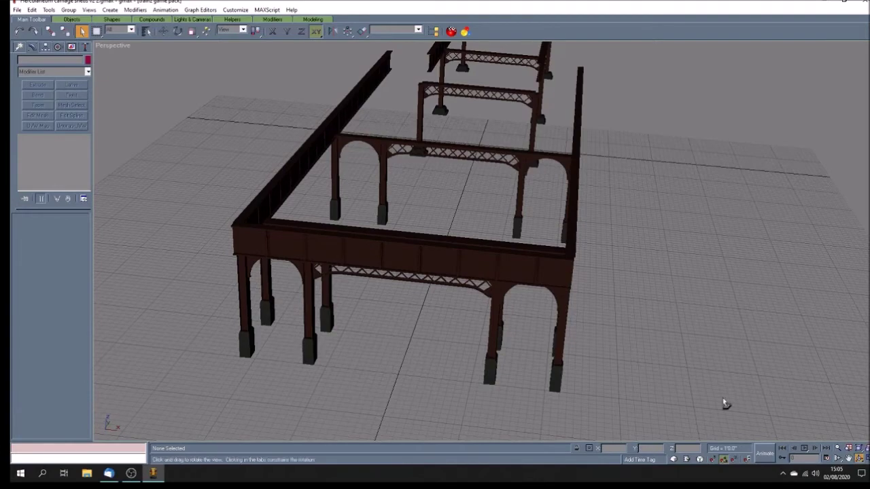
mouse_move(592, 293)
mouse_down()
mouse_move(565, 295)
mouse_move(563, 286)
mouse_up()
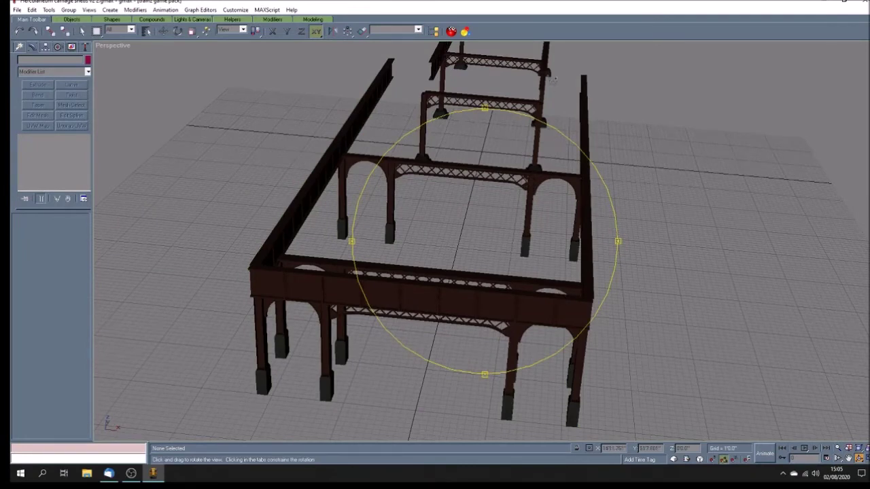
drag(517, 220, 403, 188)
click(163, 31)
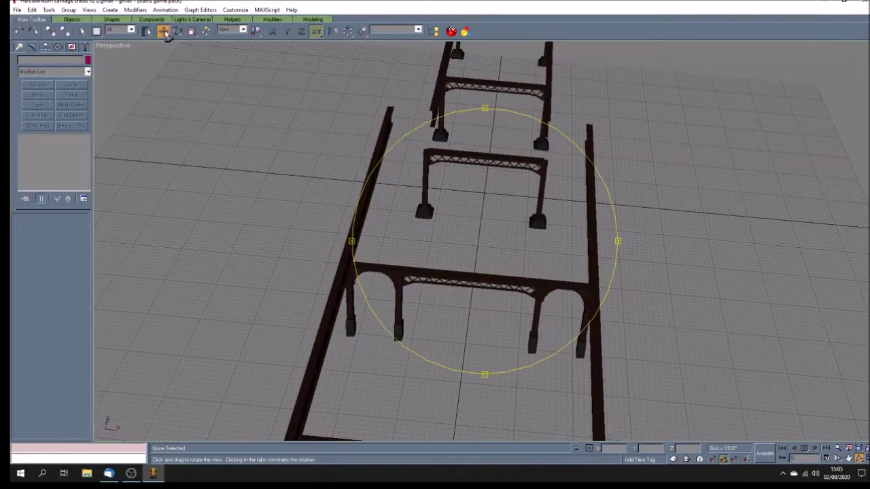
click(178, 30)
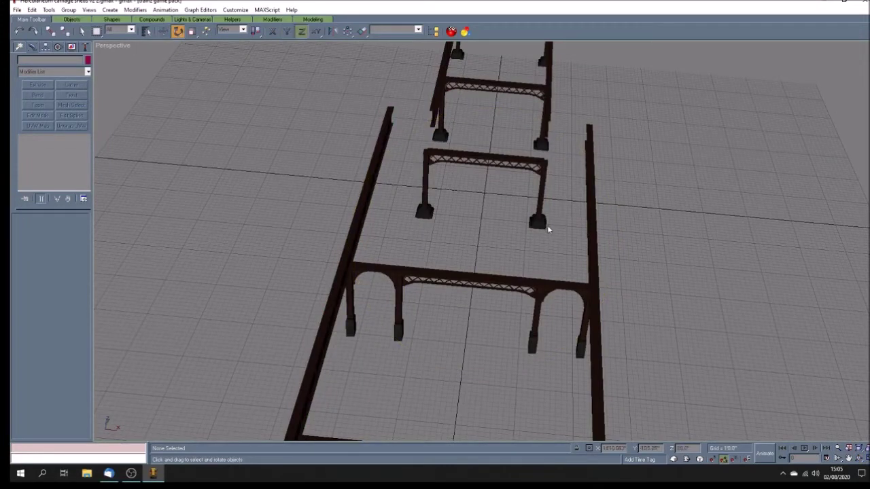
click(591, 236)
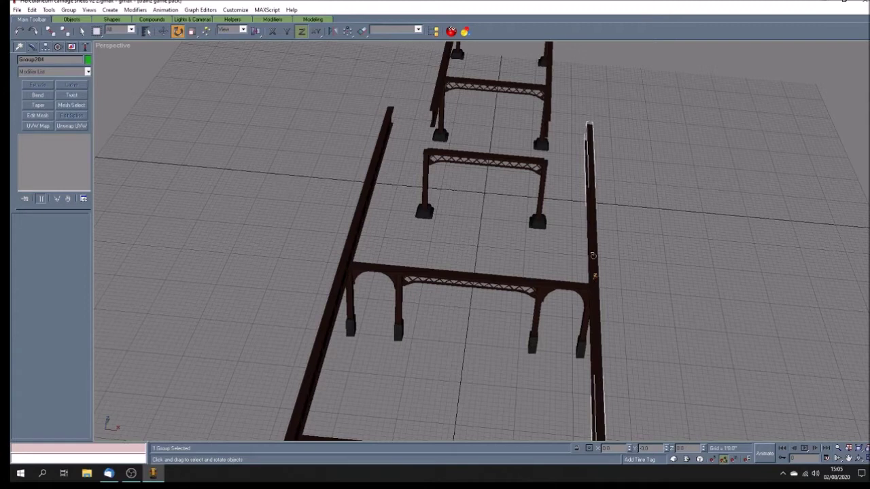
shift+drag(589, 257, 571, 296)
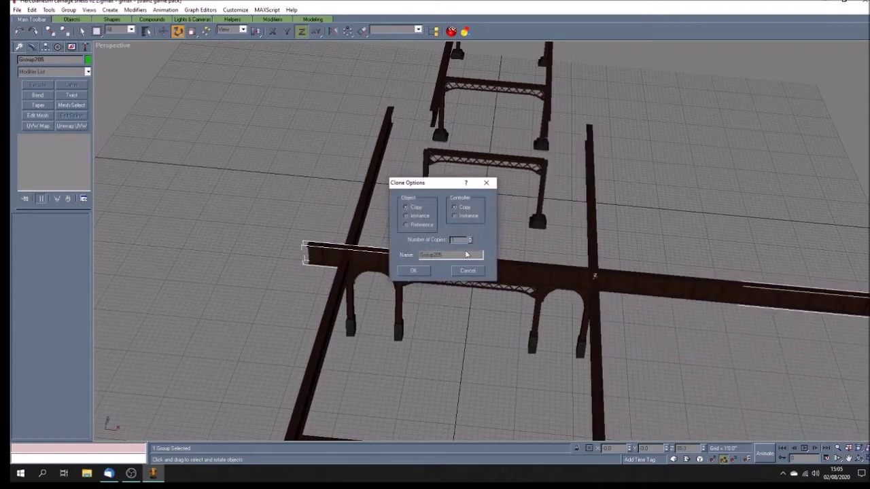
Step: Confirm the clone as a copy, move it back over the far frames, restore four viewports
click(413, 271)
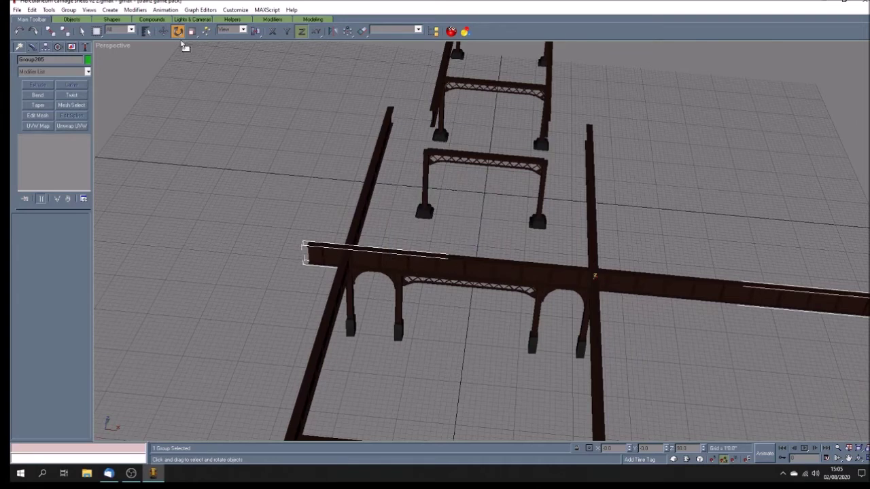
click(163, 31)
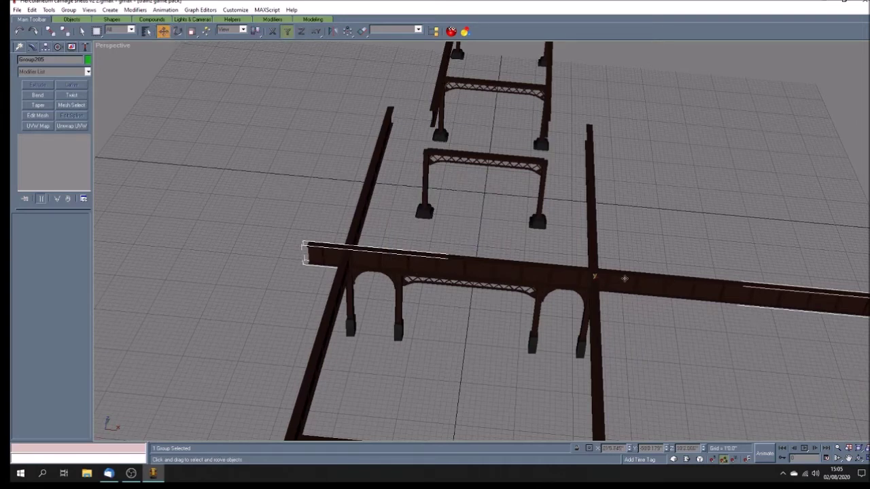
key(F3)
drag(625, 279, 626, 133)
key(F3)
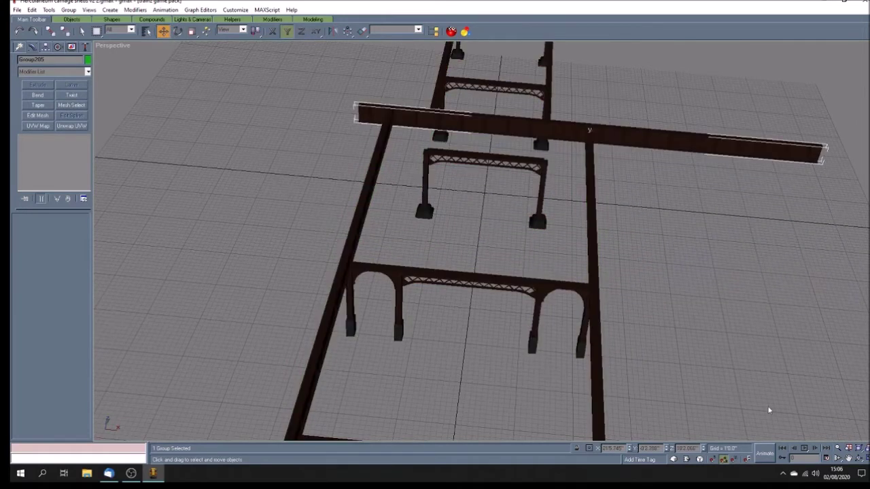
key(alt+w)
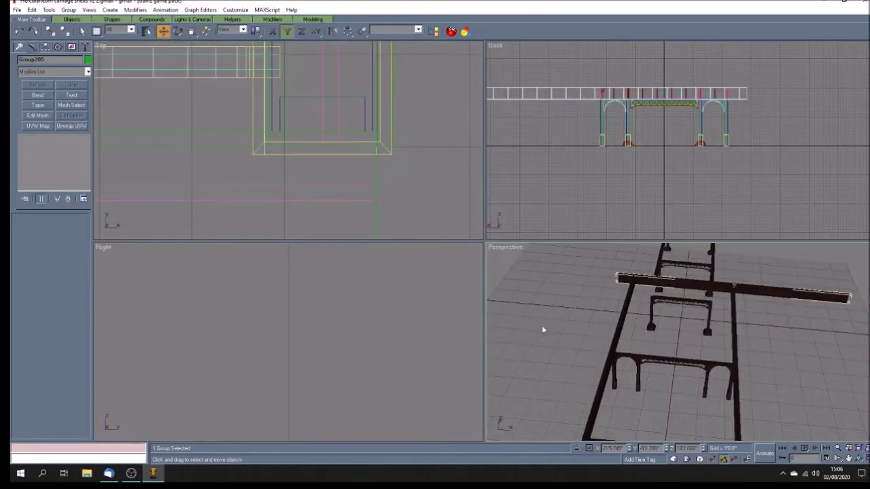
Step: Zoom the Top view onto the rail and nudge the cloned beam slightly up in plan
click(848, 459)
scroll(297, 142, down, 8)
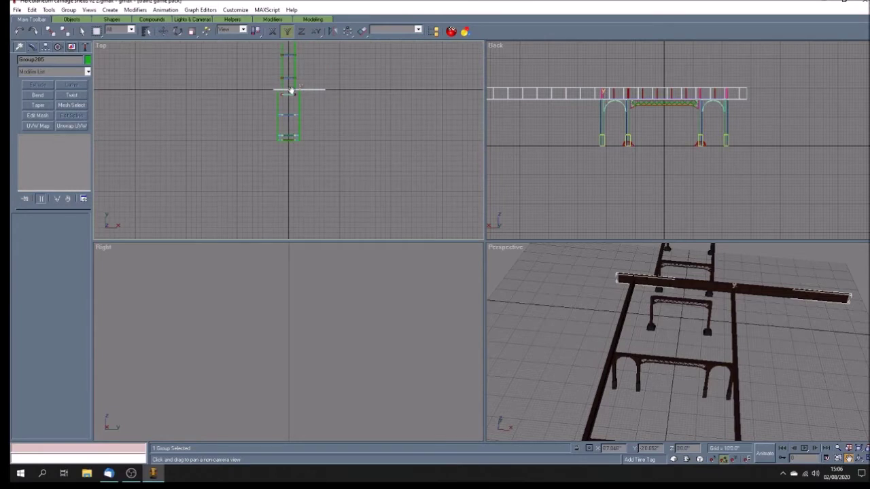
scroll(310, 130, up, 8)
scroll(310, 126, down, 3)
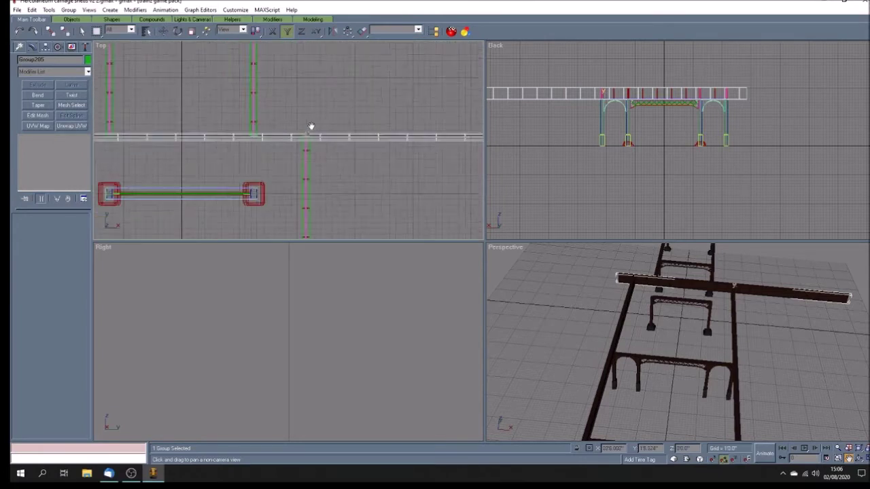
scroll(314, 136, up, 2)
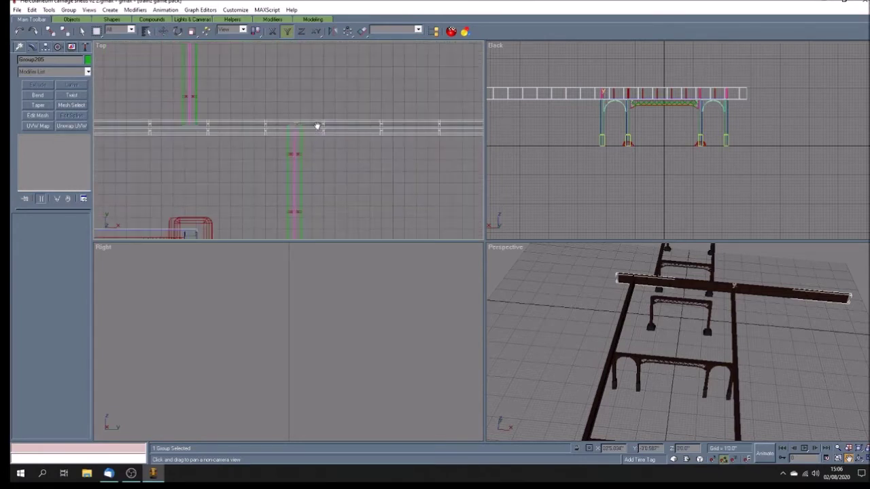
scroll(331, 124, up, 3)
scroll(335, 120, up, 3)
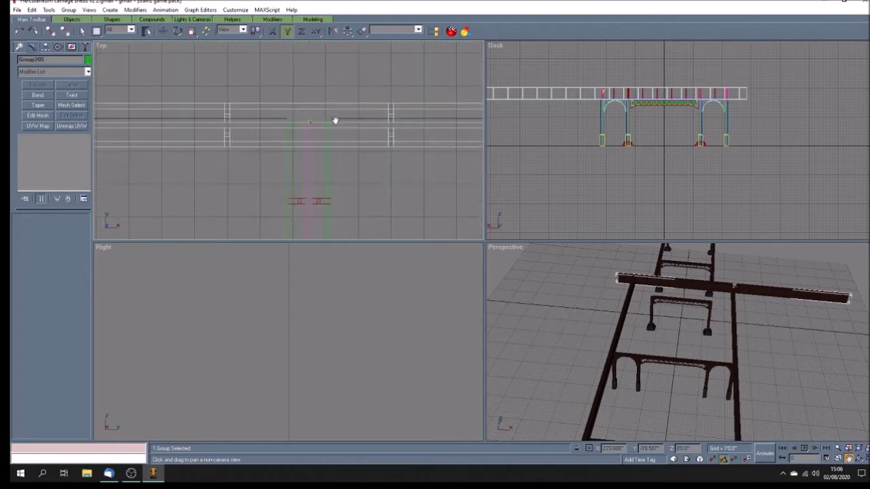
scroll(334, 120, down, 2)
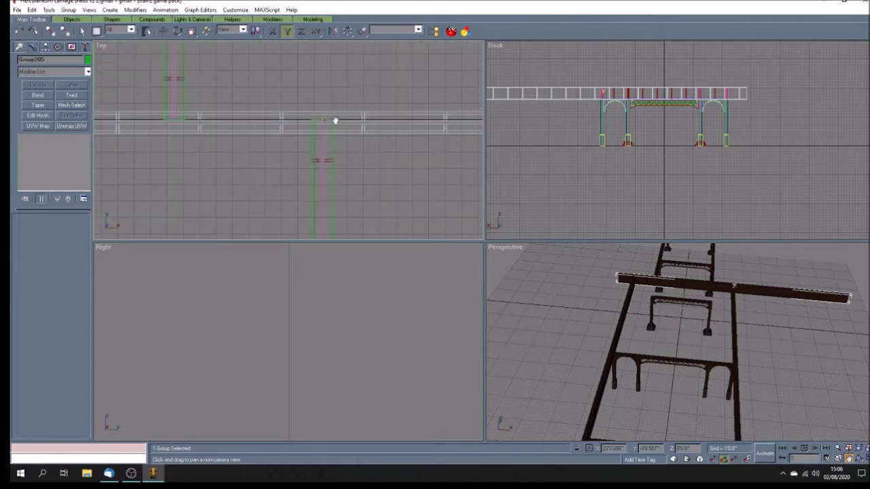
drag(213, 121, 227, 112)
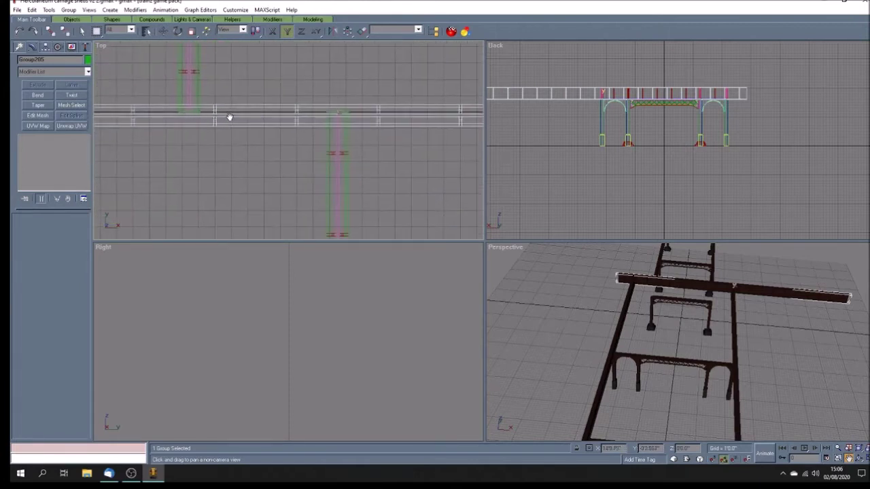
click(163, 32)
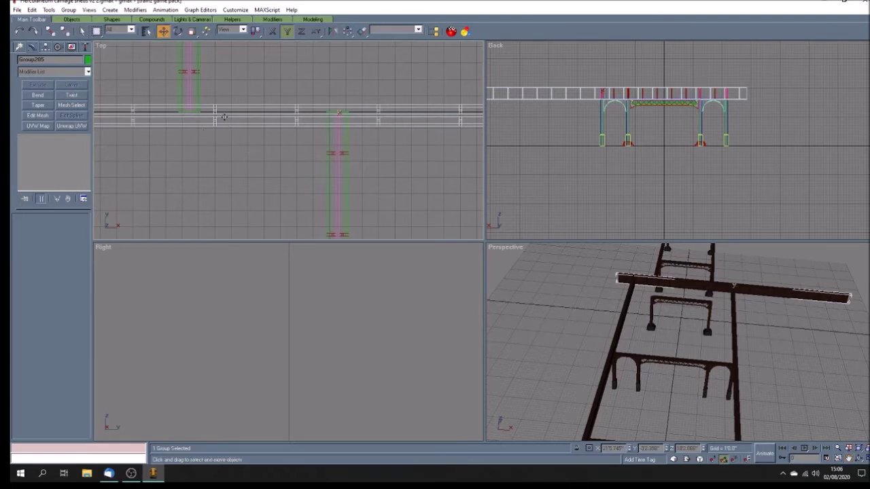
drag(224, 117, 225, 116)
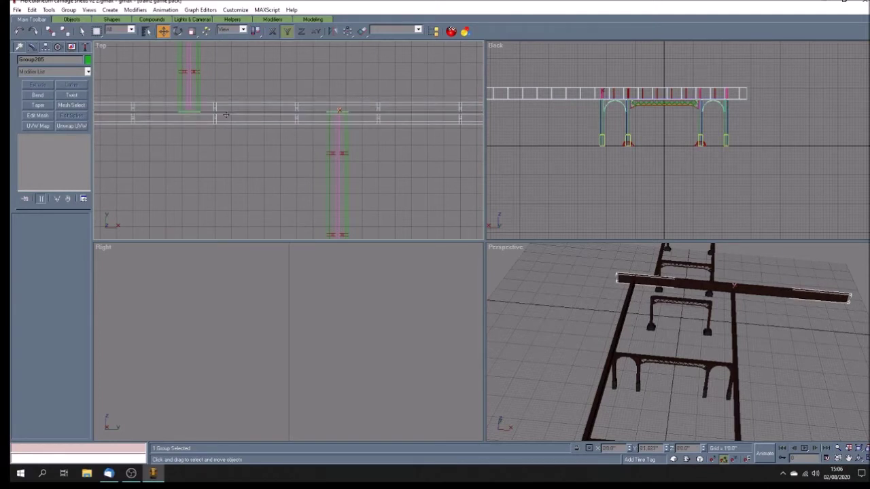
drag(226, 114, 227, 112)
Step: Shift the beam down slightly to align it, then slide it sideways along X
scroll(353, 119, up, 5)
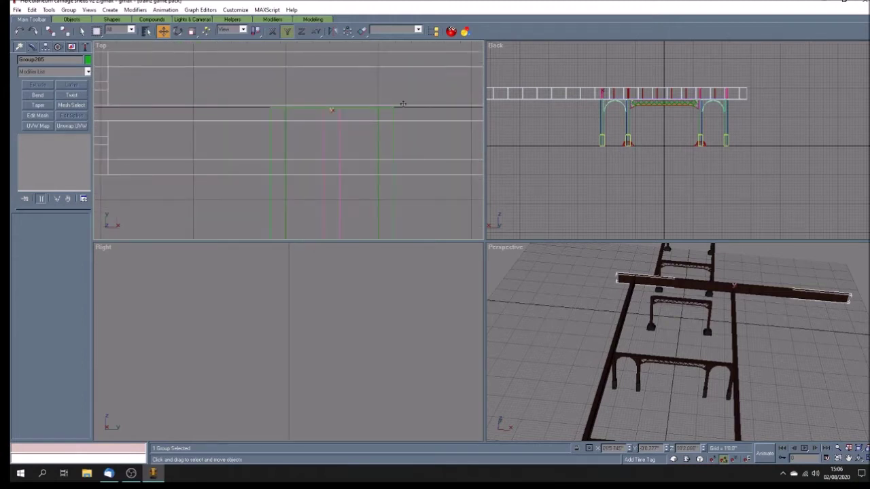
drag(403, 104, 403, 106)
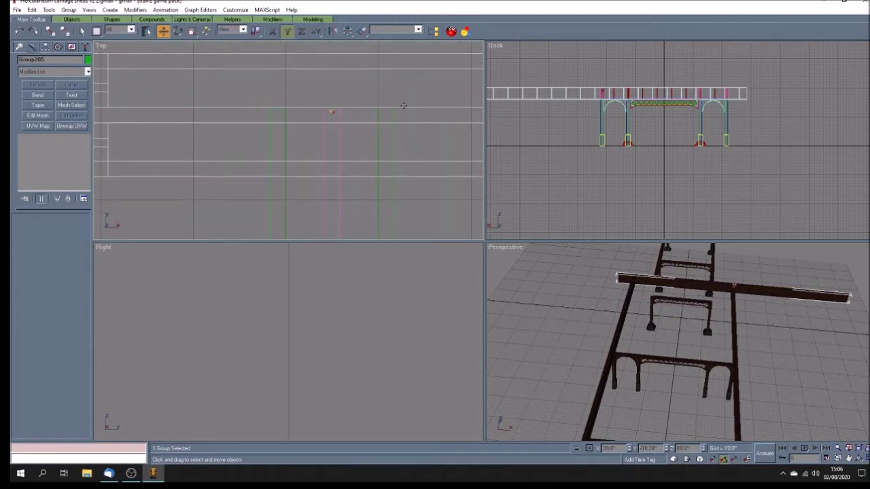
scroll(314, 107, down, 4)
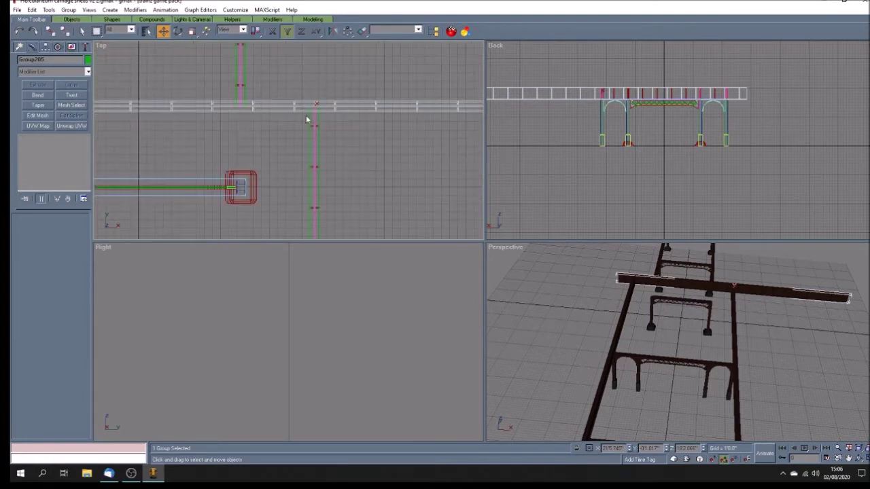
scroll(299, 107, up, 2)
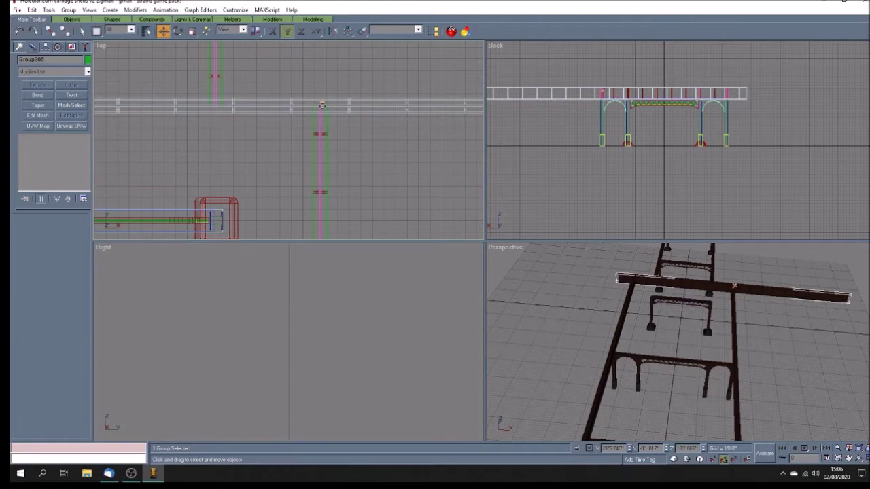
click(271, 31)
drag(230, 105, 307, 111)
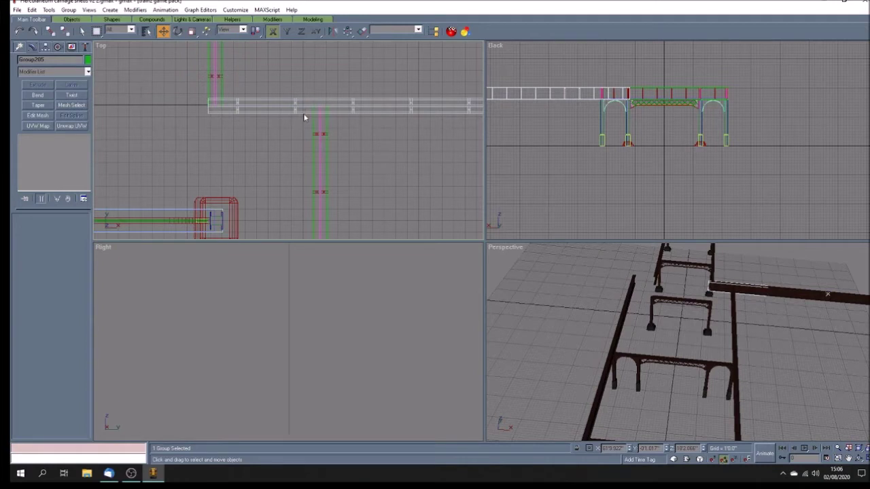
scroll(307, 109, up, 2)
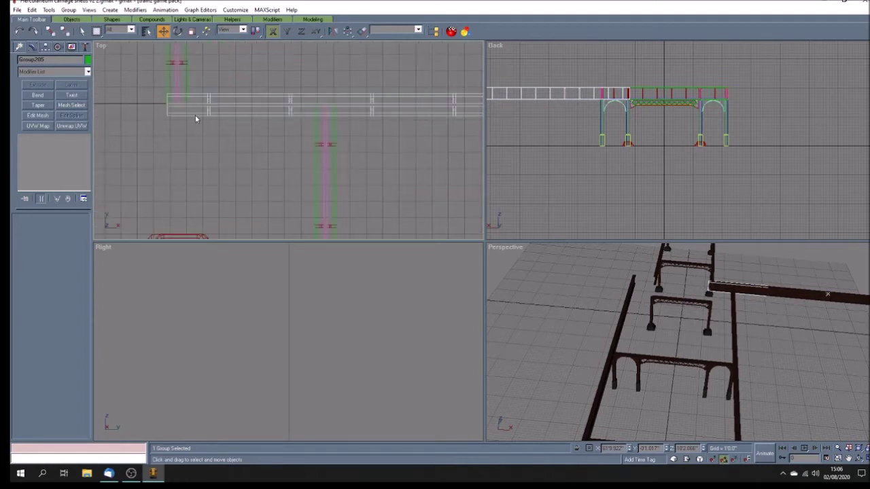
scroll(194, 116, up, 3)
Step: Reselect the horizontal rail group Group205 and nudge it slightly left
click(214, 116)
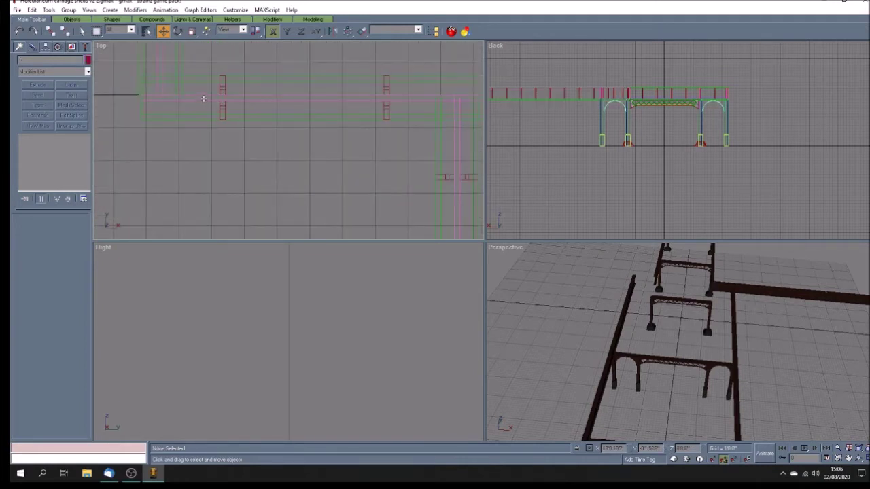
click(199, 101)
drag(199, 101, 200, 101)
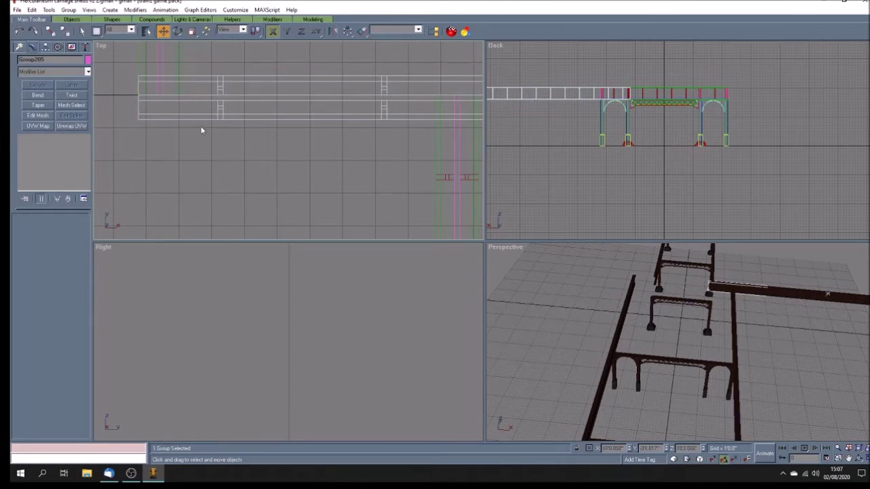
scroll(202, 119, down, 5)
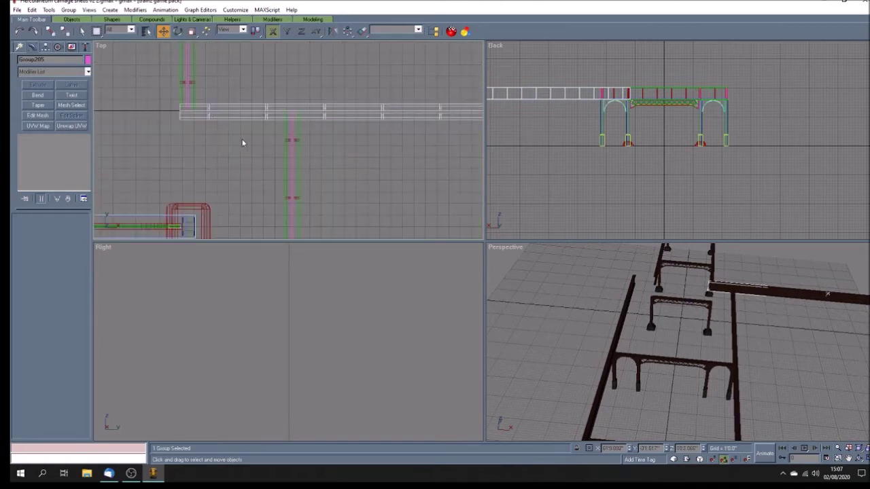
click(69, 9)
Step: Ungroup the rails and collapse horizontal rail Box2557 into a single editable poly
click(83, 29)
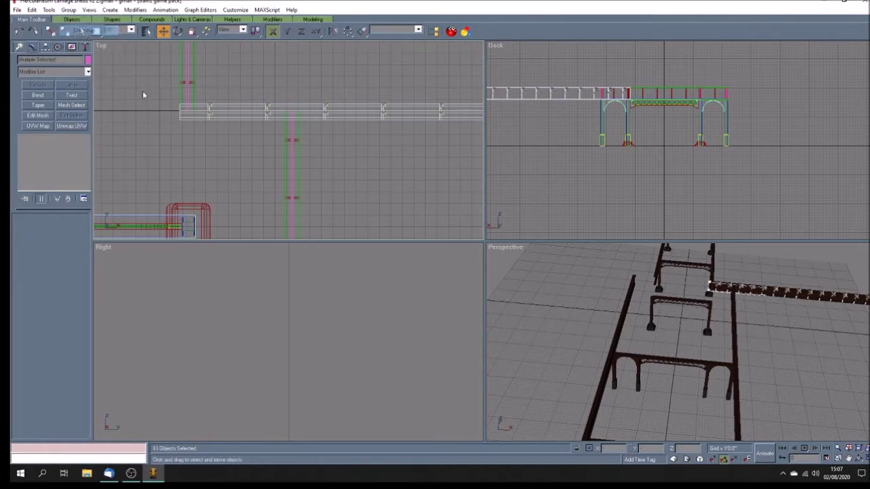
click(249, 165)
click(229, 117)
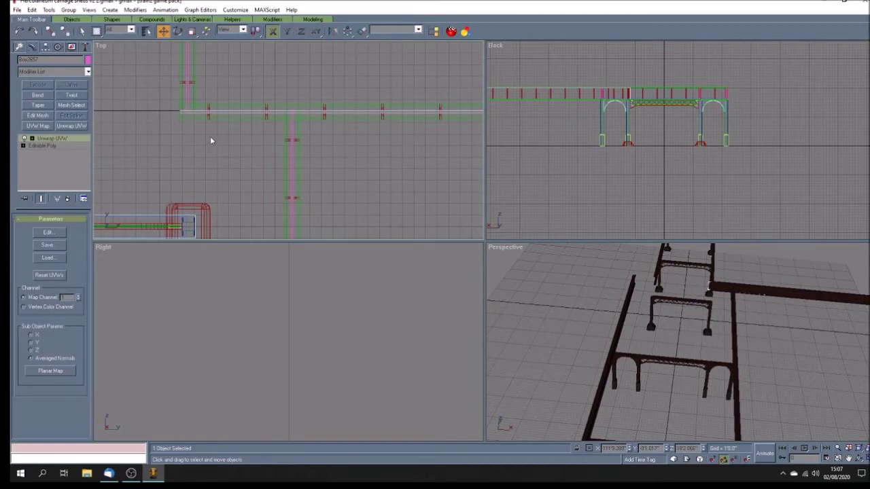
scroll(210, 136, down, 8)
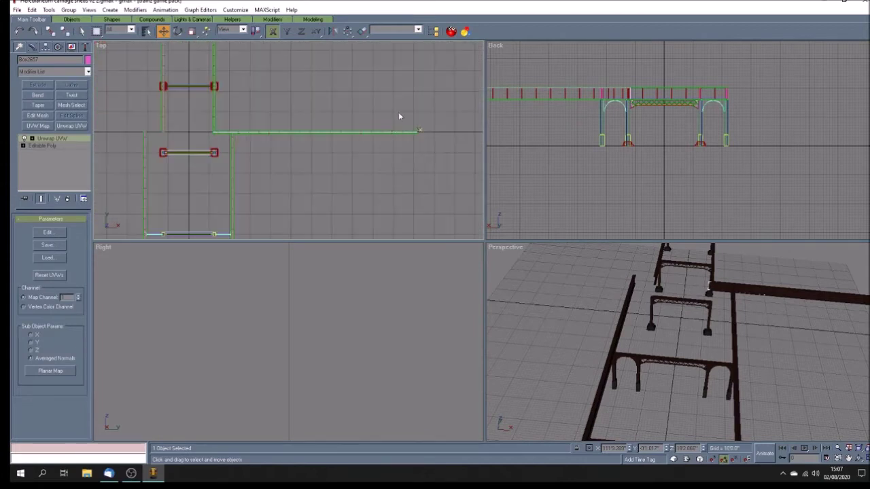
click(436, 150)
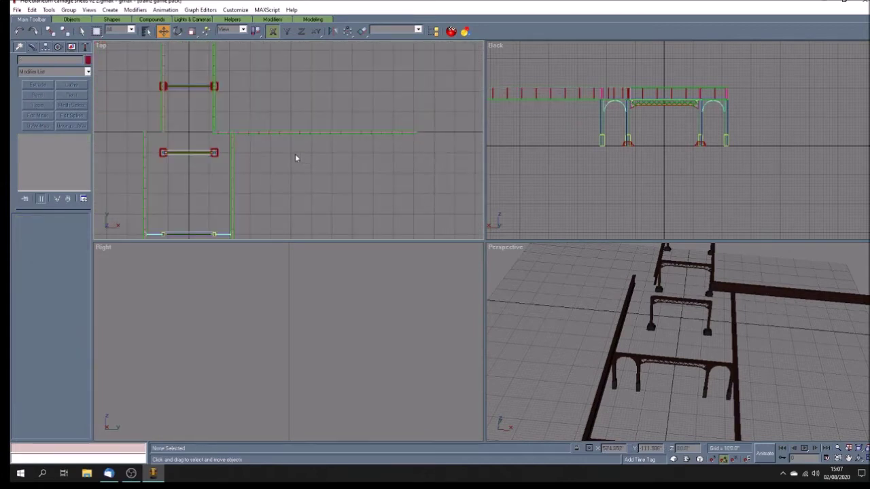
scroll(243, 133, up, 4)
click(245, 137)
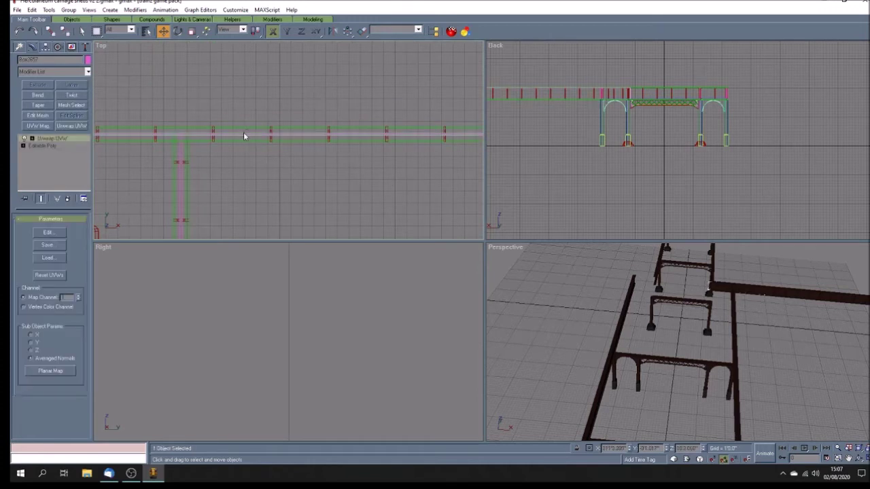
right_click(42, 139)
click(85, 227)
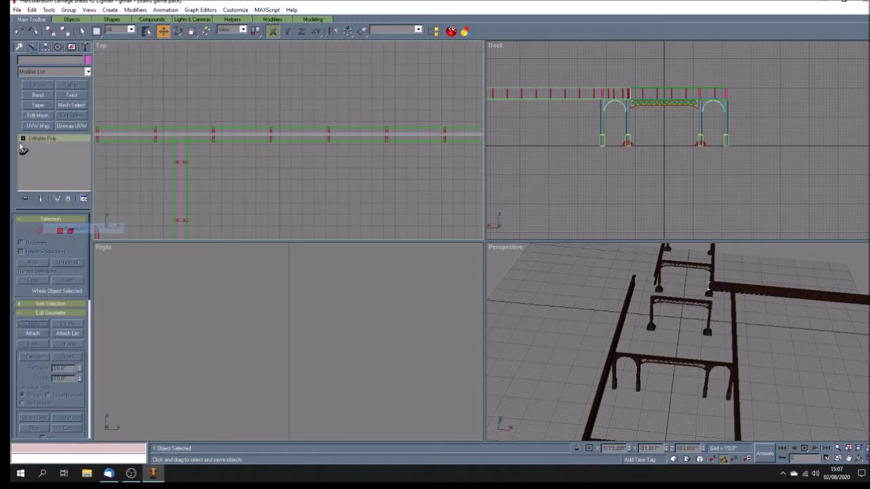
Step: Lock to X and slide the rail's right-end vertices left, shortening it
click(23, 138)
click(39, 145)
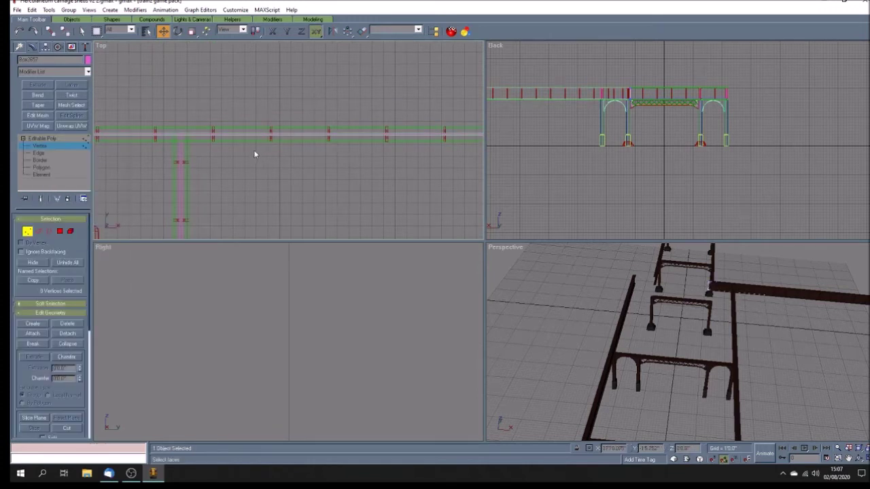
scroll(255, 151, down, 3)
scroll(266, 148, down, 2)
scroll(360, 162, down, 1)
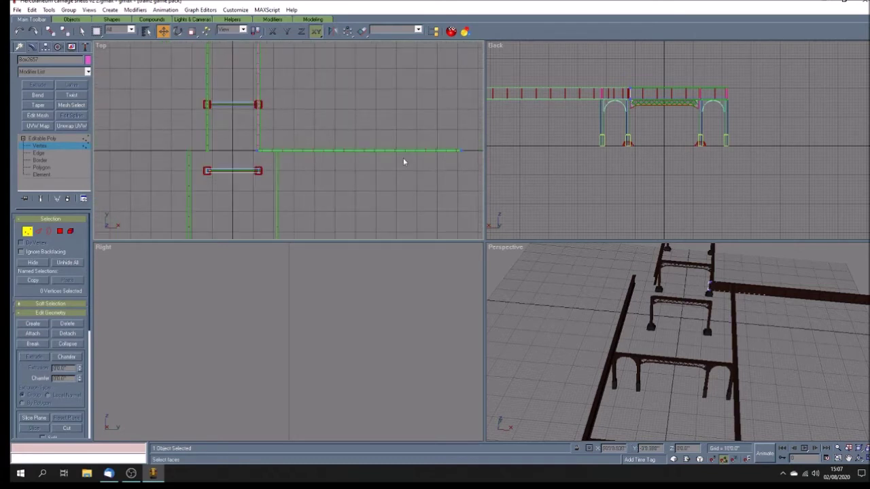
drag(419, 143, 470, 166)
click(273, 31)
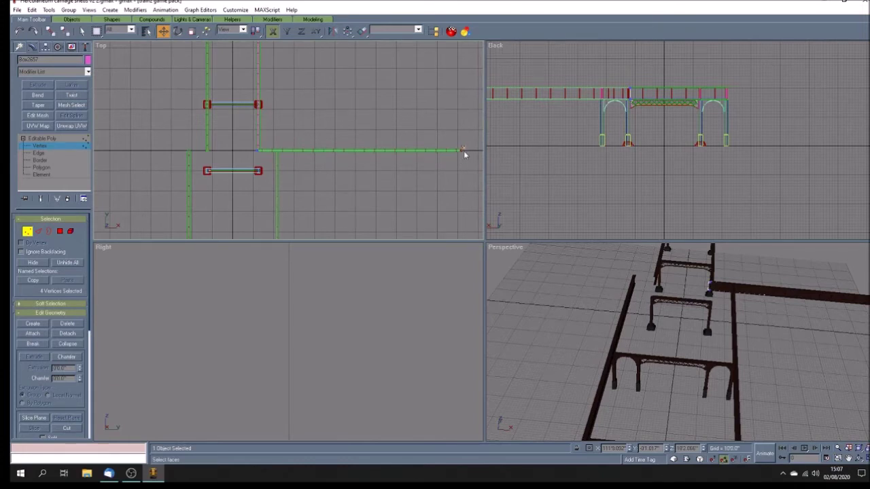
drag(465, 155, 279, 159)
scroll(280, 162, up, 6)
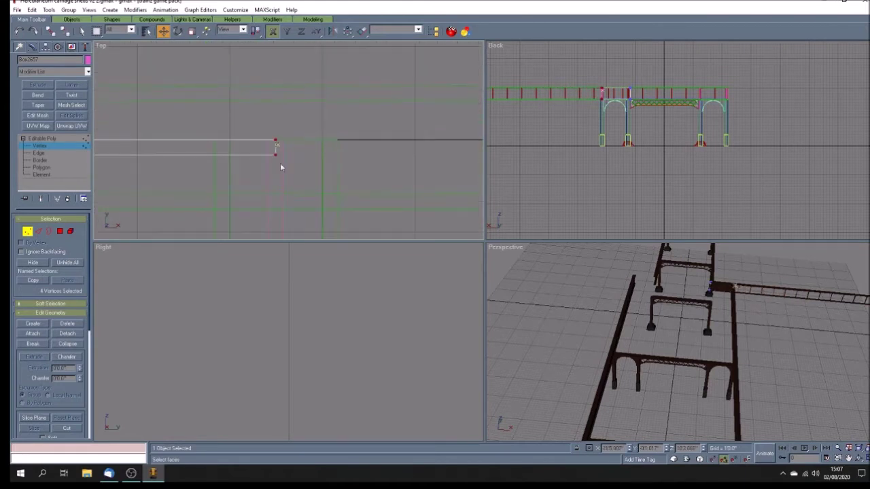
scroll(280, 167, up, 3)
drag(270, 159, 255, 160)
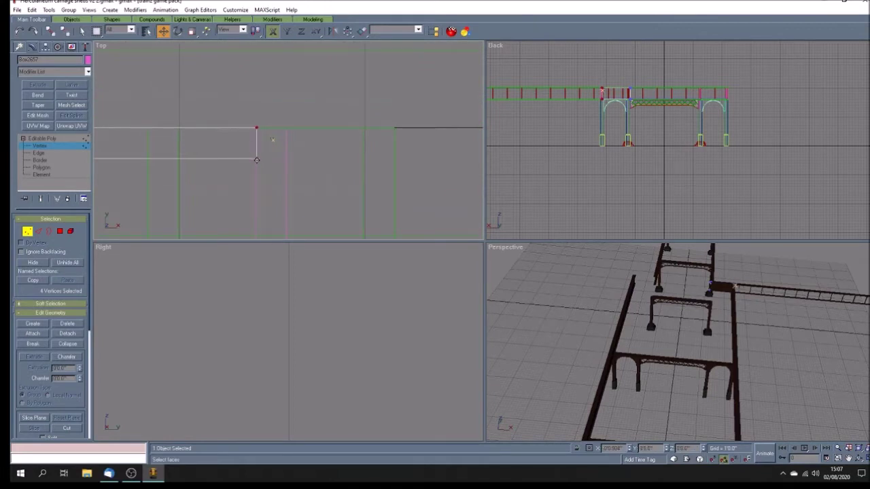
Step: Move the rail's left-end vertices right to the corner and leave vertex editing
scroll(358, 165, down, 5)
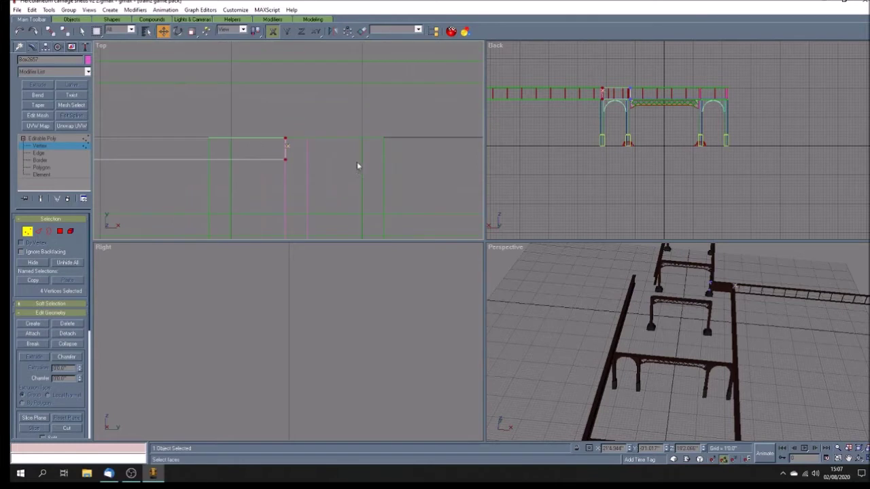
scroll(196, 163, up, 5)
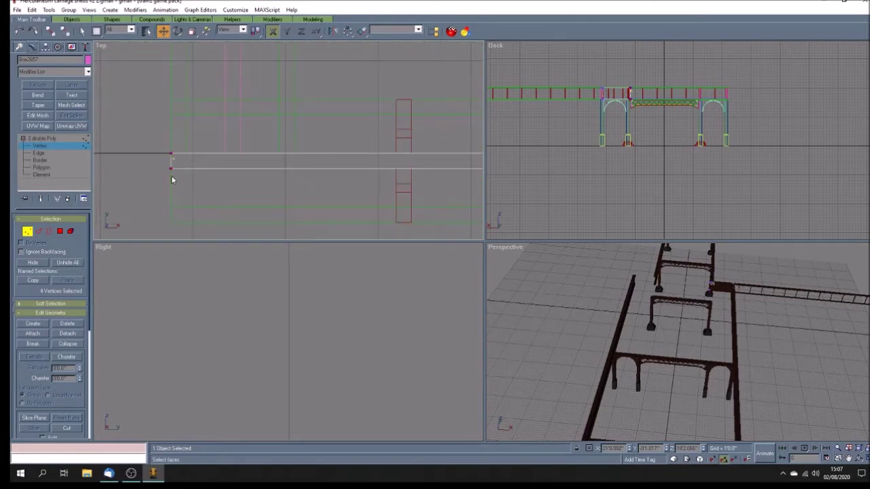
drag(171, 168, 224, 178)
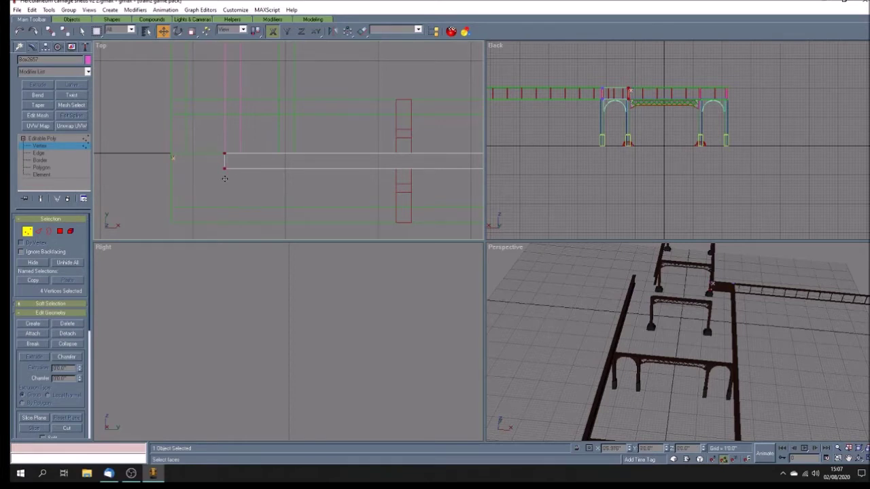
click(247, 183)
scroll(251, 177, down, 4)
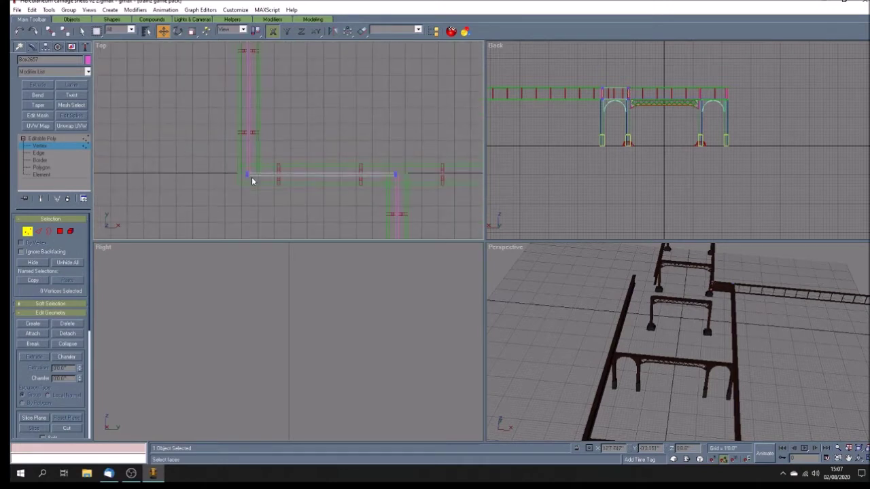
scroll(251, 178, down, 2)
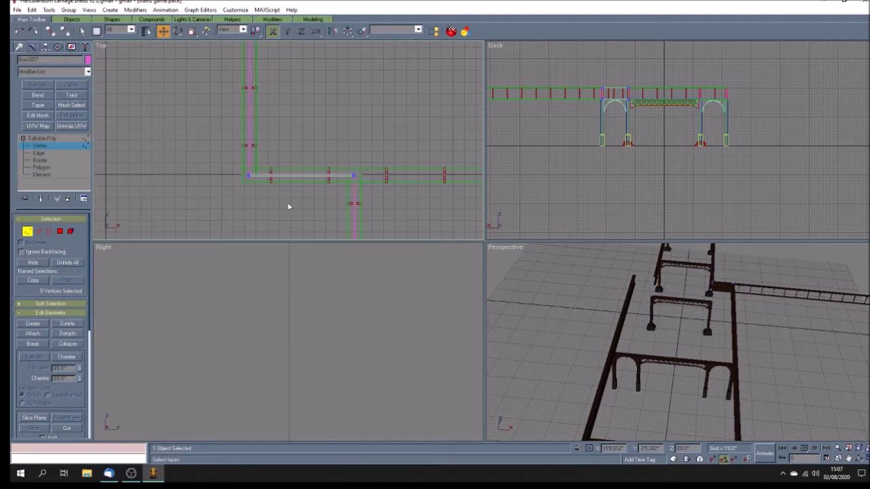
click(70, 139)
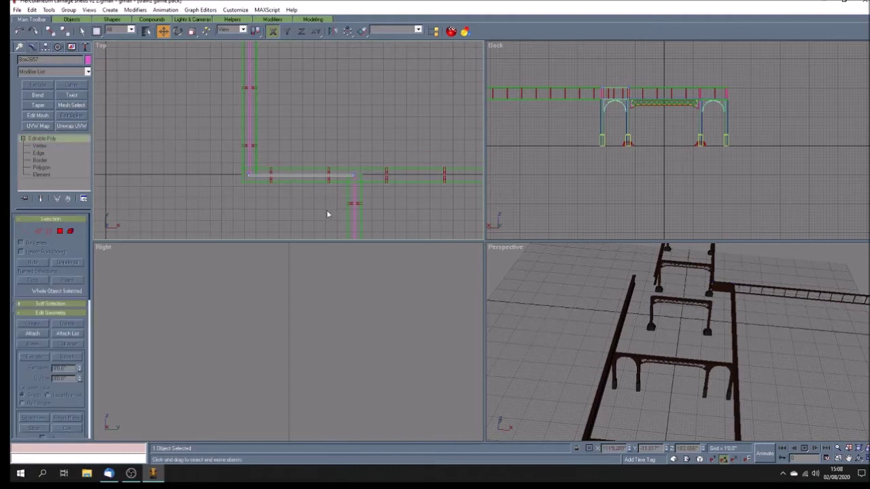
click(303, 189)
Step: Collapse the next rail piece to an editable poly and select its corner-end vertices
click(298, 182)
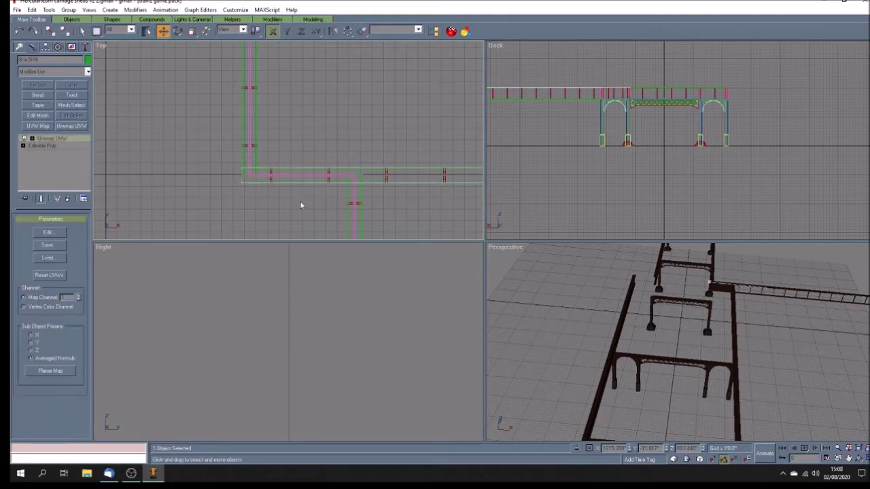
right_click(56, 138)
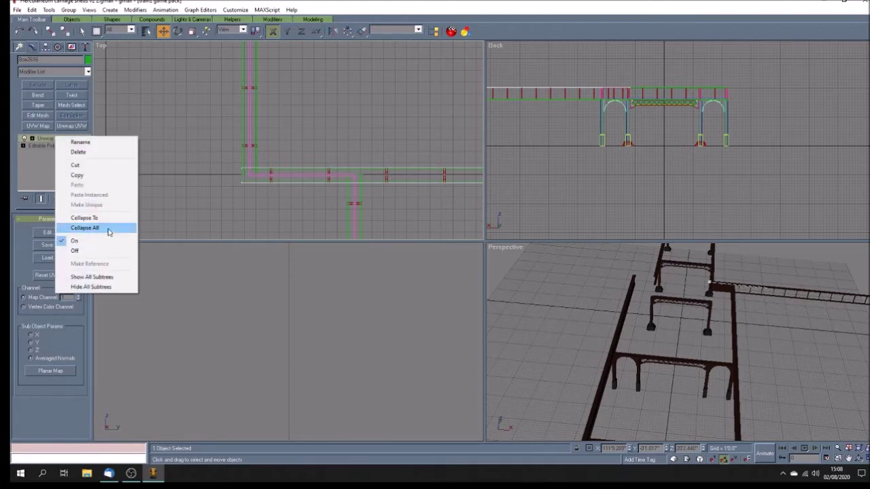
click(110, 231)
click(23, 138)
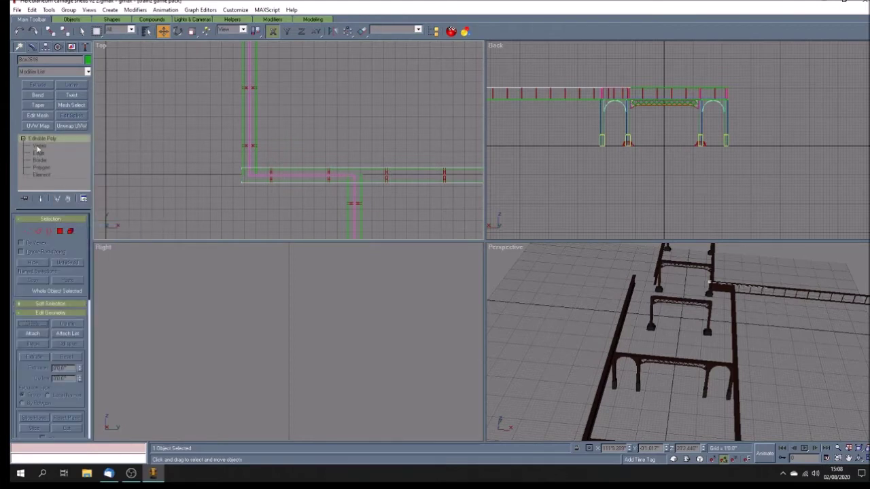
click(46, 147)
click(48, 146)
drag(256, 202, 244, 188)
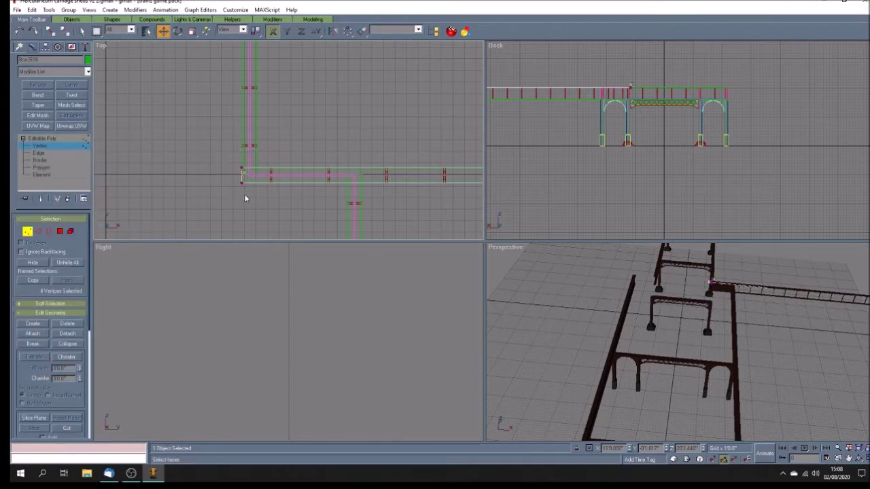
scroll(244, 187, up, 5)
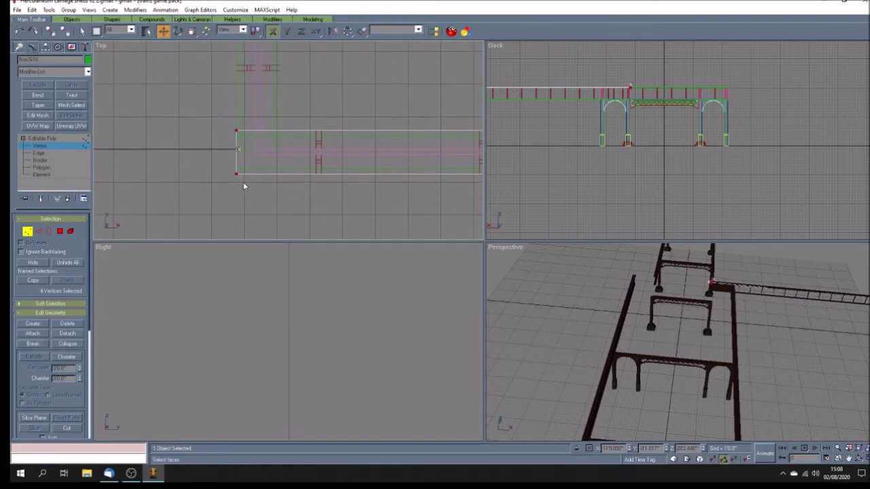
scroll(244, 187, down, 2)
click(44, 139)
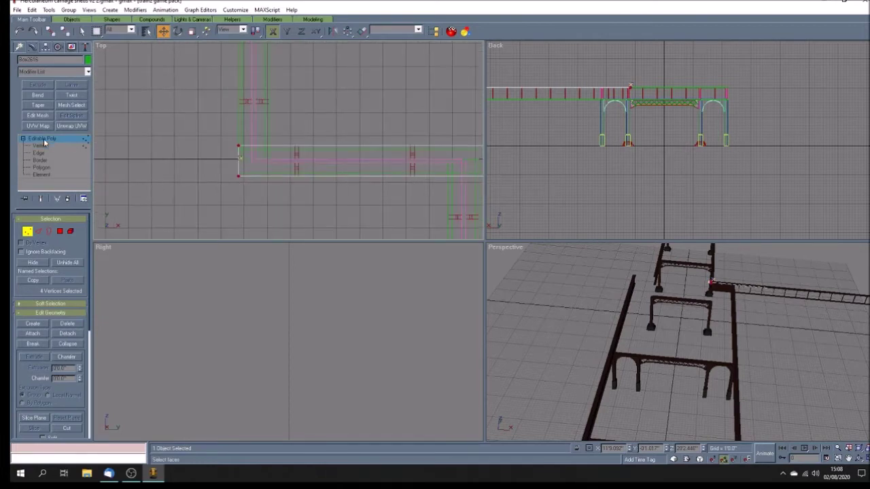
click(237, 198)
Step: Pull the horizontal beam's right-end vertices back to shorten it
scroll(252, 185, down, 4)
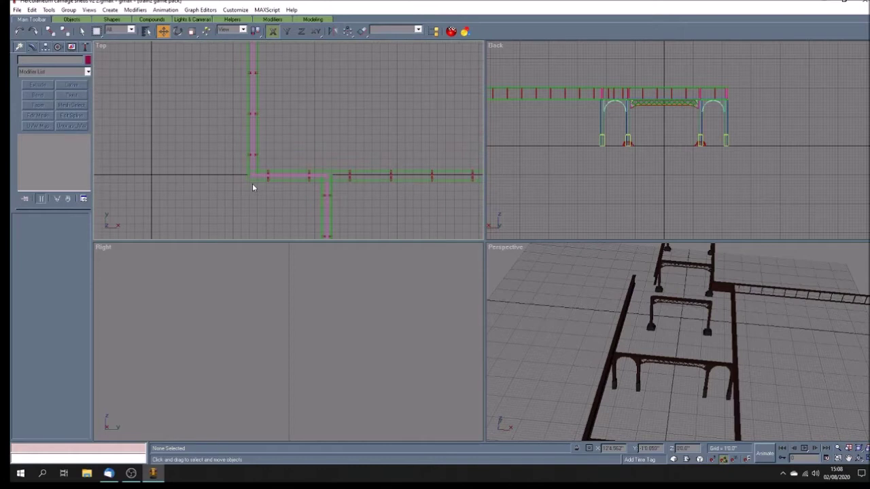
scroll(252, 184, up, 3)
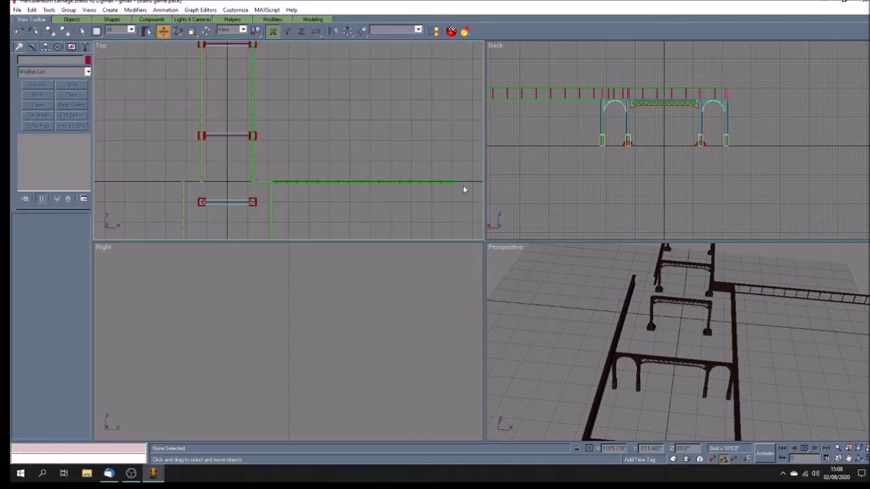
scroll(452, 184, up, 4)
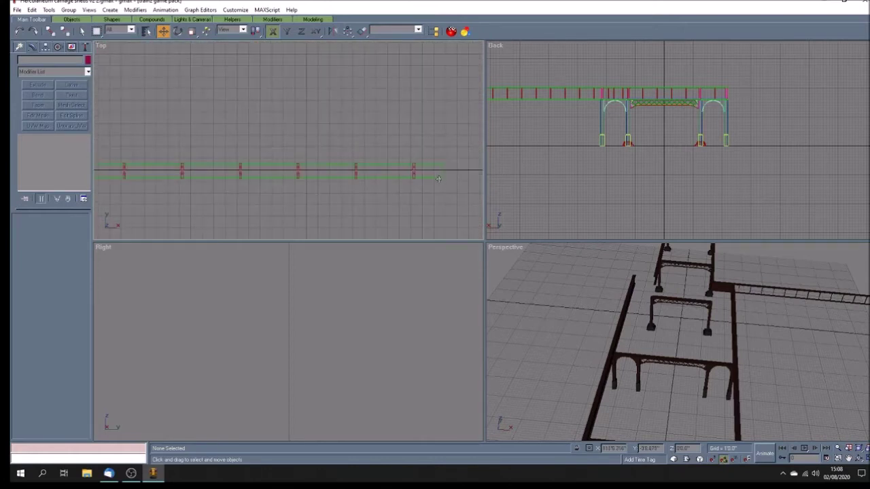
click(438, 179)
click(40, 146)
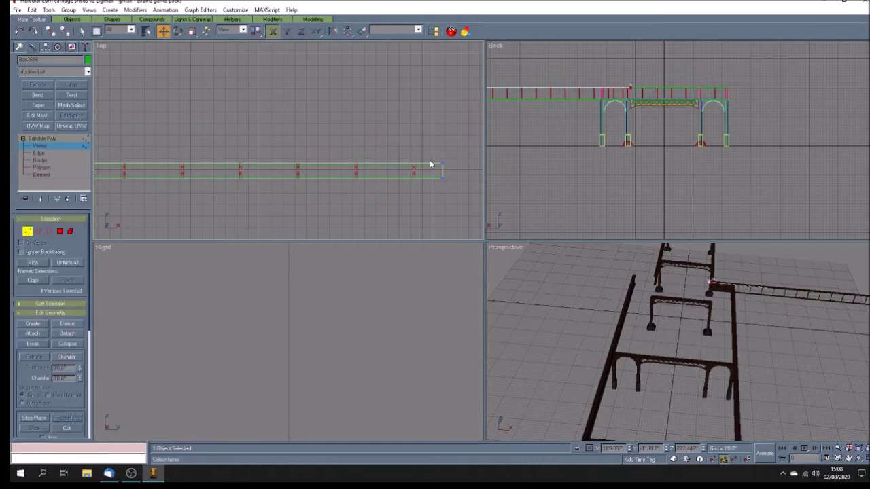
drag(422, 150, 187, 179)
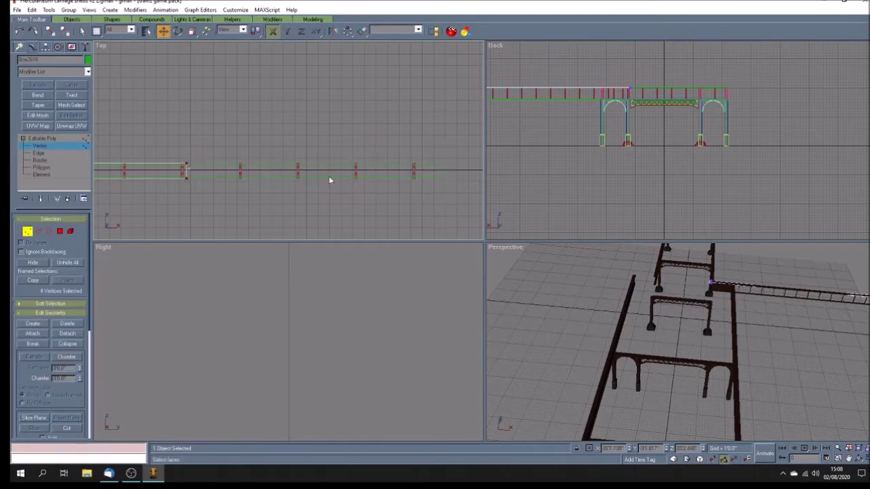
scroll(329, 180, down, 3)
scroll(343, 195, down, 3)
scroll(219, 194, up, 3)
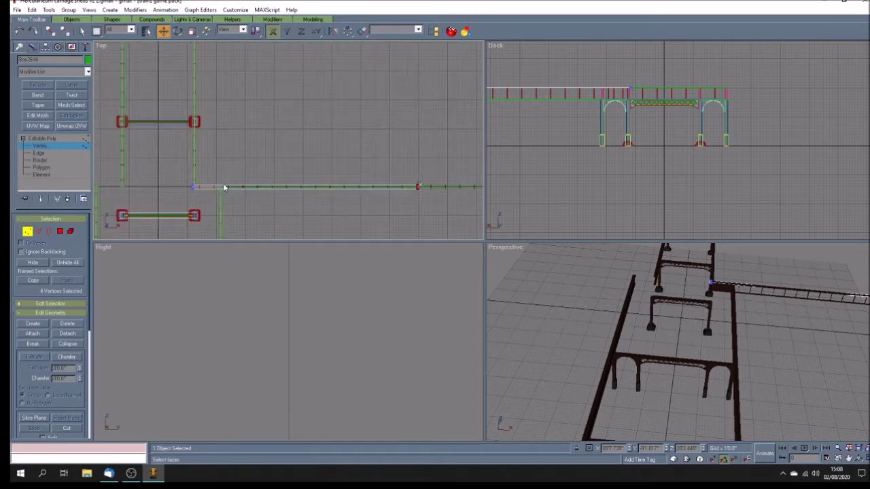
drag(418, 188, 226, 190)
Step: Nudge the beam's end vertices left so the corner lines up exactly
scroll(218, 192, down, 3)
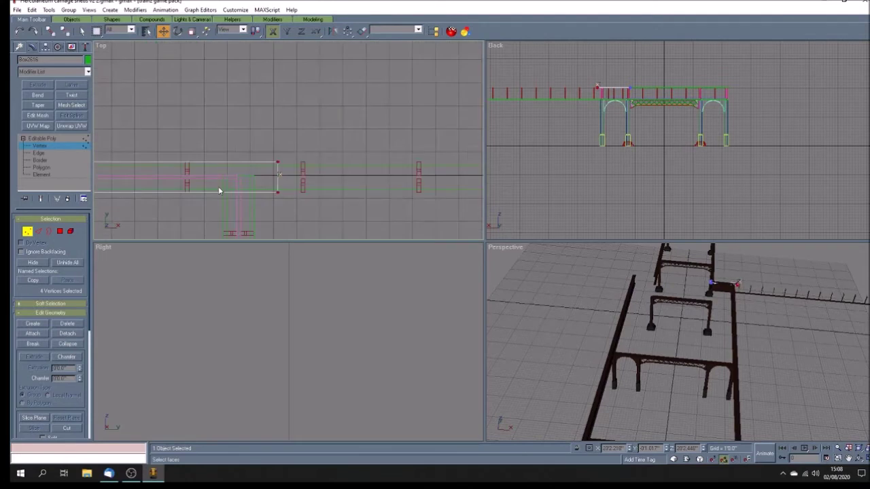
scroll(275, 193, up, 5)
scroll(282, 191, up, 4)
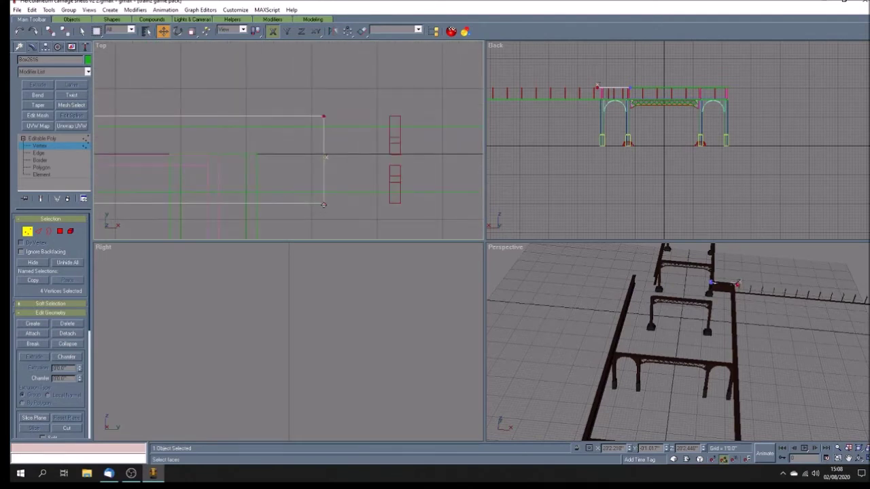
drag(325, 203, 256, 205)
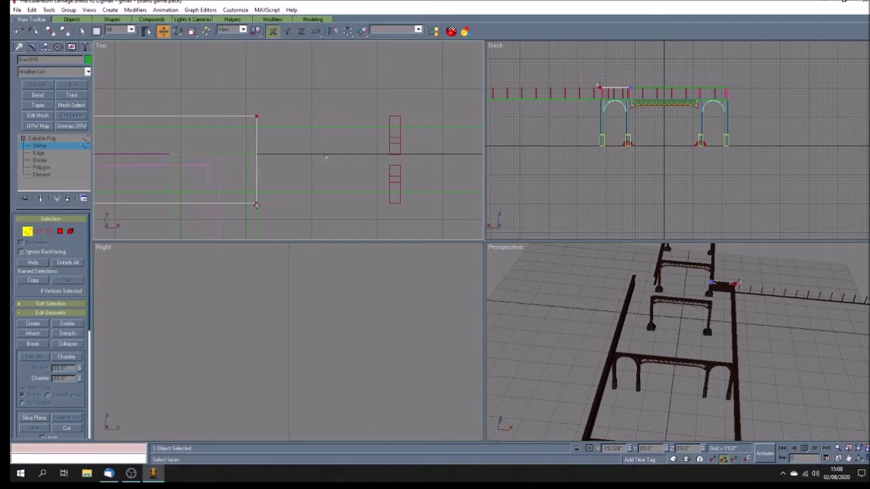
scroll(242, 204, up, 5)
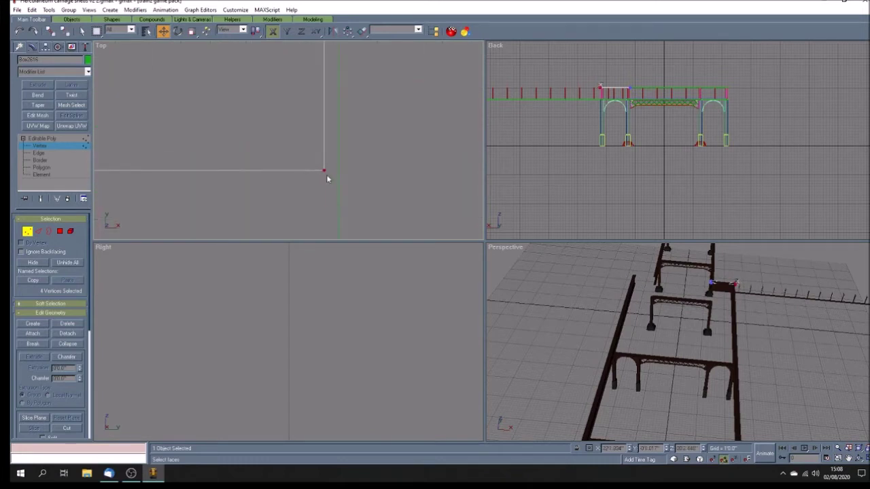
drag(322, 170, 338, 176)
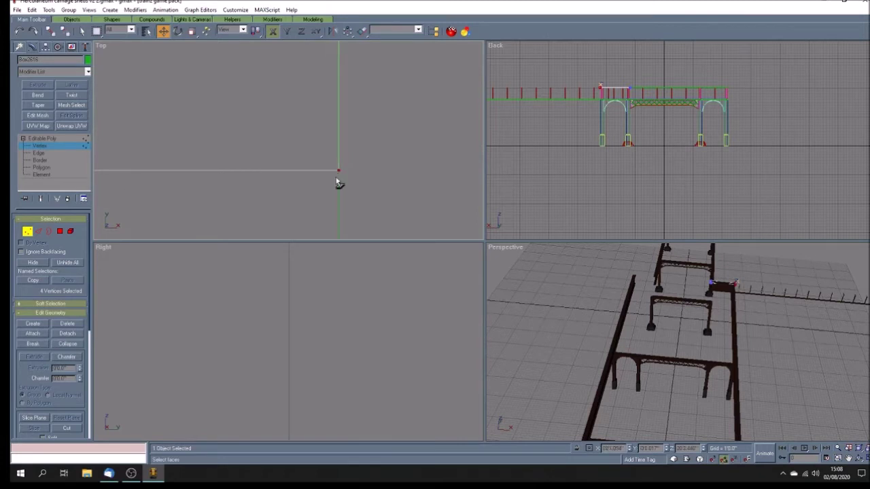
click(66, 139)
click(311, 193)
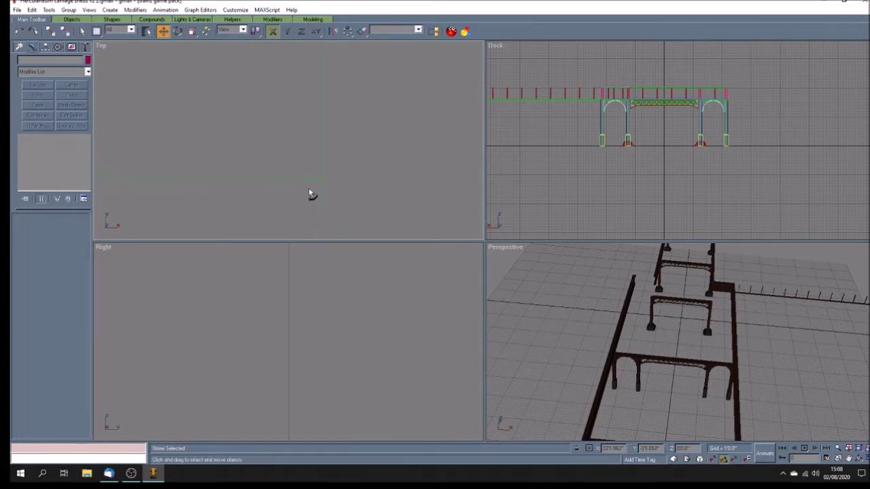
scroll(309, 190, down, 5)
scroll(309, 188, down, 3)
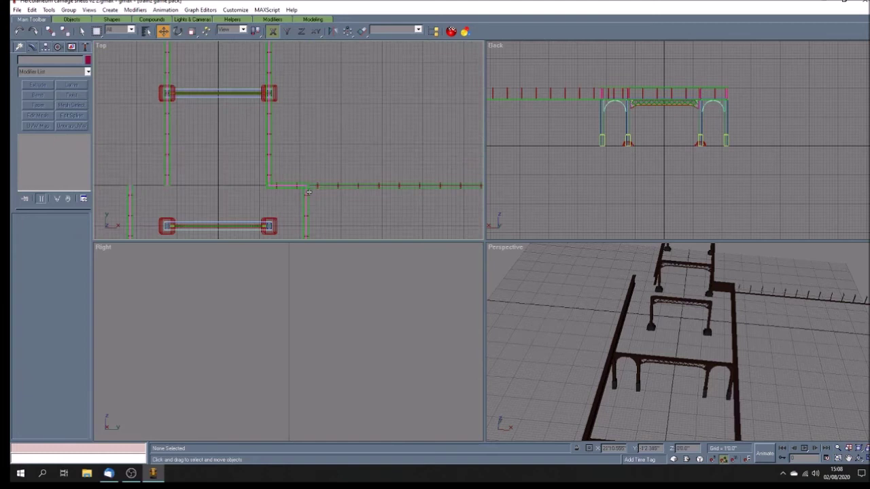
click(350, 187)
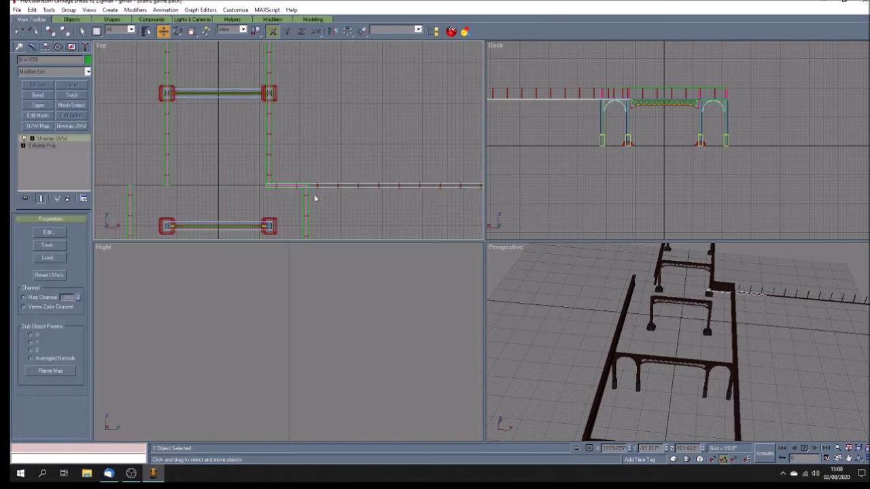
Step: Collapse the beam's Unwrap UVW stack to an Editable Poly at vertex level
right_click(34, 139)
click(88, 229)
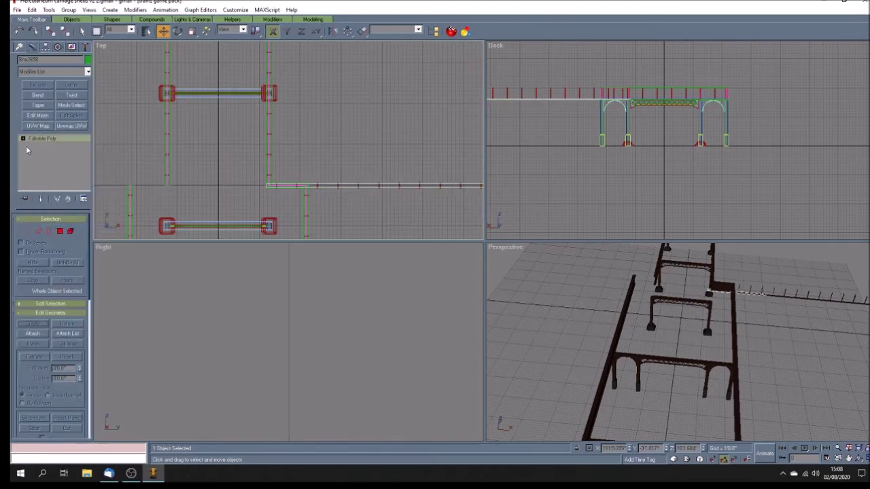
click(23, 139)
click(39, 146)
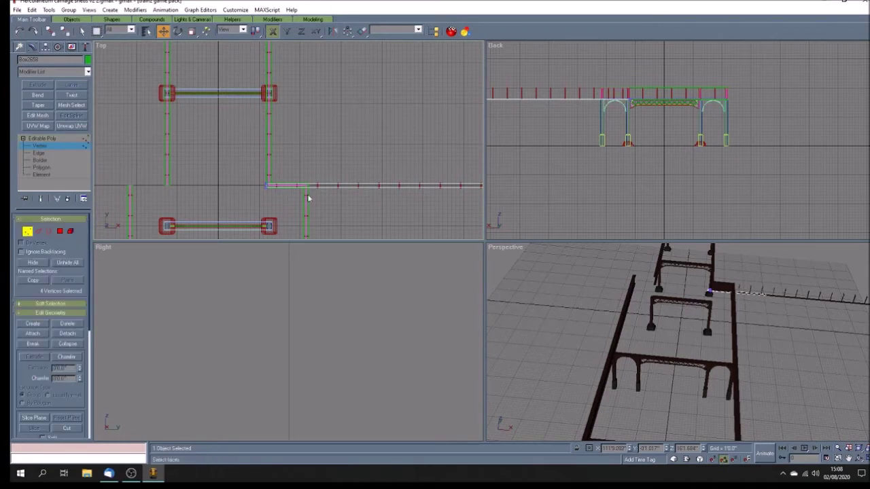
click(289, 194)
Step: Drag the beam's right-end vertices left until it stops at the corner
scroll(289, 194, down, 3)
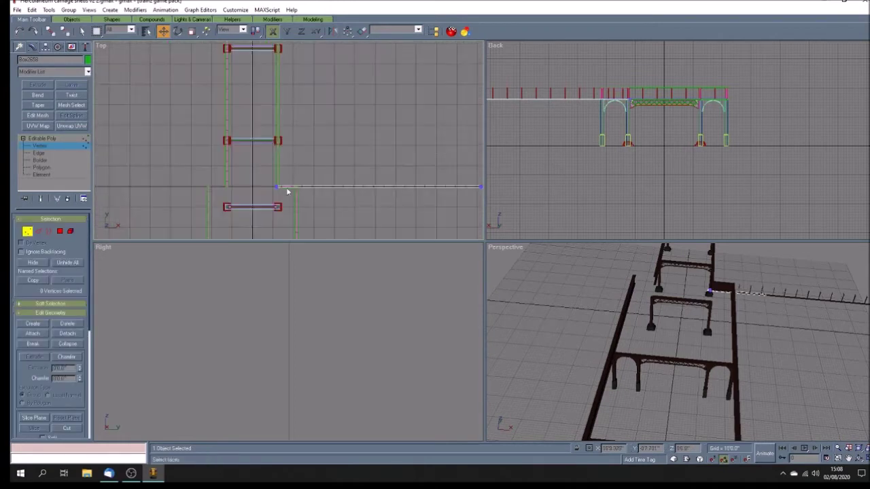
scroll(418, 191, down, 3)
drag(439, 182, 457, 209)
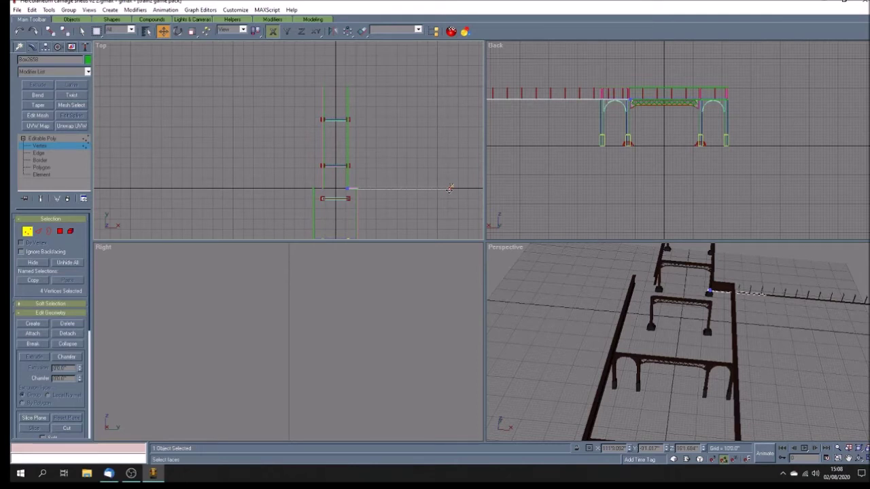
drag(448, 188, 358, 198)
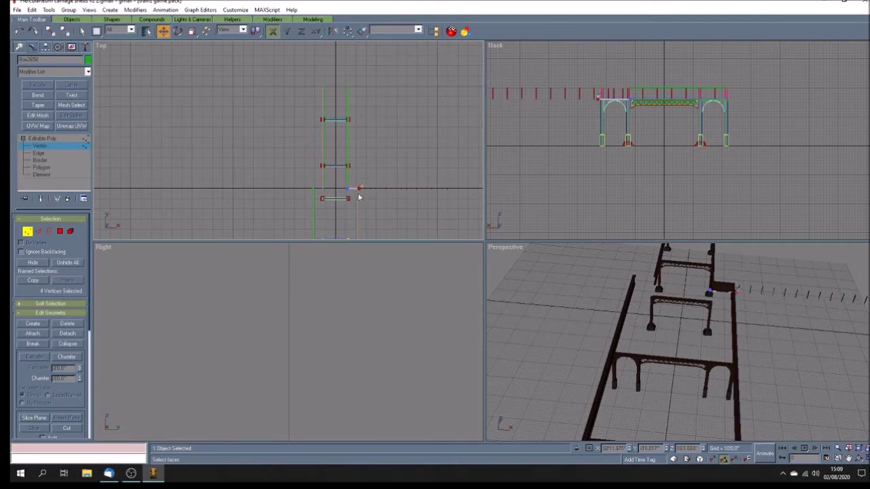
scroll(357, 194, up, 5)
scroll(334, 181, up, 5)
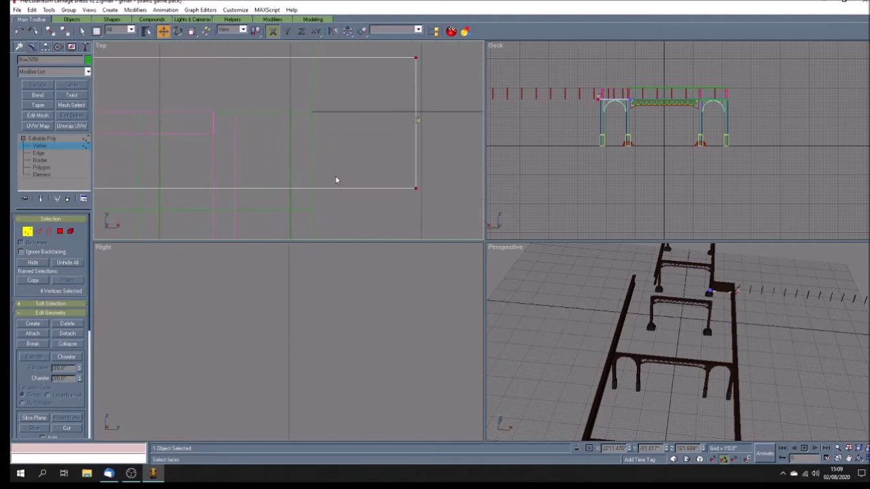
drag(417, 189, 314, 185)
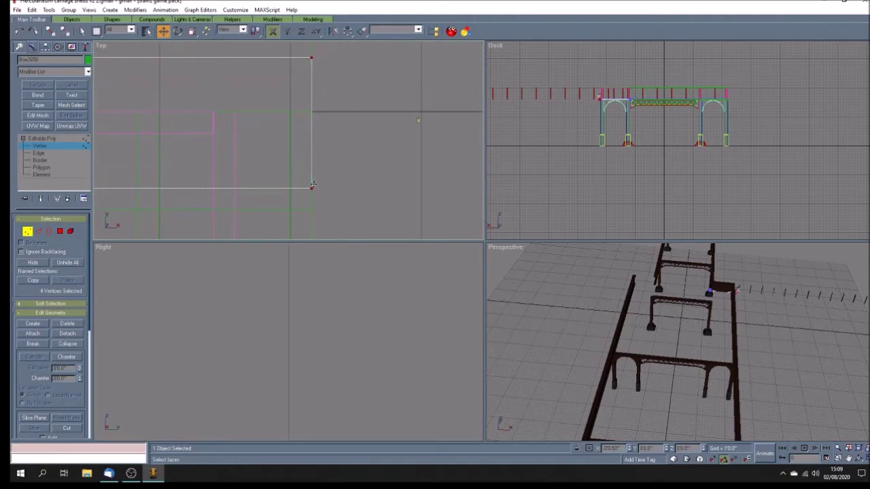
scroll(357, 179, down, 5)
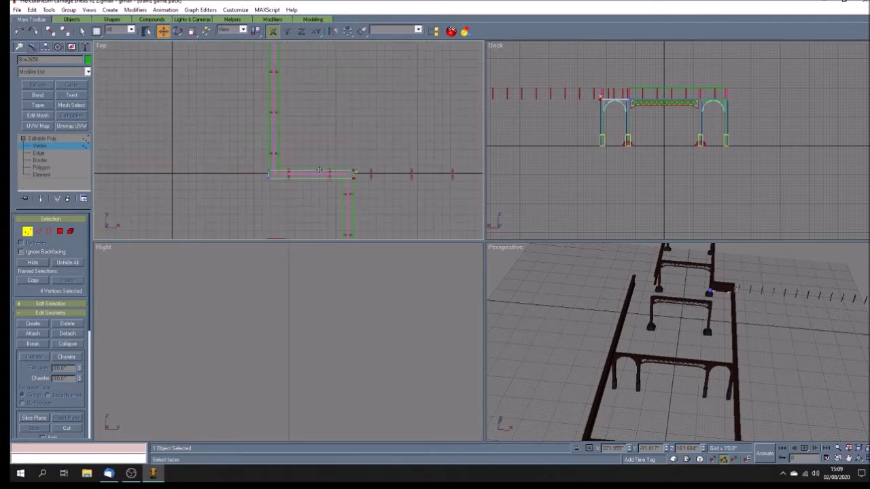
click(55, 140)
Step: Pan the Top view, window-select the 36 small markers and delete them
click(305, 198)
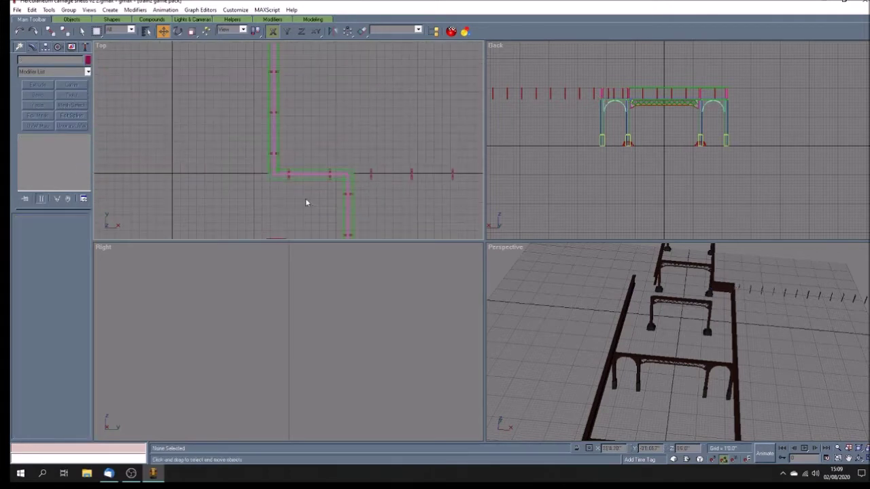
scroll(304, 197, down, 3)
scroll(385, 203, down, 3)
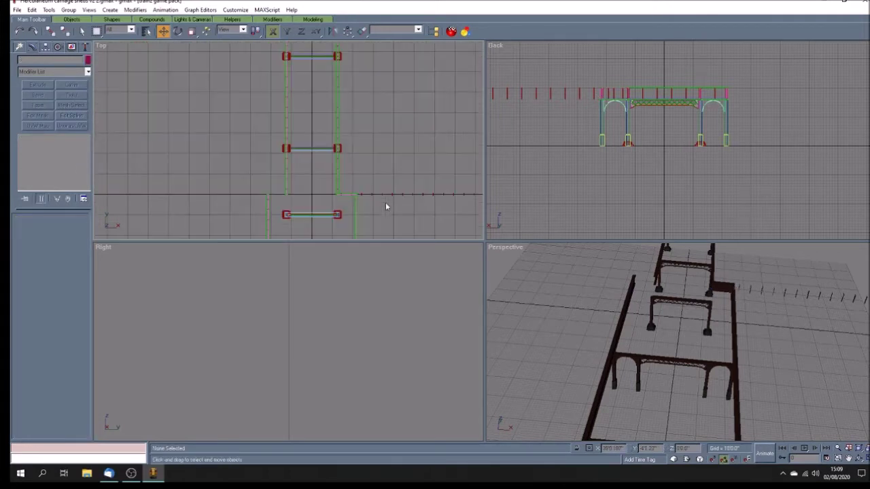
scroll(390, 214, down, 2)
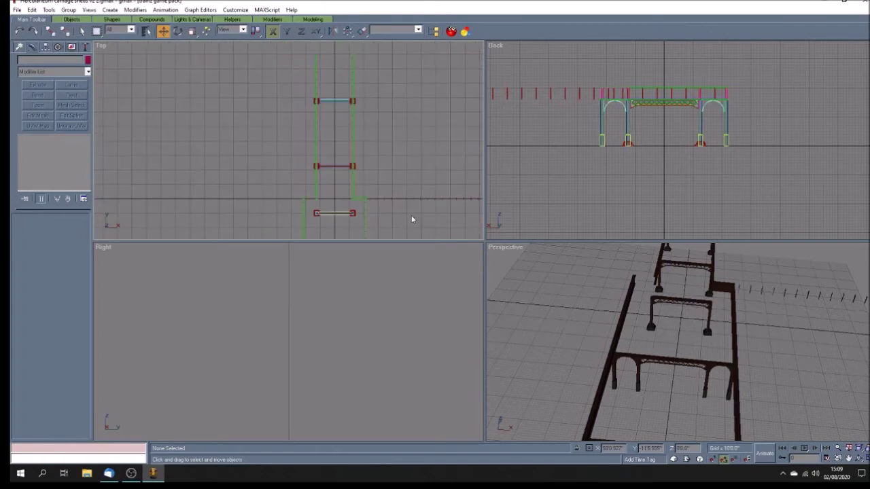
click(848, 449)
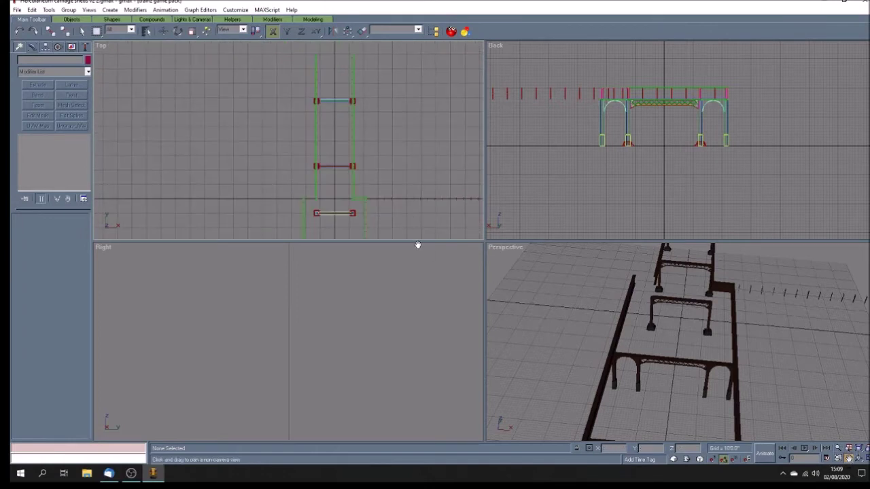
drag(432, 216, 291, 174)
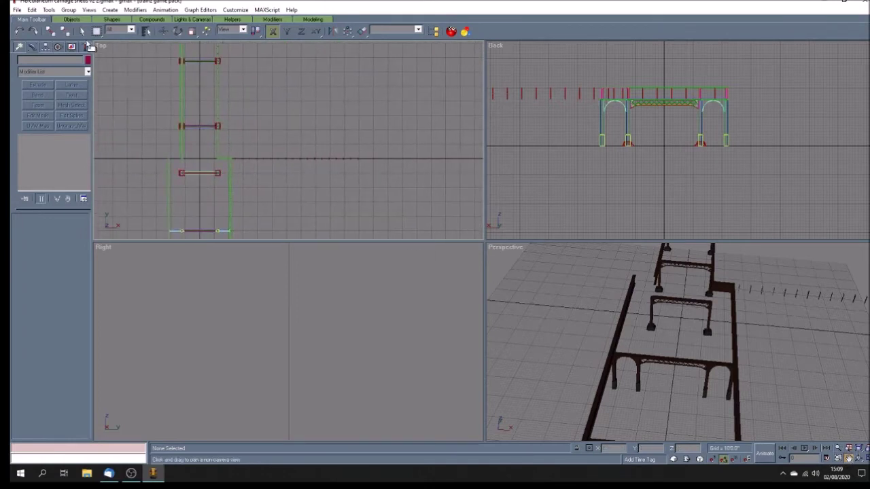
right_click(303, 135)
drag(373, 147, 234, 182)
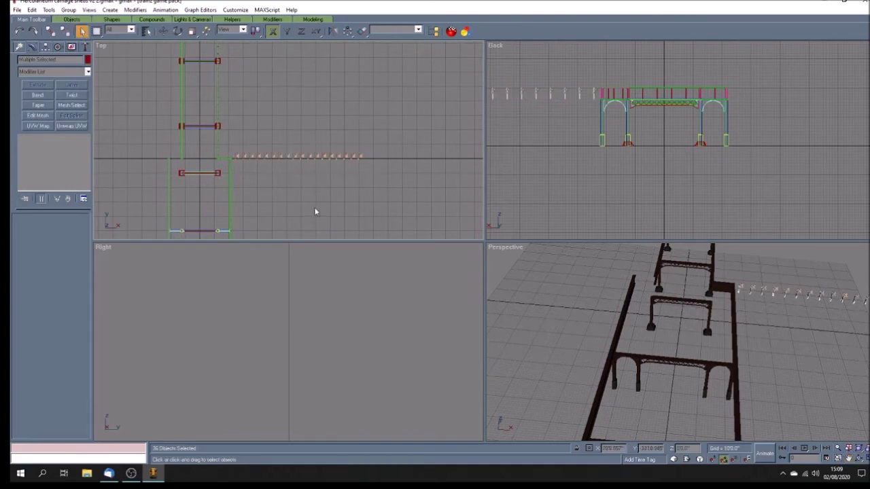
key(Delete)
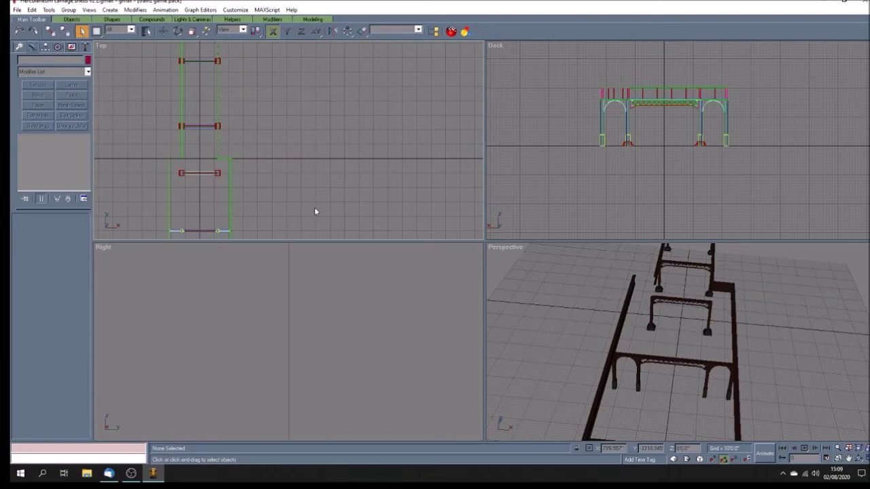
Step: Orbit and pan the Perspective view to show the whole beam structure
click(858, 458)
mouse_move(706, 318)
mouse_down()
mouse_move(690, 316)
mouse_move(750, 319)
mouse_up()
click(848, 458)
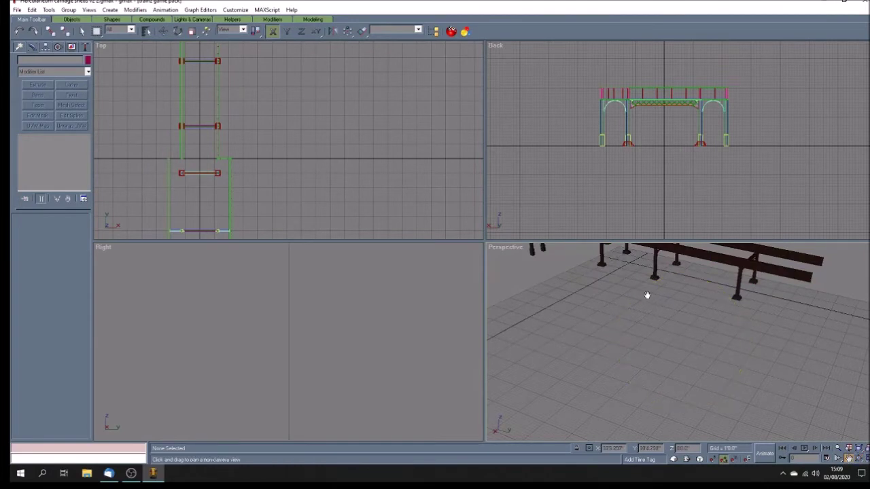
drag(647, 295, 720, 386)
Step: Maximize and orbit the Perspective view, select the short wall box, and show its Pivot settings
click(864, 459)
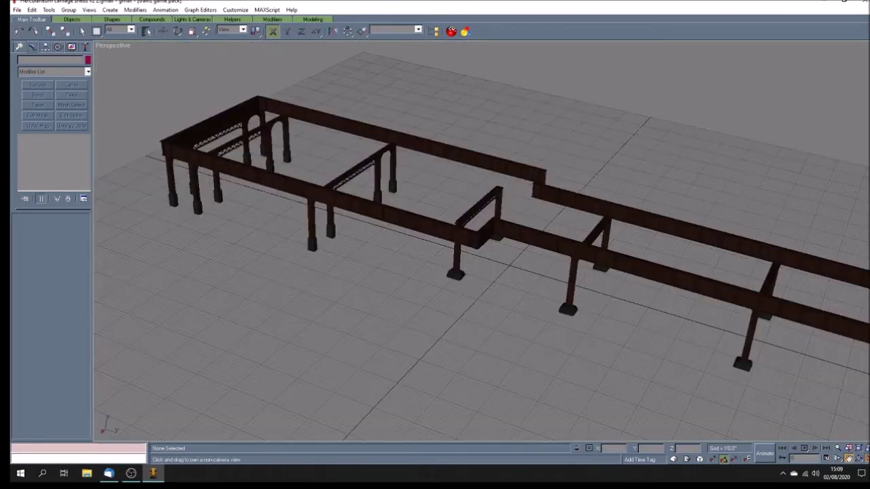
click(858, 459)
mouse_move(520, 292)
mouse_down()
mouse_move(534, 289)
mouse_move(505, 272)
mouse_move(460, 273)
mouse_up()
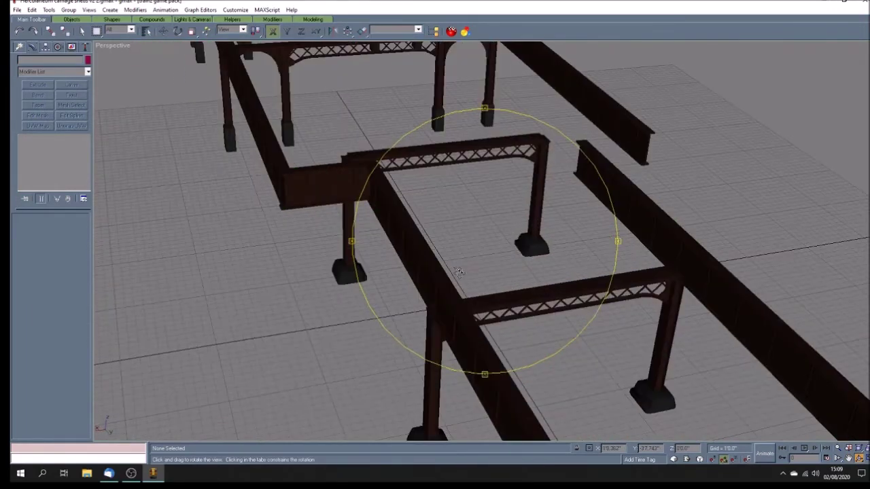
click(81, 32)
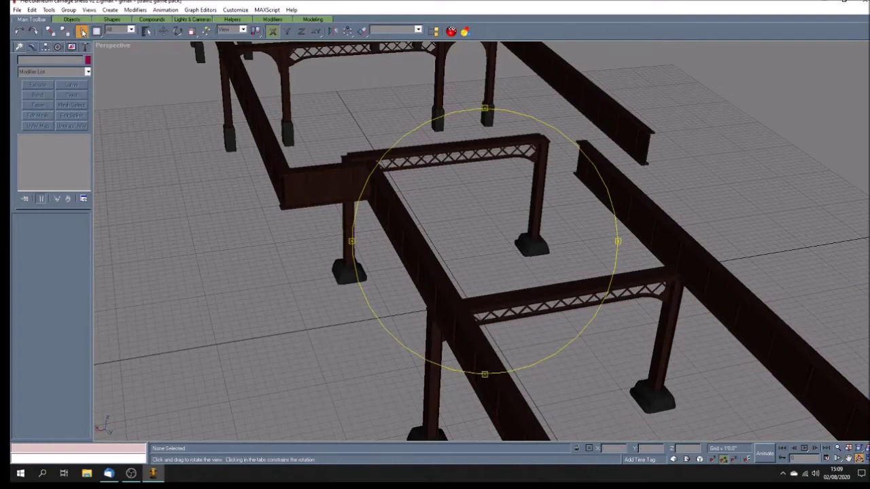
click(319, 187)
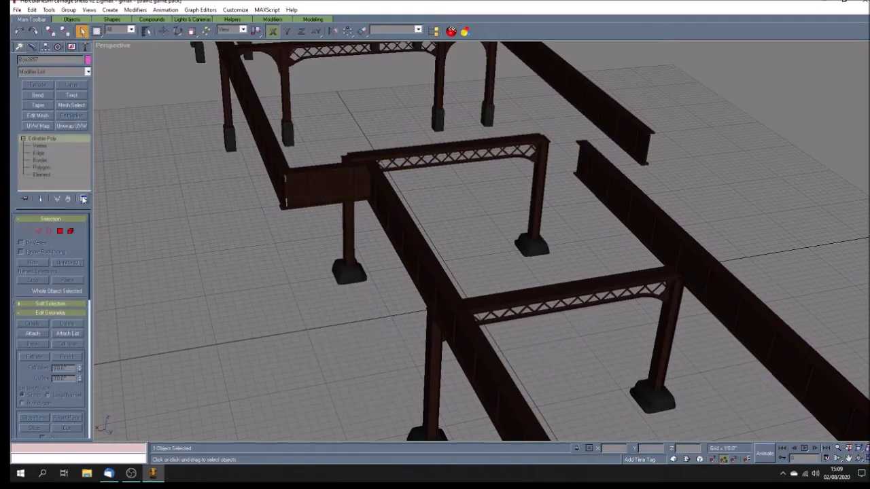
click(46, 48)
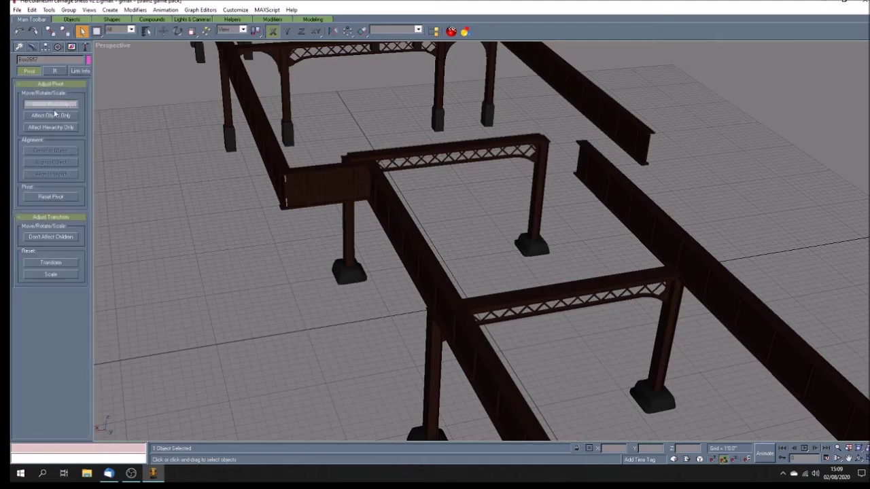
Step: Align the wall panel's pivot to the world axes
click(53, 105)
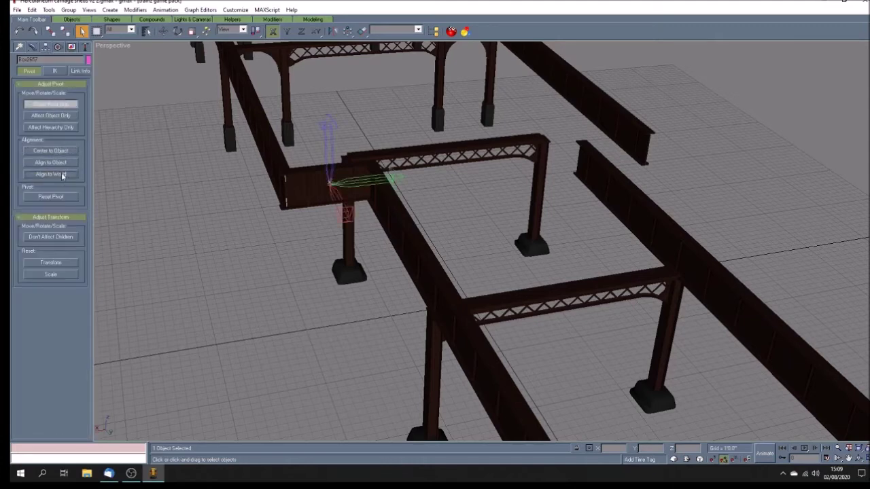
click(62, 175)
click(75, 105)
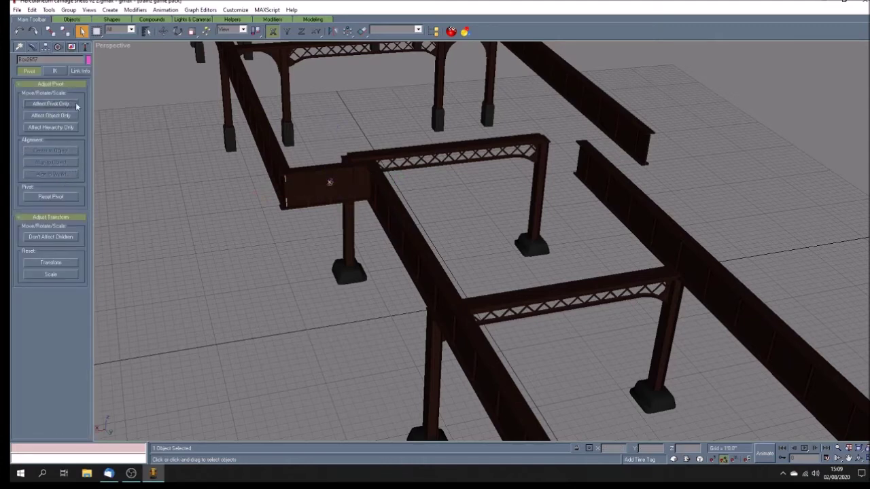
Step: Add an Unwrap UVW modifier to the panel and edit its face UVs
click(32, 46)
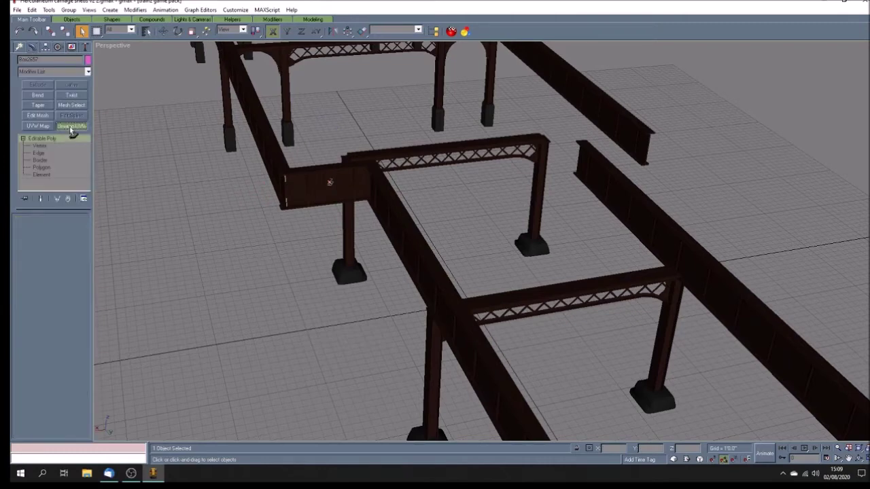
click(69, 126)
click(32, 138)
click(54, 145)
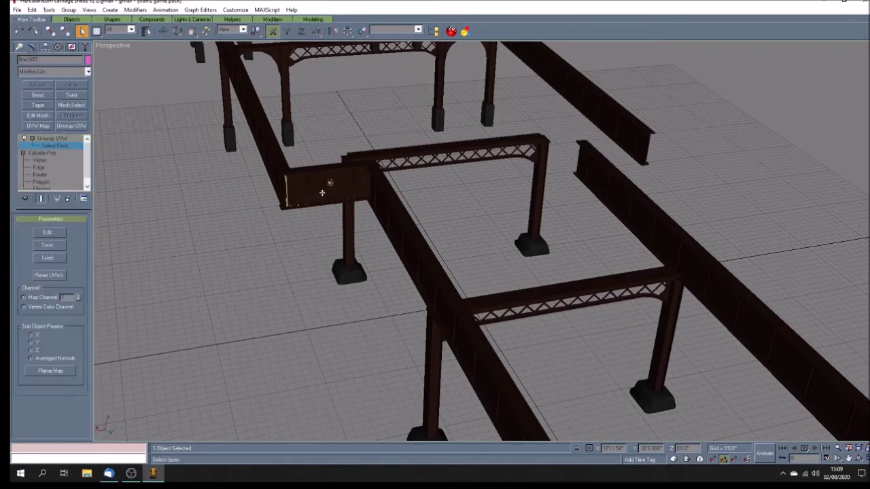
click(49, 233)
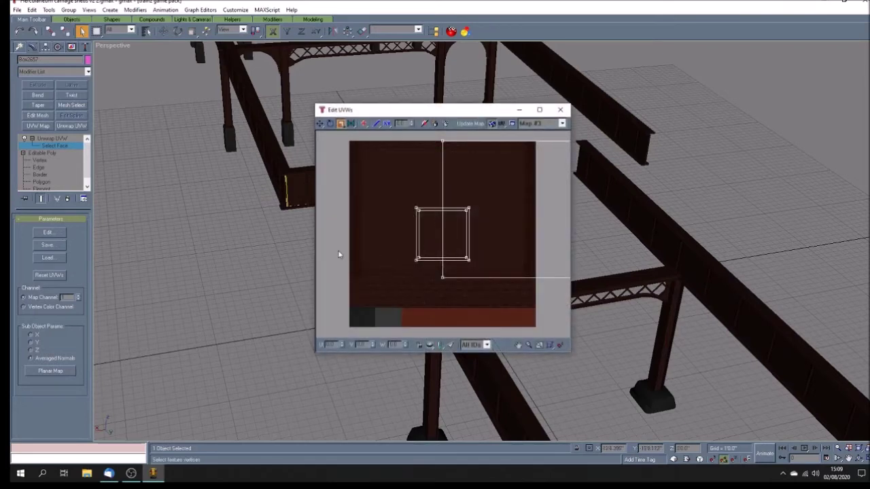
Step: Set the selected left UV vertices to U 0
scroll(338, 251, down, 3)
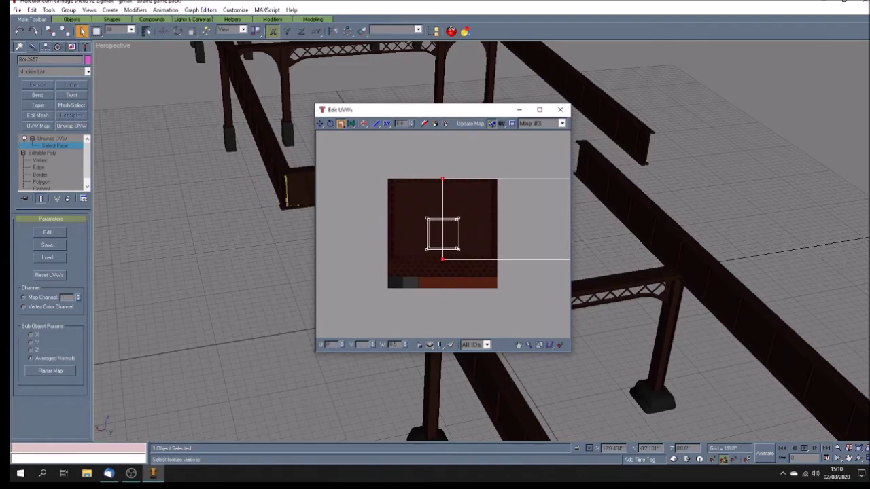
text(0)
key(Return)
click(376, 272)
click(519, 344)
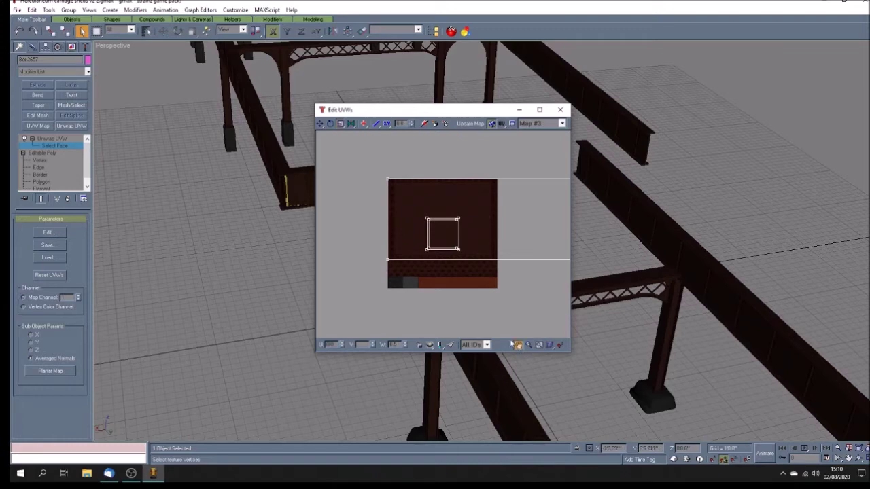
scroll(390, 268, down, 10)
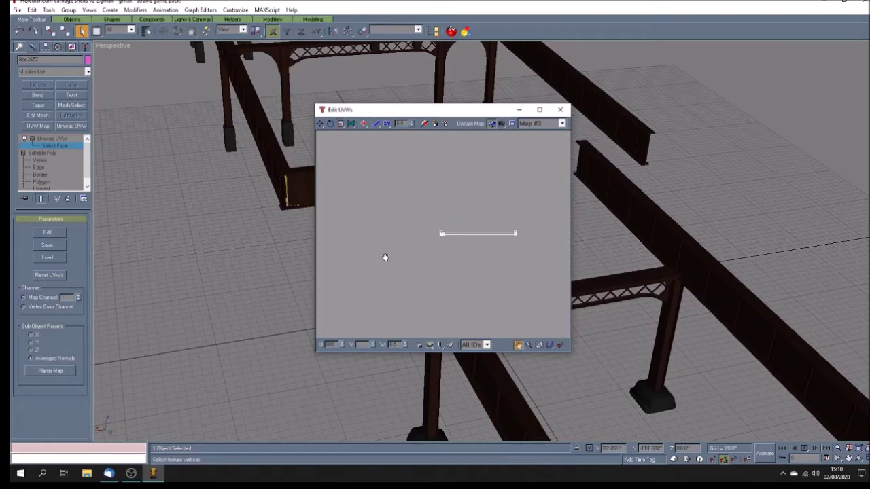
Step: Select the right-hand UV vertex and set its U value to 0
click(319, 124)
drag(500, 218, 534, 258)
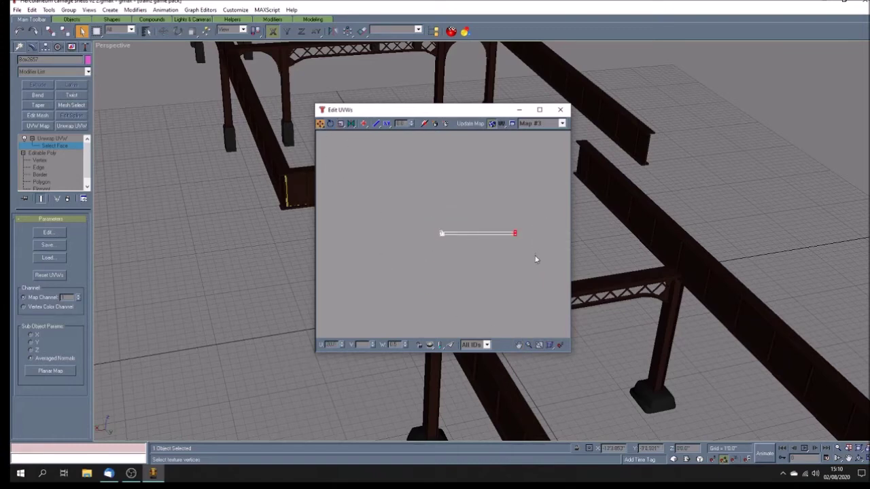
click(331, 344)
text(0)
key(Return)
click(467, 246)
Step: Marquee-select the square's right-edge UV vertices and move the editor window aside
click(518, 344)
scroll(442, 238, down, 5)
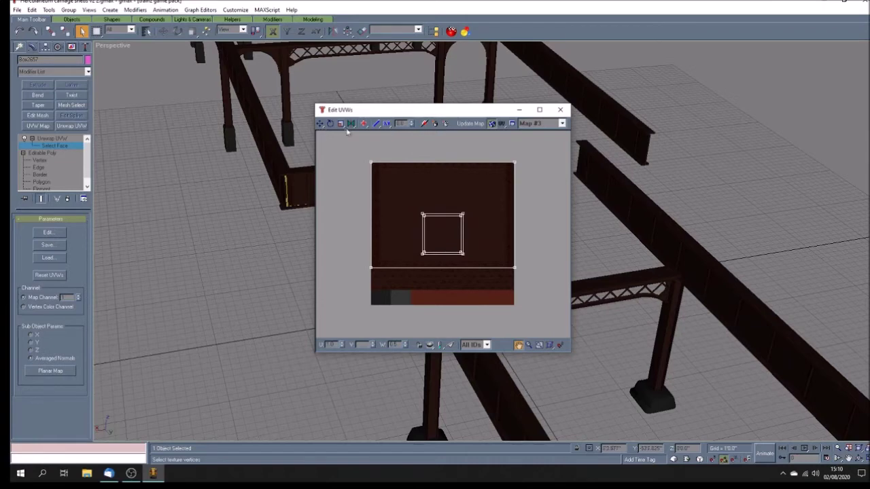
drag(342, 124, 386, 284)
ctrl+drag(535, 150, 503, 272)
drag(393, 114, 612, 114)
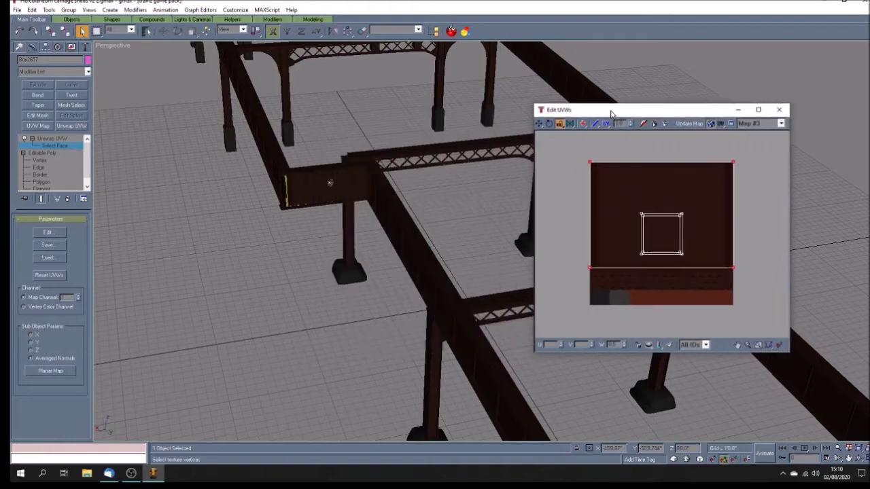
Step: Bring the wall panel into view and stretch its selected UVs wider horizontally
click(858, 458)
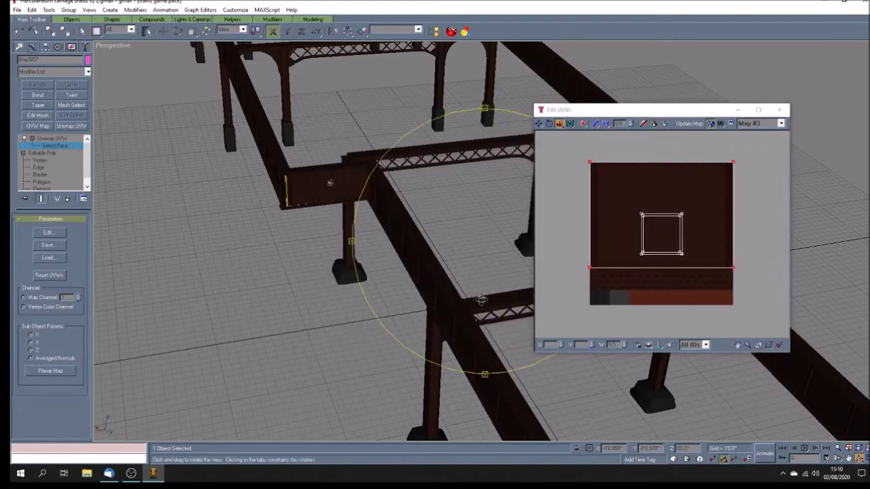
mouse_move(480, 300)
mouse_down()
mouse_move(468, 285)
mouse_move(476, 289)
mouse_up()
drag(453, 252, 455, 254)
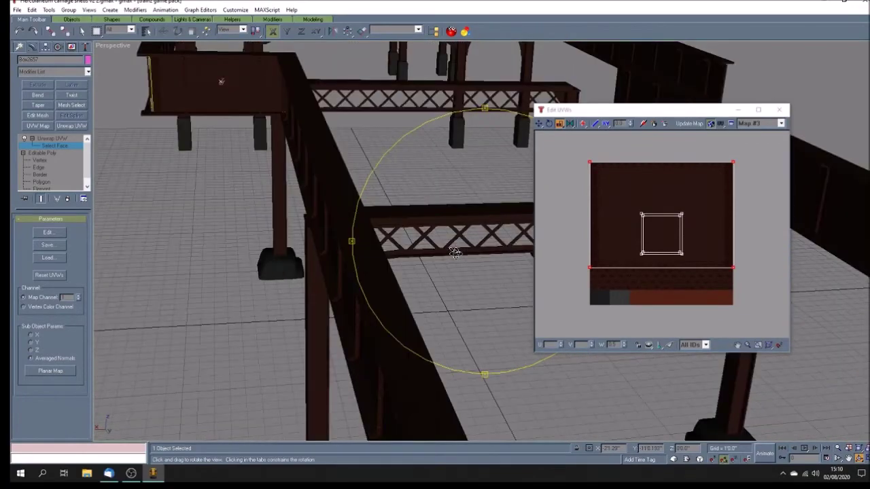
click(848, 458)
drag(176, 133, 308, 284)
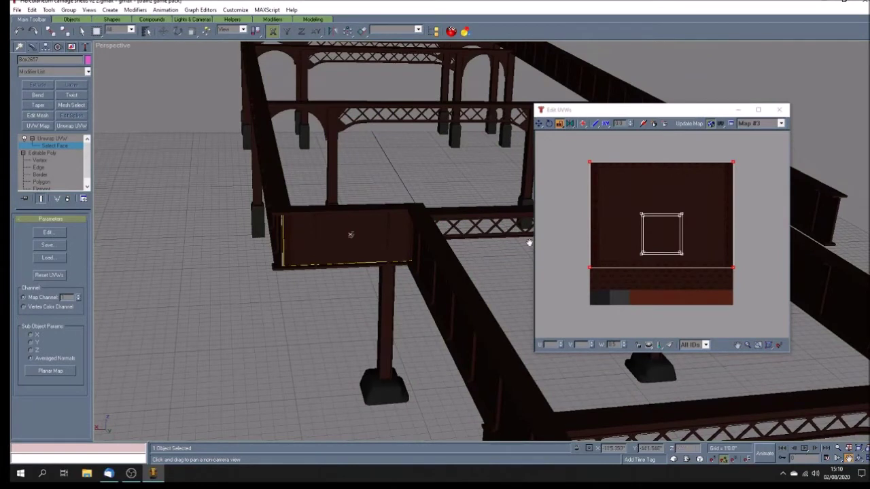
click(564, 131)
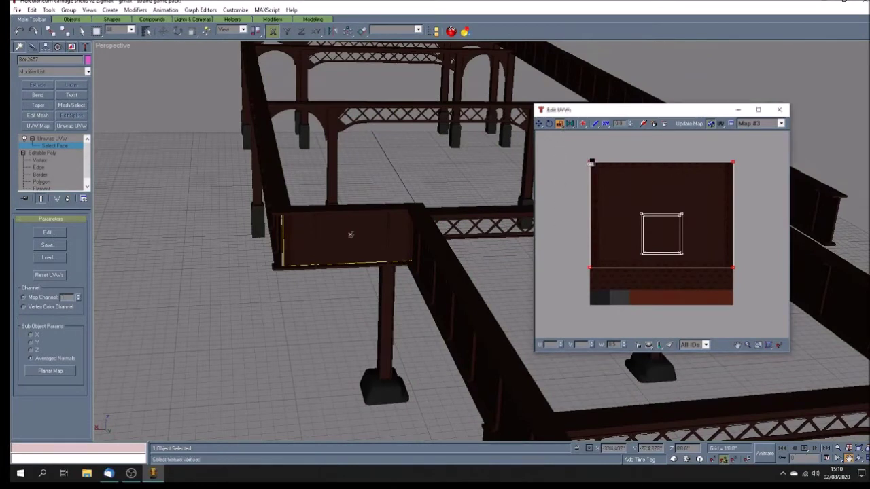
drag(590, 163, 564, 163)
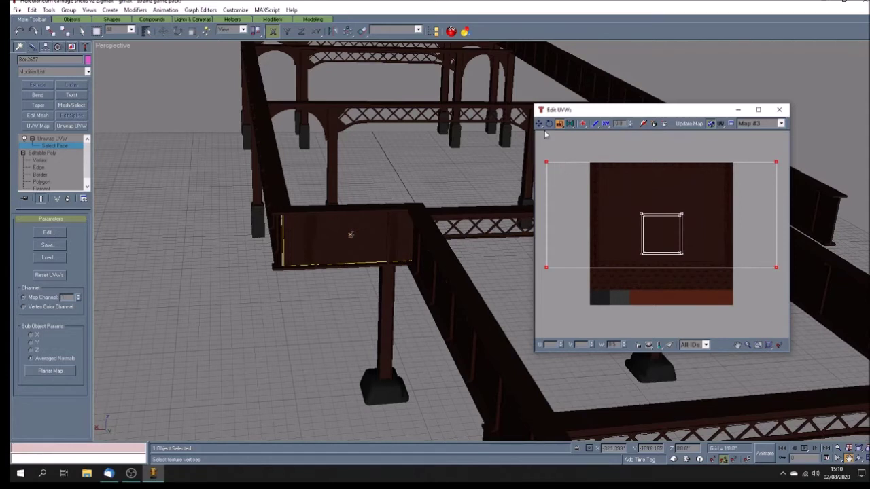
Step: Rescale the UV rectangle wider and shift it slightly right in the UV editor
drag(539, 124, 551, 162)
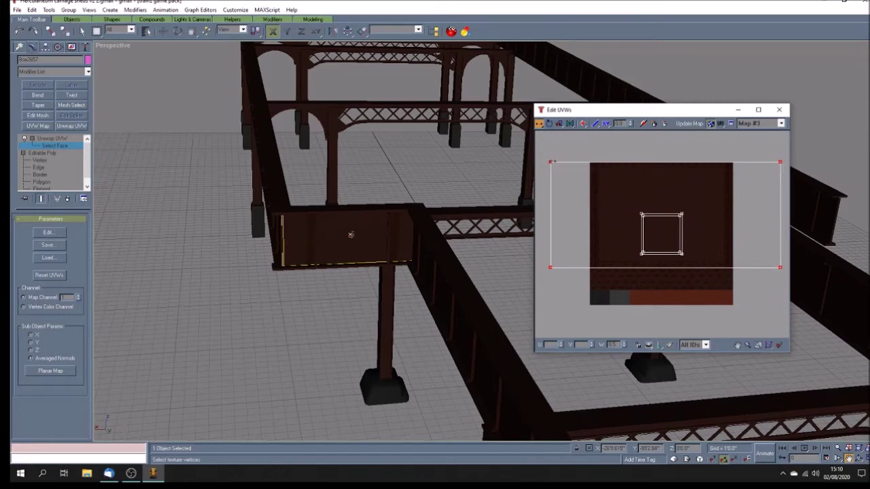
click(559, 124)
drag(547, 164, 553, 163)
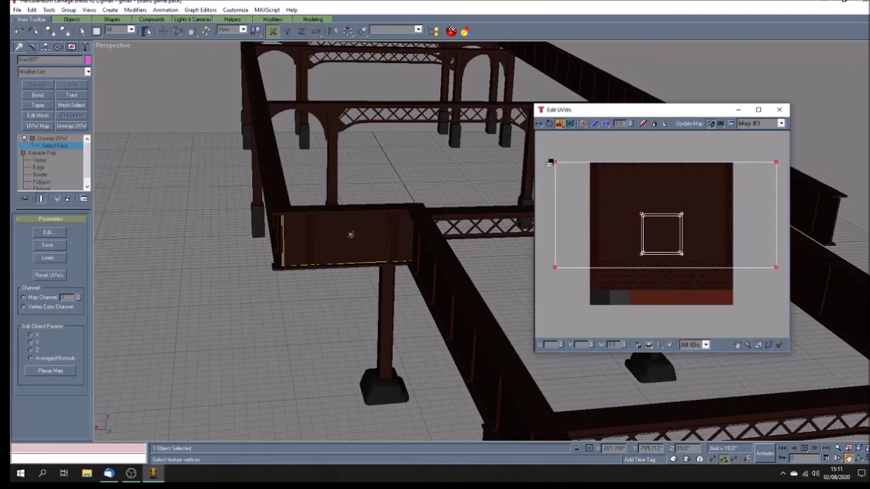
click(538, 124)
drag(555, 163, 559, 162)
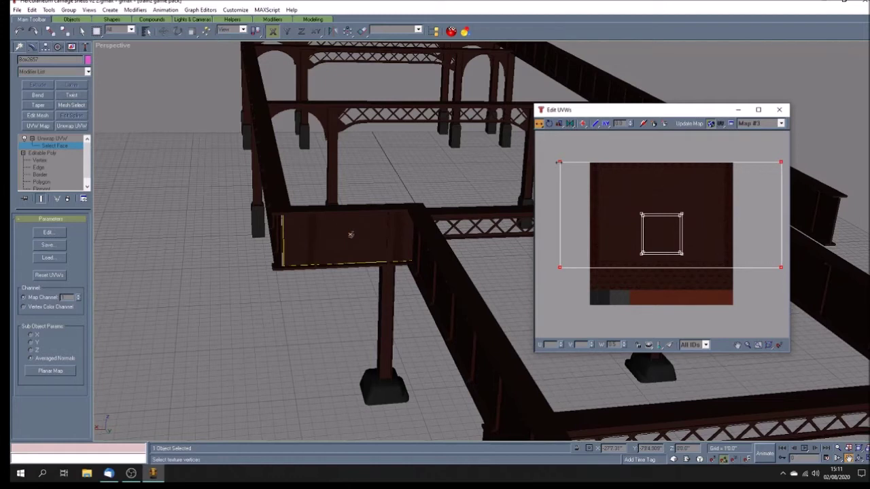
click(559, 124)
drag(560, 163, 552, 161)
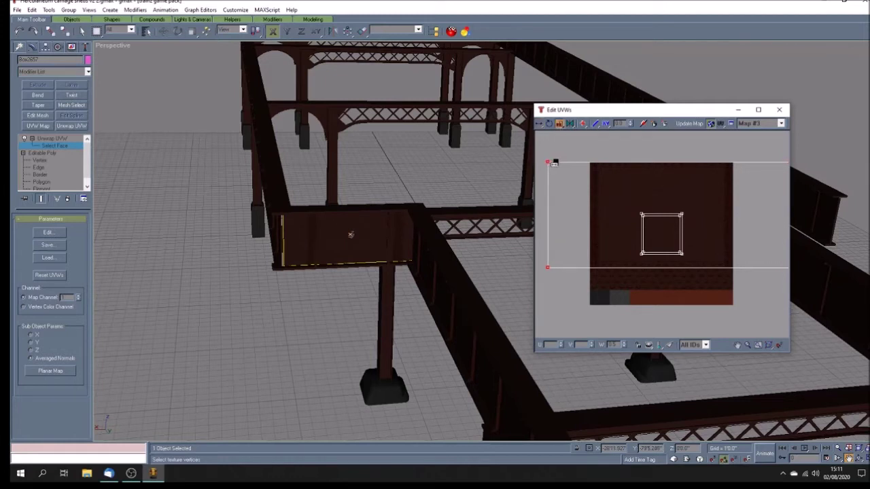
click(539, 124)
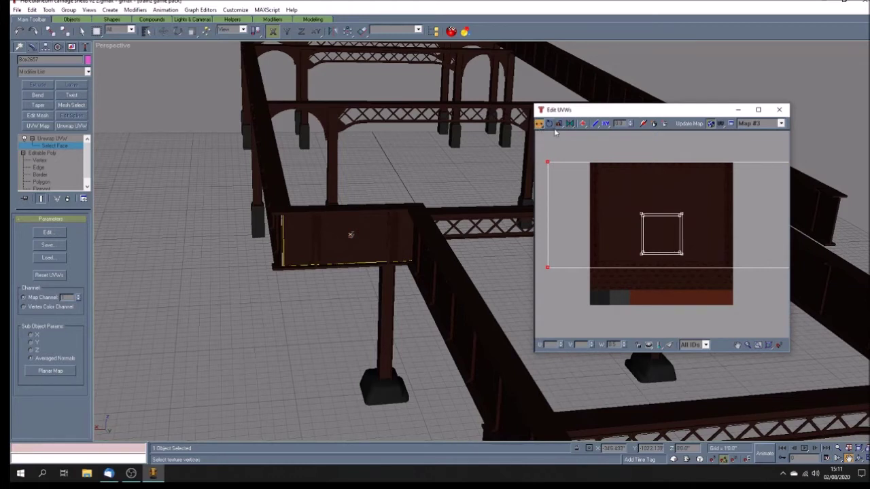
click(738, 345)
drag(640, 277, 665, 277)
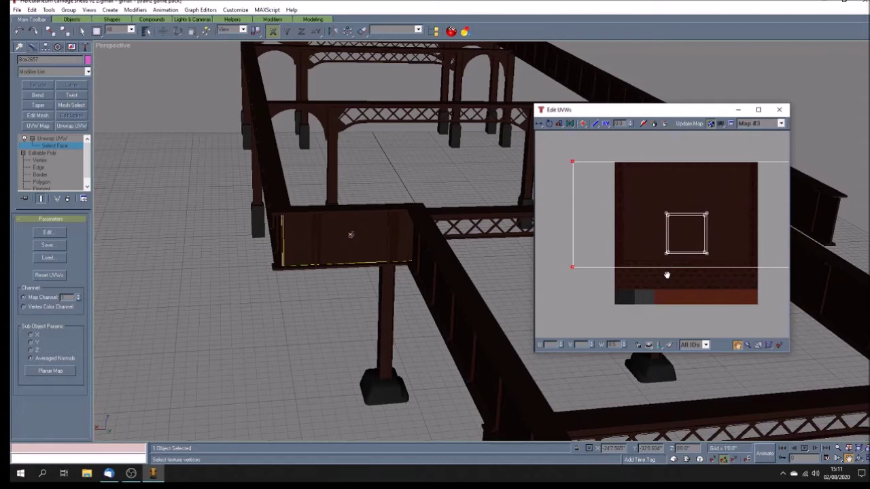
scroll(666, 275, down, 2)
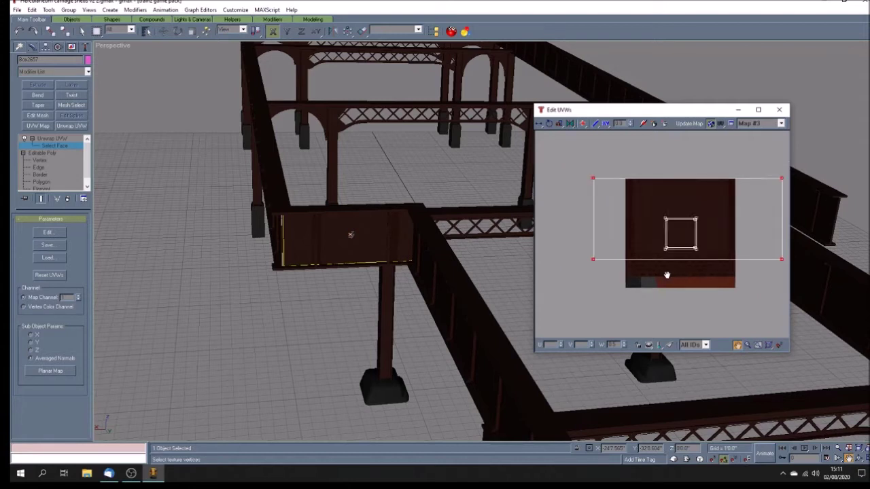
Step: Fine-tune the UV width and centring, then close Edit UVWs and exit face mode
click(559, 124)
drag(593, 179, 591, 178)
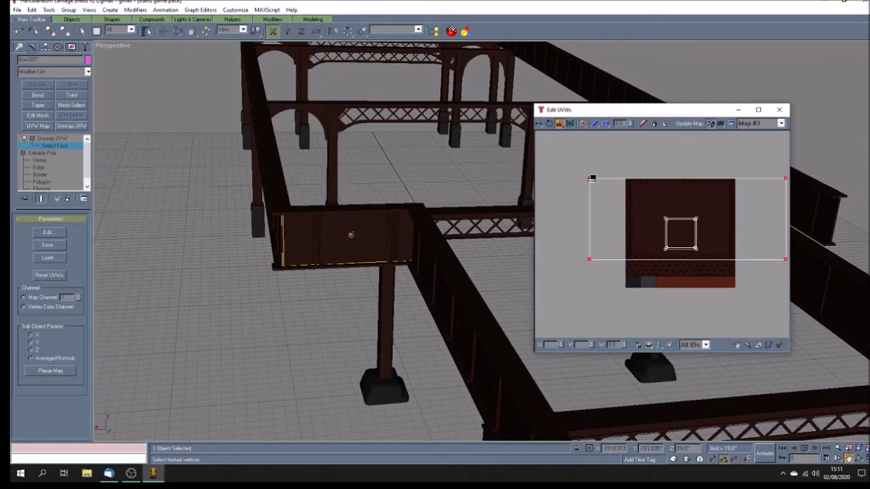
click(539, 124)
drag(591, 179, 587, 179)
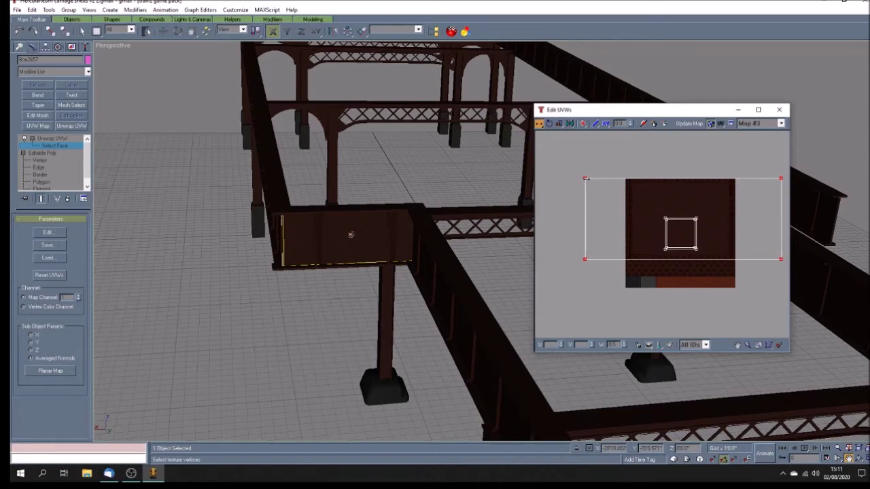
click(560, 123)
drag(585, 179, 584, 179)
click(538, 124)
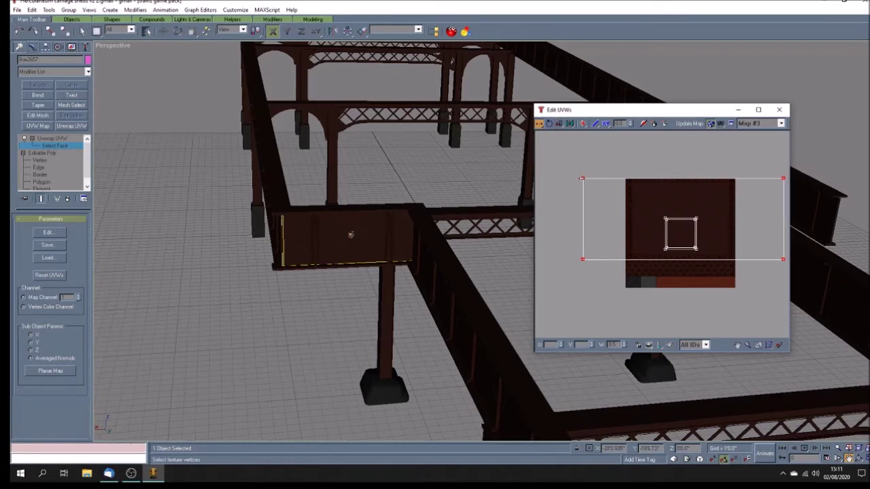
drag(579, 178, 581, 178)
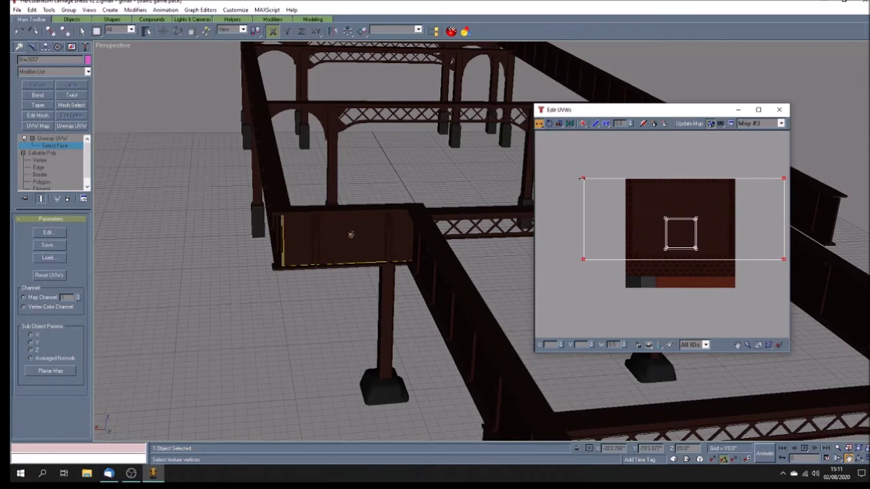
drag(582, 178, 581, 178)
click(779, 109)
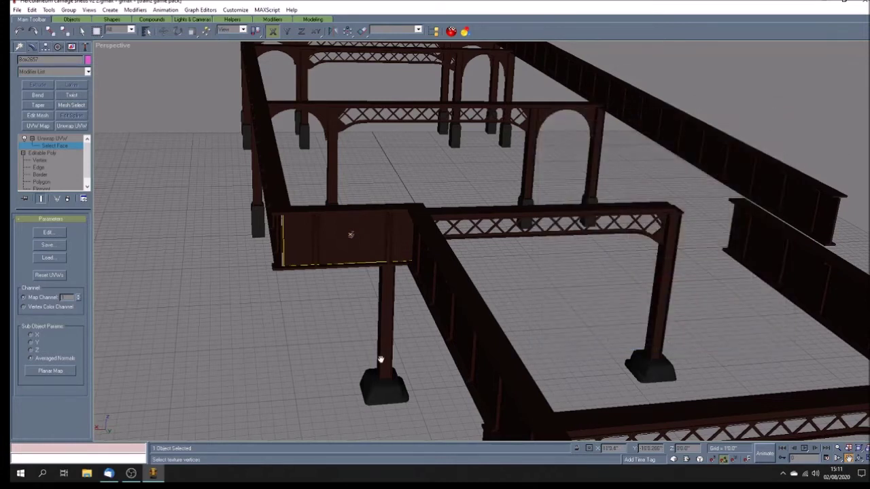
click(70, 143)
Step: Reorient the view and select the first two wall boxes of the door panel
click(338, 301)
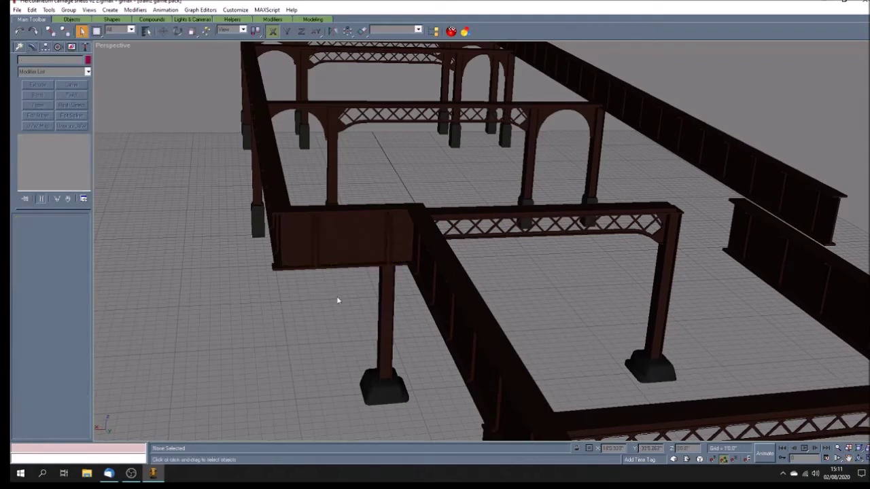
click(859, 459)
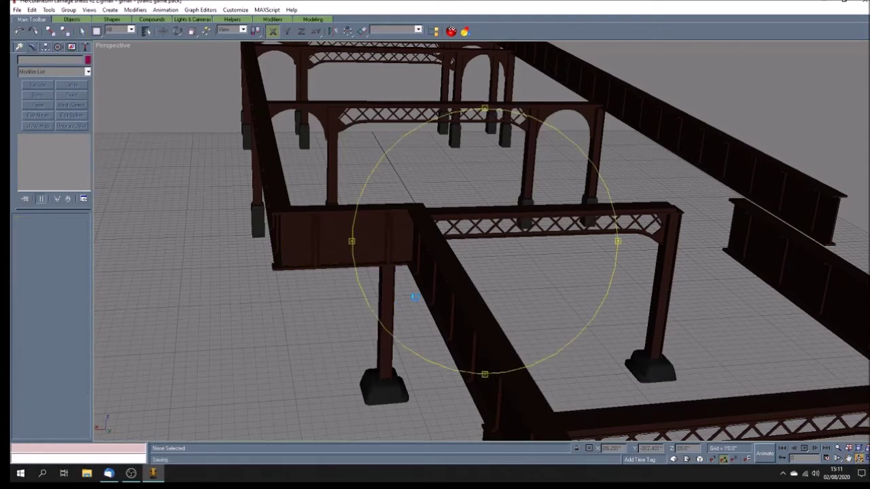
drag(437, 301, 435, 299)
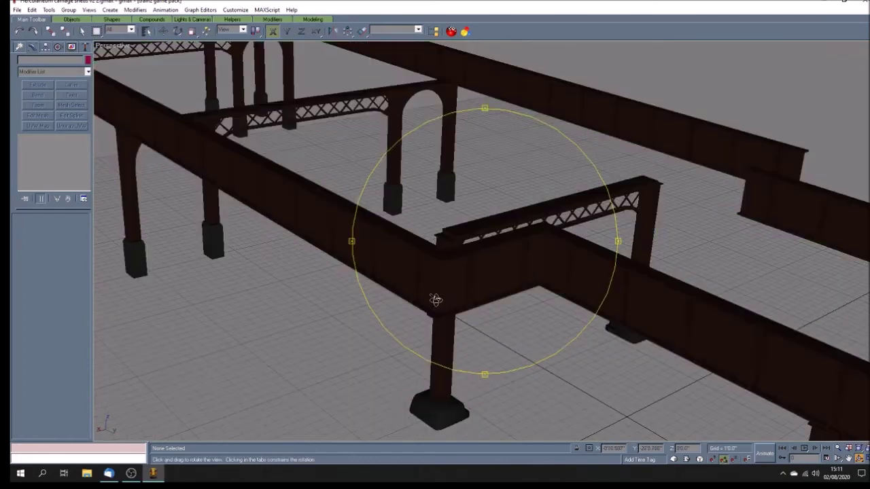
mouse_move(488, 314)
mouse_down()
mouse_move(534, 336)
mouse_move(453, 336)
mouse_up()
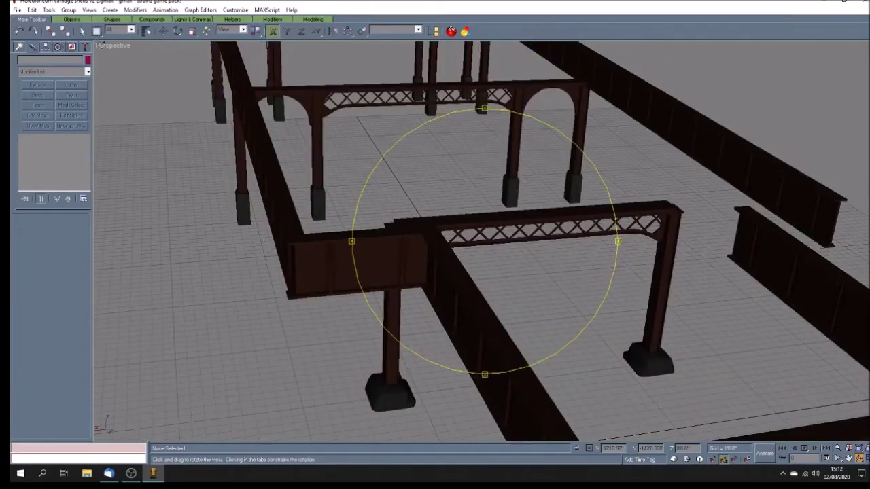
click(81, 31)
click(352, 246)
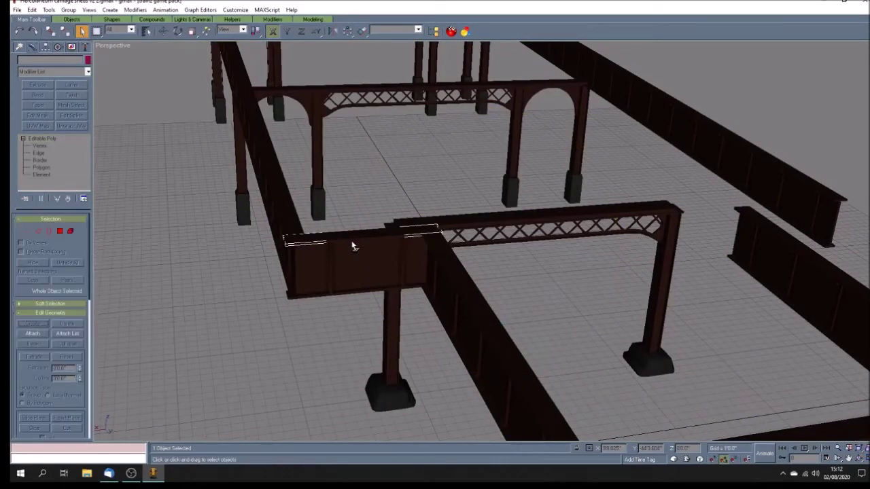
ctrl+click(358, 257)
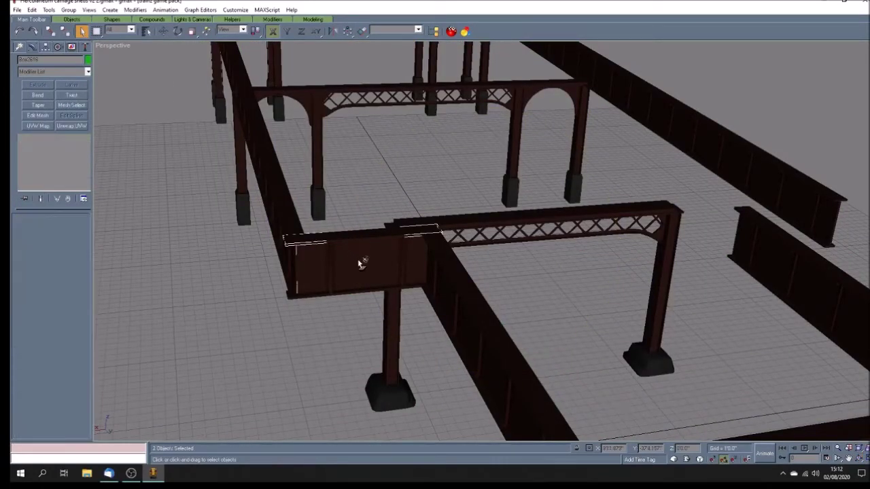
click(343, 318)
click(330, 275)
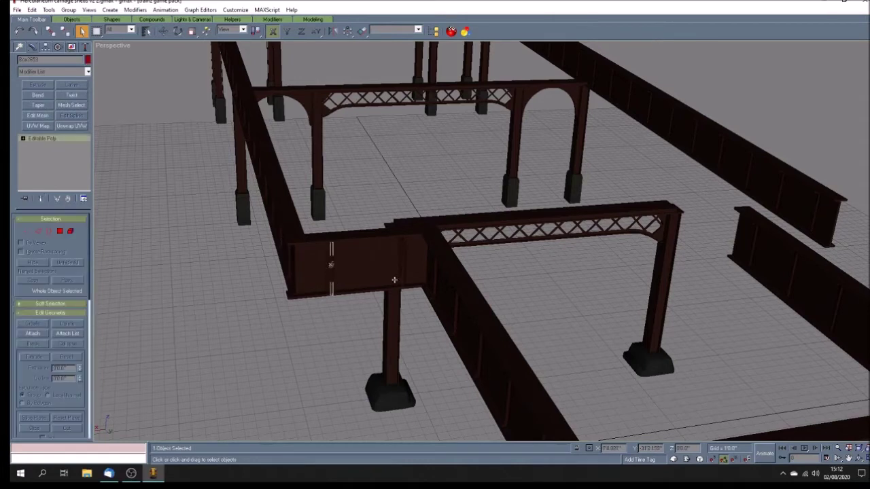
ctrl+click(402, 269)
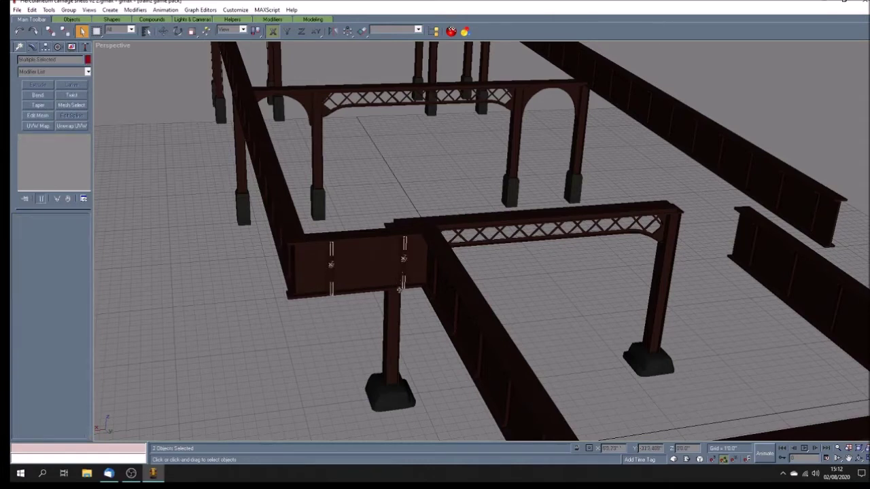
Step: Reframe the door panel and add the remaining parts plus top and bottom beams, seven in total
click(858, 459)
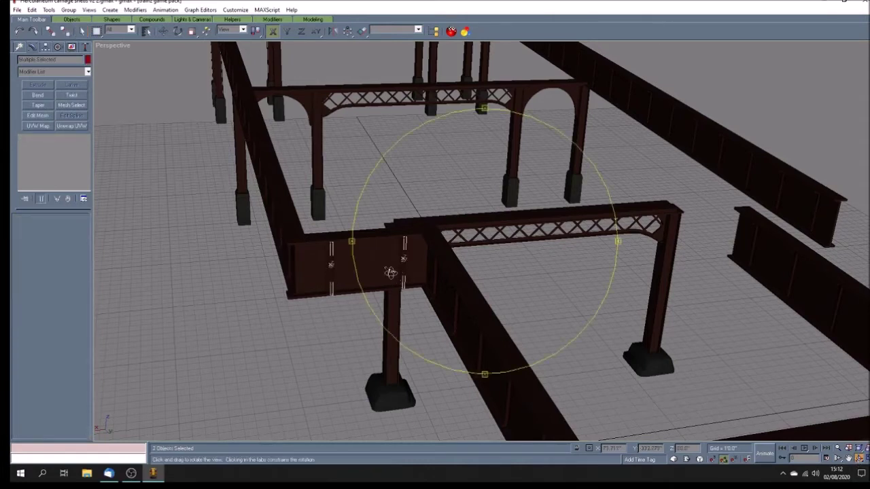
mouse_move(391, 271)
mouse_down()
mouse_move(447, 282)
mouse_move(546, 279)
mouse_up()
click(848, 458)
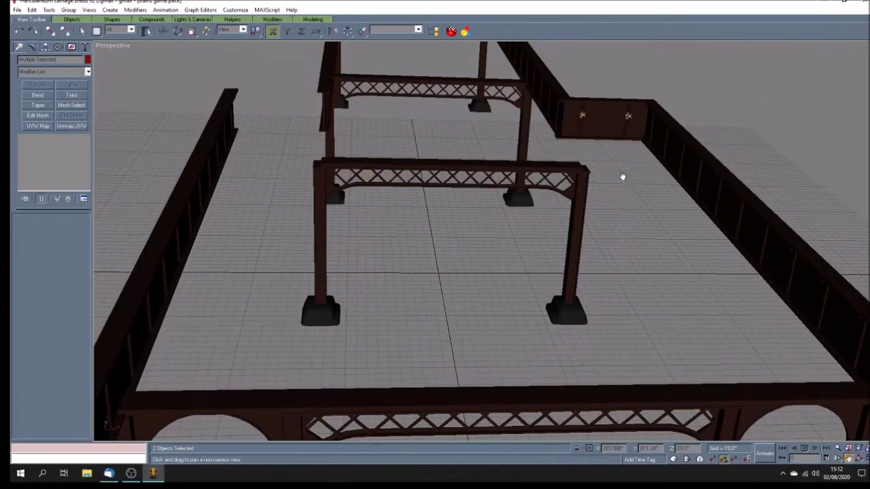
mouse_move(622, 177)
mouse_down()
mouse_move(553, 297)
mouse_move(530, 315)
mouse_up()
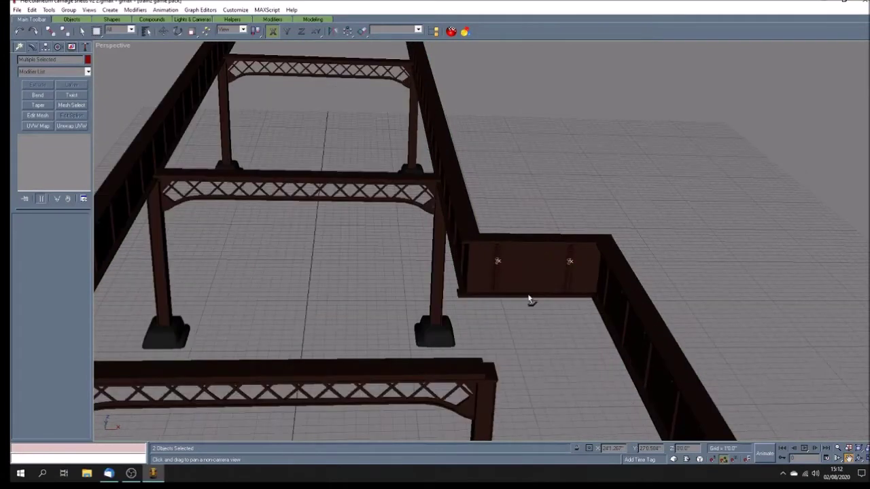
right_click(503, 303)
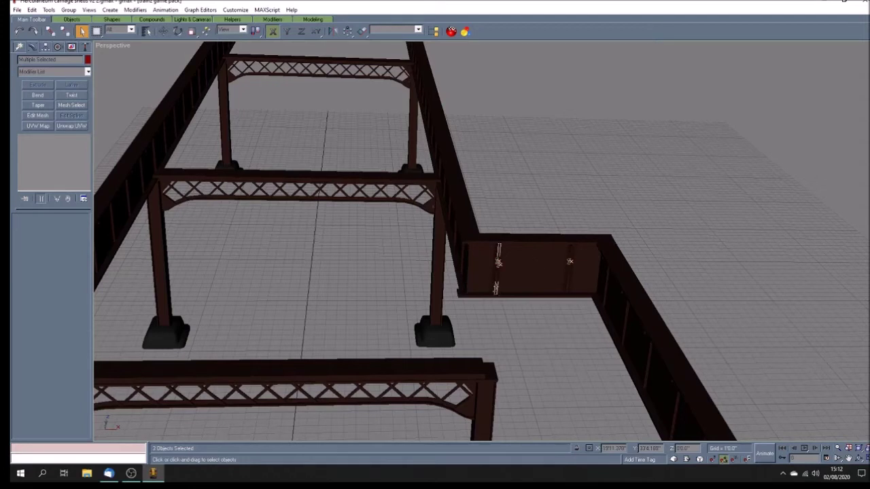
ctrl+click(570, 261)
ctrl+click(538, 276)
ctrl+click(517, 242)
ctrl+click(530, 297)
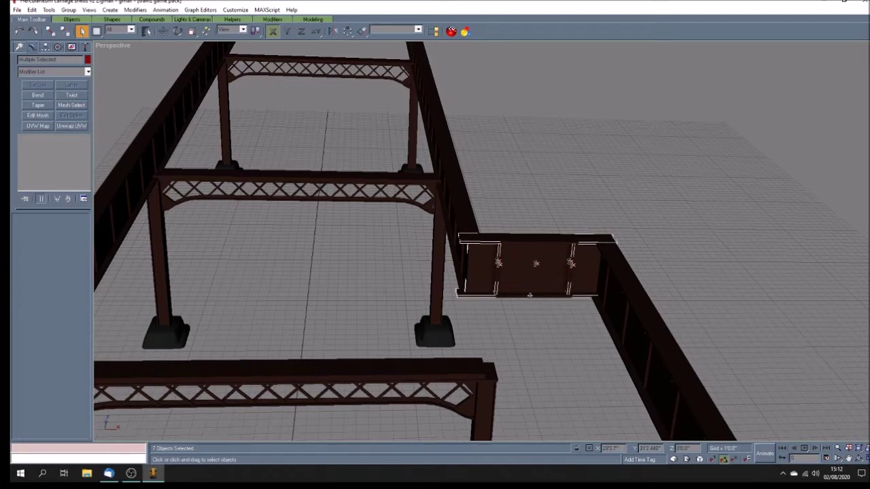
click(68, 10)
Step: Group the seven door-panel parts as Group205 and adjust its pivot
click(76, 20)
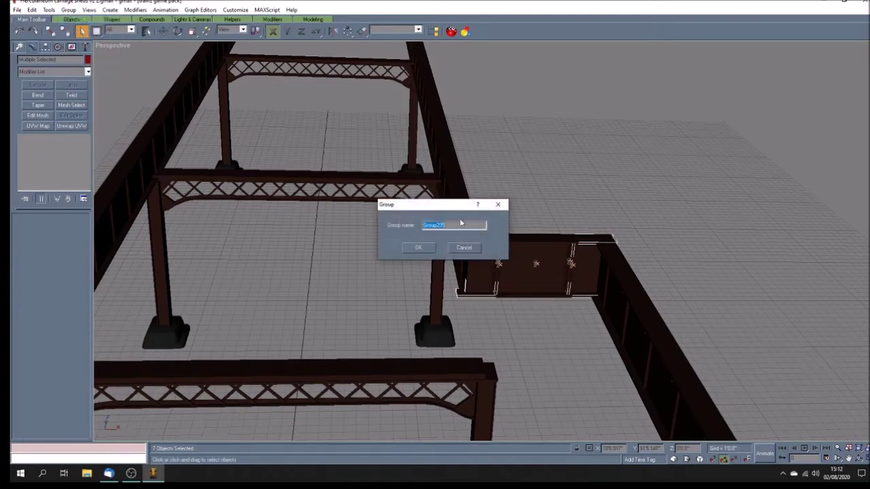
click(420, 247)
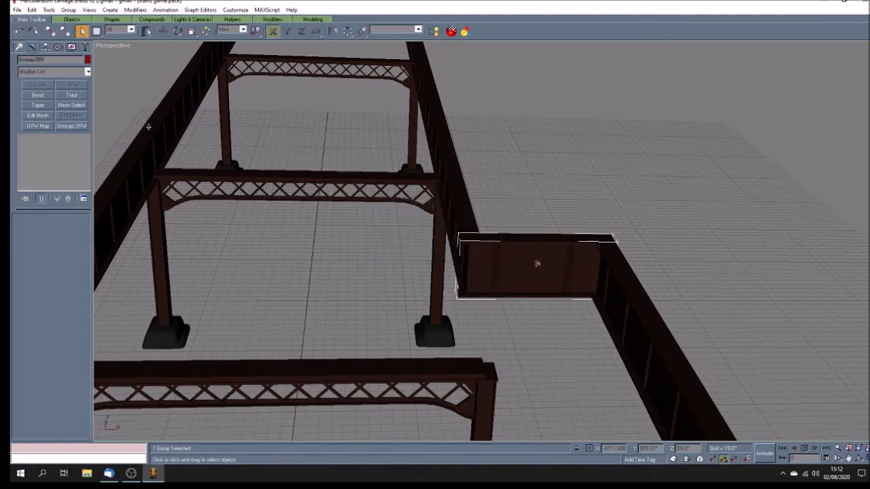
click(848, 459)
drag(359, 309, 507, 297)
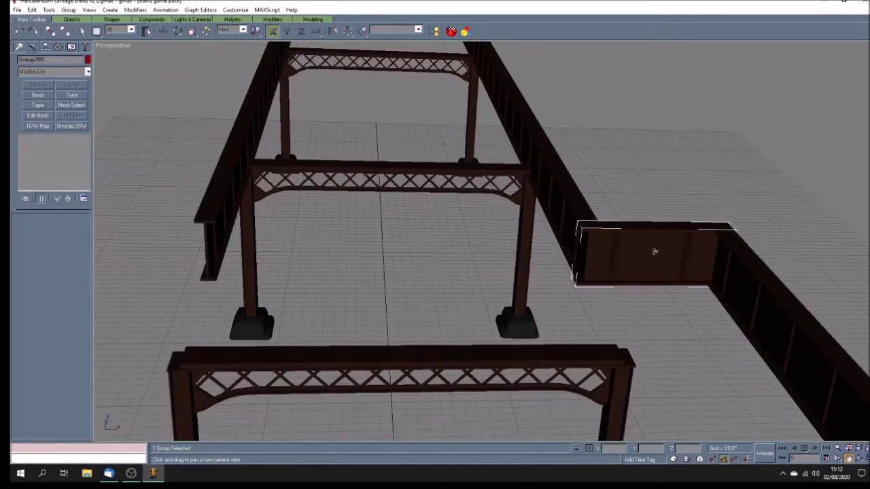
click(48, 49)
click(51, 104)
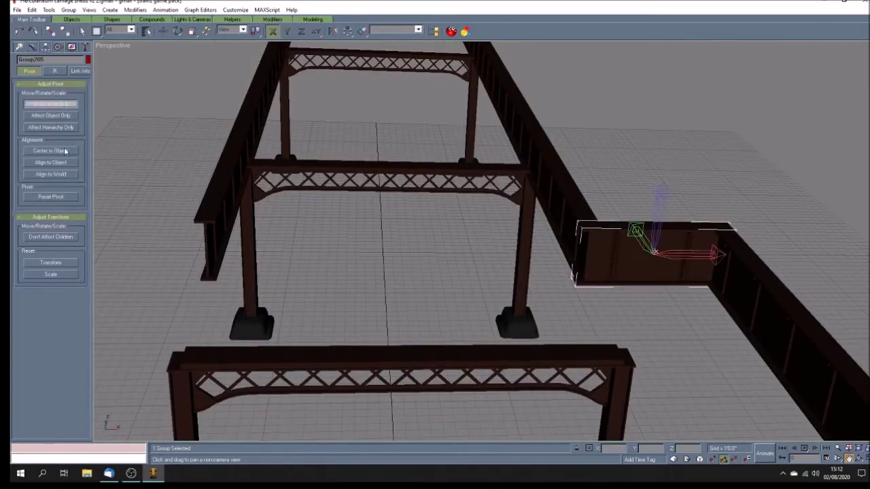
click(60, 105)
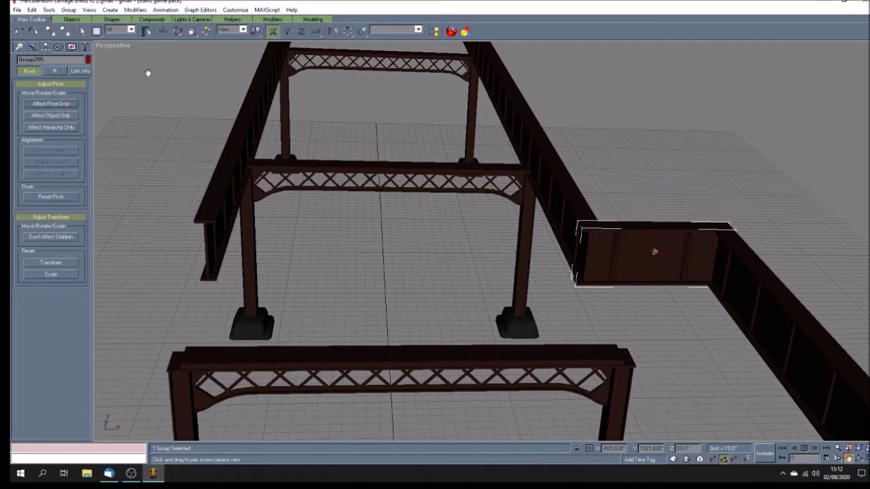
Step: Clone the group rotated 180° as Group206 and move it into the left wall
click(177, 31)
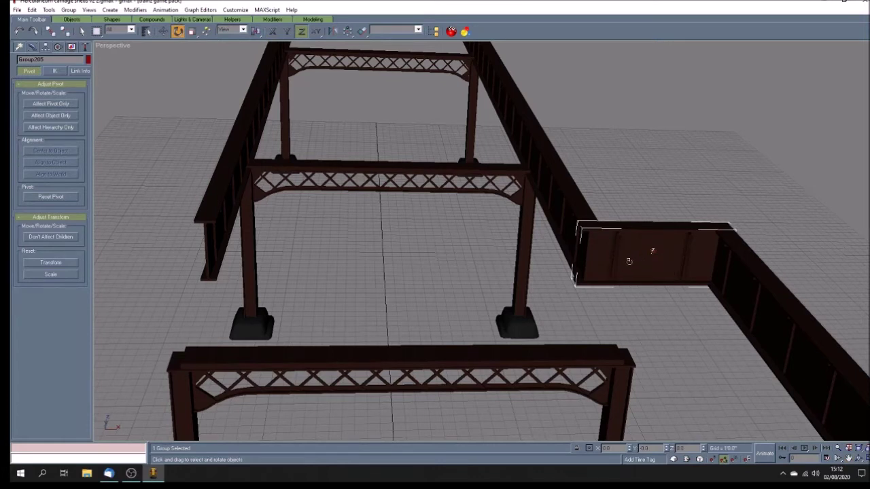
mouse_move(630, 258)
mouse_down()
mouse_move(651, 362)
mouse_move(627, 339)
mouse_up()
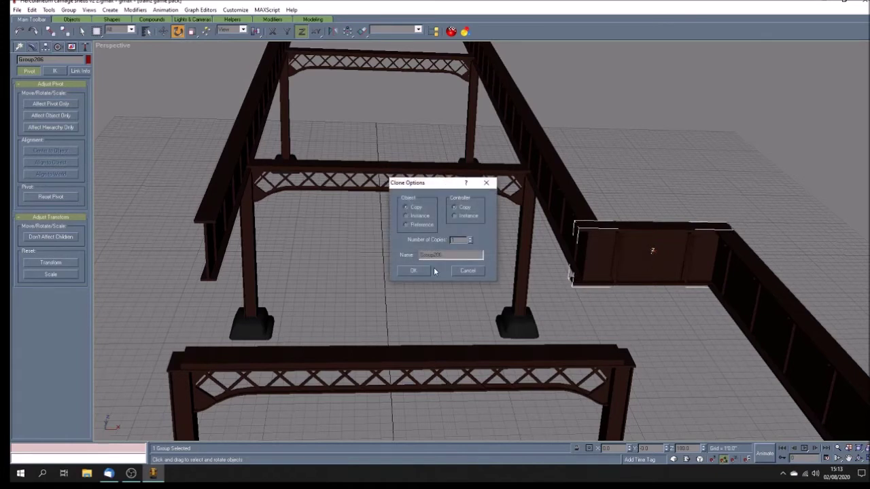
click(412, 270)
key(w)
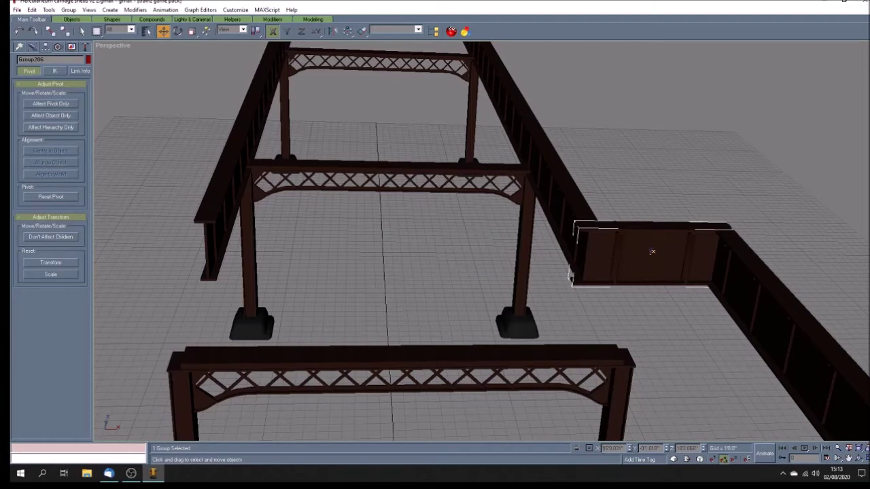
drag(653, 251, 138, 248)
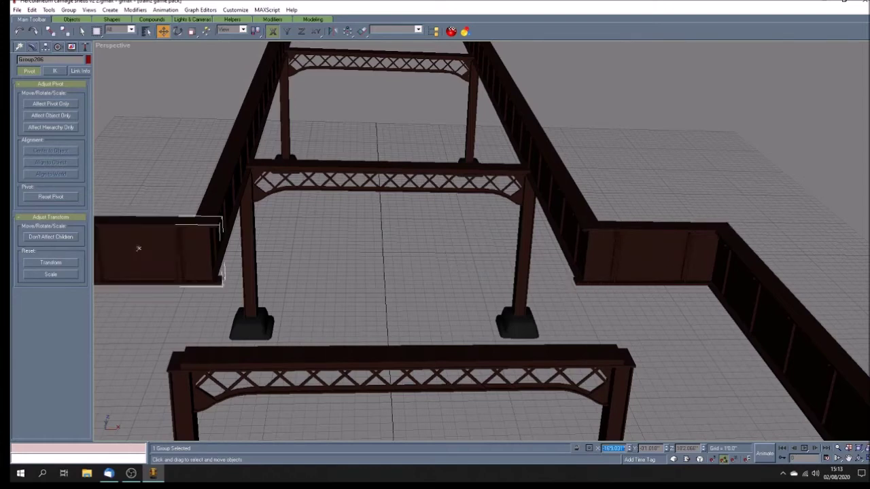
click(406, 299)
scroll(407, 291, down, 3)
Step: Unhide All from the Display panel and orbit to inspect the restored roofs and walls
alt+middle_drag(408, 289, 410, 289)
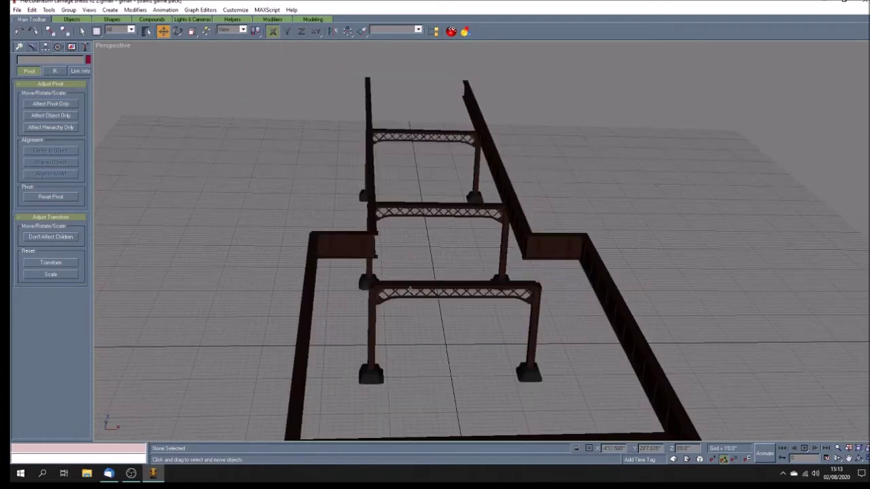
scroll(409, 289, down, 2)
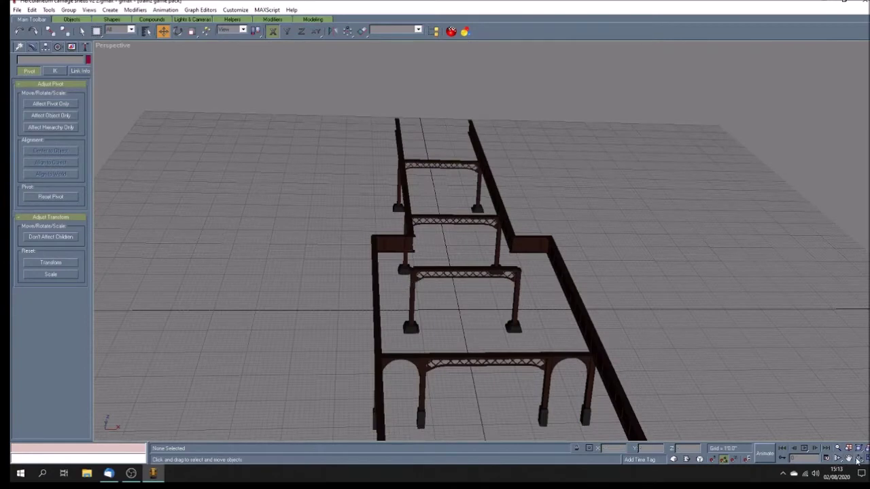
click(858, 459)
mouse_move(475, 272)
mouse_down()
mouse_move(349, 286)
mouse_move(422, 292)
mouse_move(447, 273)
mouse_move(428, 276)
mouse_move(411, 297)
mouse_up()
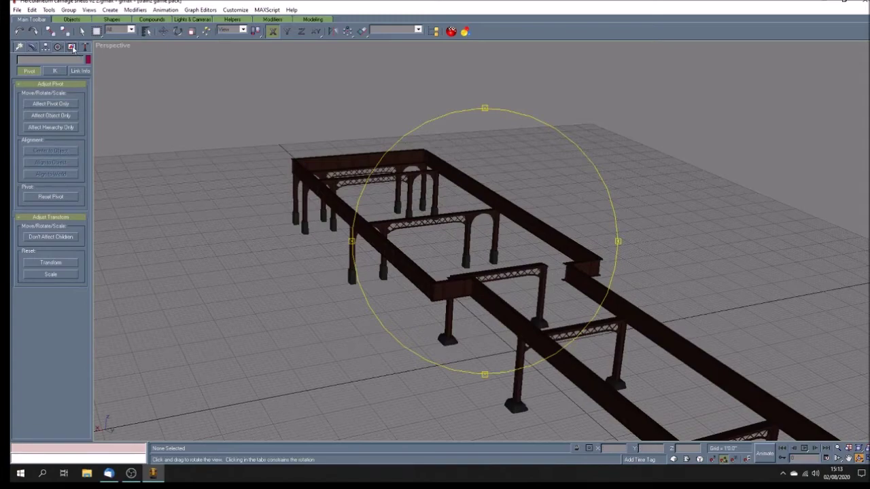
click(72, 47)
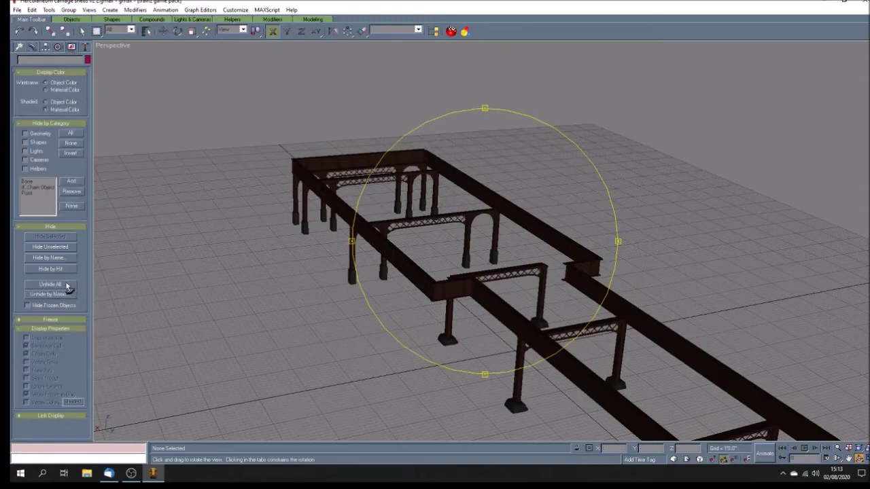
click(68, 287)
mouse_move(435, 326)
mouse_down()
mouse_move(499, 330)
mouse_move(467, 322)
mouse_move(495, 278)
mouse_move(481, 270)
mouse_move(469, 282)
mouse_up()
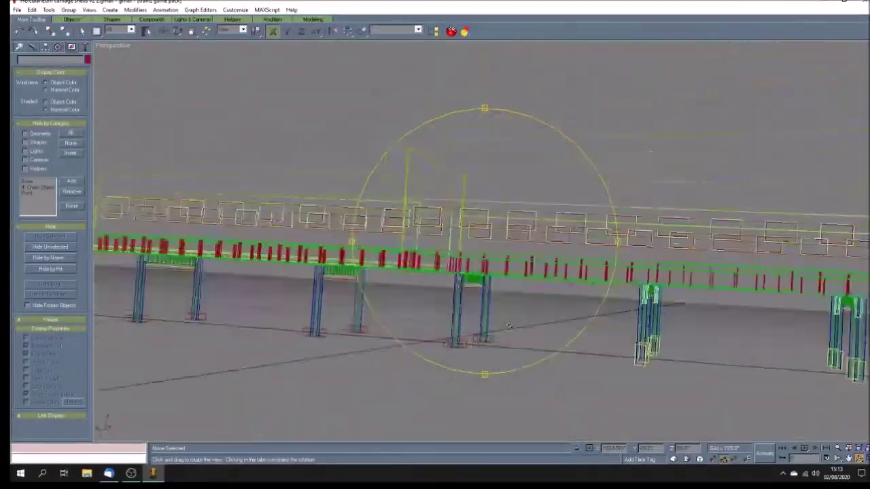
mouse_move(509, 327)
mouse_down()
mouse_move(515, 333)
mouse_move(487, 334)
mouse_move(468, 351)
mouse_up()
Step: Hide the roof outline rectangle and switch to the four-viewport layout
key(q)
click(473, 213)
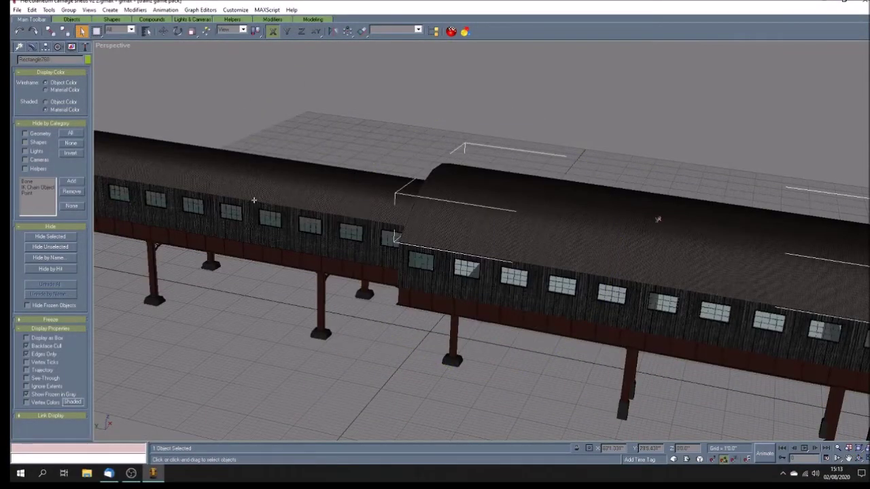
click(54, 237)
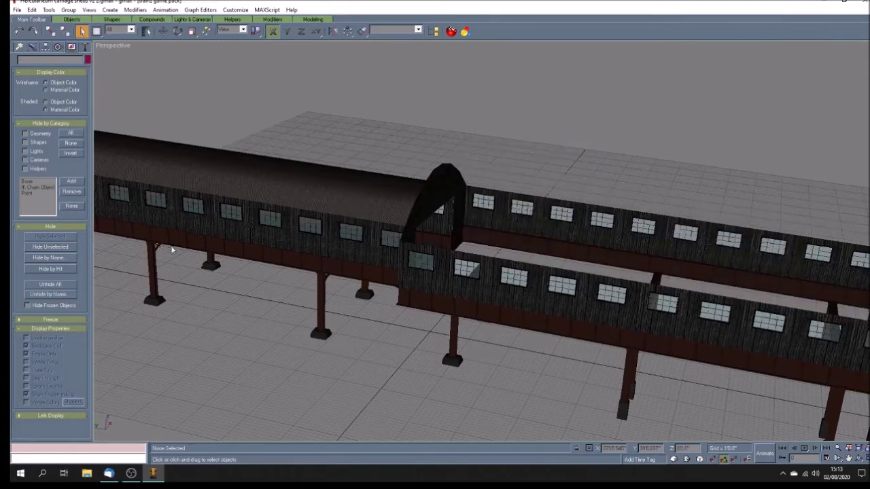
click(865, 459)
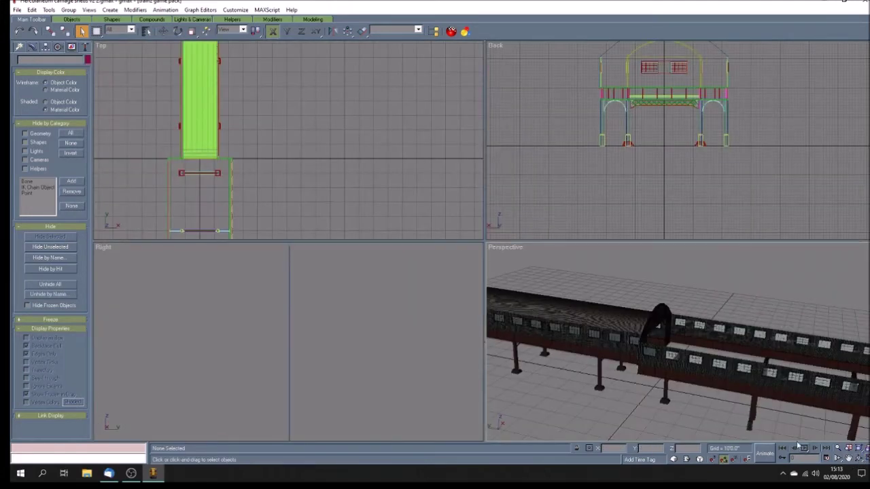
Step: Check the scene's polygon count (9104) and pan the Top view to centre the shed end
click(848, 458)
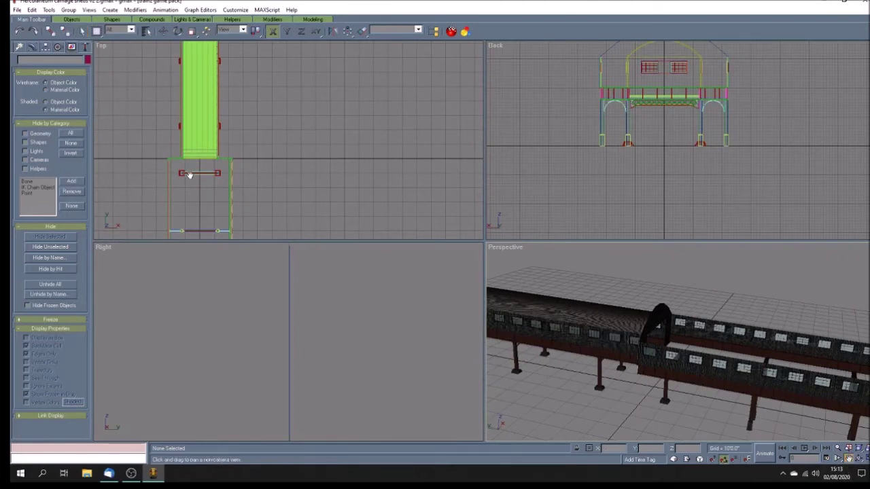
click(85, 46)
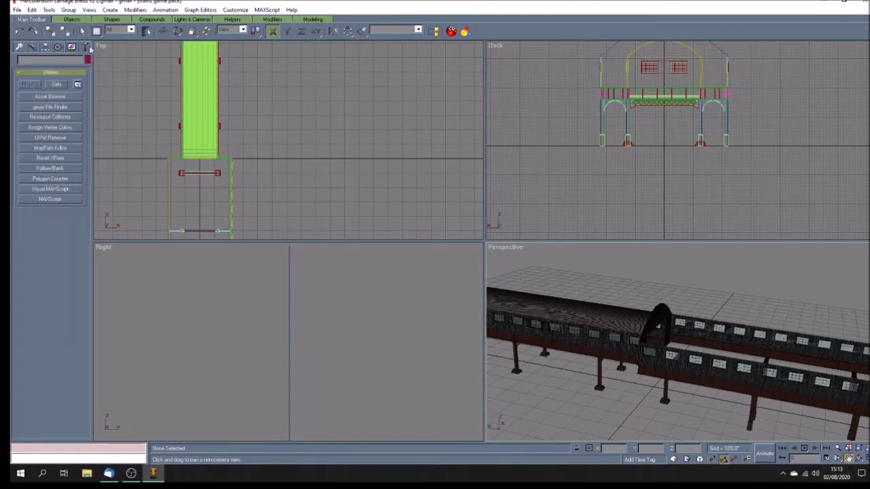
click(51, 179)
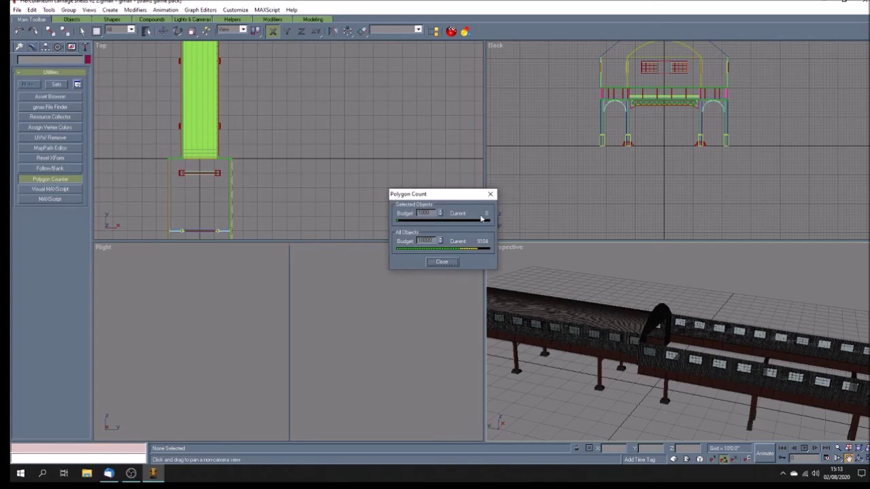
click(490, 194)
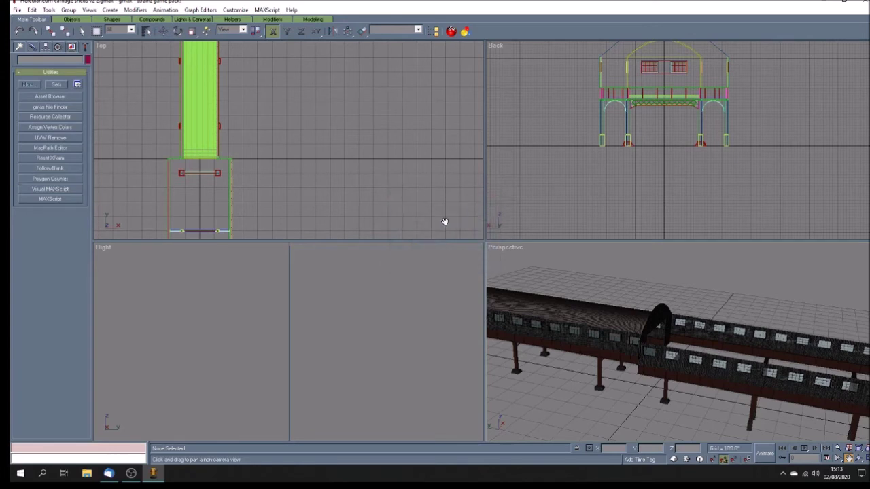
drag(260, 208, 346, 128)
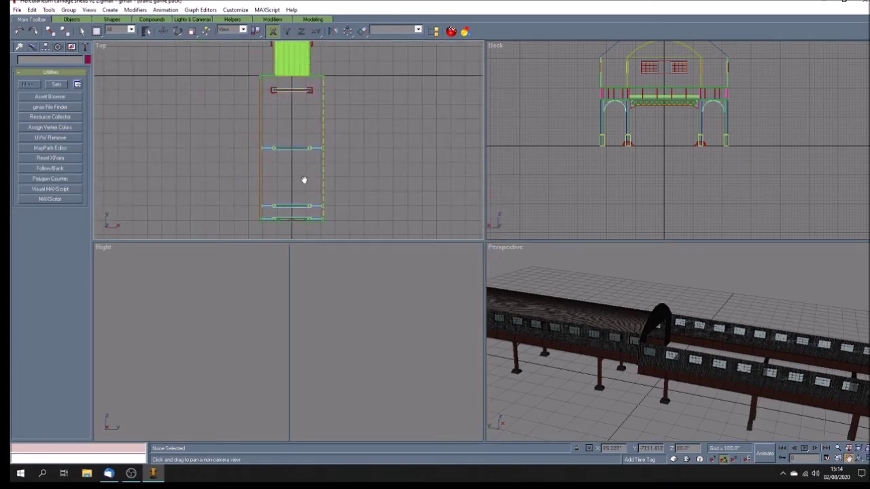
drag(305, 181, 312, 190)
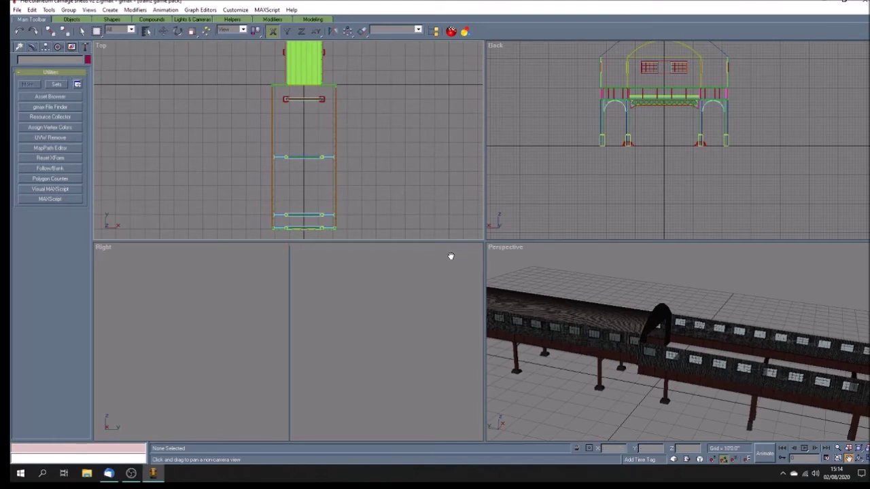
click(20, 49)
Step: Draw a flat Box over the near shed end in the Top view and show its parameters
click(34, 105)
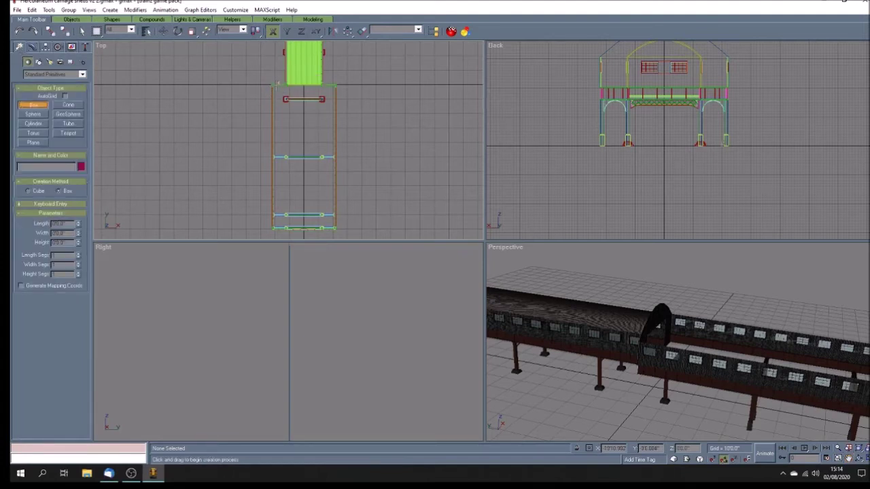
drag(277, 83, 333, 230)
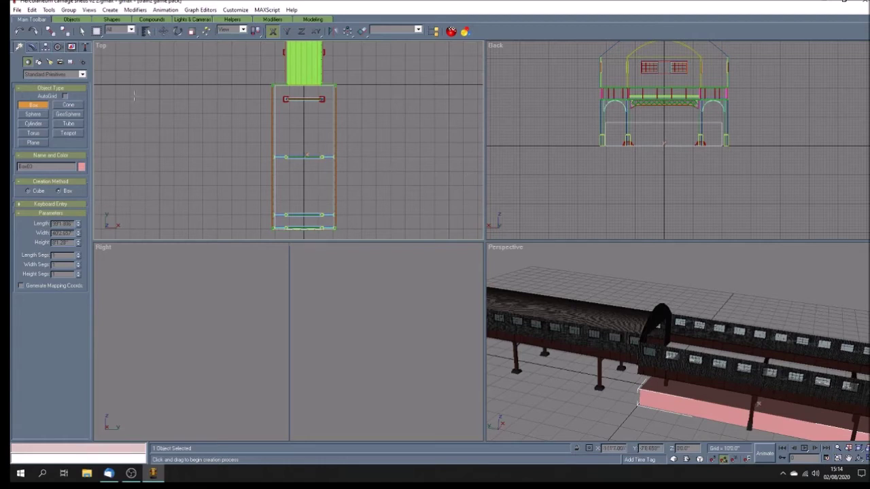
click(32, 48)
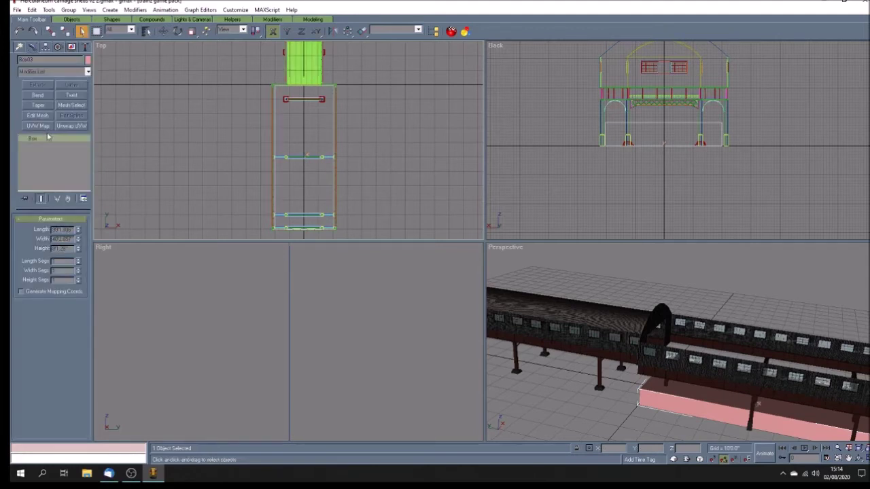
right_click(47, 138)
Step: Convert the box to Editable Poly, select one edge's four vertices, and maximize the Top view
click(78, 197)
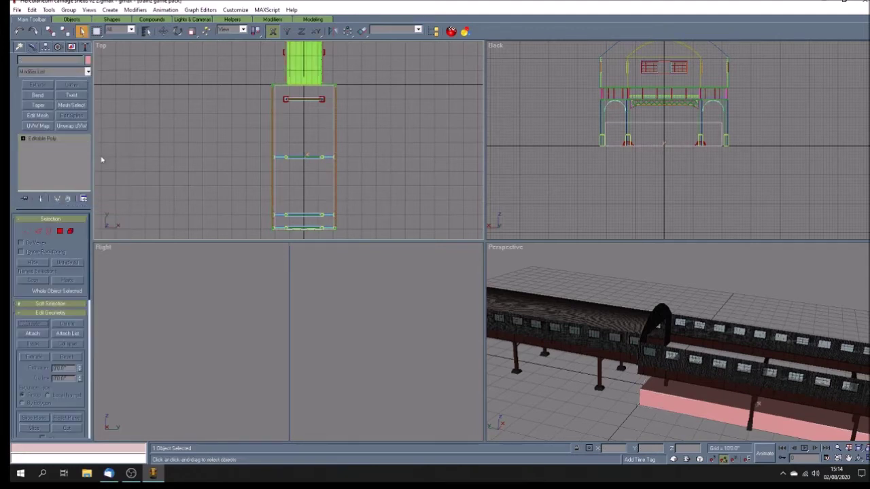
click(23, 139)
click(41, 146)
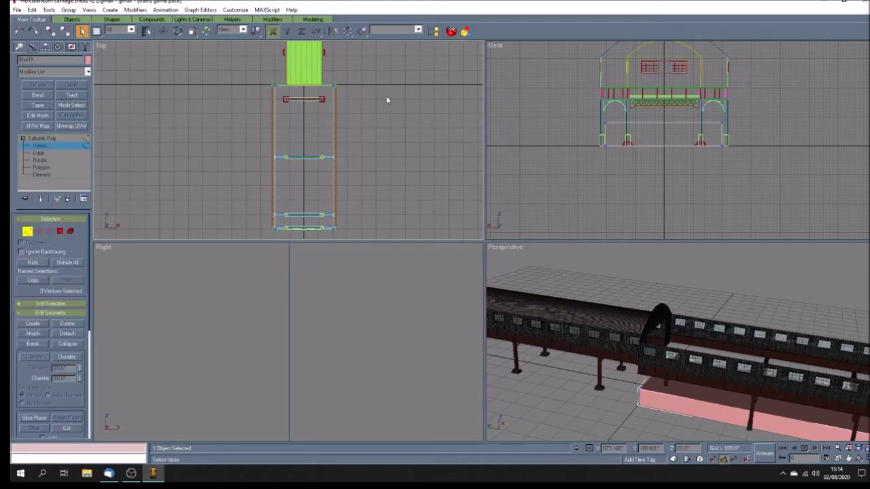
drag(251, 72, 286, 245)
click(163, 32)
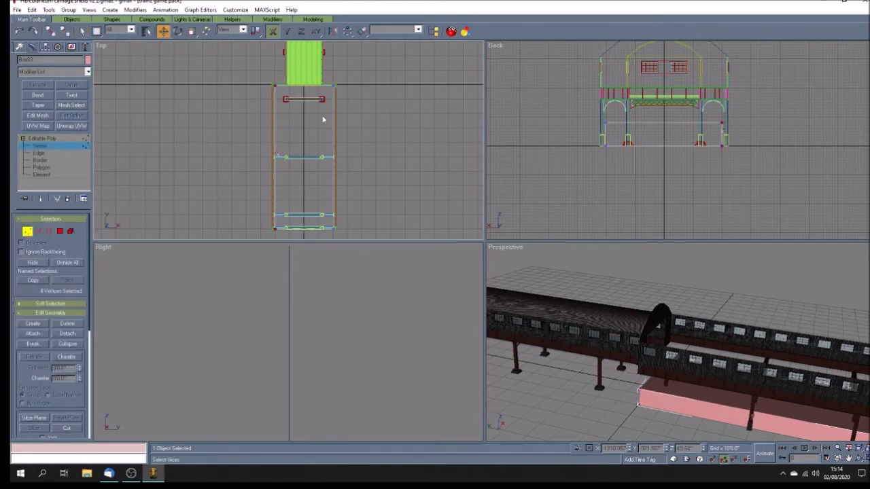
click(863, 459)
click(848, 460)
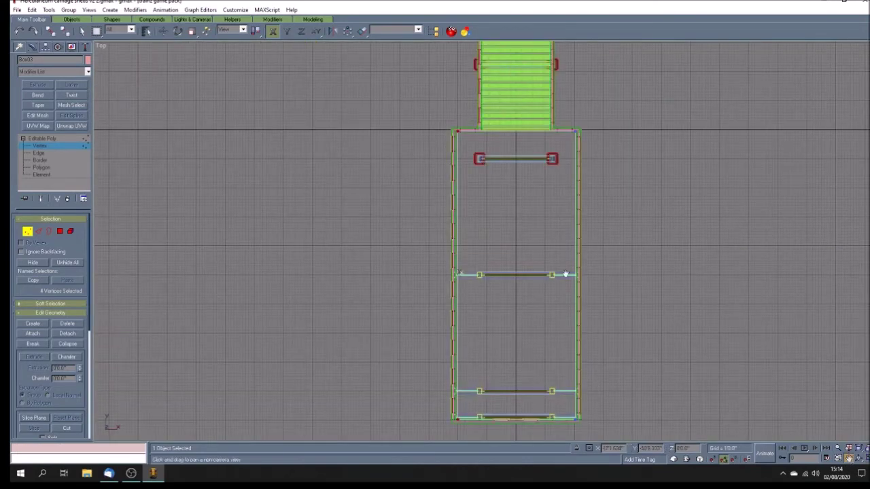
drag(565, 275, 441, 190)
scroll(409, 196, up, 5)
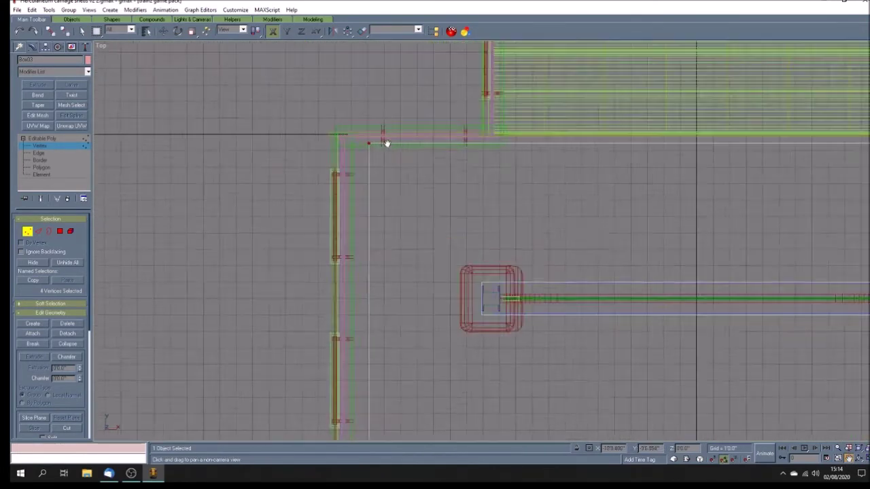
scroll(385, 142, up, 3)
right_click(228, 71)
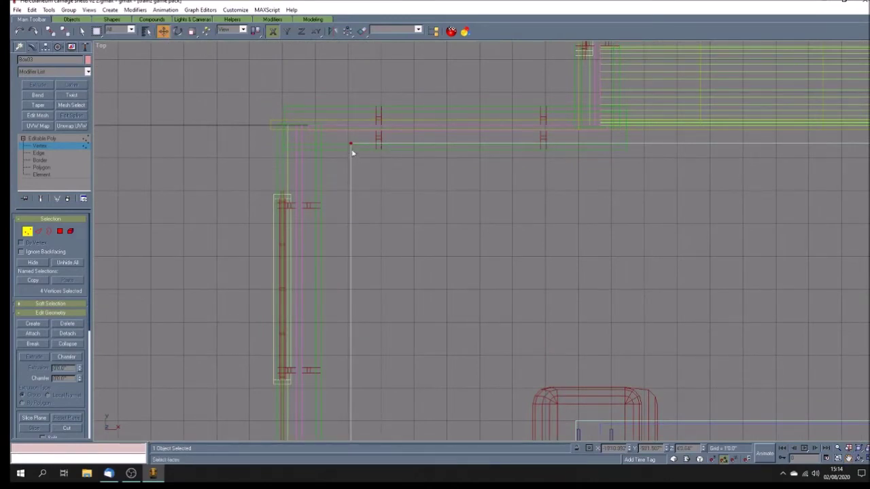
Step: Move that vertex edge onto the shed wall outline
drag(351, 145, 301, 135)
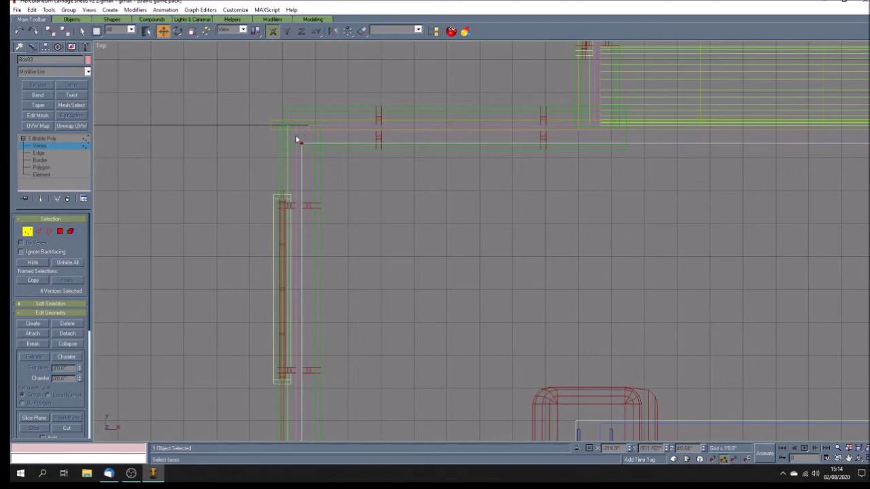
scroll(261, 158, down, 5)
scroll(261, 157, up, 4)
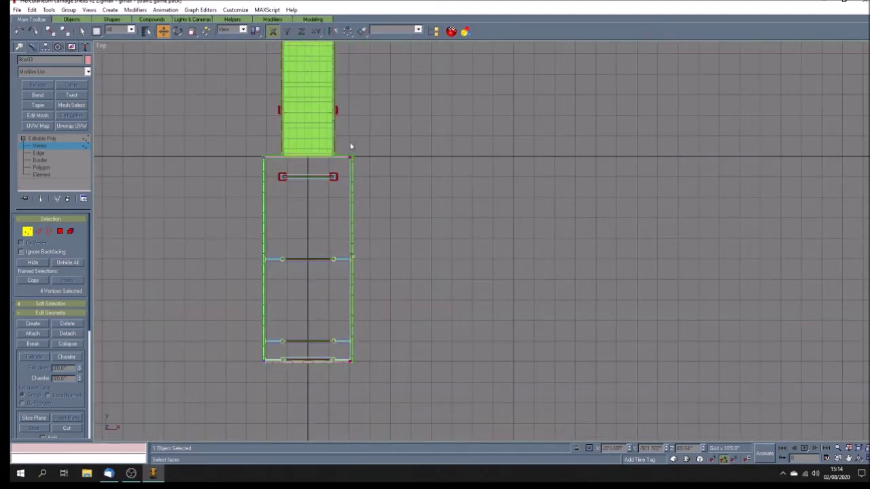
scroll(360, 158, up, 4)
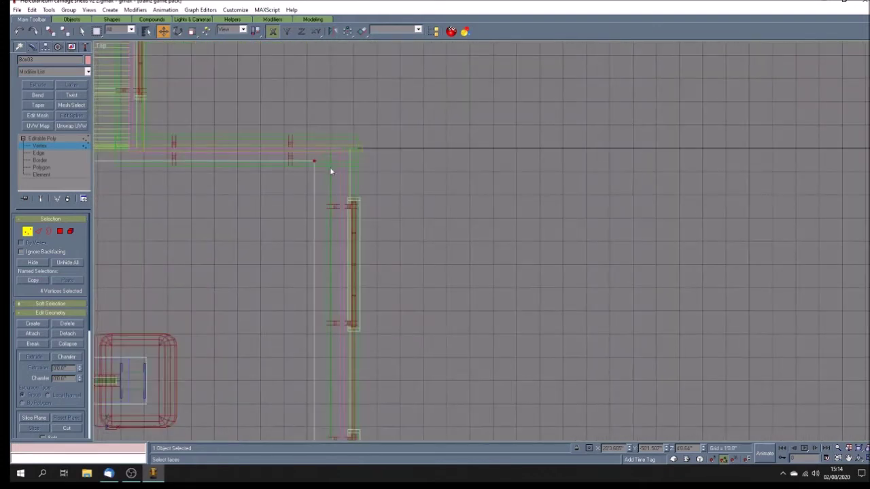
drag(312, 161, 338, 163)
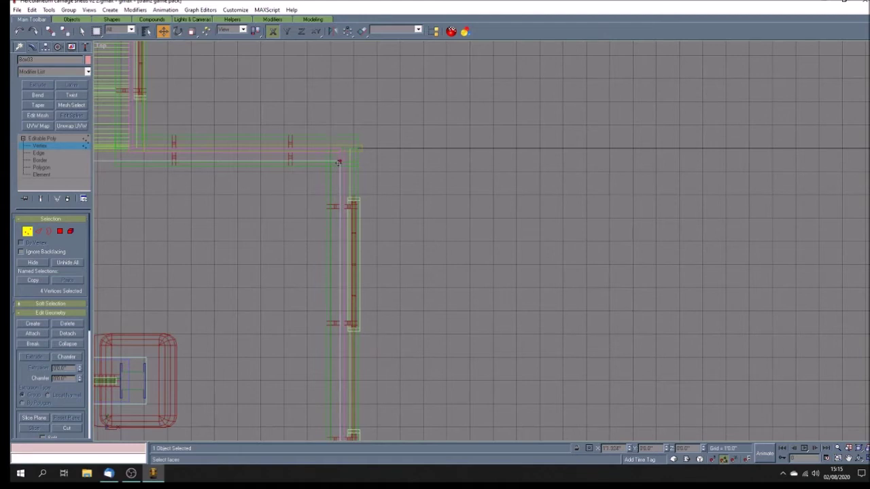
scroll(418, 164, down, 5)
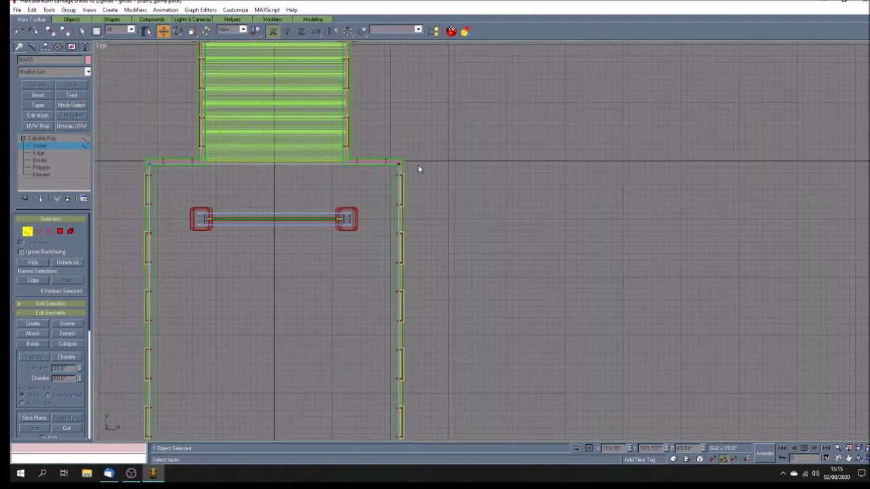
Step: Move the top-edge vertices vertically up onto the shed edge
drag(224, 158, 451, 186)
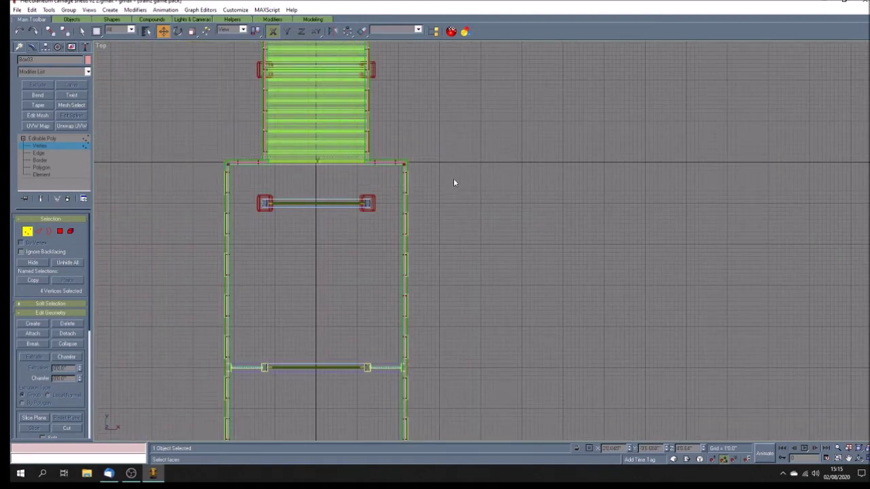
click(287, 31)
click(848, 458)
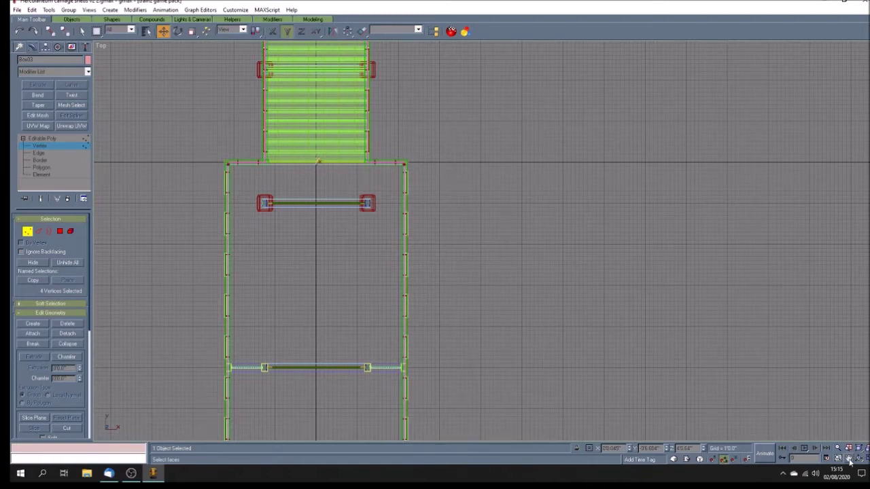
drag(297, 188, 370, 189)
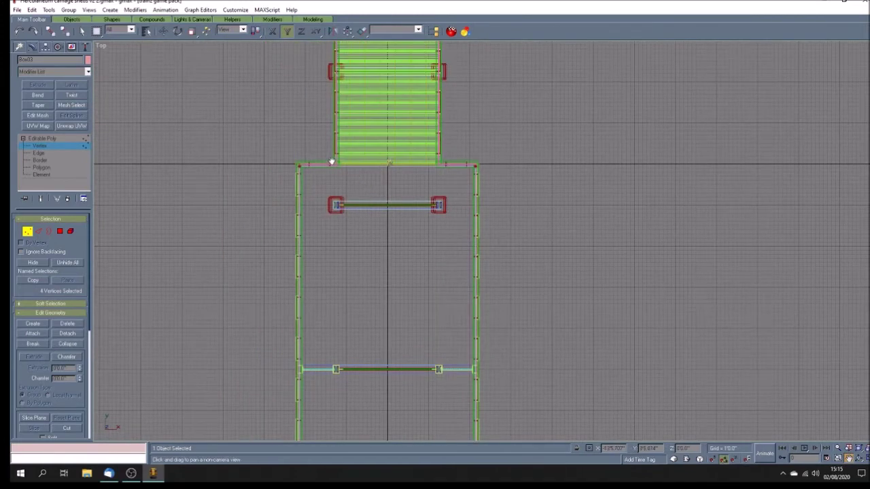
scroll(333, 160, up, 5)
click(163, 31)
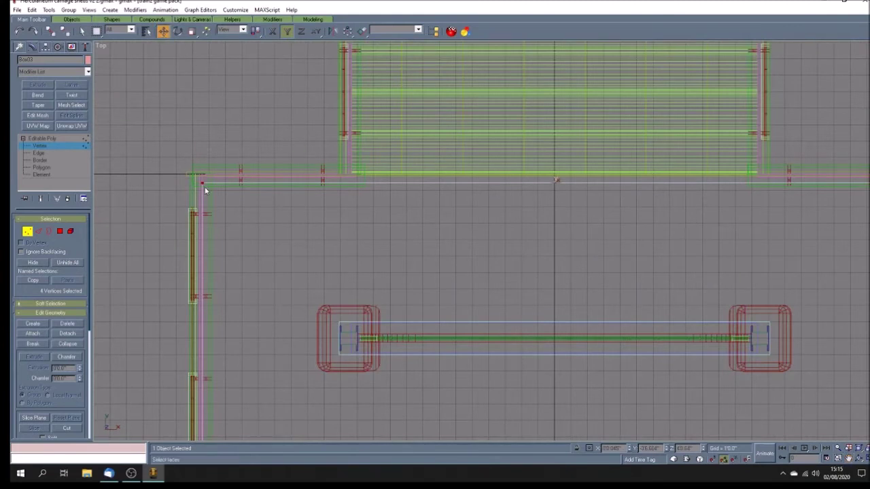
drag(201, 184, 202, 177)
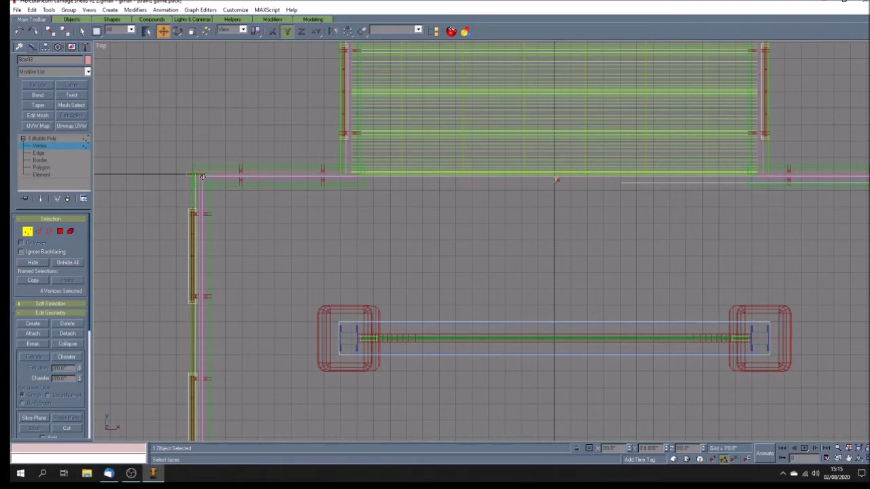
scroll(211, 173, down, 10)
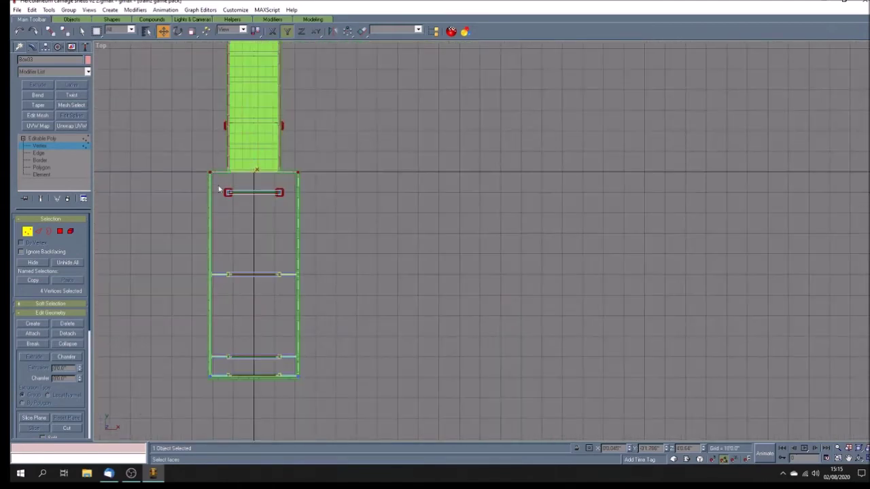
scroll(231, 398, up, 5)
Step: Raise the bottom-edge vertices to align with the shed, then restore four views
drag(110, 299, 505, 350)
scroll(487, 326, up, 8)
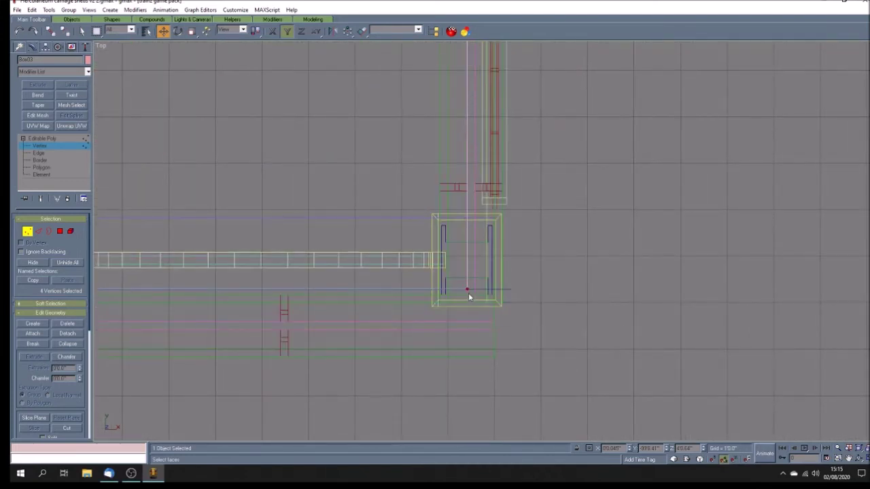
drag(467, 291, 466, 320)
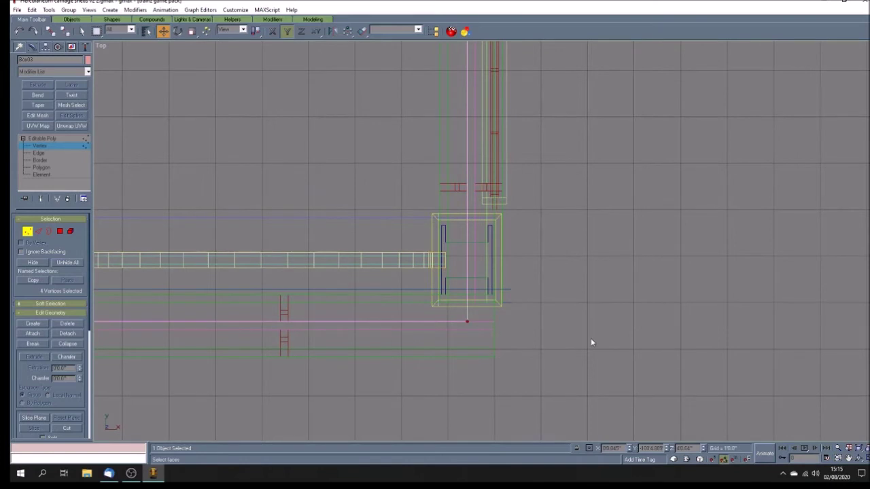
click(617, 327)
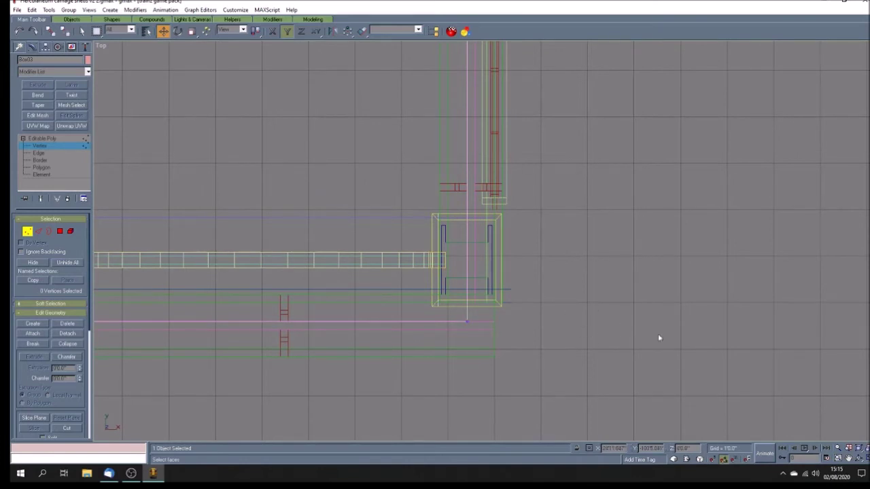
key(w)
click(848, 459)
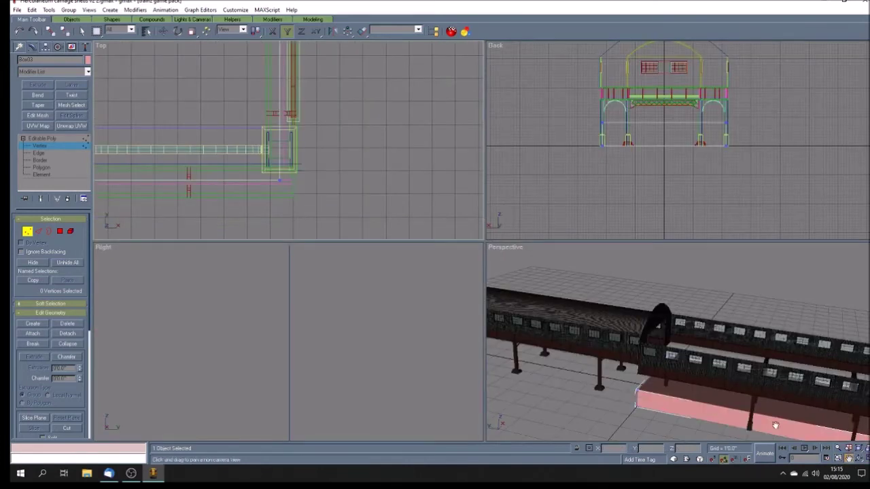
Step: In the maximized Back view, raise Box03's four lower vertices up to balcony level
drag(684, 183, 648, 202)
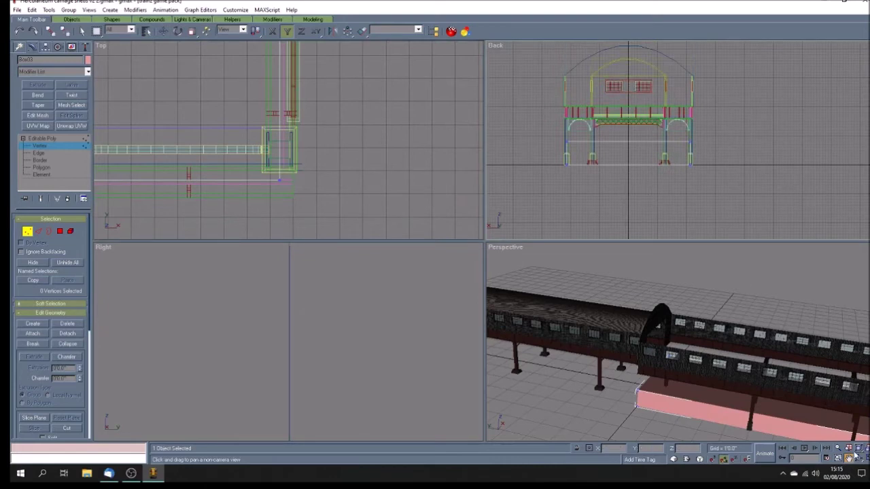
click(860, 458)
drag(418, 310, 402, 307)
click(163, 30)
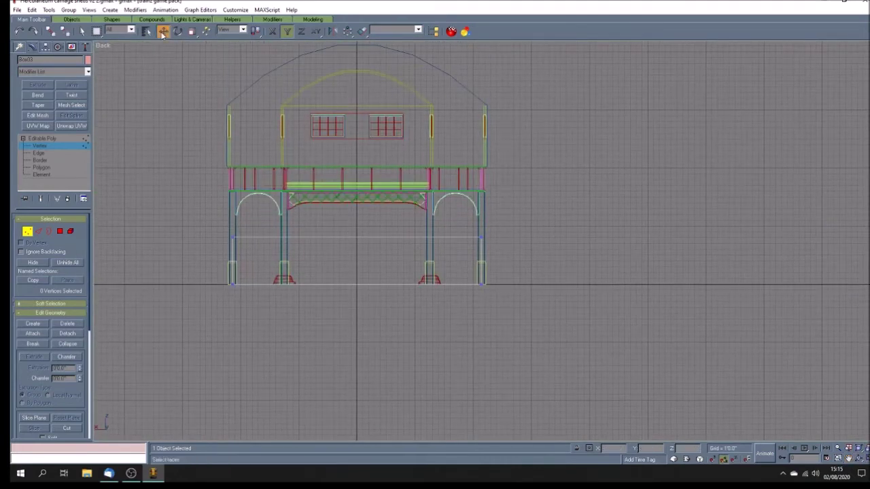
drag(199, 225, 482, 242)
drag(231, 238, 240, 185)
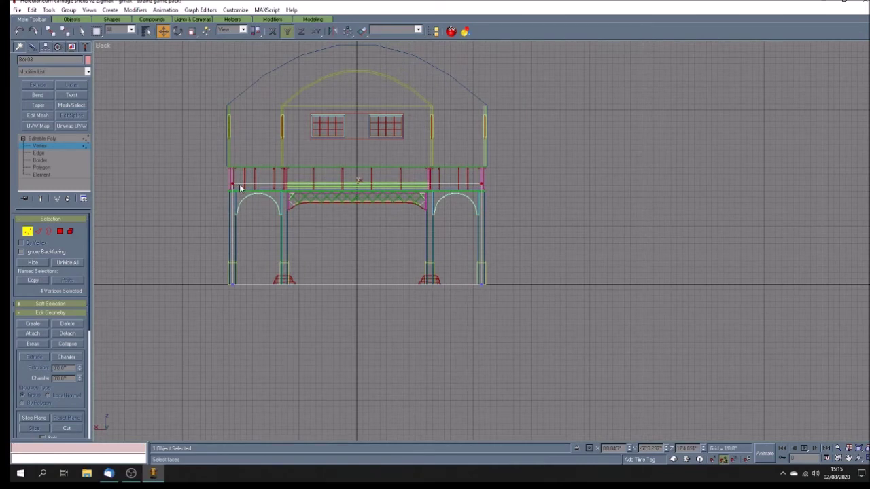
scroll(215, 181, up, 8)
scroll(231, 182, up, 2)
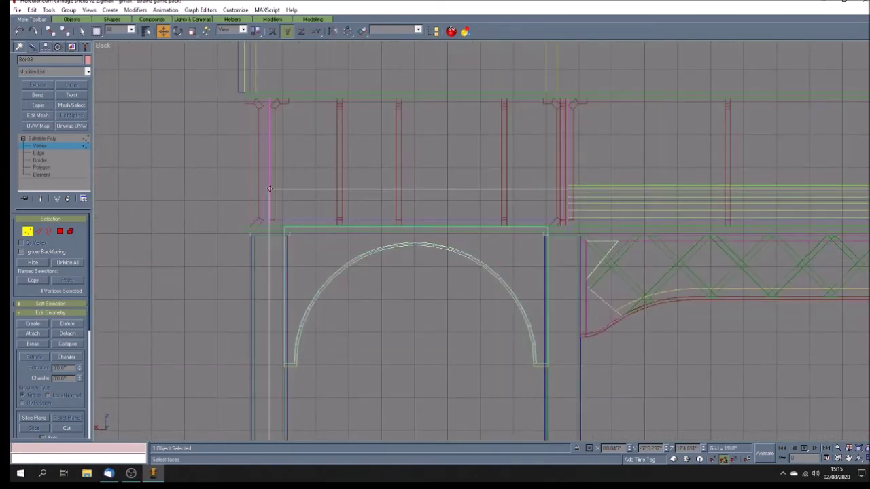
drag(270, 189, 269, 184)
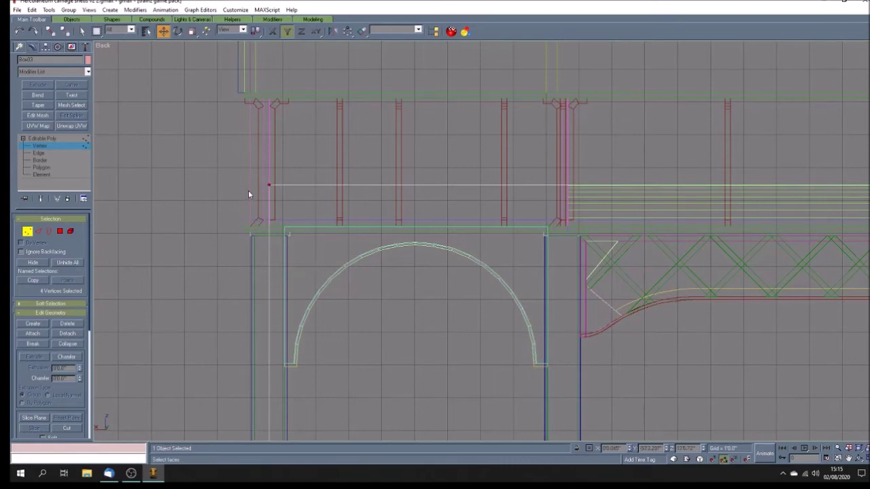
scroll(248, 191, down, 10)
Step: Raise the box's remaining four low vertices onto the green line
drag(397, 236, 253, 172)
scroll(246, 228, up, 3)
scroll(248, 174, up, 10)
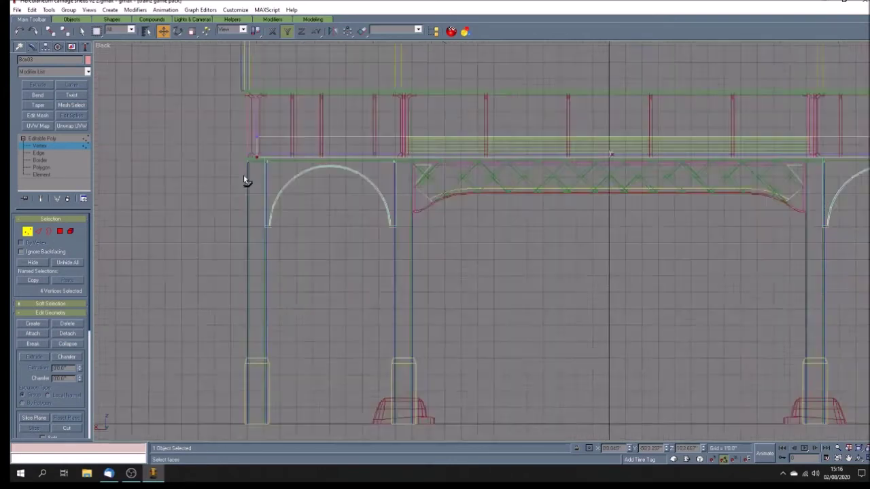
scroll(245, 166, up, 8)
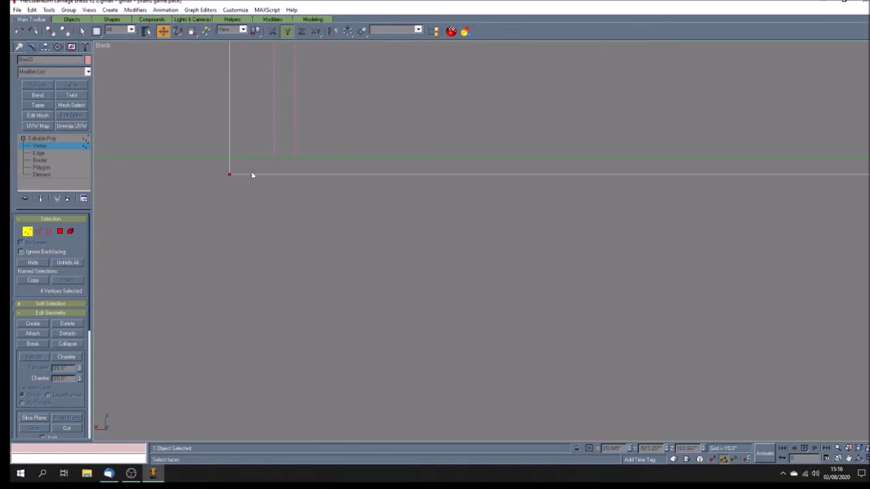
drag(229, 175, 229, 158)
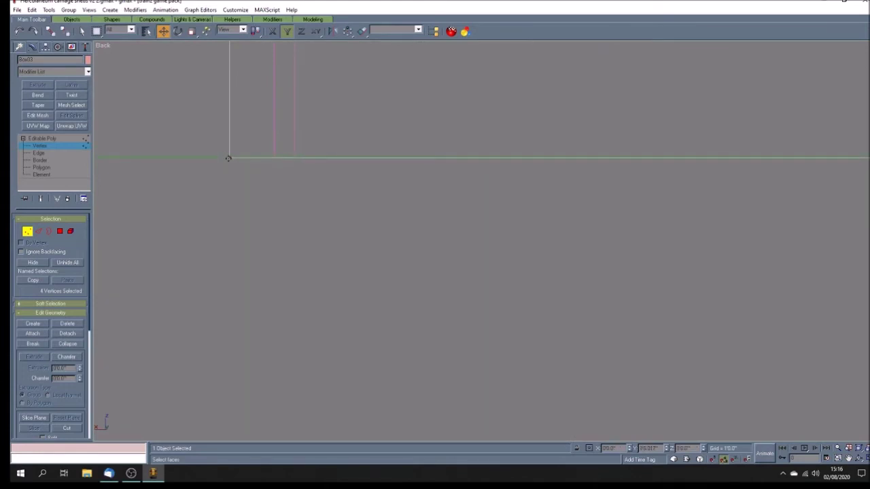
drag(227, 158, 228, 158)
scroll(293, 272, down, 8)
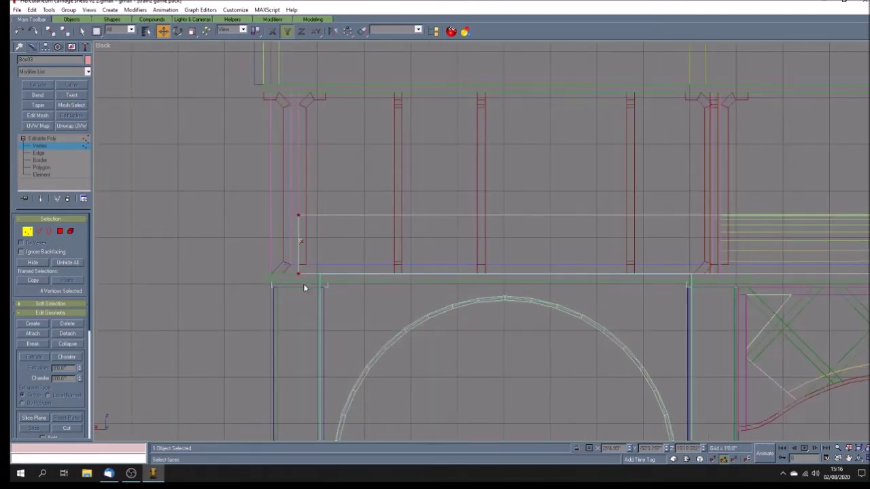
scroll(298, 275, up, 3)
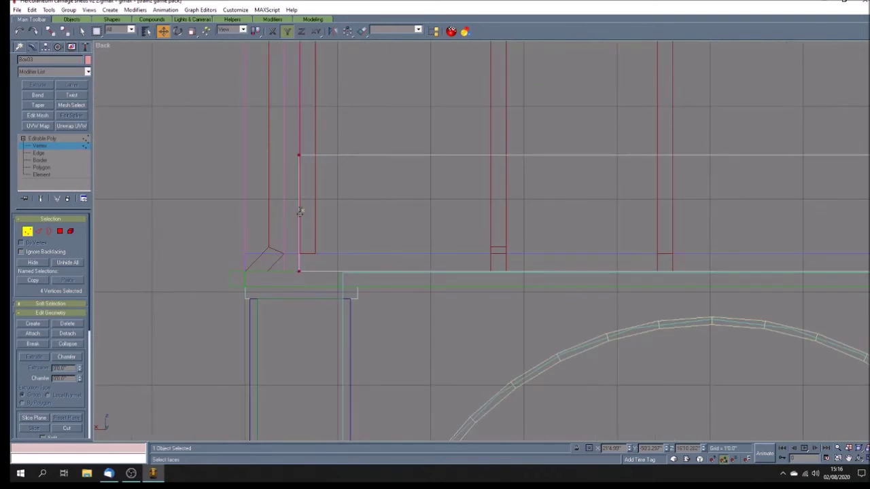
scroll(296, 270, up, 6)
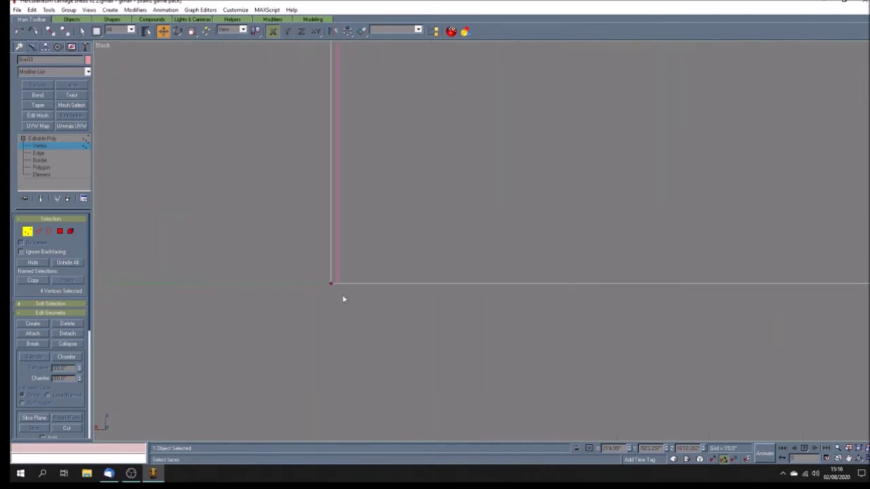
Step: Slide the selected vertices right to the shed's corner, then exit Vertex mode
drag(292, 243, 315, 242)
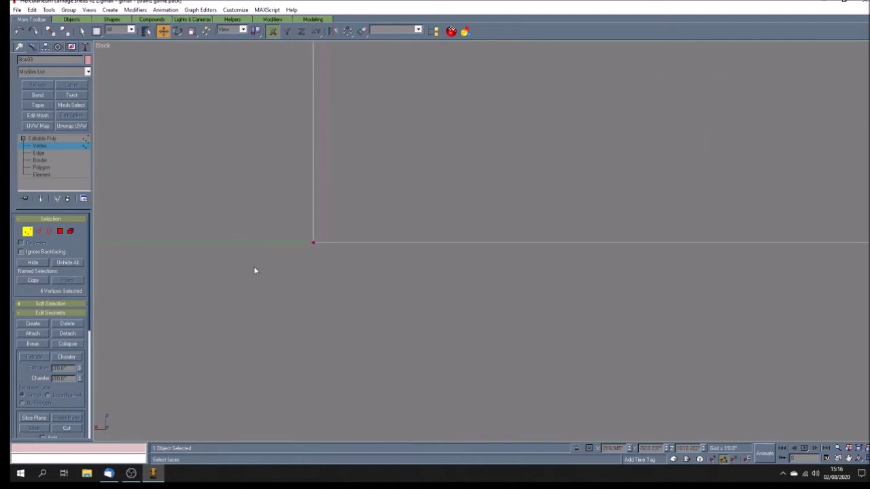
scroll(251, 272, down, 2)
scroll(244, 276, down, 5)
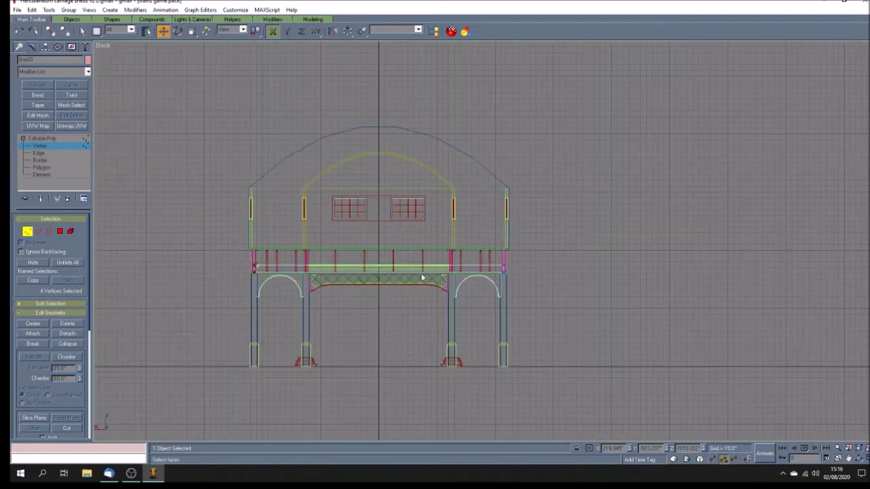
scroll(507, 274, up, 5)
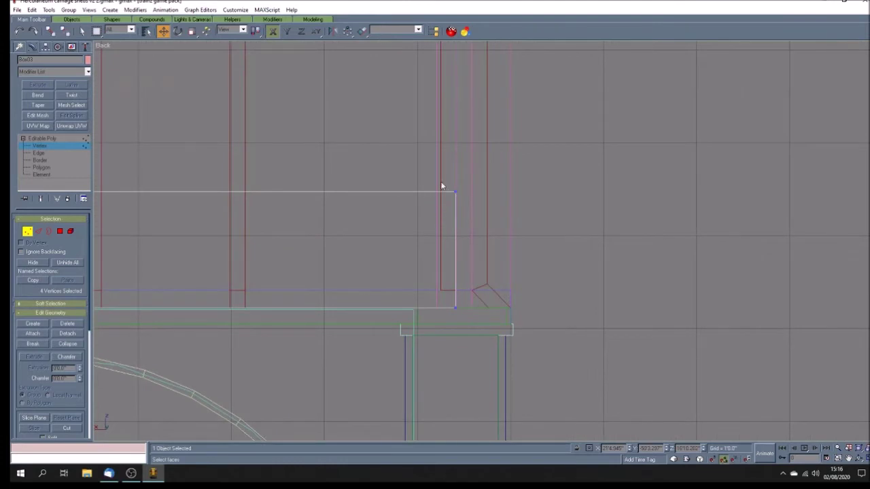
drag(441, 186, 469, 320)
key(ctrl+z)
scroll(468, 319, down, 2)
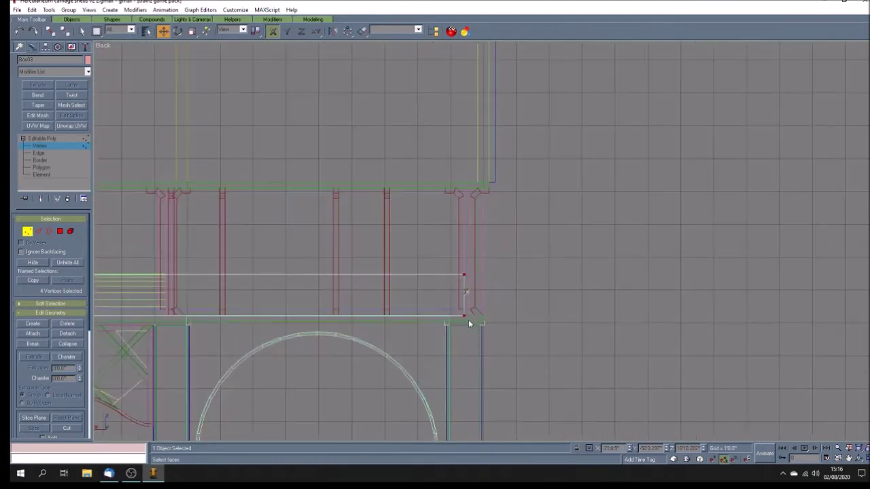
click(65, 137)
Step: Restore the four-view layout and assign the 'viaduct texture' material to the flat panel
key(w)
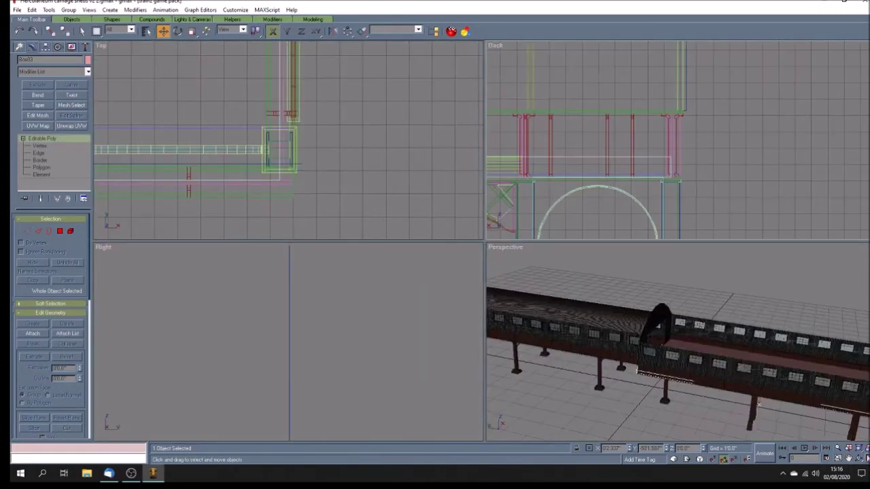
click(860, 459)
mouse_move(724, 387)
mouse_down()
mouse_move(677, 370)
mouse_move(686, 372)
mouse_move(670, 371)
mouse_move(668, 384)
mouse_up()
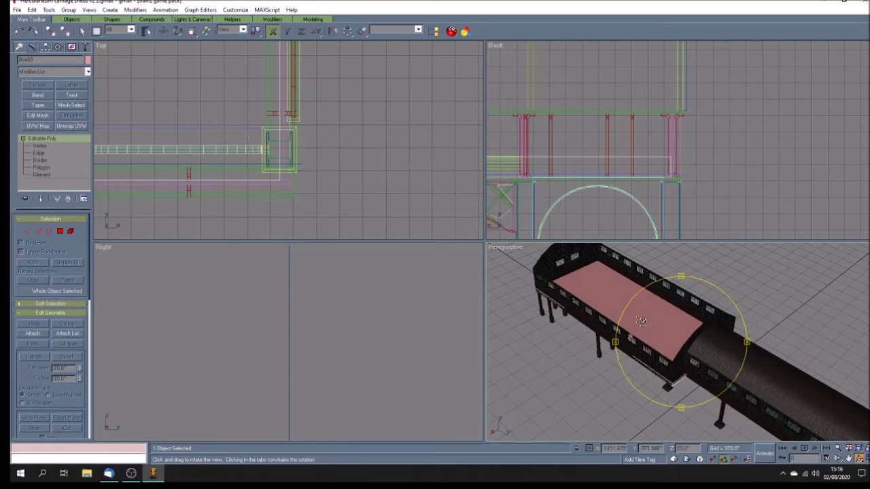
drag(643, 323, 635, 327)
click(465, 30)
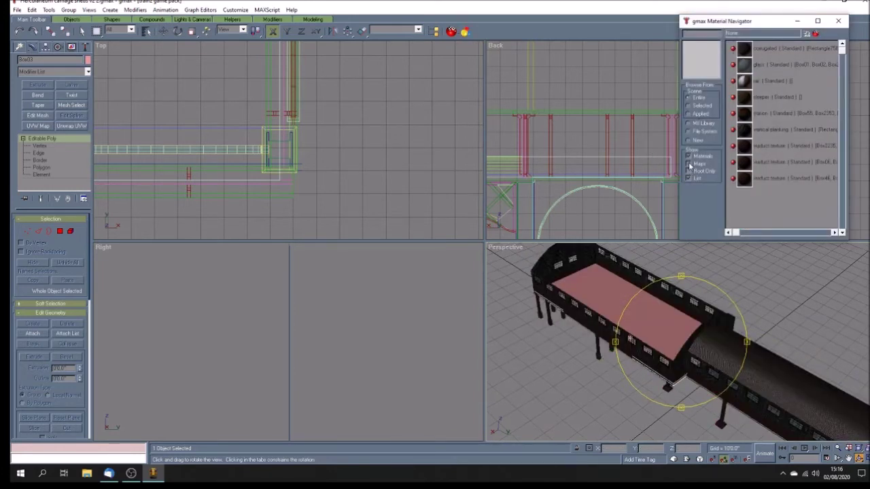
click(777, 151)
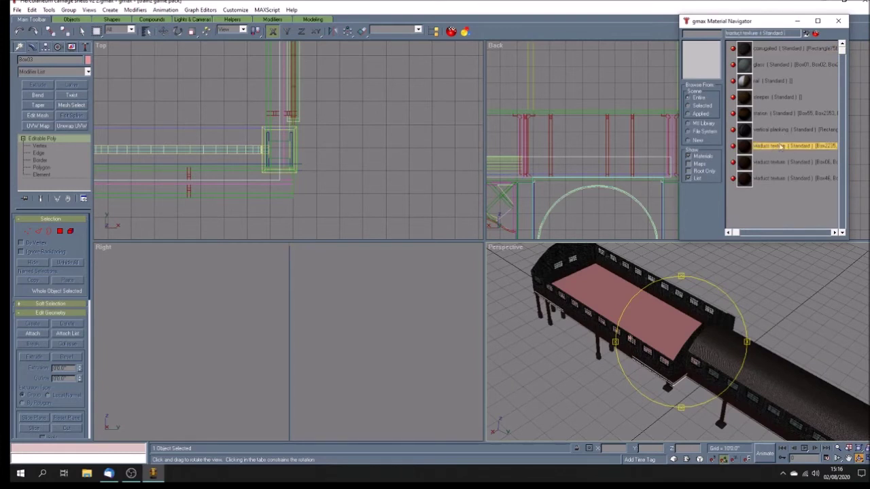
click(807, 34)
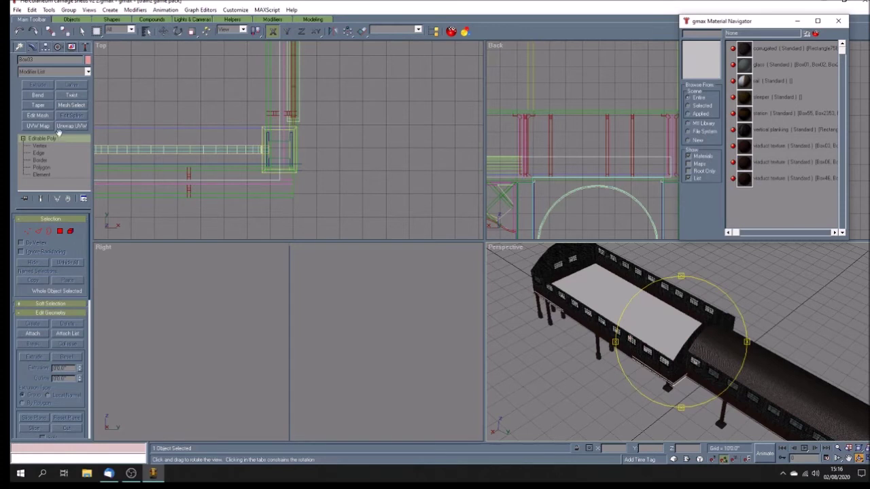
Step: Add Unwrap UVW, then scale and move the panel's UVs onto the texture's small grey patch
click(71, 126)
click(48, 233)
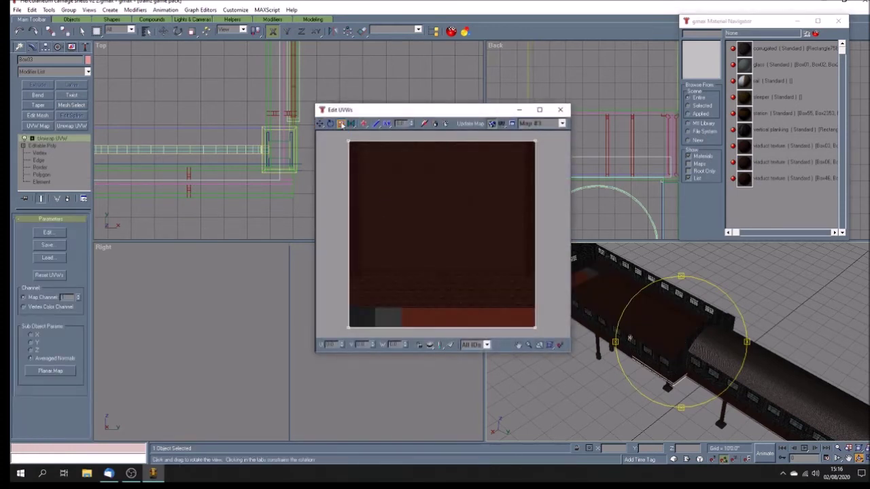
drag(342, 135, 532, 327)
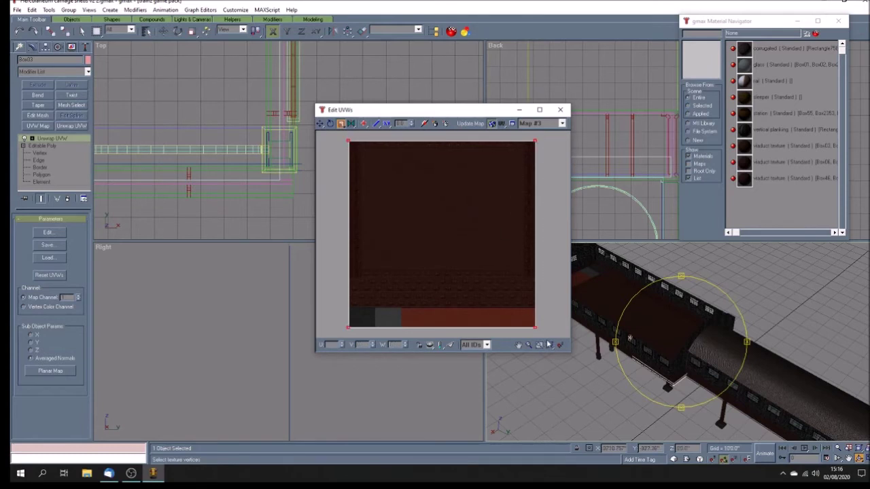
click(550, 345)
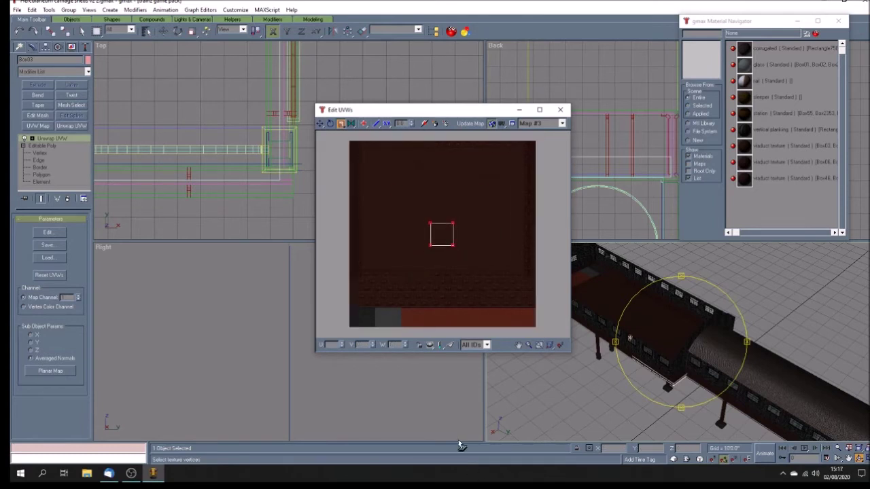
click(320, 124)
drag(429, 245, 373, 326)
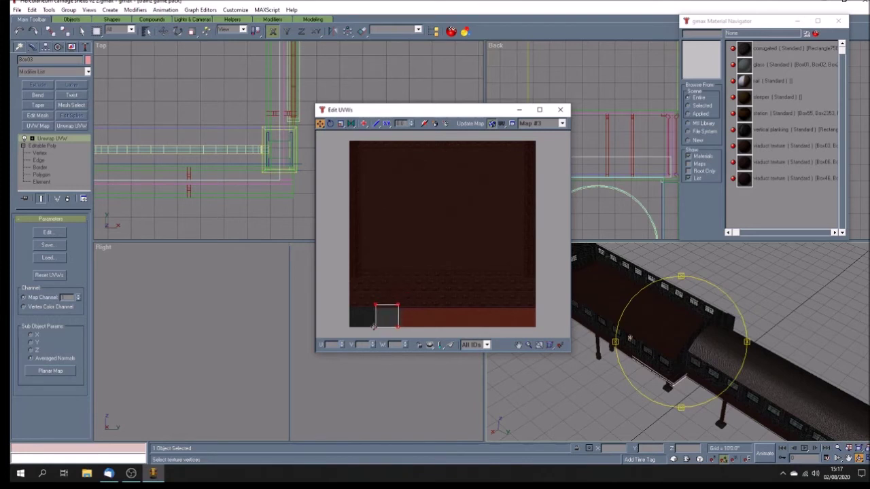
click(341, 124)
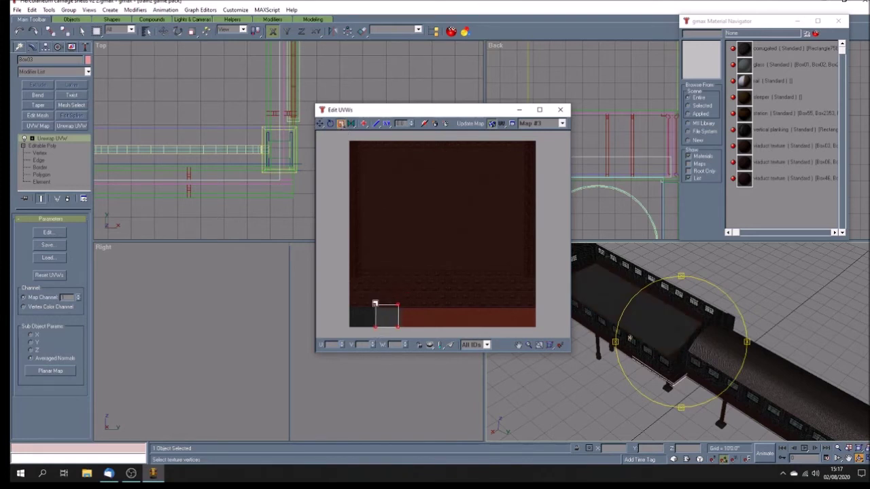
drag(374, 303, 401, 334)
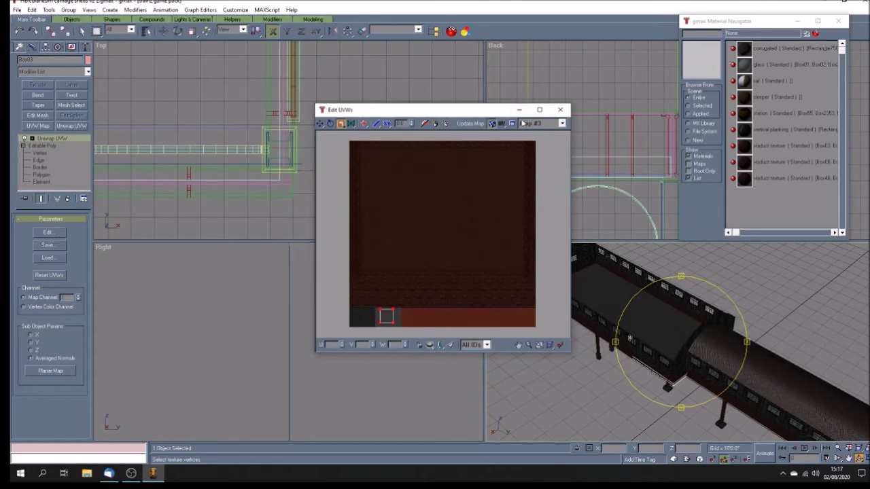
click(560, 109)
key(F3)
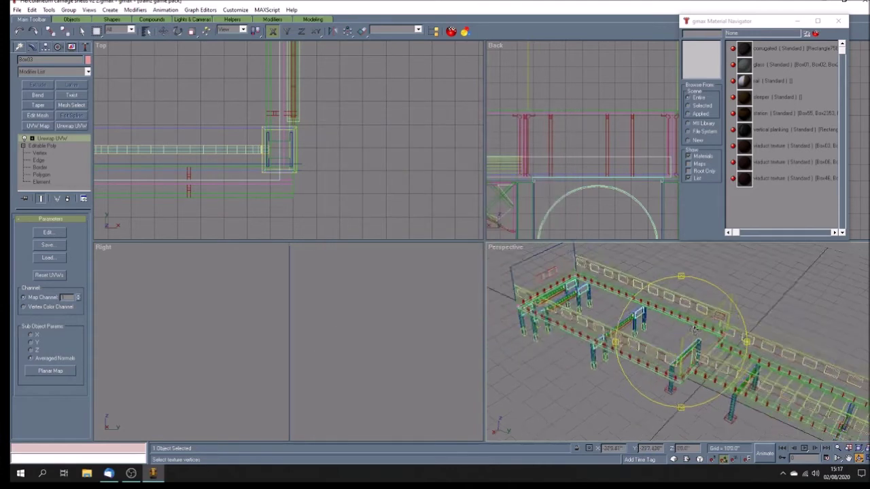
alt+middle_drag(694, 328, 709, 320)
key(F3)
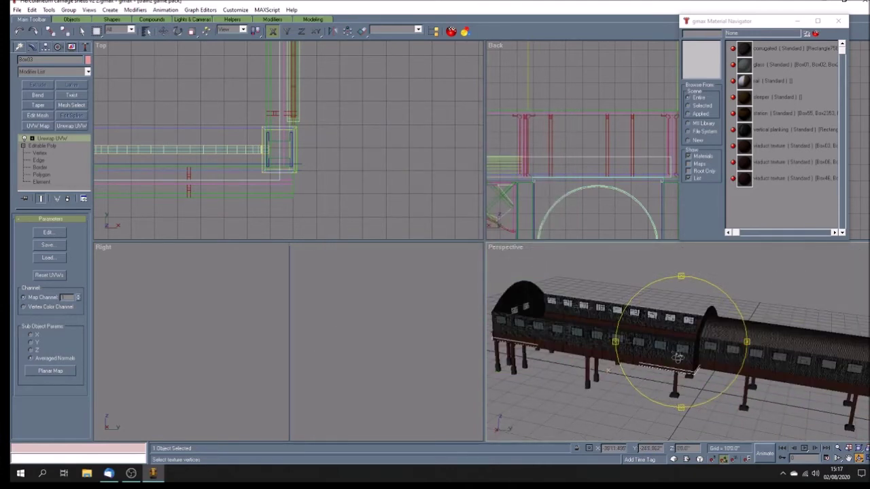
Step: Maximize the Perspective view and collapse the panel's Unwrap UVW stack to an editable poly
click(859, 457)
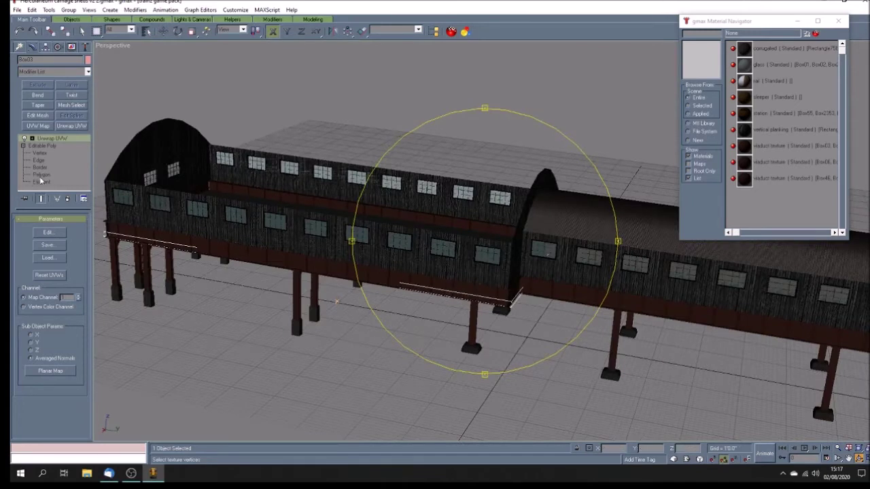
right_click(36, 139)
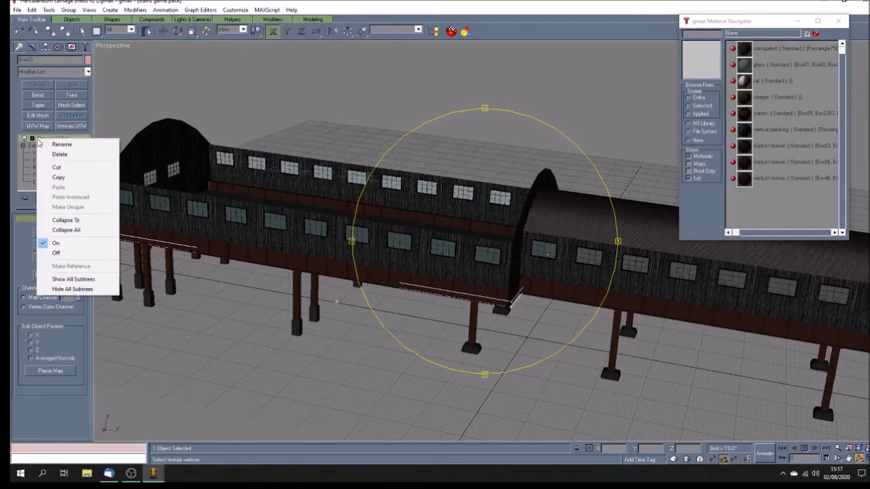
click(99, 234)
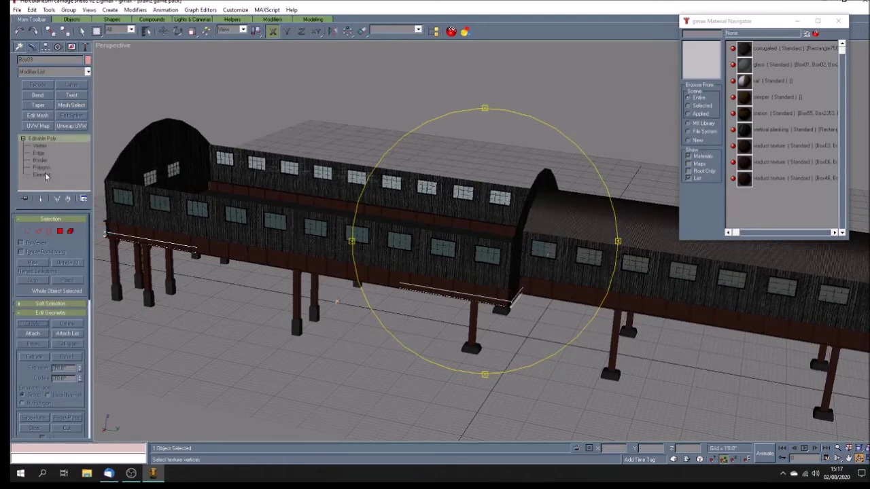
Step: Switch Perspective to wireframe and inspect the shed's polygons from end and side angles
right_click(113, 47)
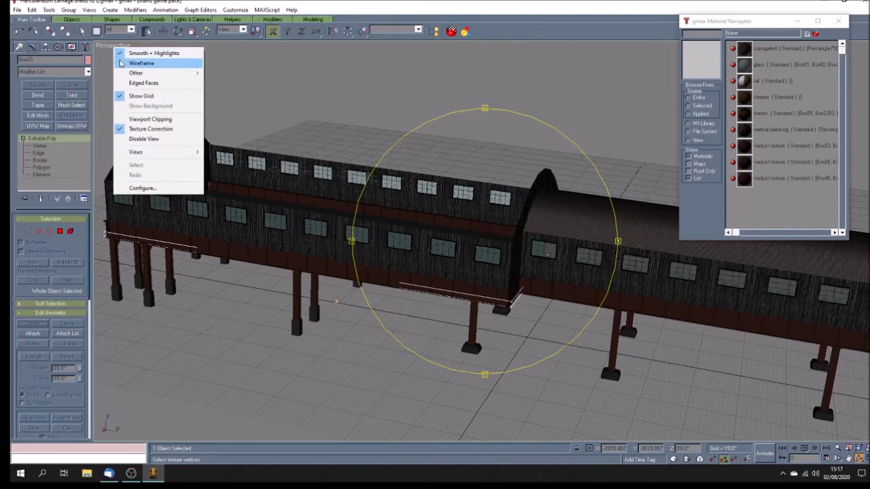
click(142, 63)
click(41, 154)
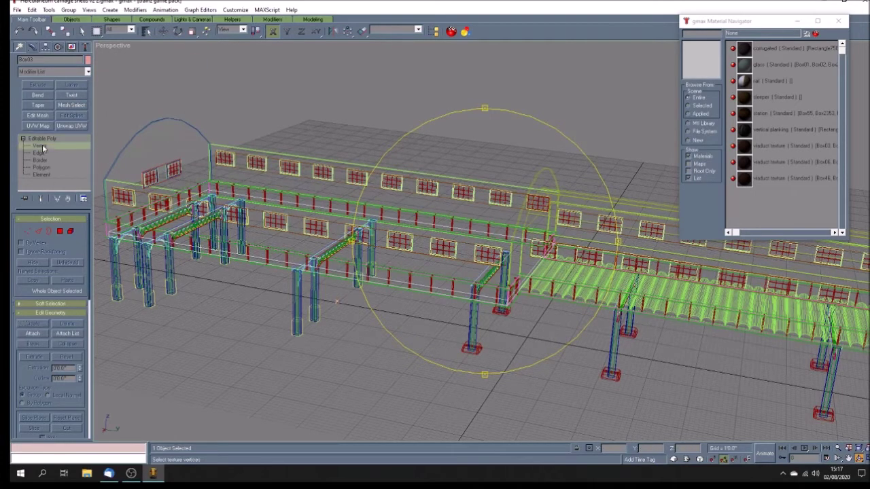
click(41, 167)
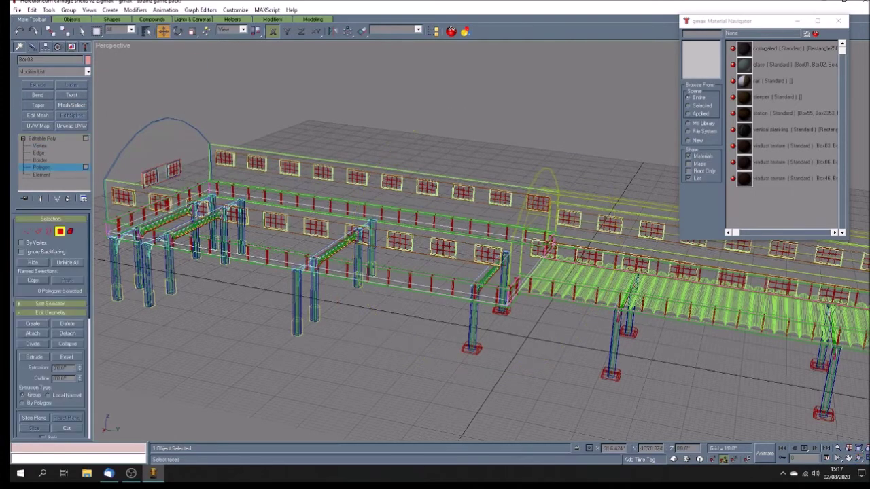
click(391, 283)
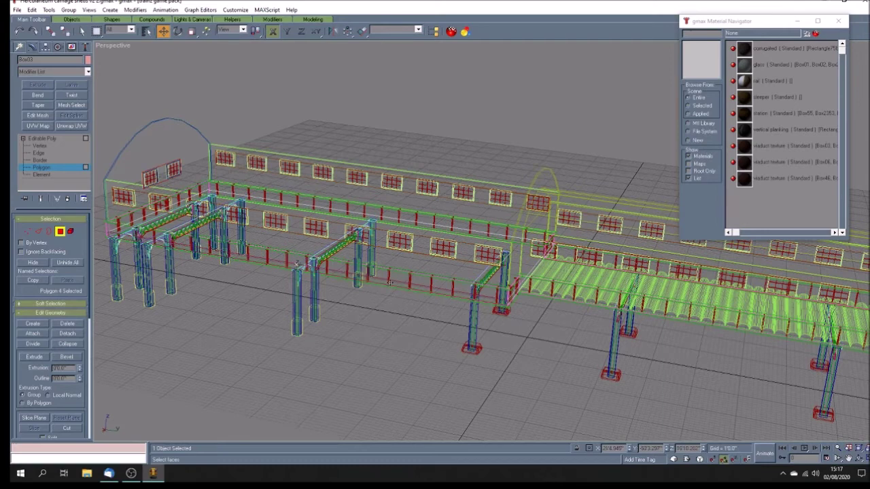
click(391, 283)
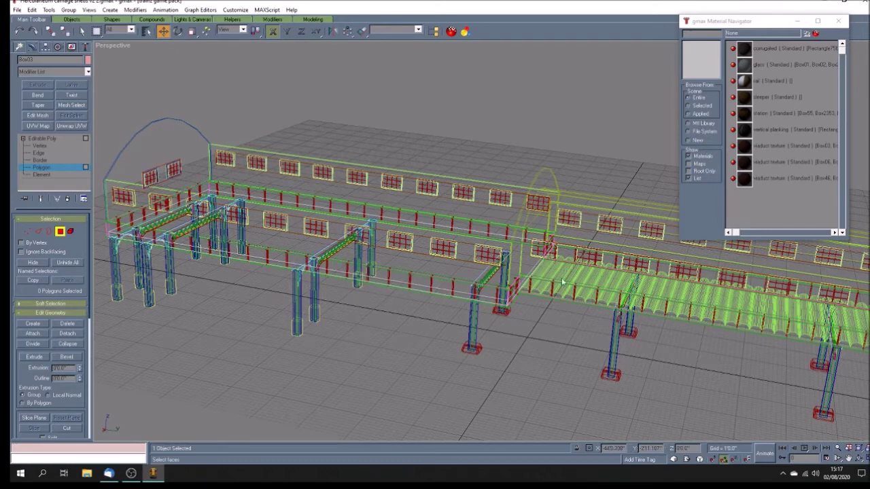
click(859, 459)
mouse_move(430, 285)
mouse_down()
mouse_move(380, 285)
mouse_move(435, 284)
mouse_up()
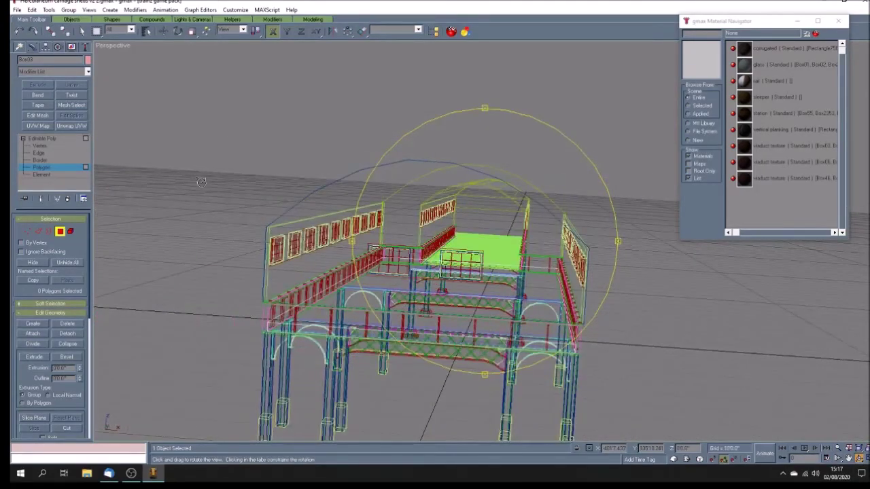
click(82, 31)
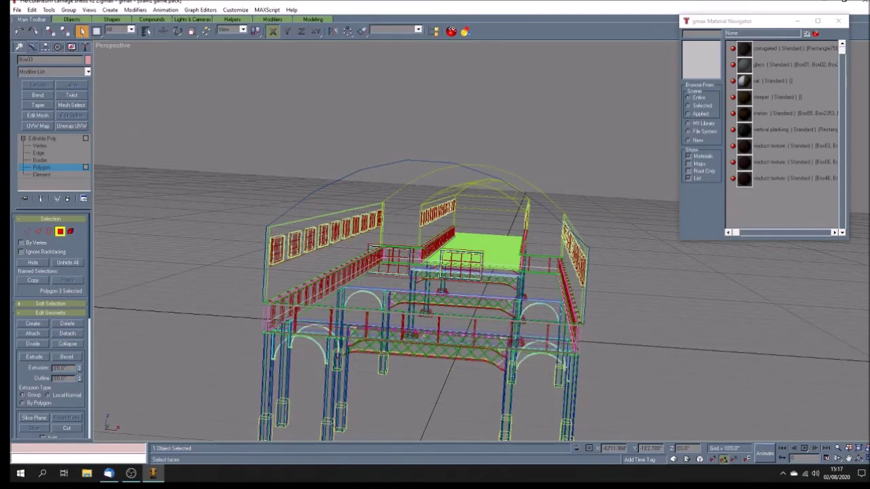
click(858, 459)
drag(475, 272, 177, 265)
click(82, 31)
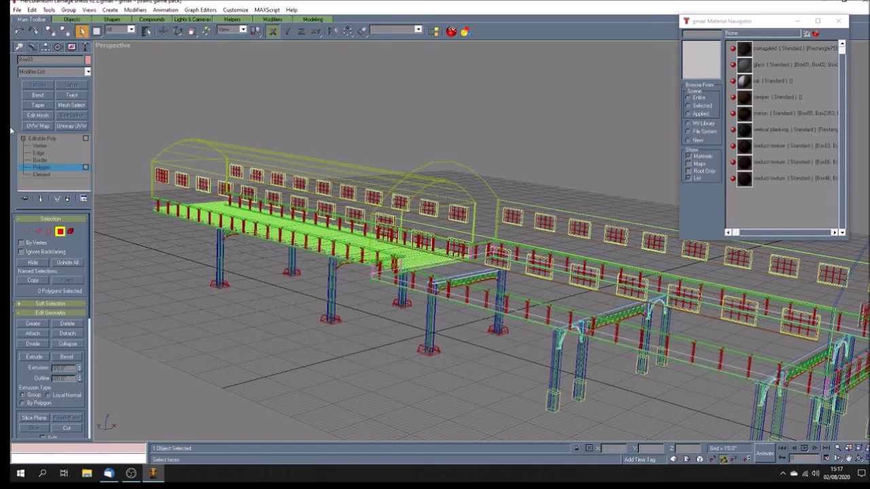
Step: Exit polygon mode, unhide all objects, and return Perspective to Smooth + Highlights shading
click(42, 138)
click(71, 47)
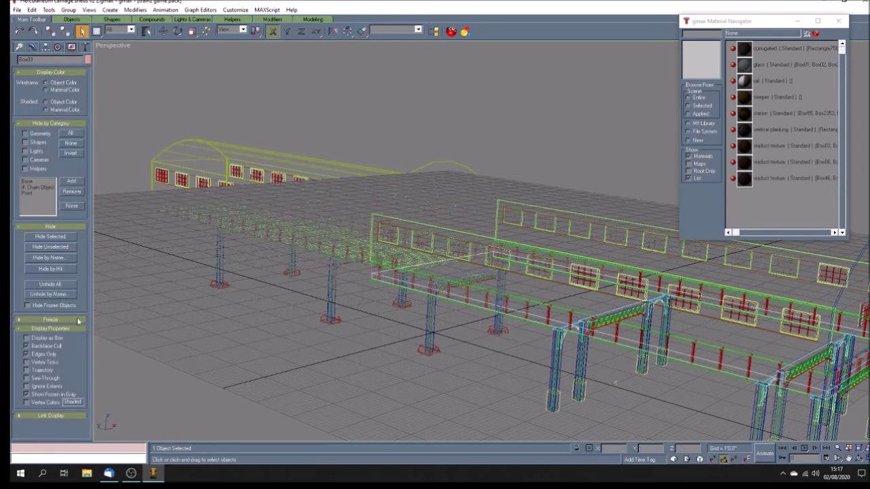
click(49, 284)
right_click(119, 46)
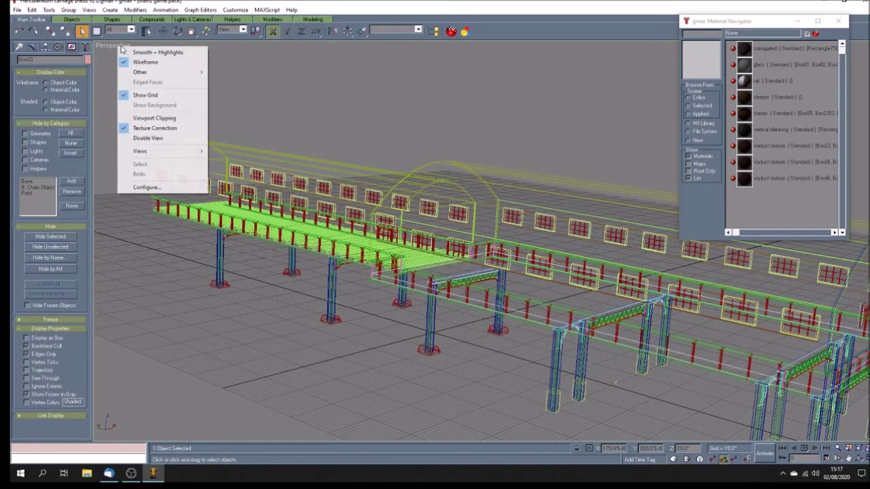
click(136, 51)
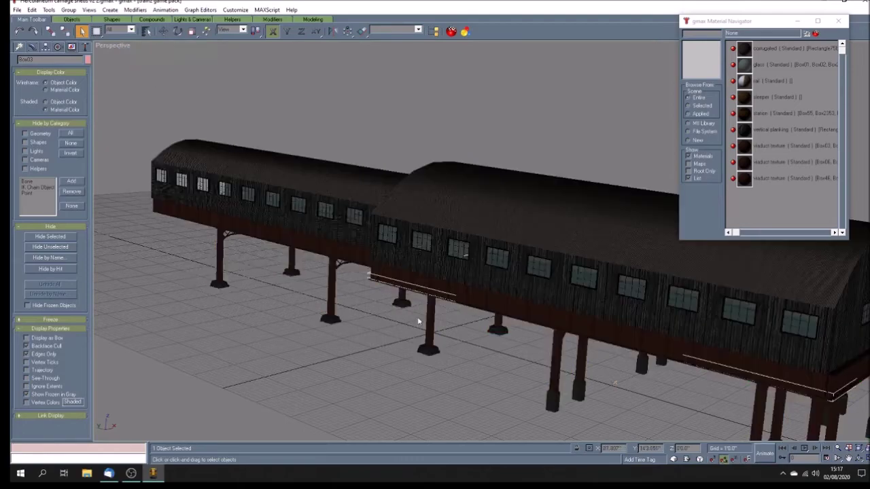
click(616, 413)
Step: Orbit around the carriage shed and save the current scene
click(859, 459)
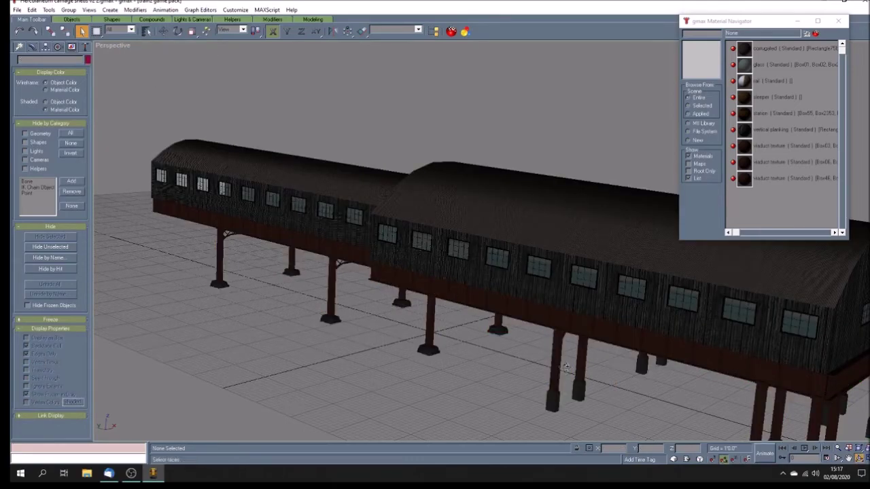
mouse_move(401, 303)
mouse_down()
mouse_move(460, 305)
mouse_move(464, 297)
mouse_move(452, 303)
mouse_move(500, 297)
mouse_move(498, 287)
mouse_move(553, 285)
mouse_move(482, 303)
mouse_up()
scroll(464, 297, down, 5)
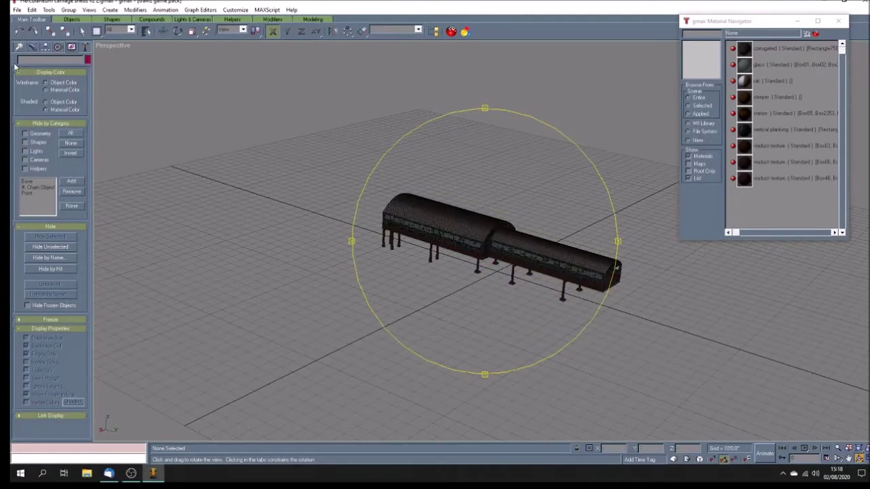
click(17, 10)
key(Down)
key(Down)
key(Down)
key(Down)
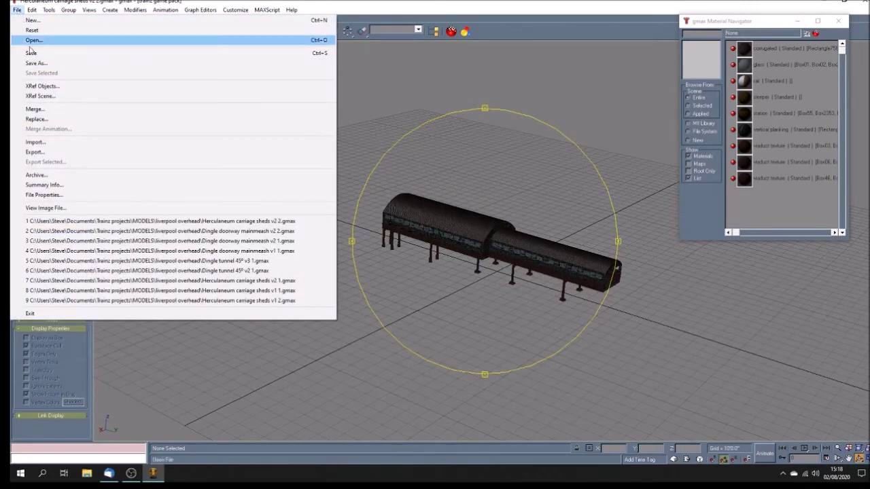
key(Return)
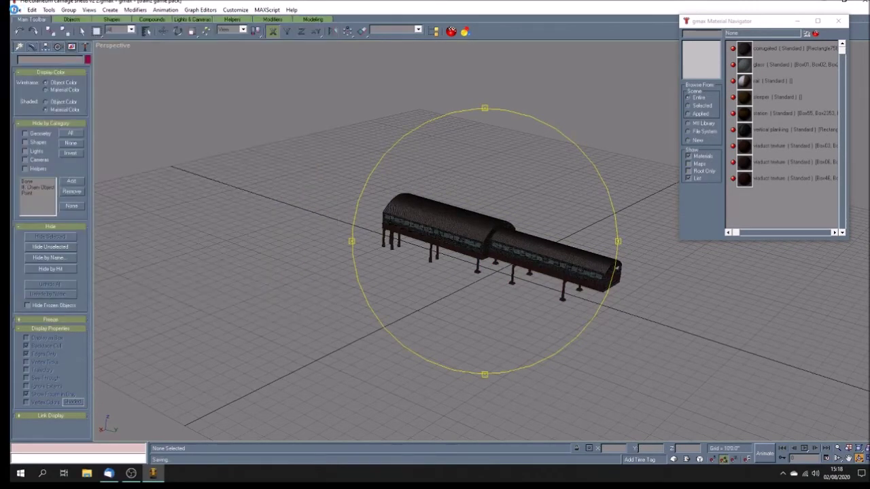
Step: Save As over the existing Herculaneum carriage sheds .gmax file, confirming the replace
click(17, 11)
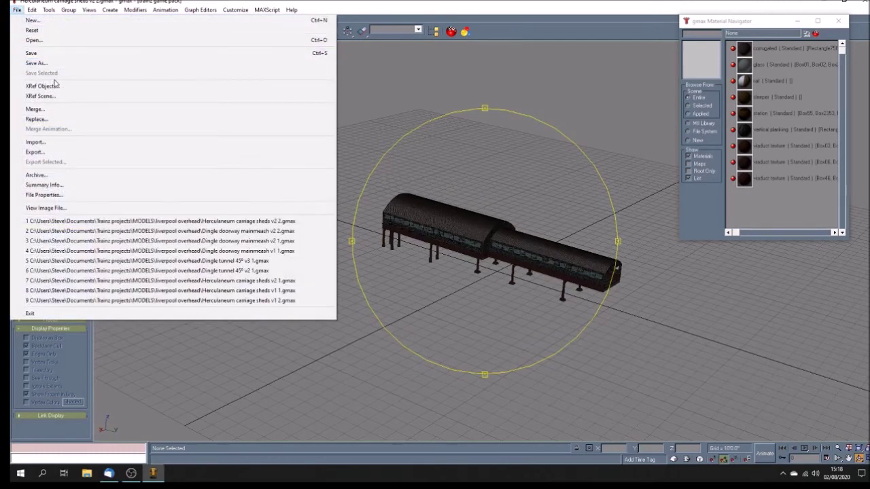
click(35, 63)
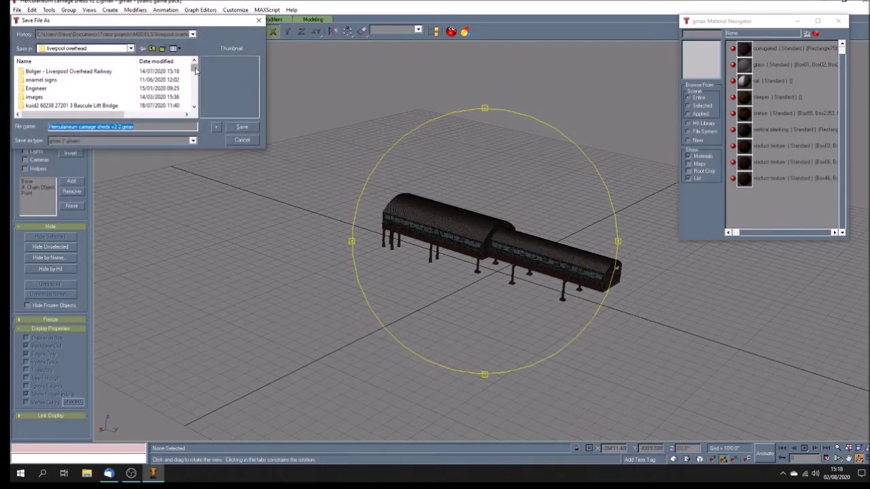
mouse_move(195, 70)
mouse_down()
mouse_move(194, 95)
mouse_move(193, 82)
mouse_up()
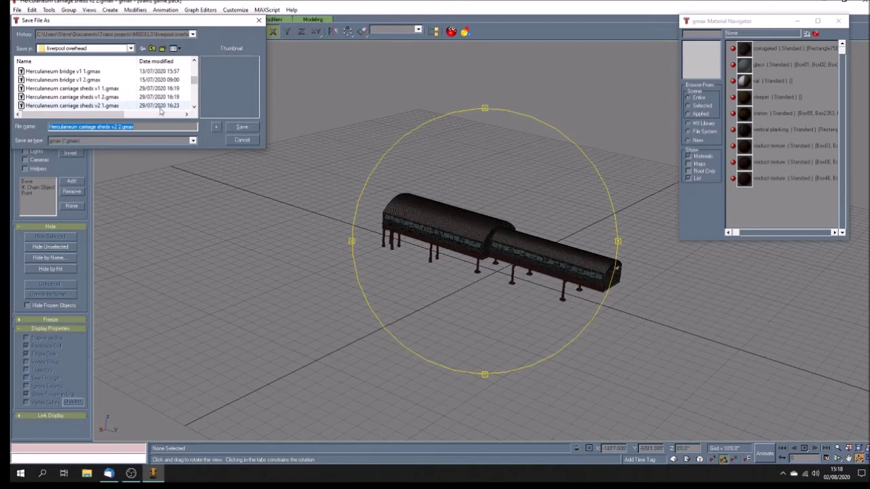
click(195, 108)
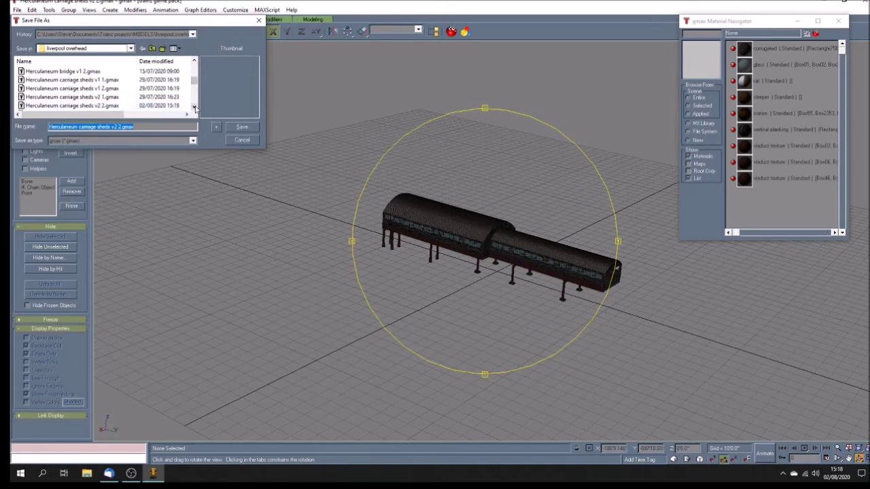
click(119, 97)
click(249, 129)
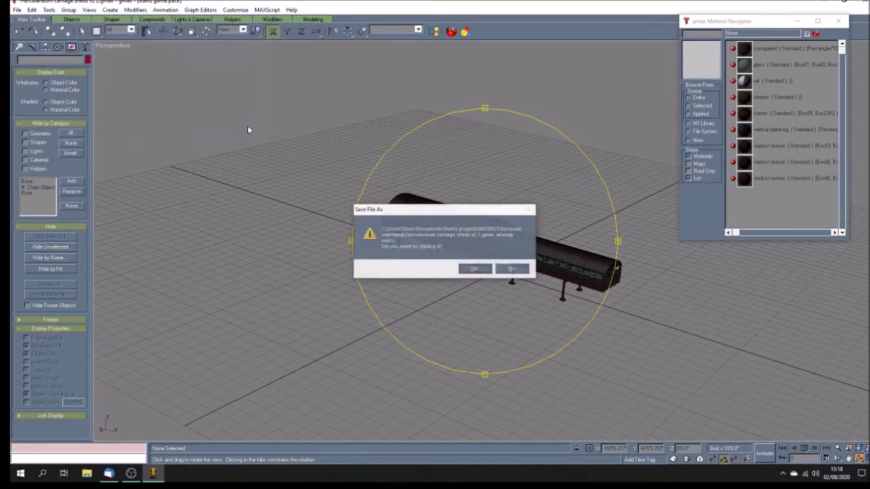
click(478, 267)
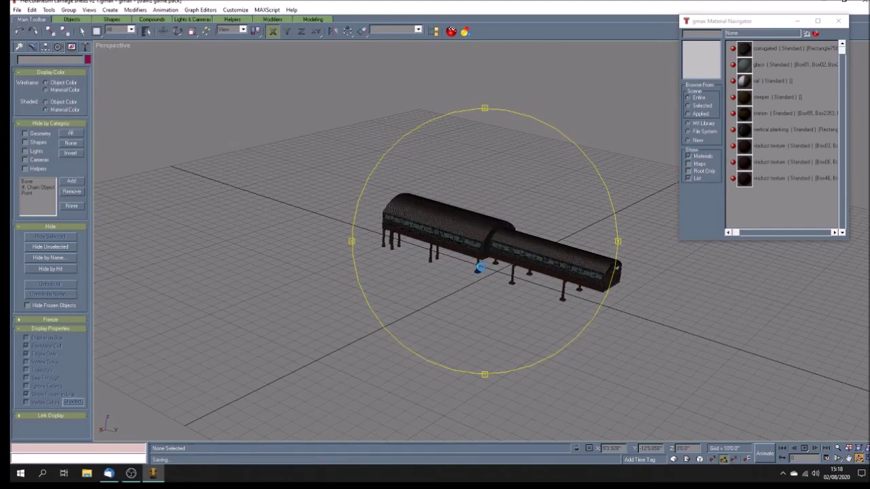
mouse_move(479, 267)
mouse_down()
mouse_move(423, 266)
mouse_move(533, 276)
mouse_move(481, 270)
mouse_up()
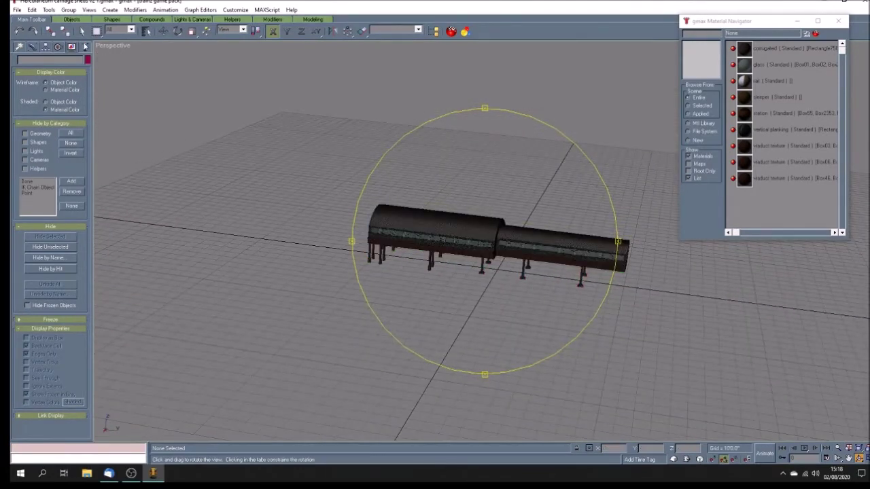
Step: Select all 15 groups by name and ungroup repeatedly into 314 separate objects, then deselect
click(81, 31)
click(96, 31)
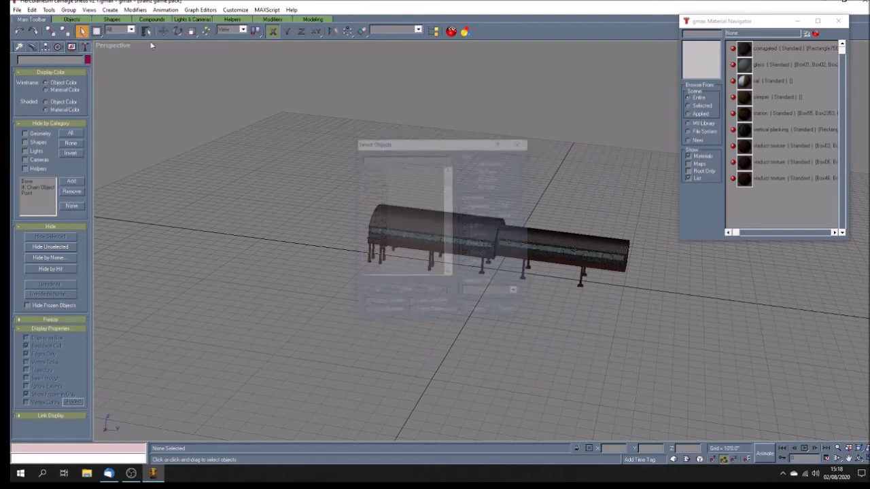
drag(385, 171, 394, 253)
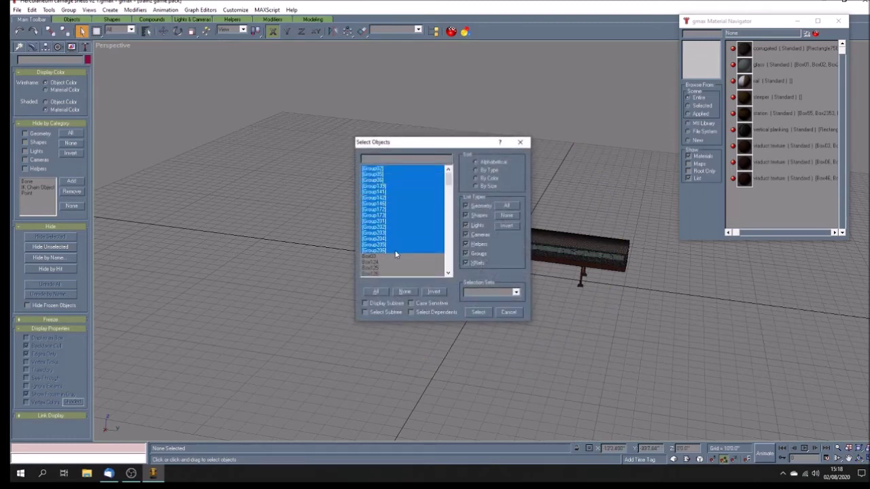
click(479, 312)
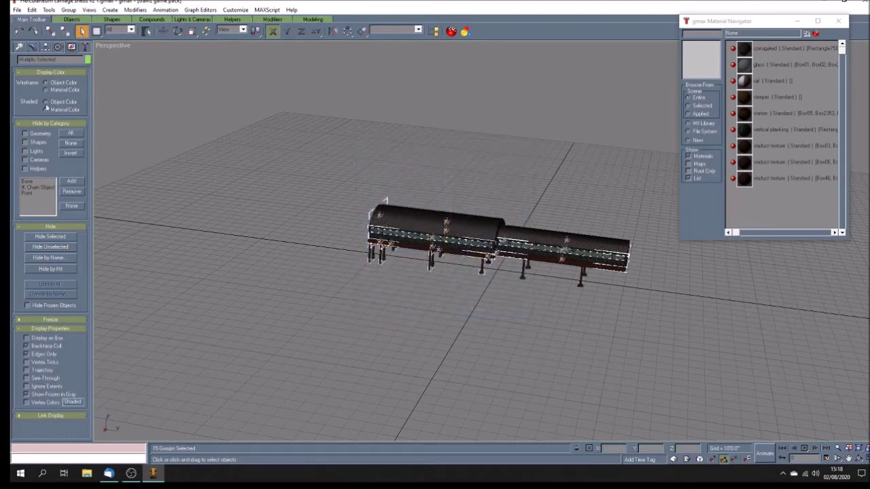
click(68, 9)
click(84, 30)
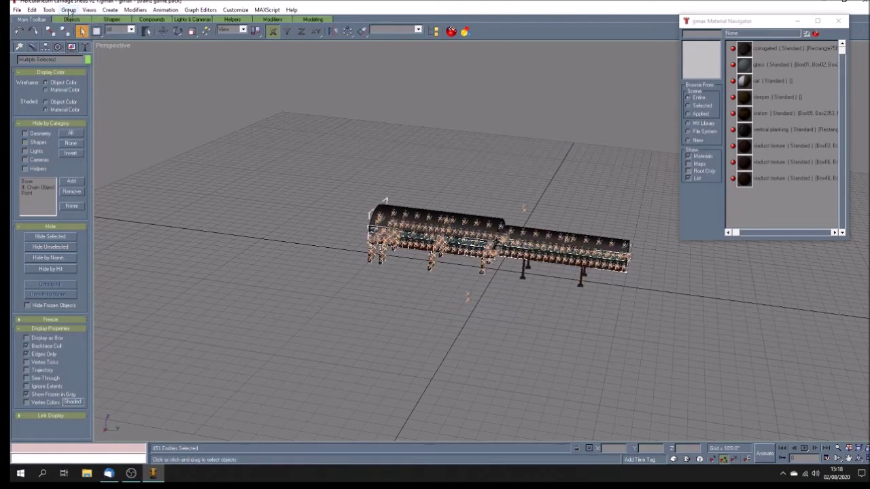
click(68, 9)
click(85, 30)
click(68, 11)
click(84, 29)
click(69, 11)
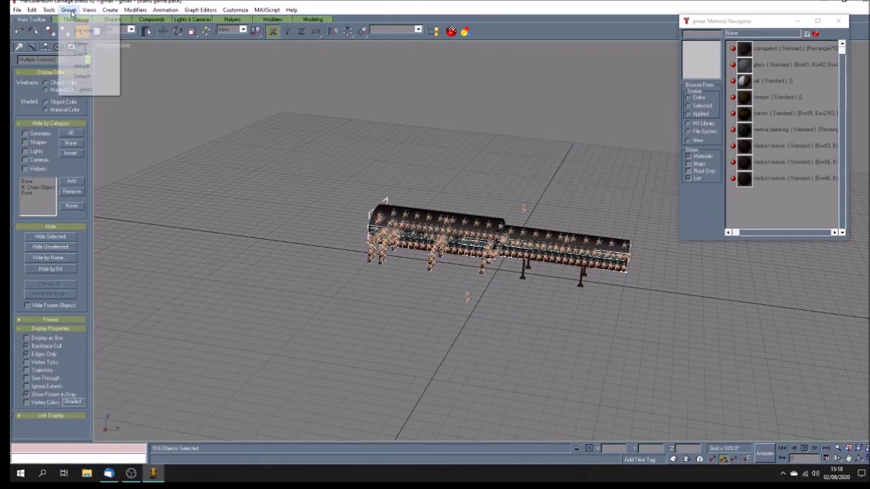
click(334, 163)
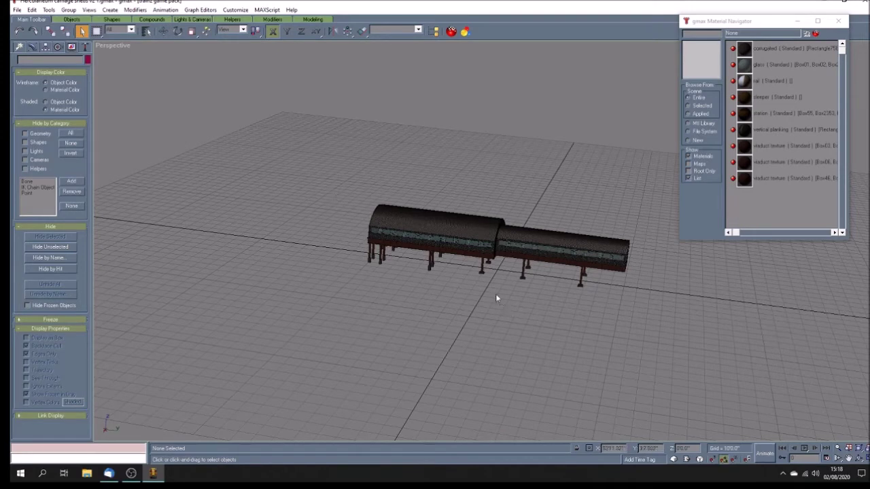
Step: Close the Material Navigator, select all objects, and apply Reset XForm to the selection
scroll(498, 295, up, 2)
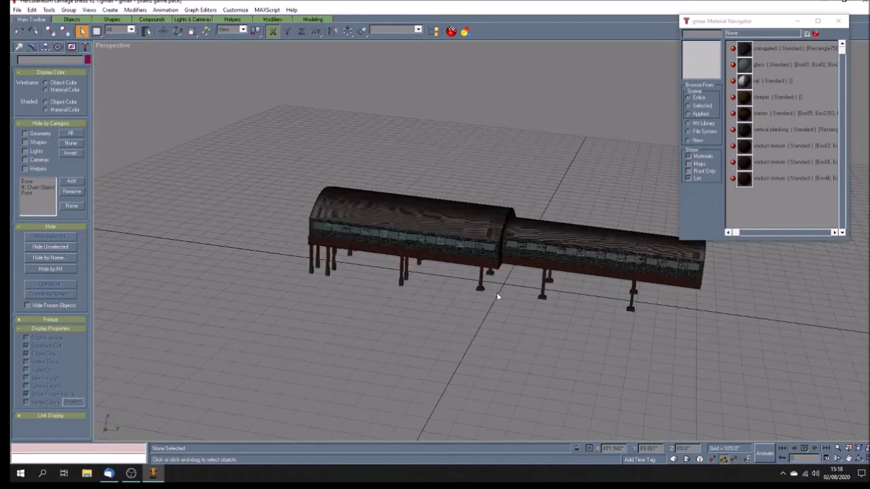
click(842, 23)
drag(284, 190, 343, 299)
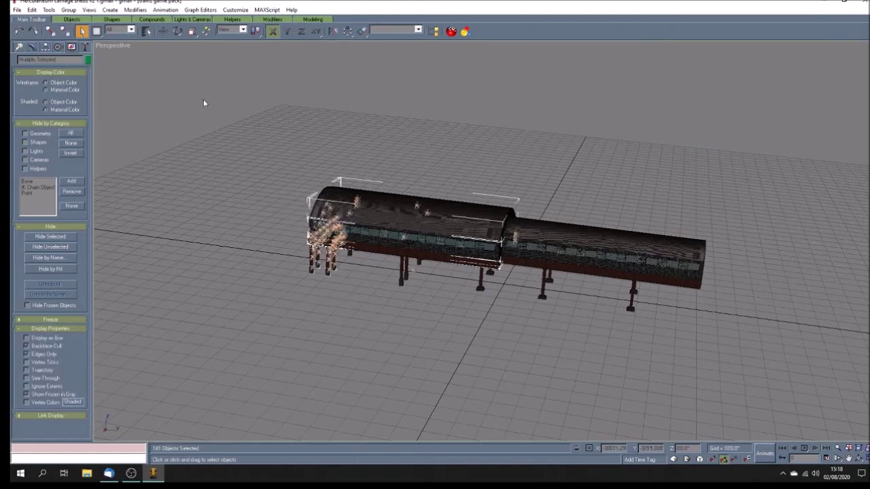
click(258, 181)
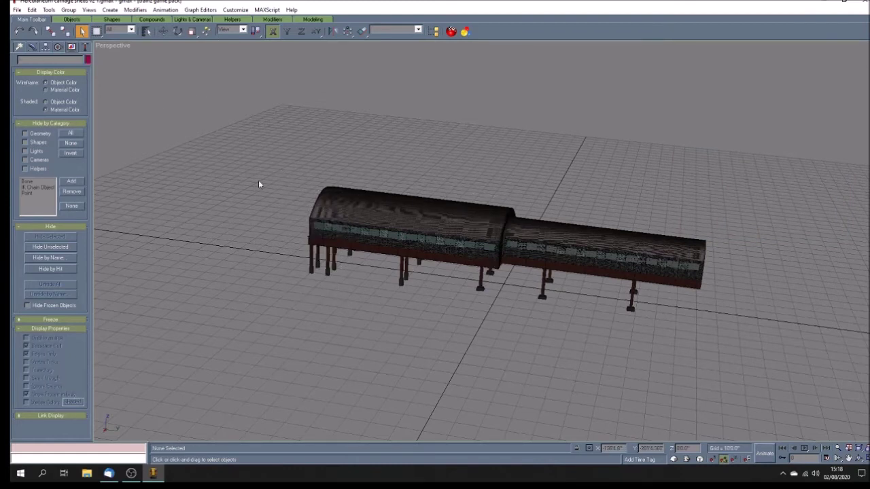
click(31, 10)
click(64, 89)
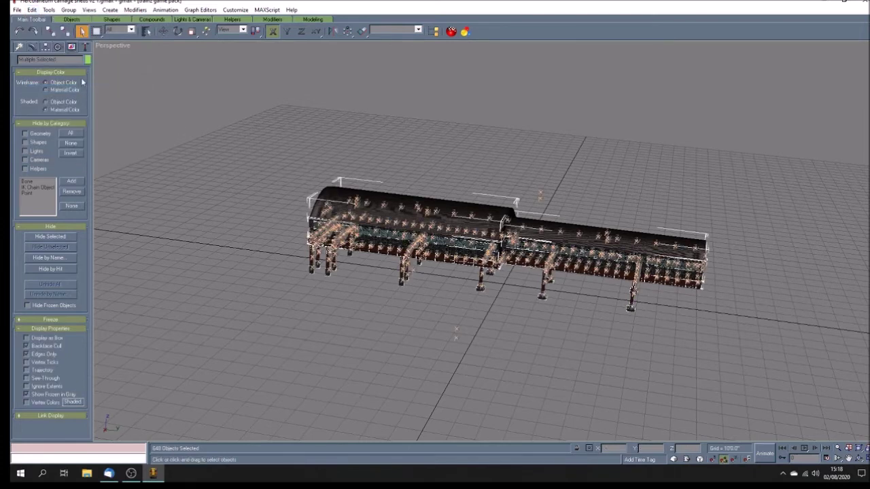
click(85, 47)
click(75, 158)
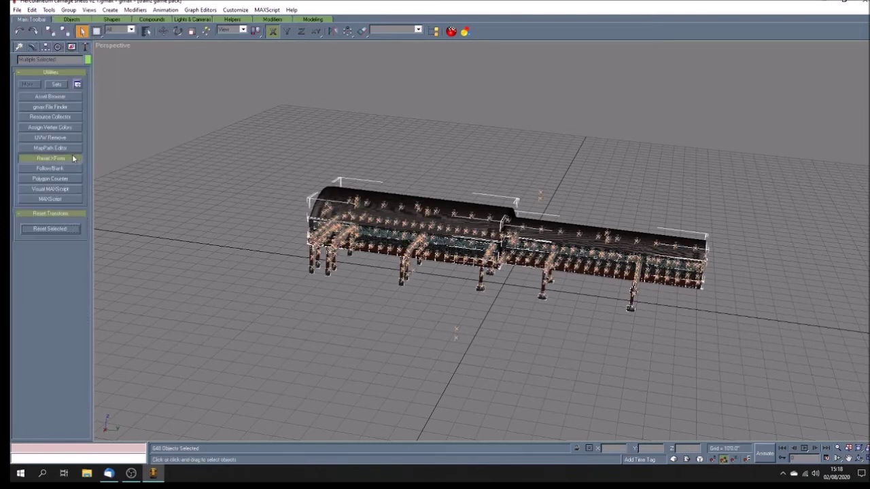
click(73, 231)
Step: With Affect Pivot Only, centre every pivot on its object and align it to world
click(45, 46)
click(53, 104)
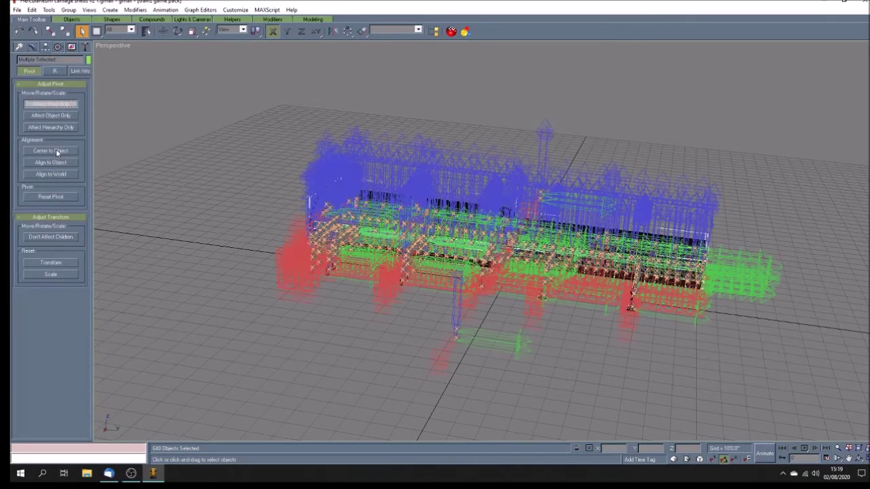
click(56, 151)
click(55, 174)
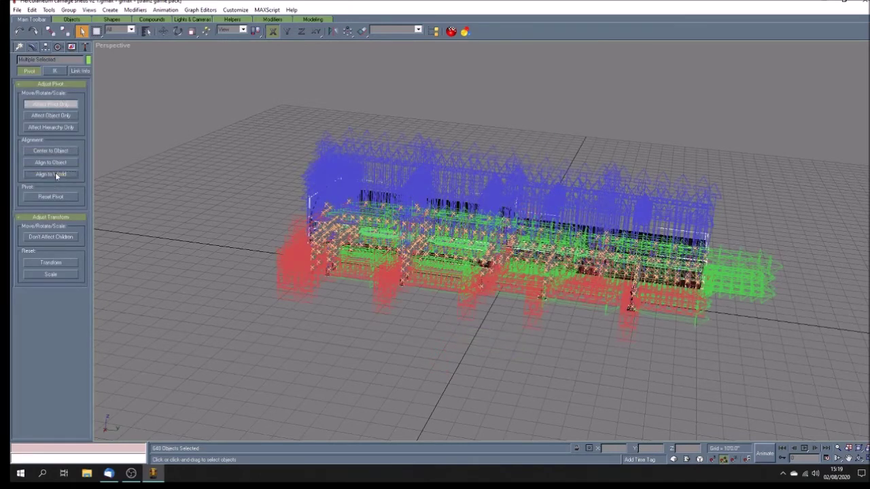
click(252, 168)
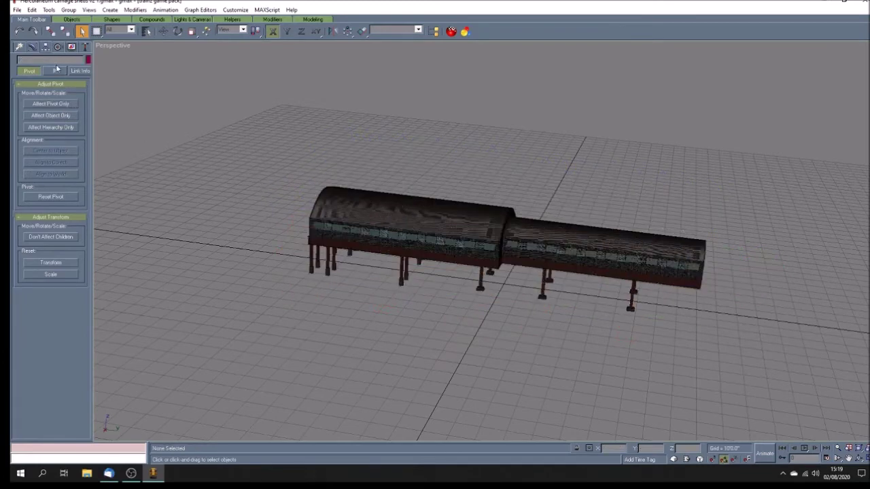
click(31, 47)
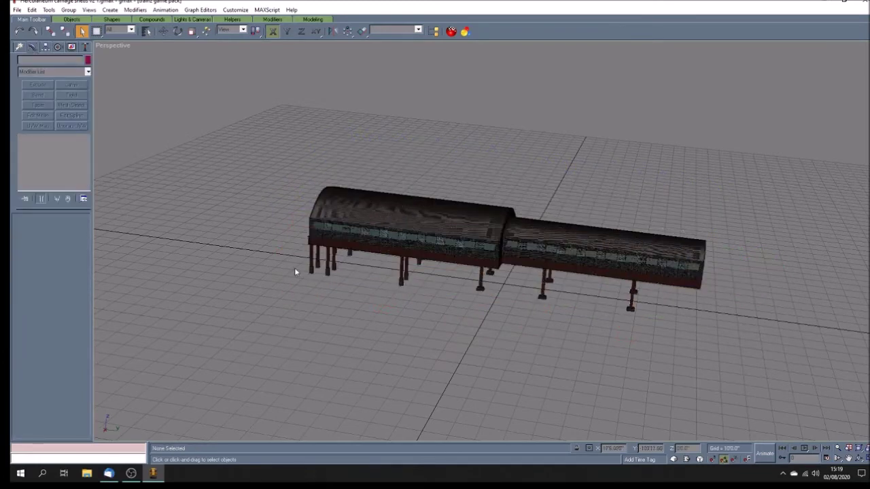
Step: Convert two marquee-selected batches at the left shed's end to editable poly
drag(287, 189, 345, 297)
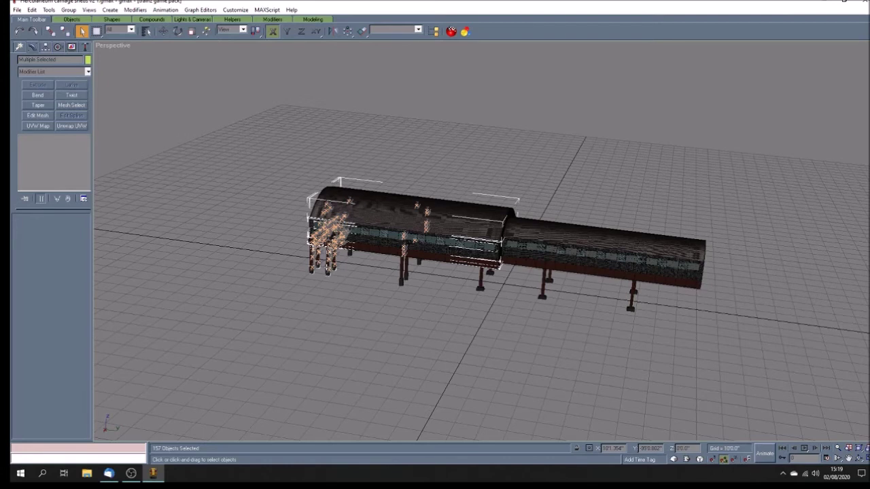
right_click(328, 267)
mouse_move(392, 333)
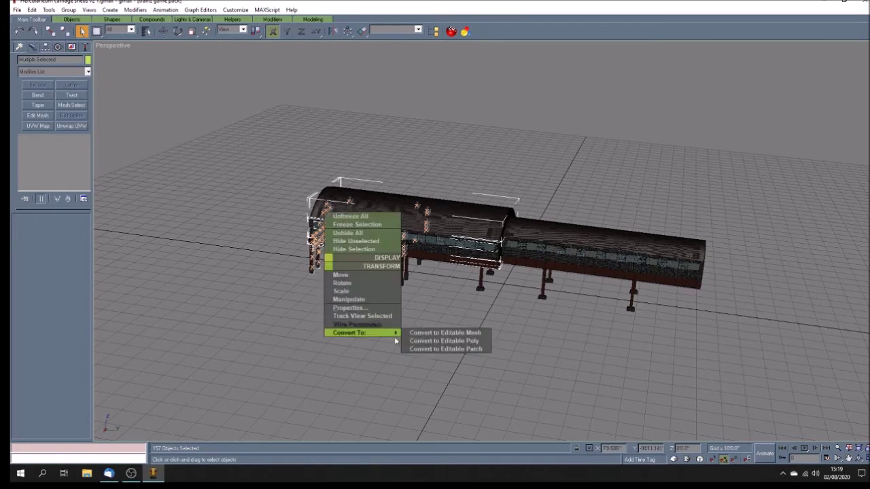
click(420, 340)
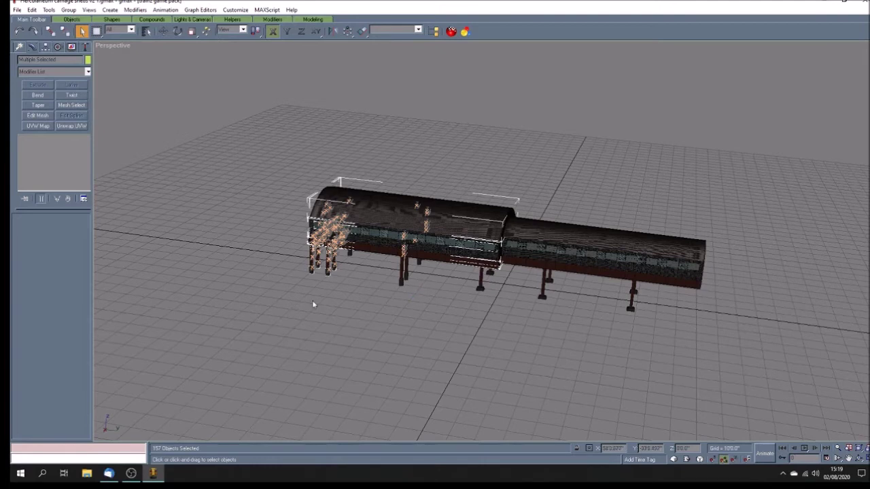
click(376, 302)
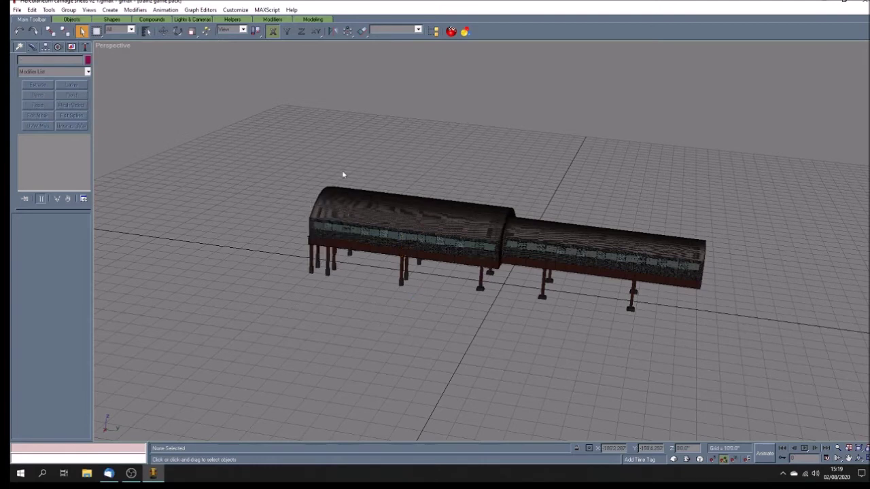
drag(342, 171, 372, 272)
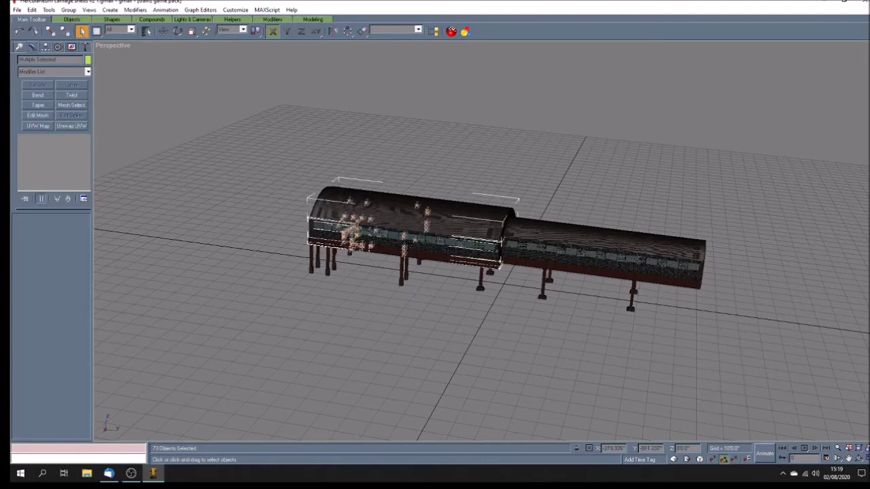
right_click(364, 248)
mouse_move(402, 315)
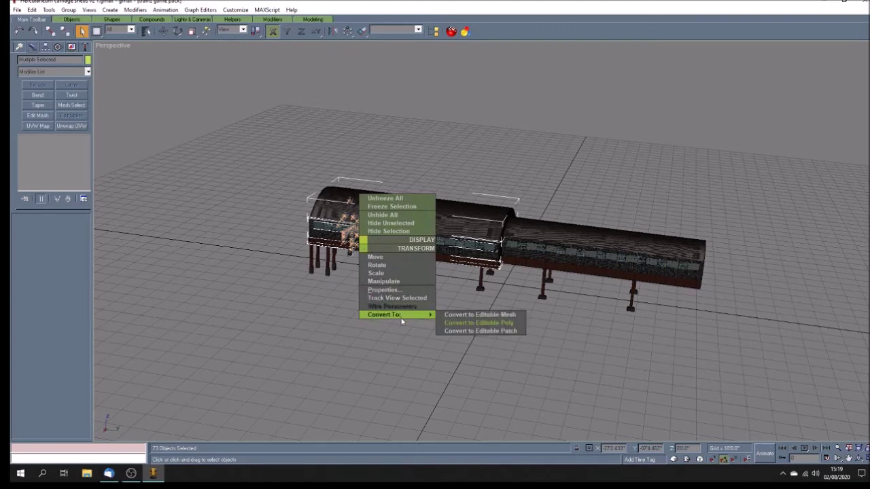
click(449, 329)
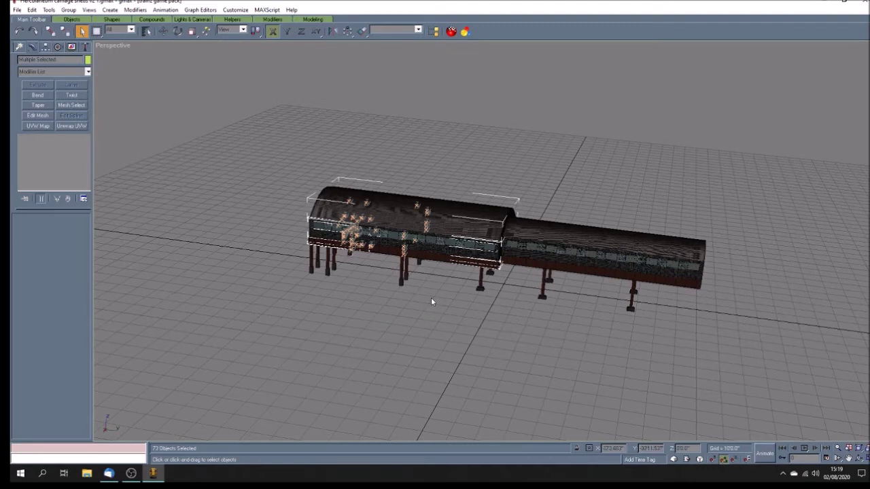
click(371, 293)
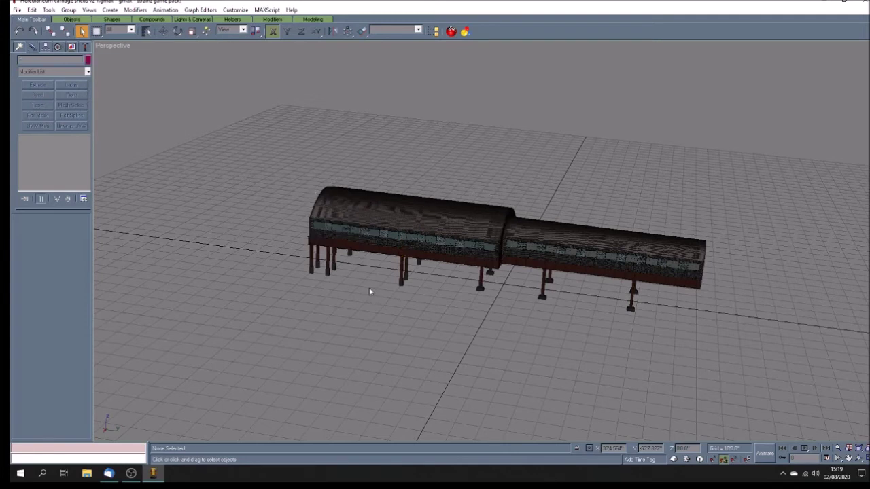
Step: Convert the left shed's middle parts to editable poly and another 38-object section to editable mesh
drag(397, 182, 429, 306)
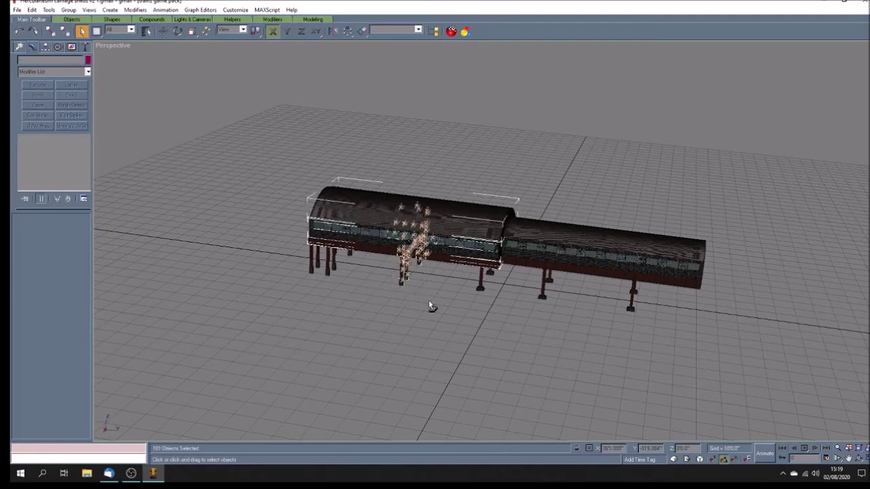
right_click(402, 284)
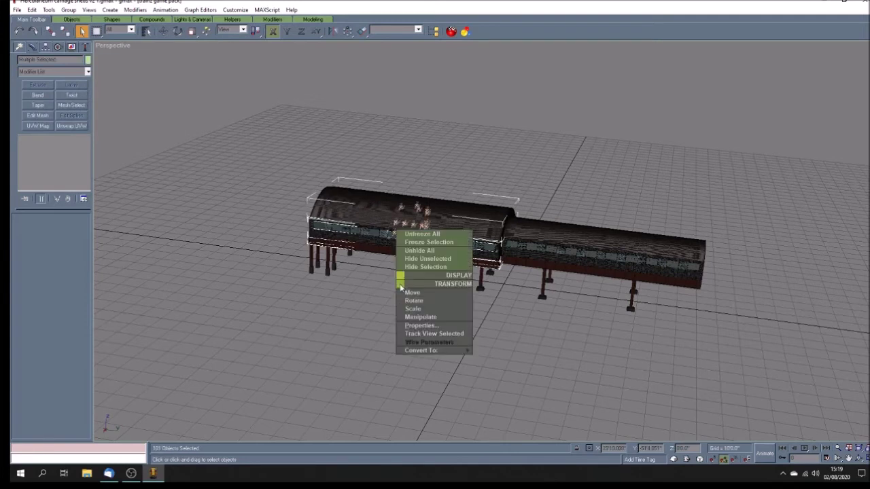
mouse_move(454, 350)
click(516, 359)
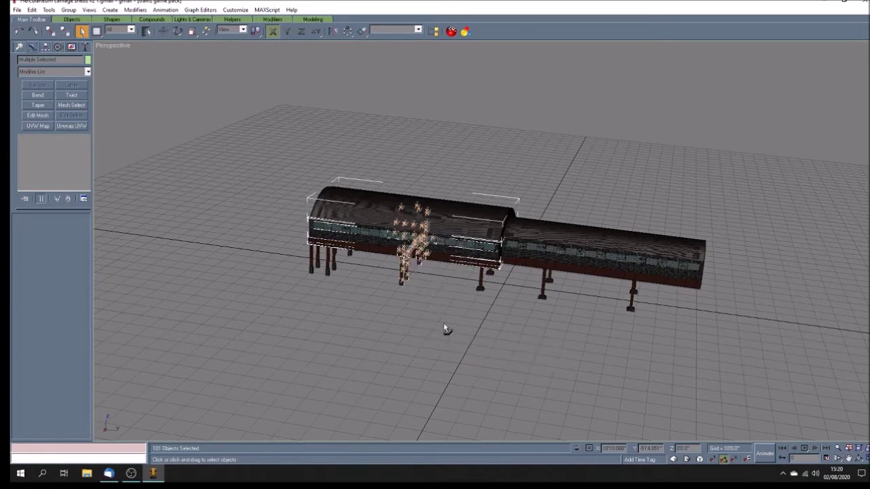
click(417, 296)
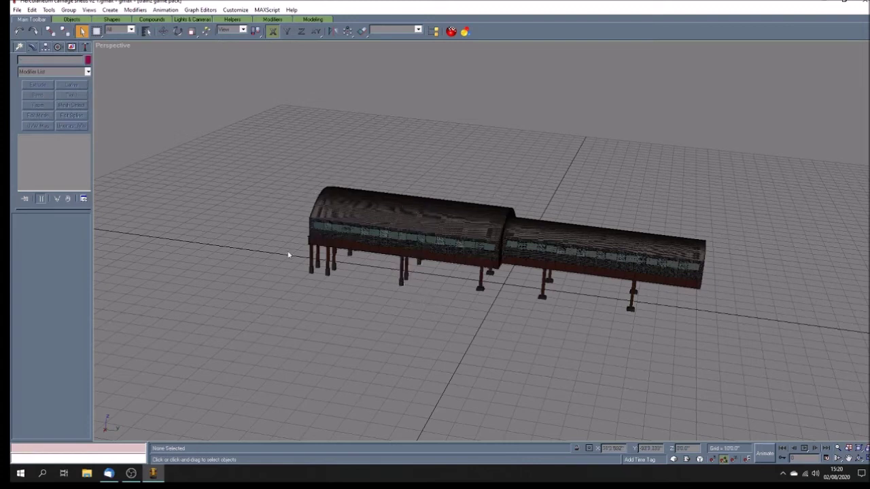
drag(437, 186, 469, 282)
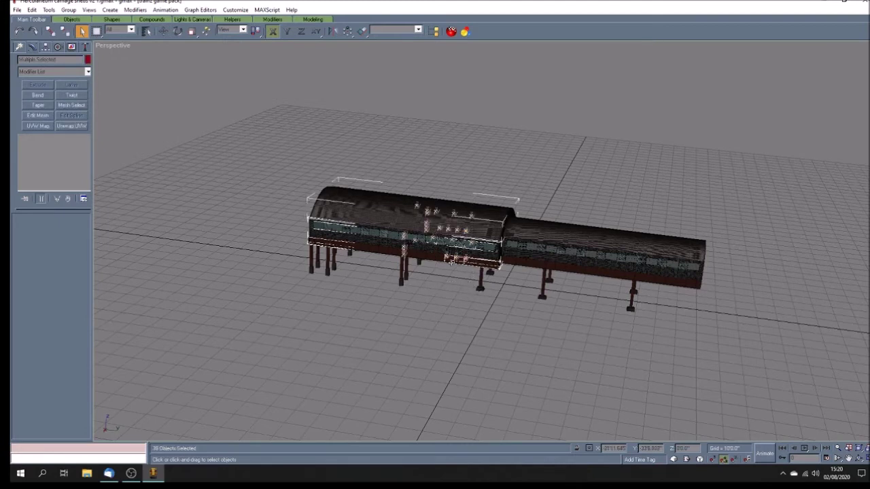
right_click(443, 258)
mouse_move(487, 327)
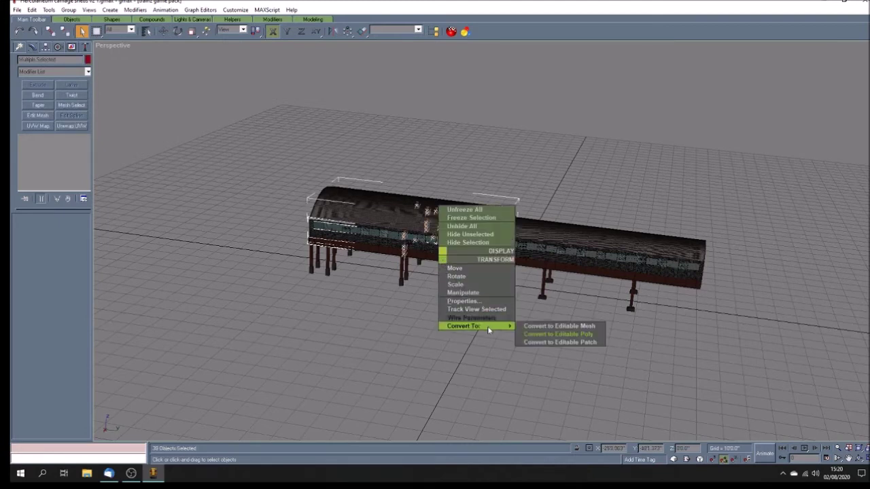
click(543, 326)
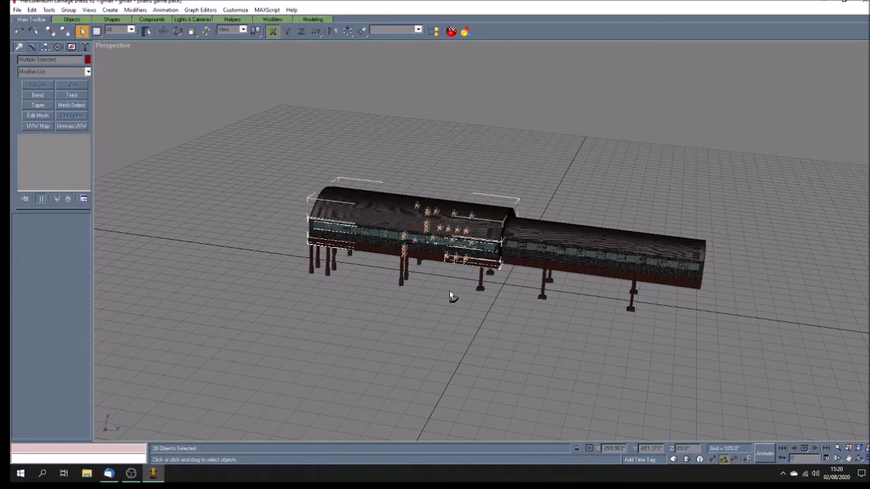
click(218, 245)
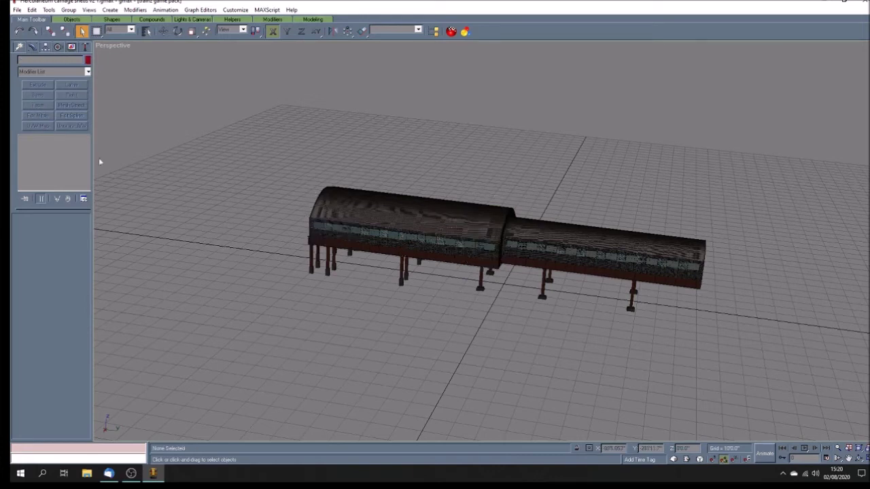
Step: Open the Polygon Counter and move its window aside to the left
click(84, 46)
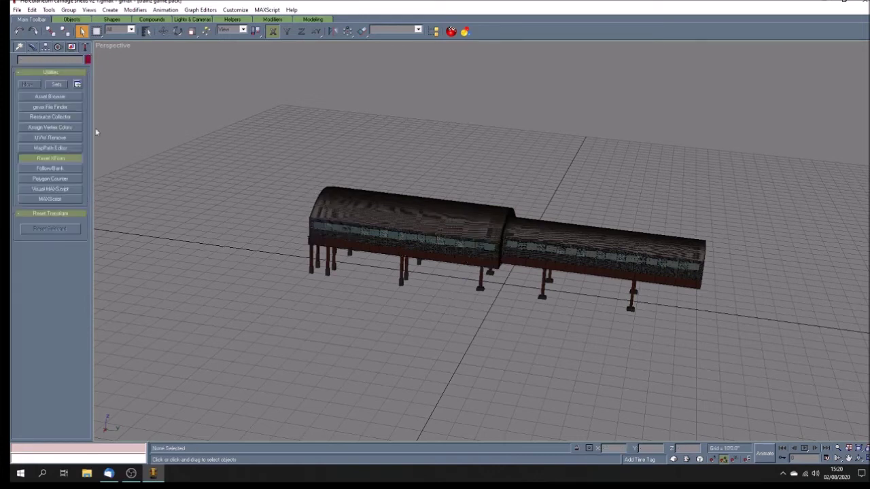
click(50, 178)
drag(460, 196, 131, 238)
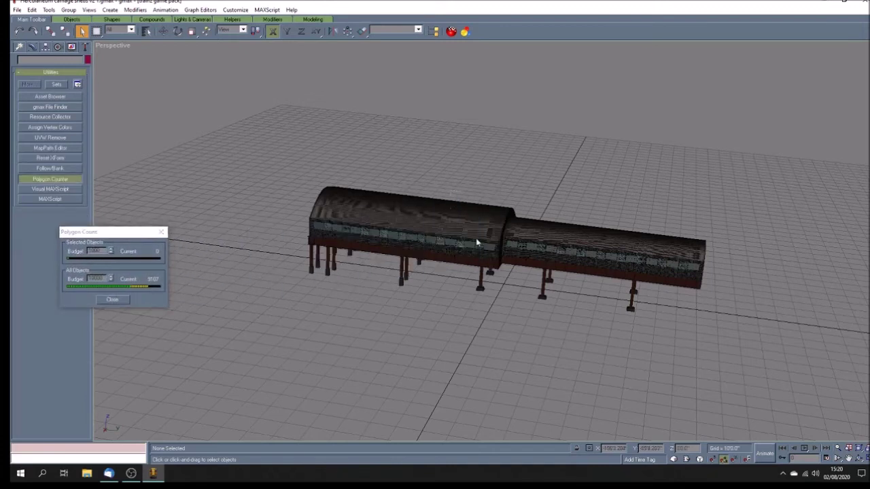
Step: Convert the parts spanning both carriage sheds, then the whole scene, to Editable Poly
drag(469, 279, 508, 314)
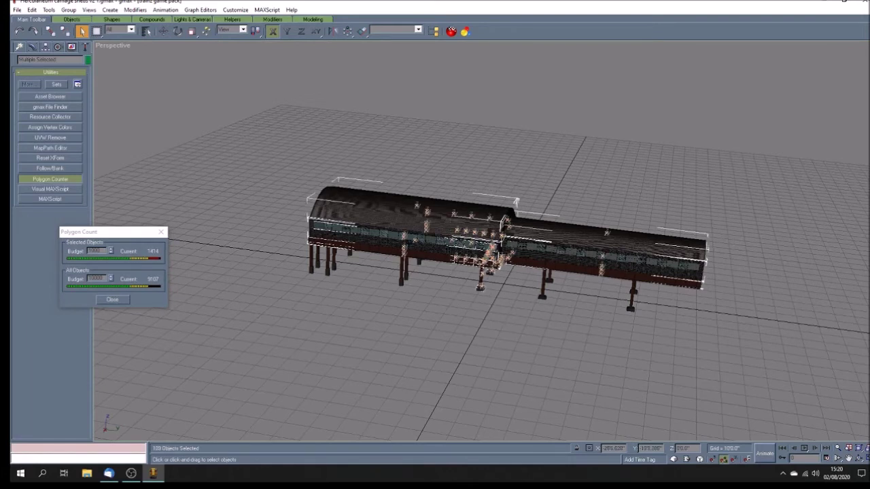
right_click(480, 266)
mouse_move(507, 332)
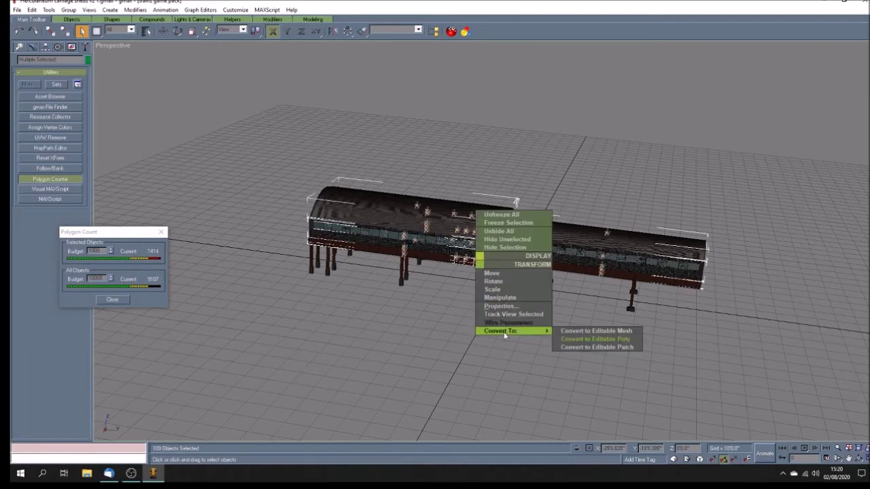
click(568, 339)
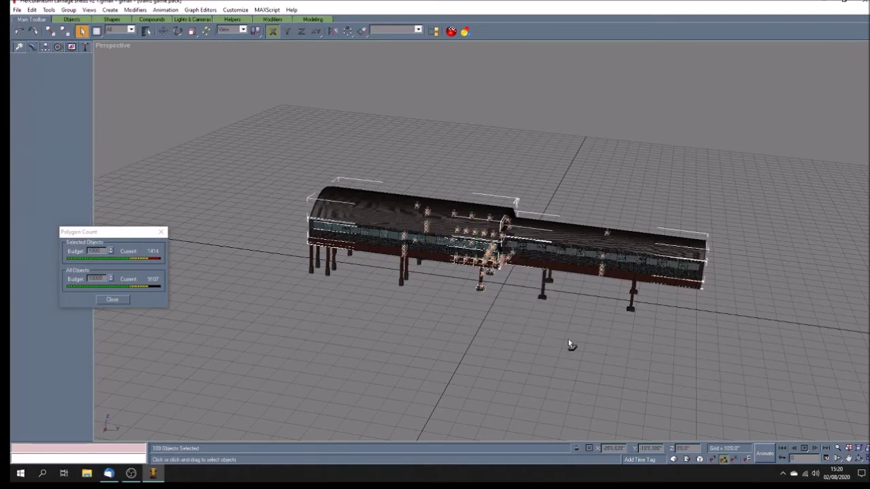
click(457, 303)
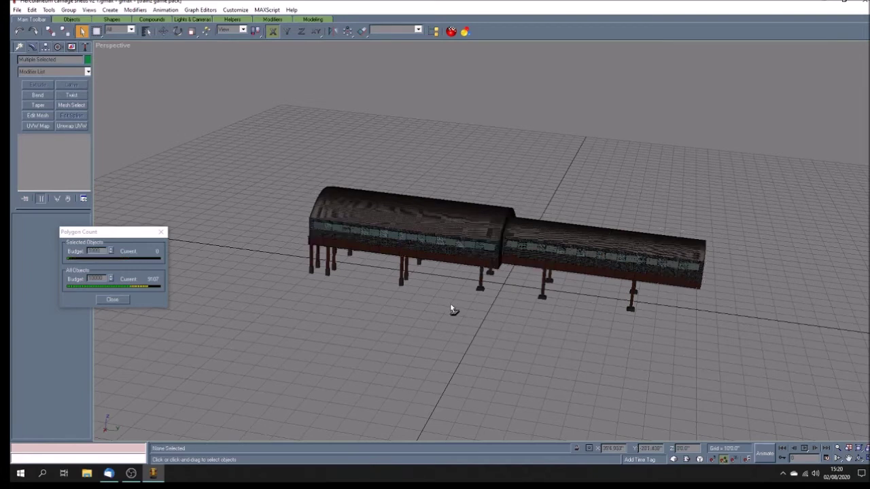
key(ctrl+a)
right_click(522, 262)
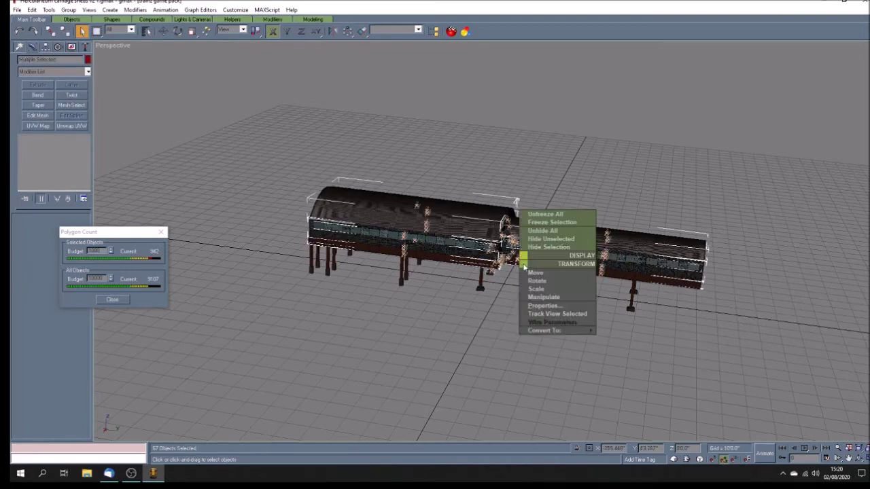
mouse_move(556, 331)
click(625, 339)
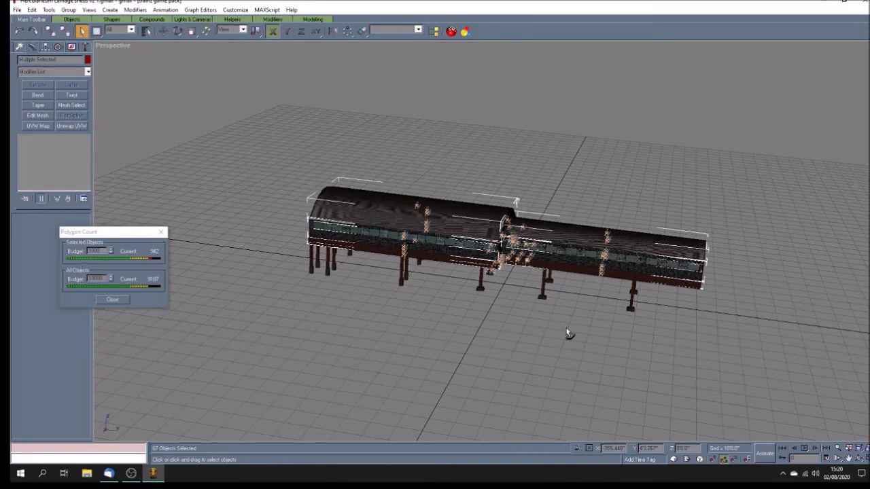
Step: Convert the right shed's parts to Editable Mesh and its middle section to Editable Poly
click(530, 202)
click(542, 293)
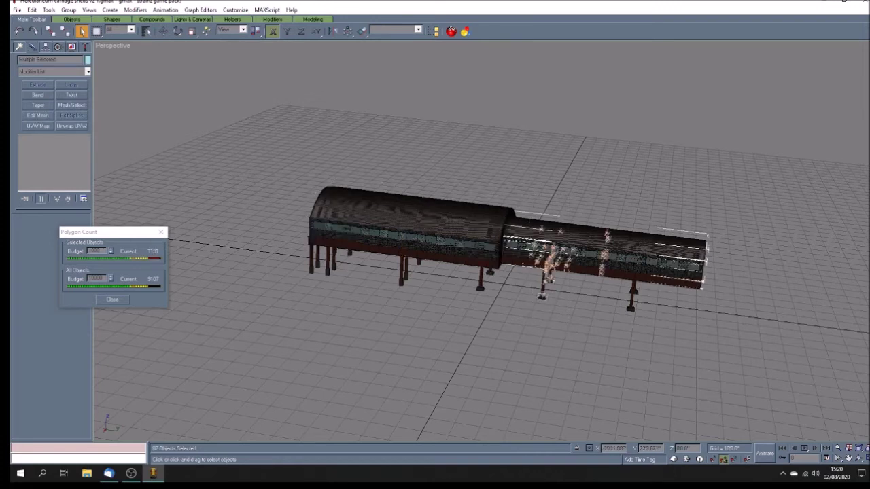
right_click(539, 262)
mouse_move(577, 332)
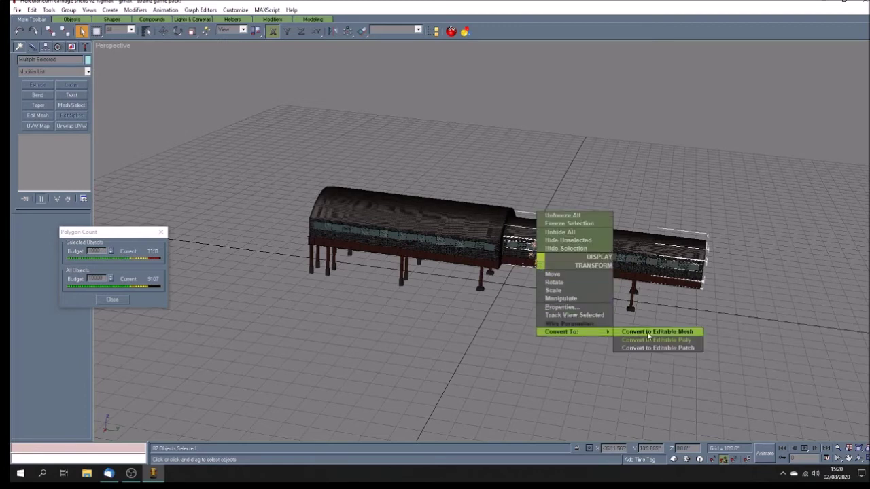
click(648, 333)
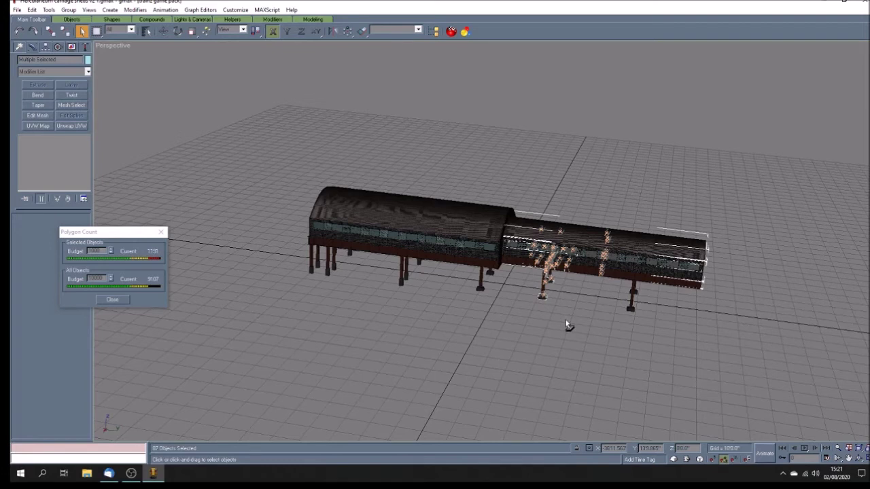
click(566, 299)
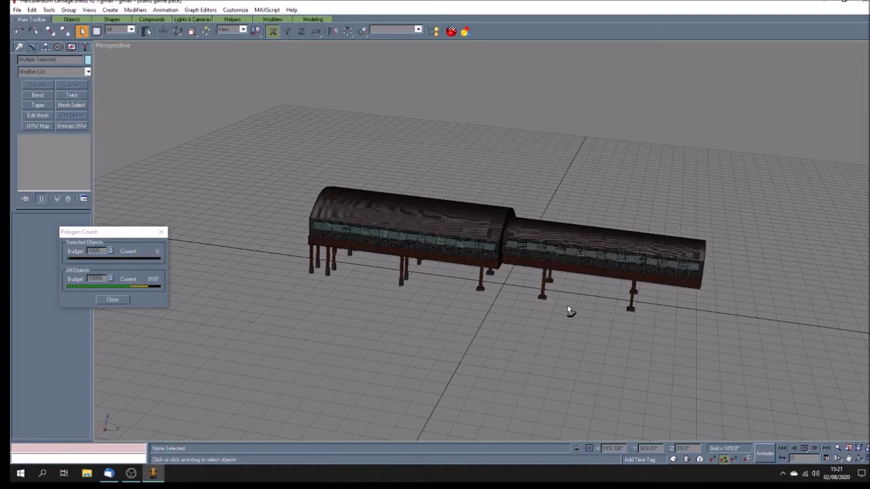
drag(550, 203, 607, 302)
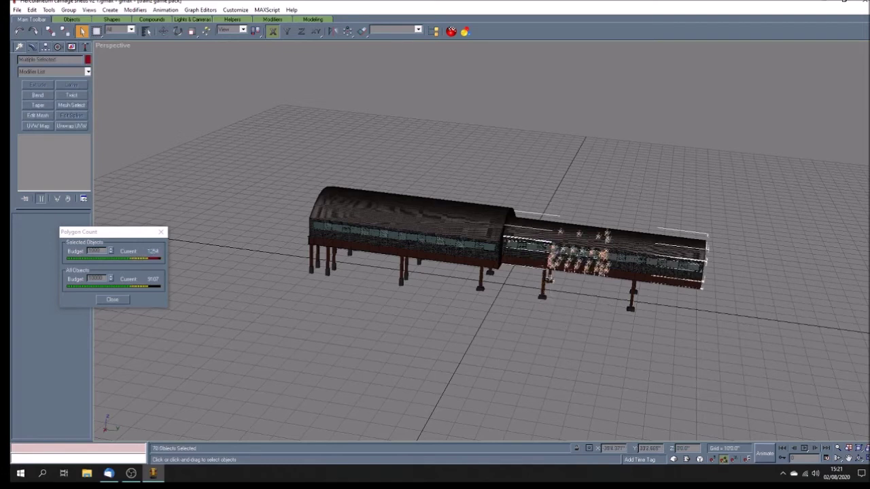
right_click(581, 271)
mouse_move(615, 338)
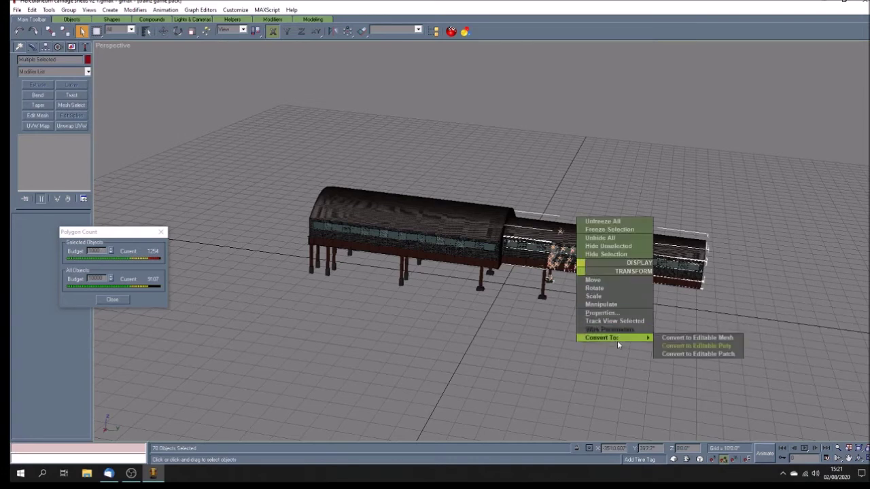
click(677, 346)
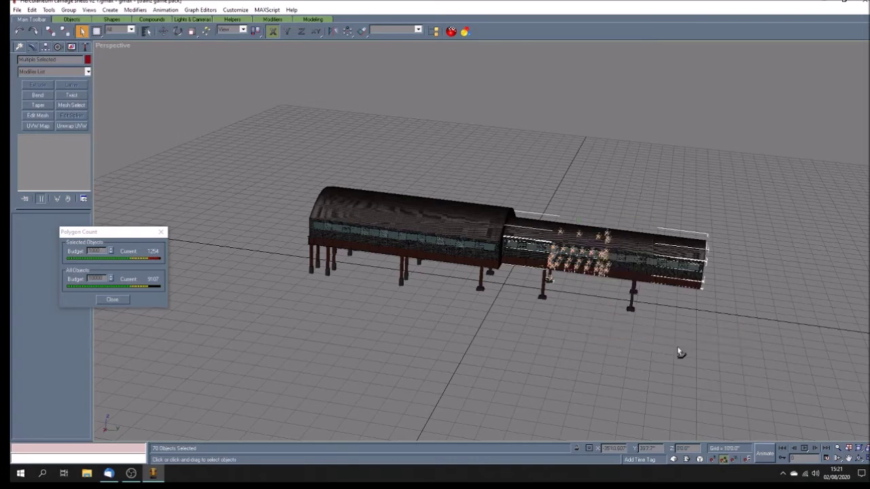
Step: Convert the next section and the far end of the right shed
click(579, 320)
drag(581, 207, 628, 295)
right_click(615, 271)
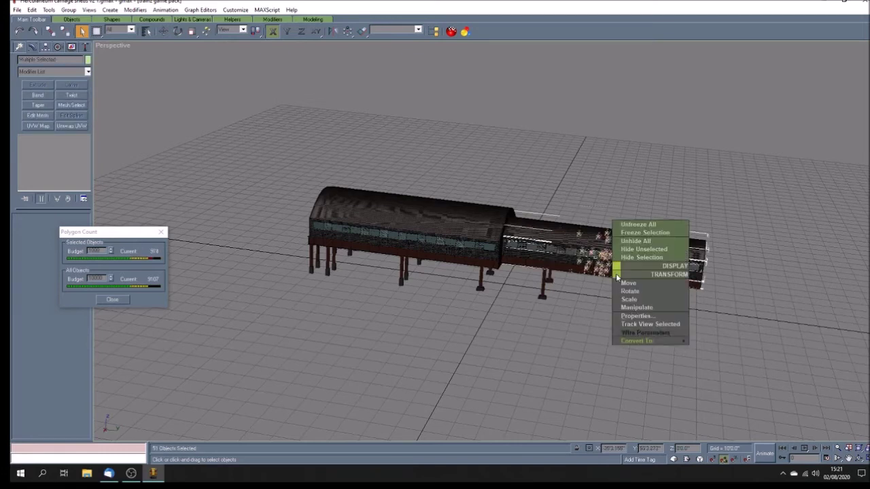
mouse_move(646, 341)
click(701, 347)
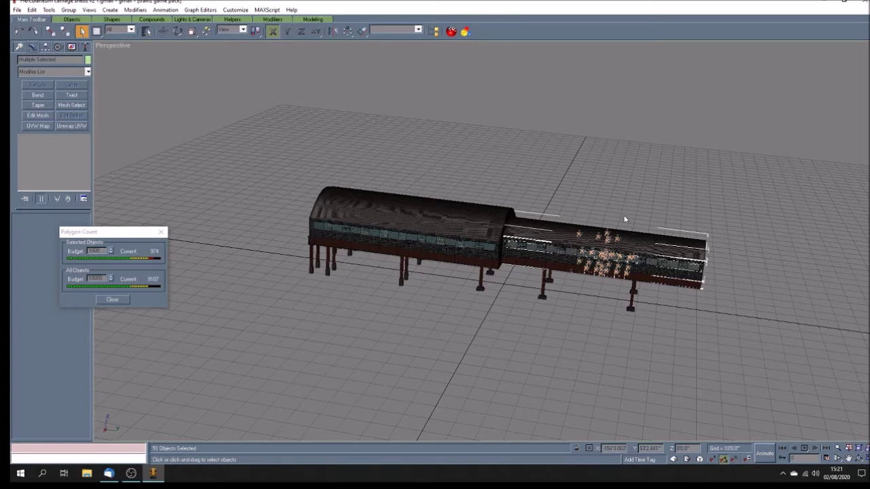
drag(615, 213, 659, 339)
right_click(632, 276)
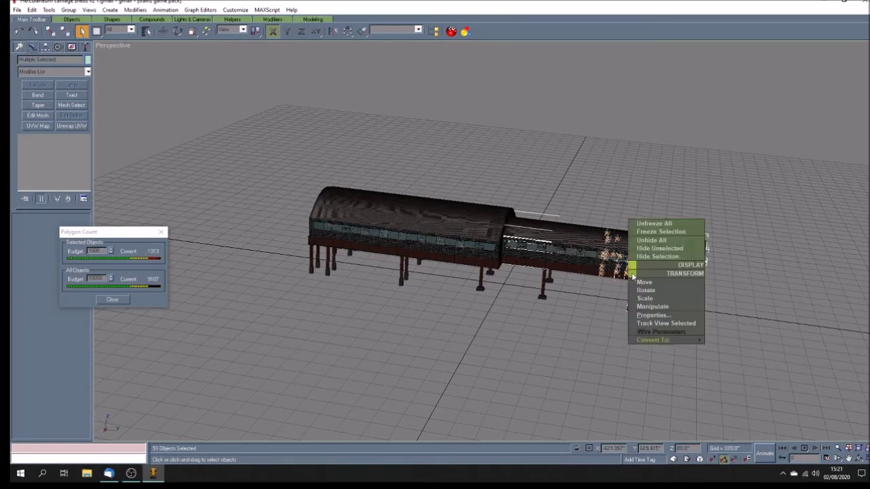
mouse_move(659, 340)
click(732, 351)
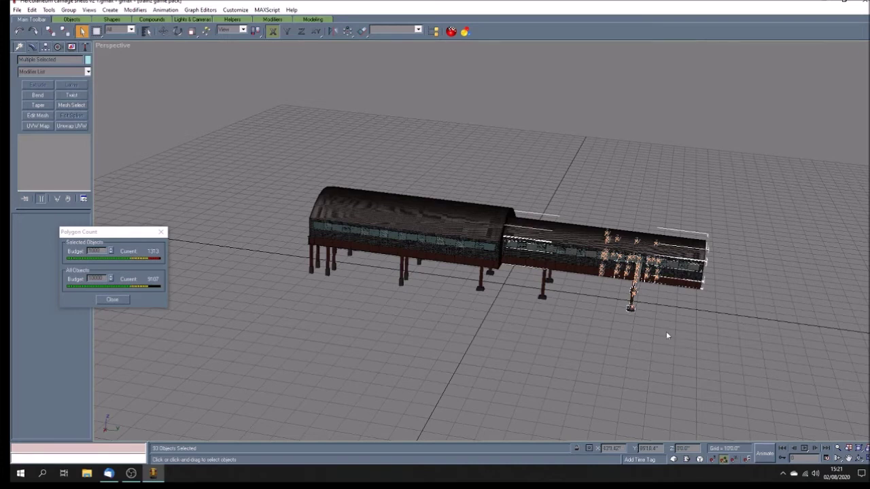
Step: Convert the right end of the right shed and clear the selection
drag(636, 204, 729, 309)
right_click(680, 289)
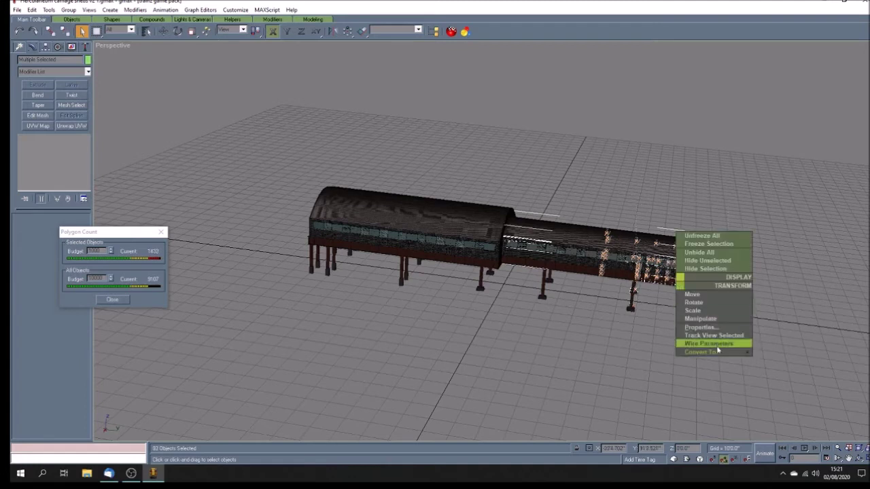
mouse_move(705, 352)
click(772, 360)
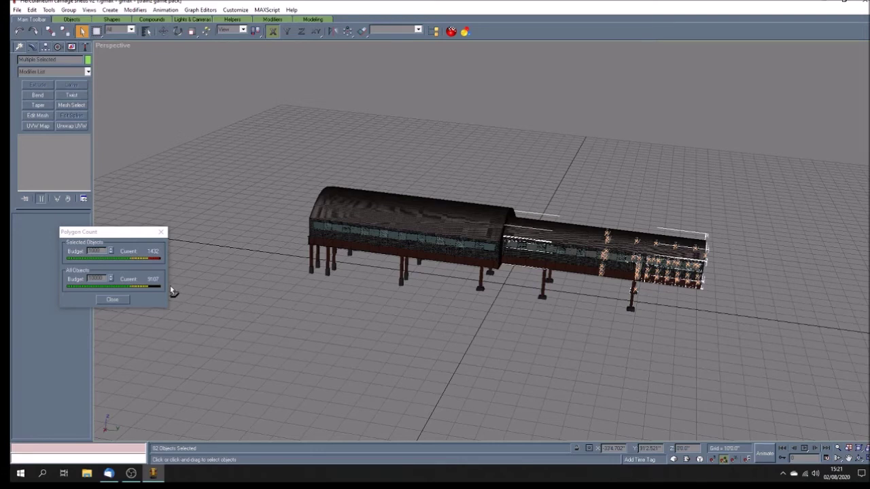
click(439, 311)
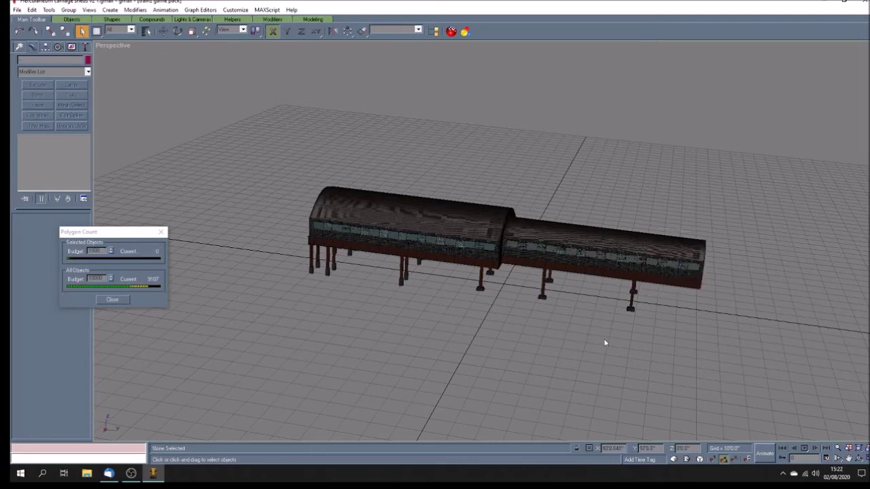
click(17, 10)
Step: Save the carriage shed model in gmax, then open models list.xls in Excel
click(25, 54)
click(823, 4)
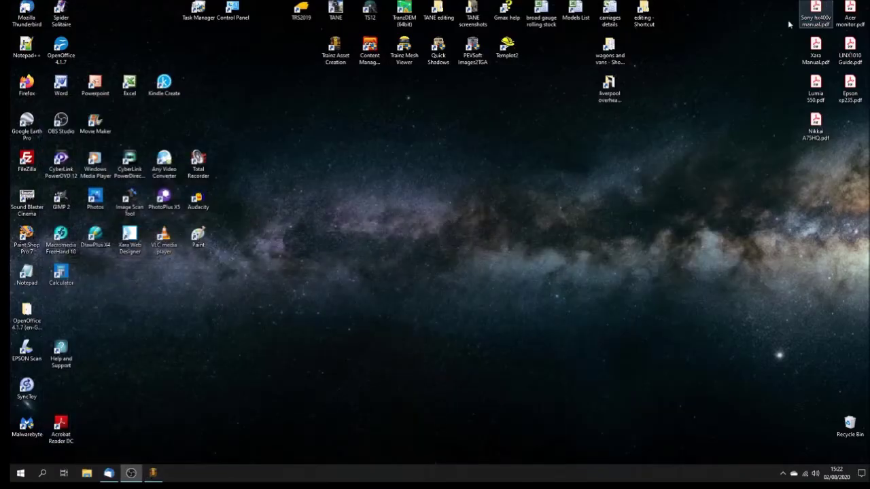
double_click(131, 88)
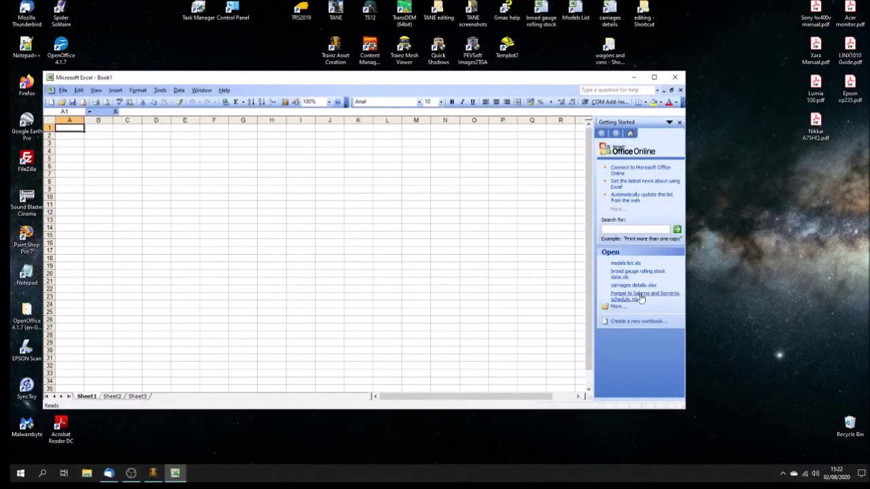
click(628, 263)
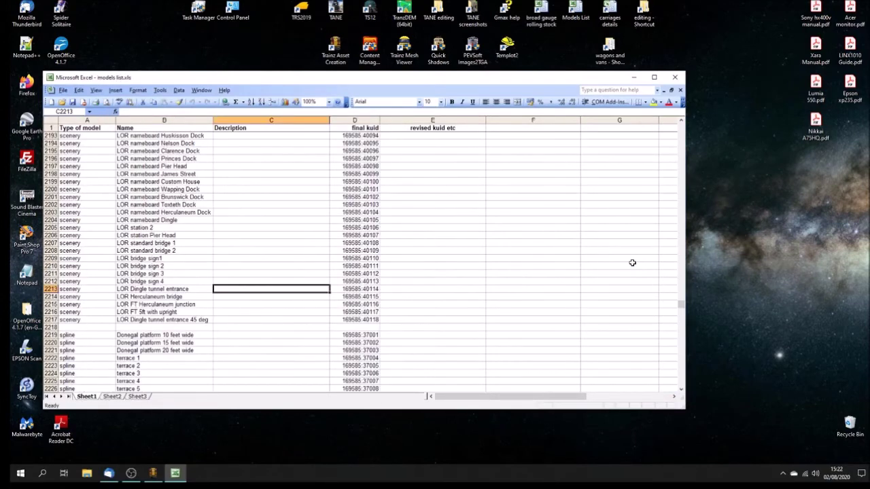
Step: Insert a new row 2218 with type 'scenery' and name 'LOR Herculaneum carriage shed'
click(50, 327)
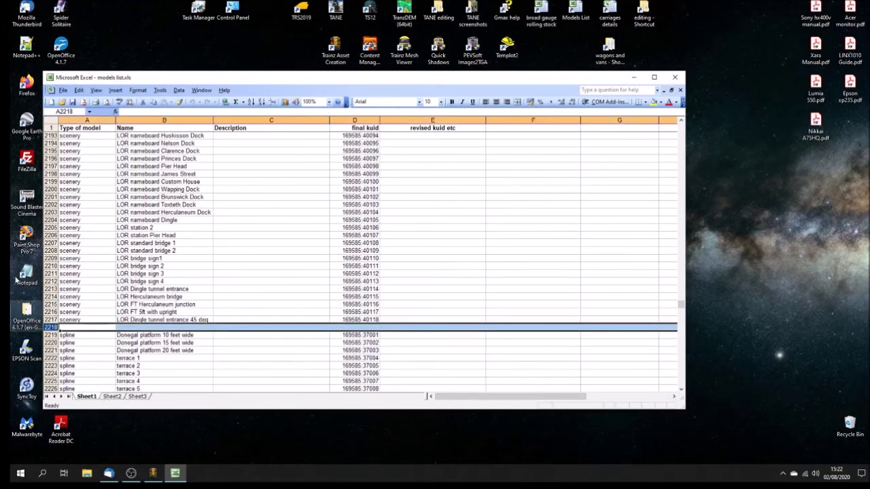
click(272, 102)
click(75, 327)
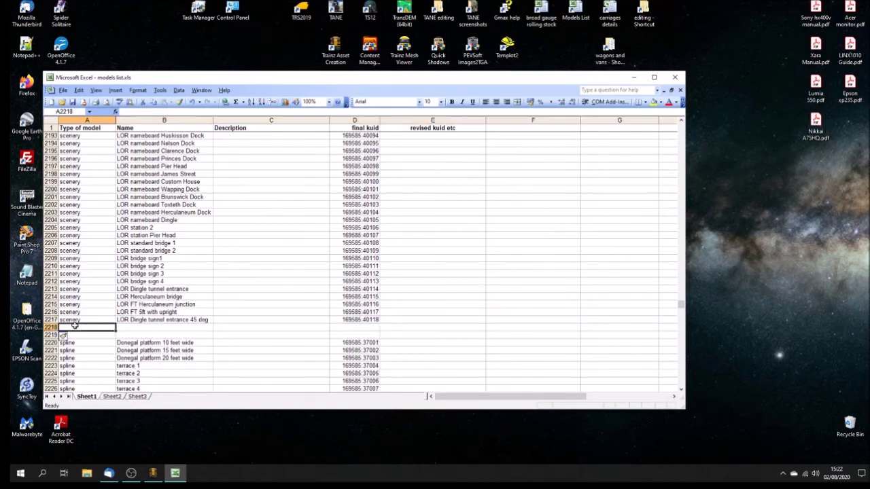
text(scenery)
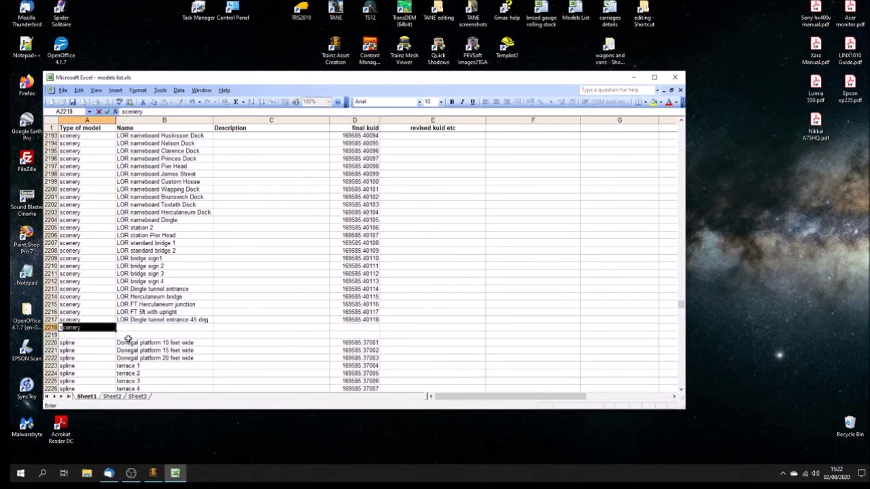
click(133, 327)
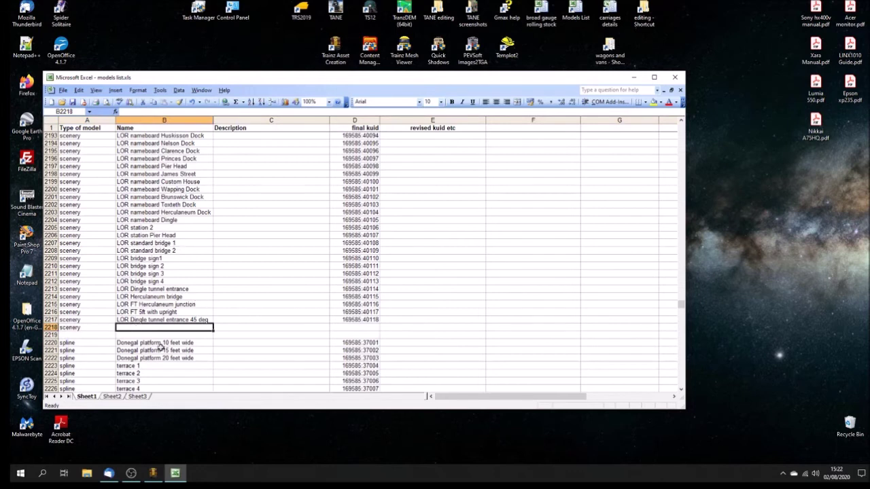
text(LOR )
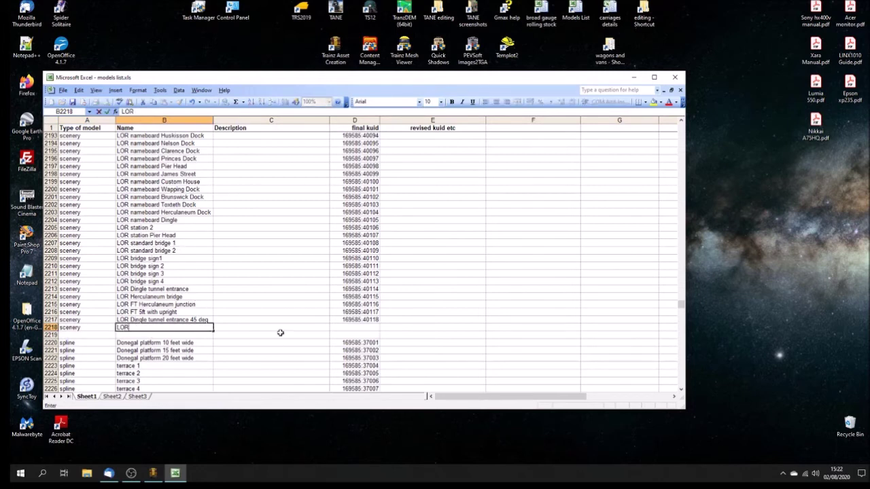
text(Her)
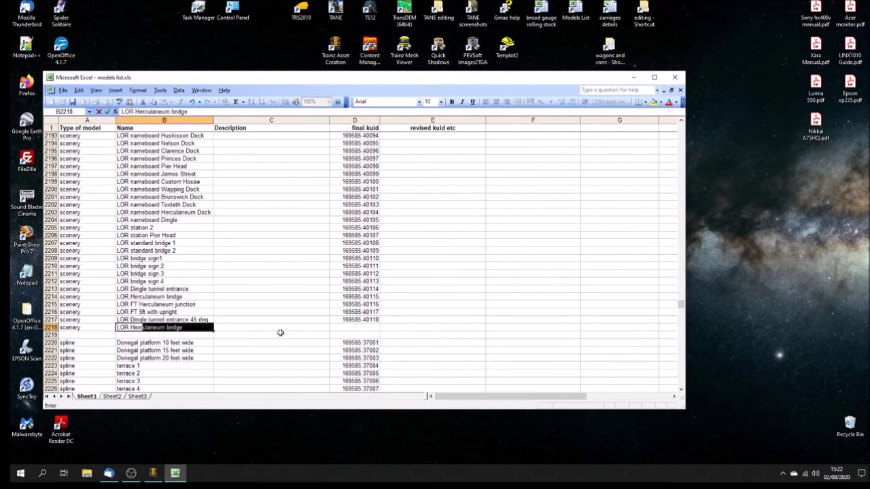
text(culaneum carriage shed)
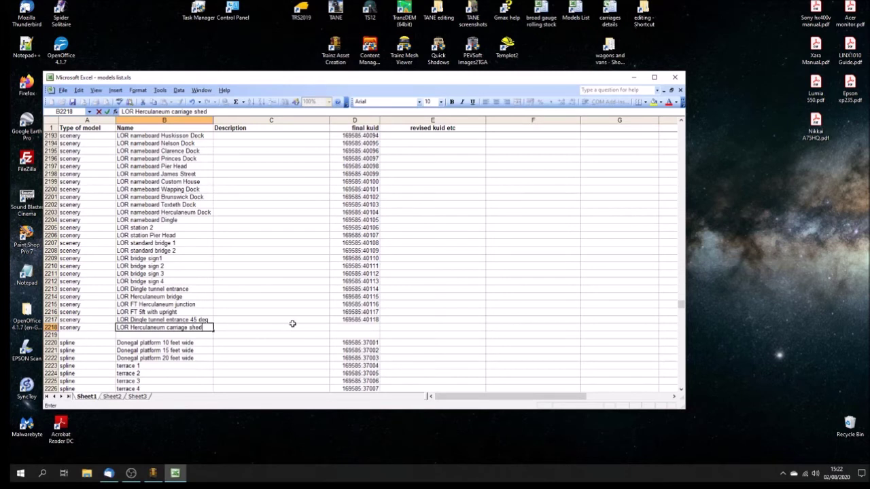
Step: Enter kuid 169585:40119 in D2218 and close the workbook
click(349, 327)
text(1)
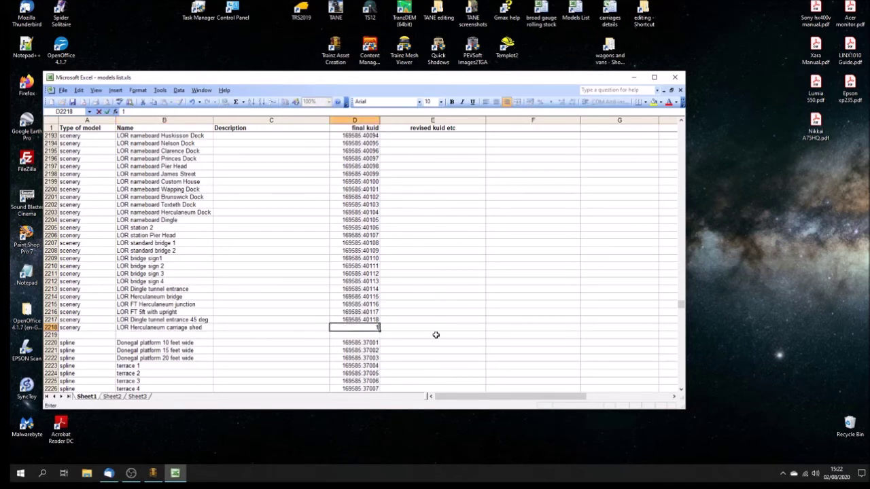
text(695858)
key(BackSpace)
text(:40119)
click(184, 327)
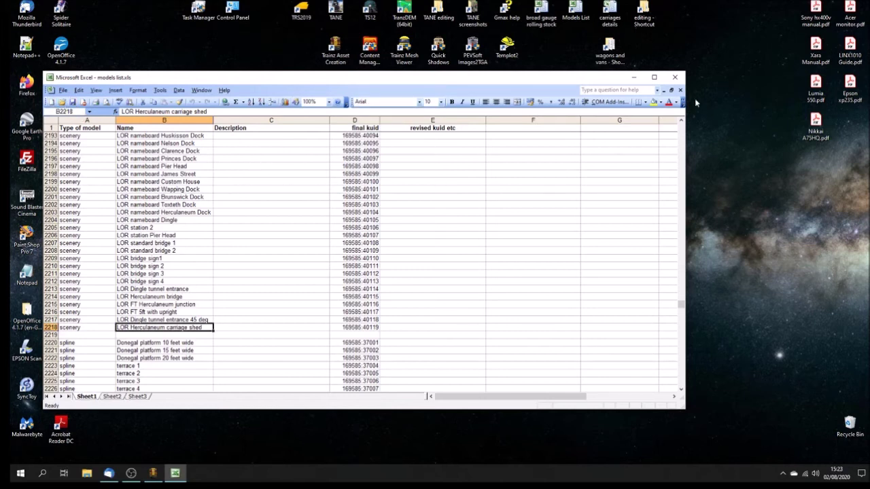
click(674, 77)
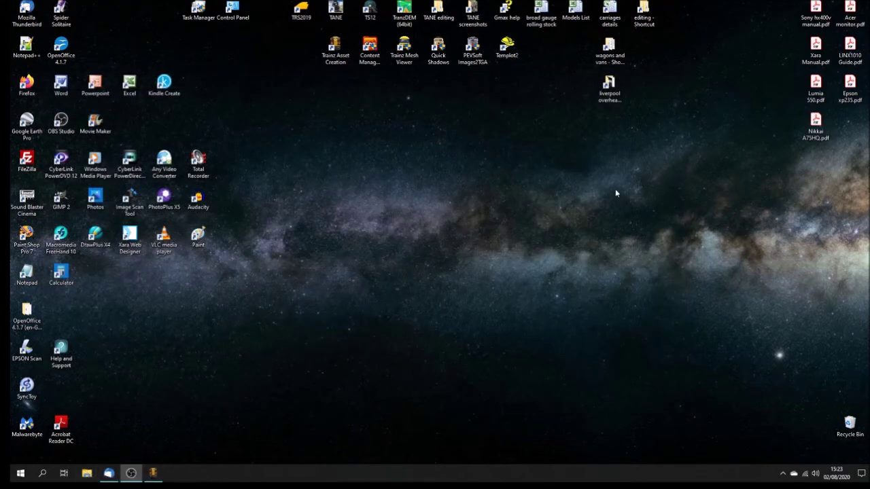
Step: Browse to the TANE models scenery folder
double_click(609, 87)
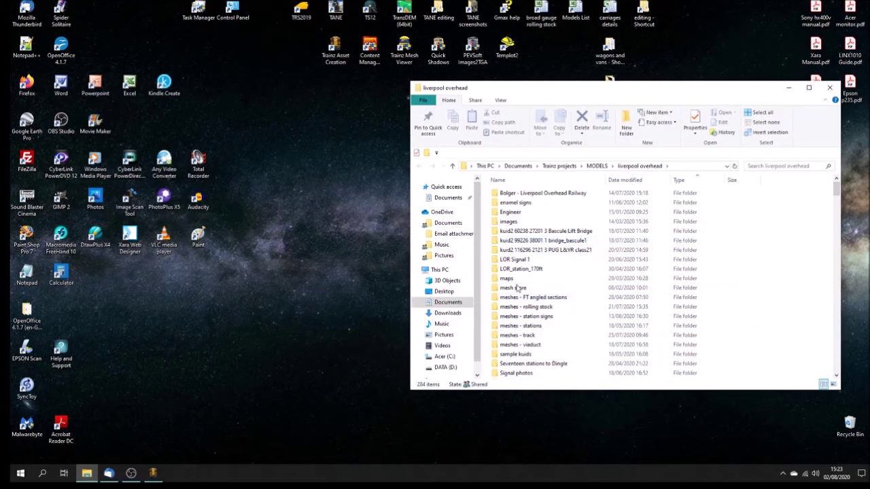
click(559, 166)
click(524, 318)
double_click(524, 319)
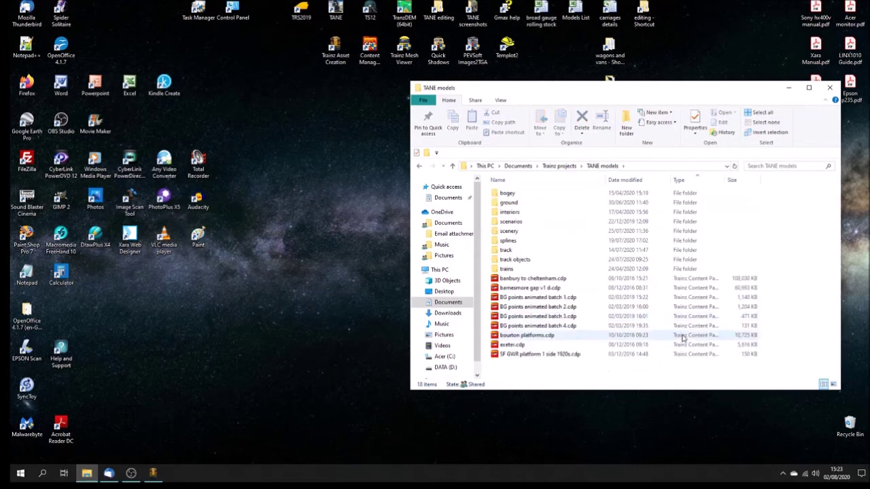
double_click(499, 229)
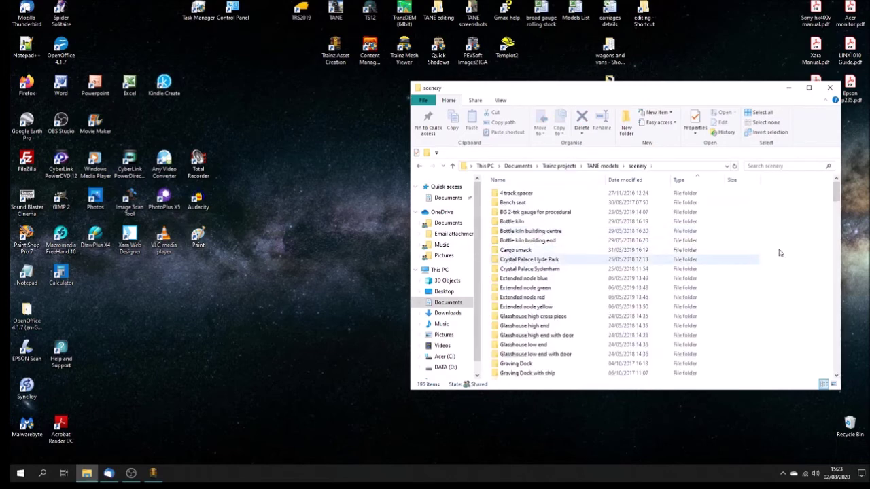
drag(836, 192, 826, 327)
Step: Create a new folder named SF LOR Herculaneum carriage shed in scenery
right_click(772, 271)
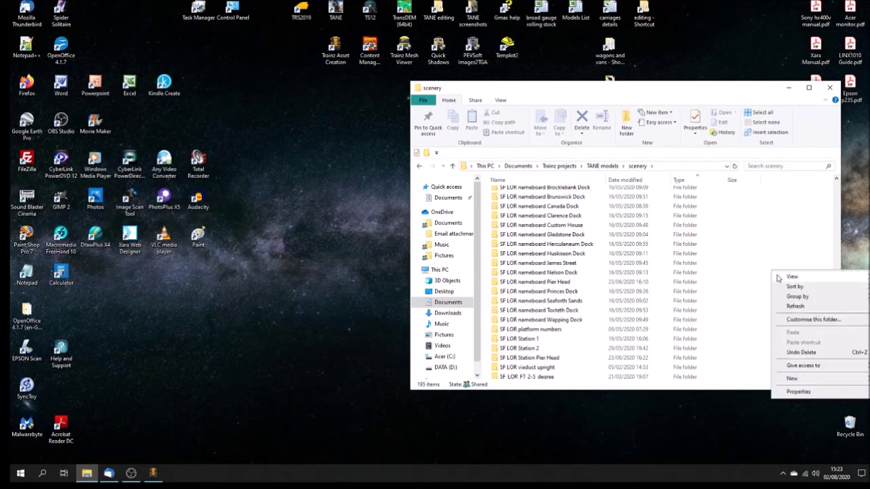
mouse_move(804, 379)
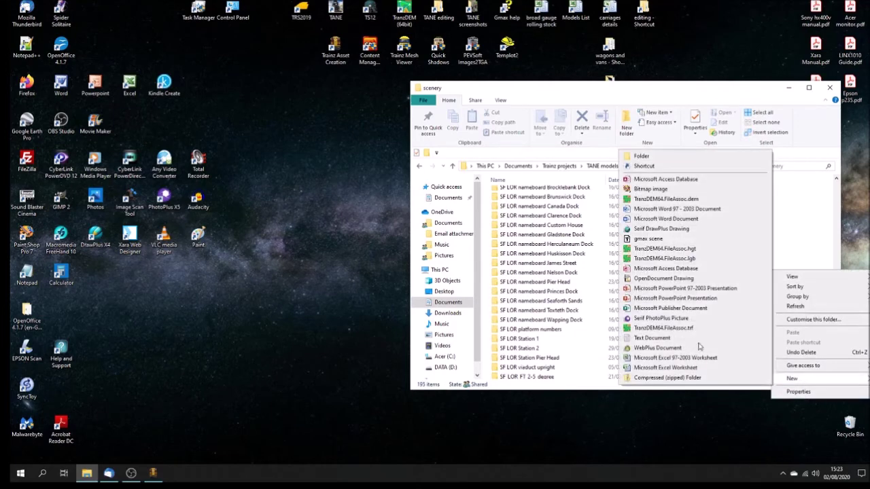
click(638, 156)
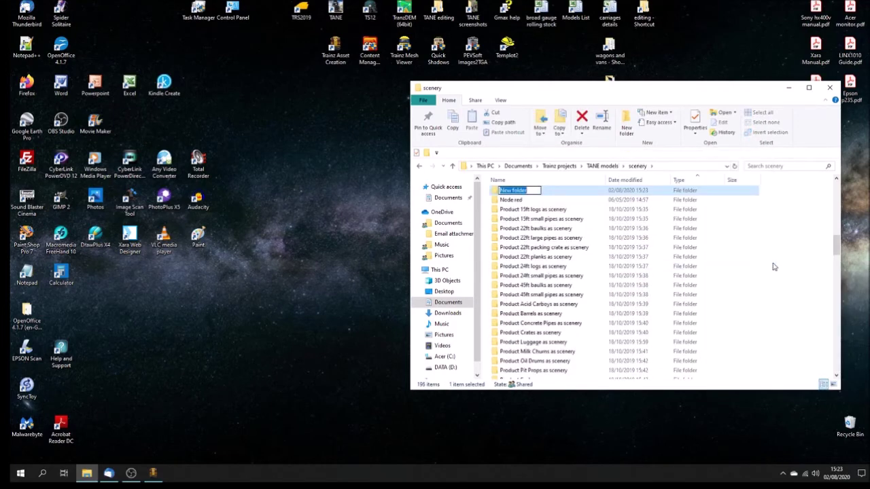
text(SF LOR Herculaneum carriage shed)
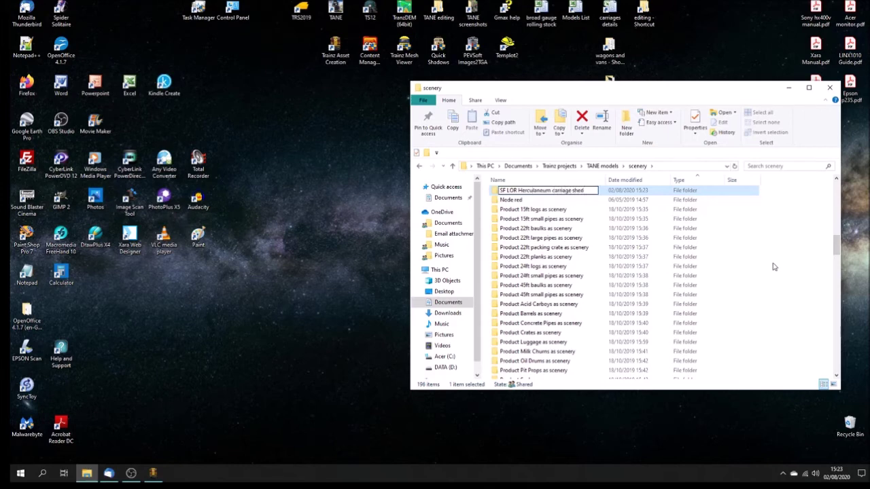
key(Return)
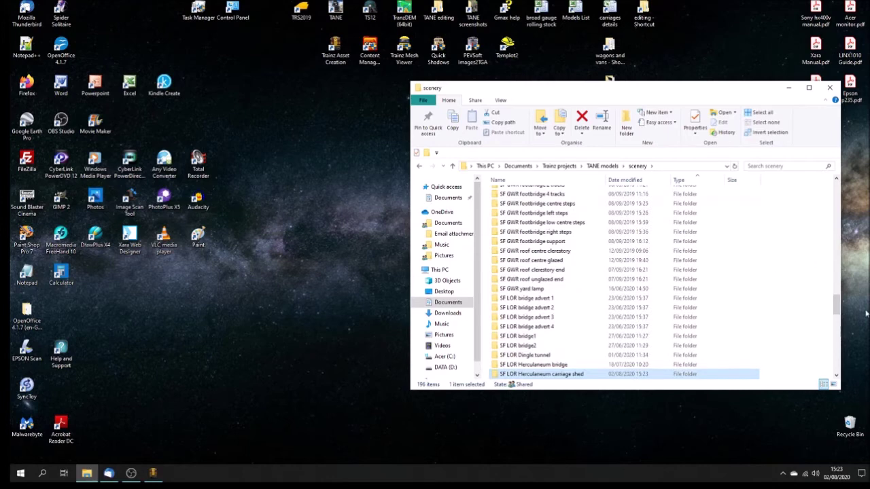
Step: Copy the five files from the SF LOR Herculaneum bridge folder into the carriage shed folder
scroll(837, 309, down, 2)
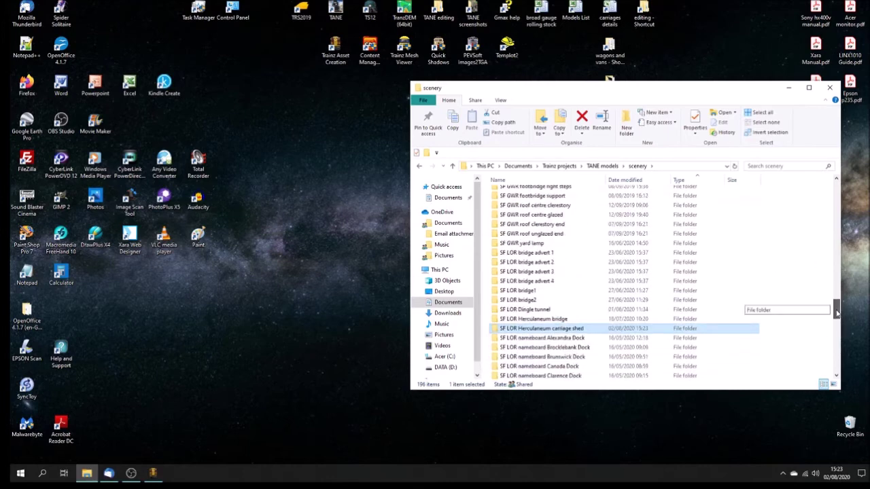
double_click(532, 319)
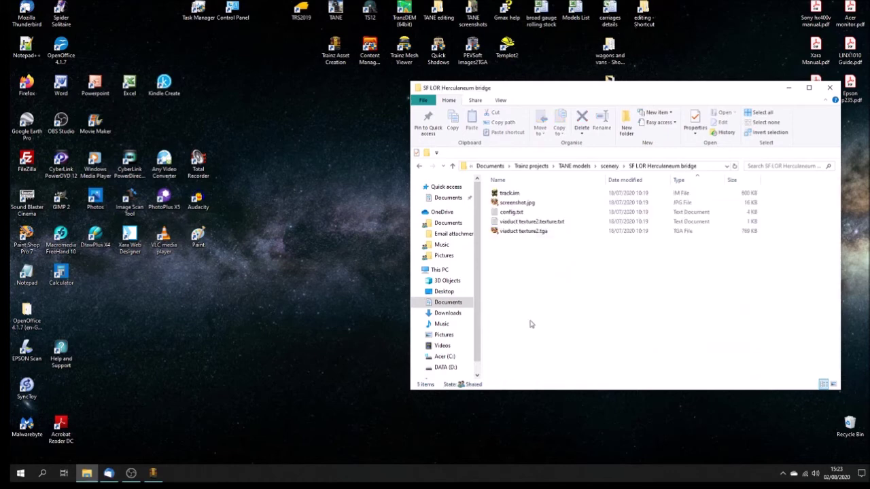
drag(574, 261, 492, 187)
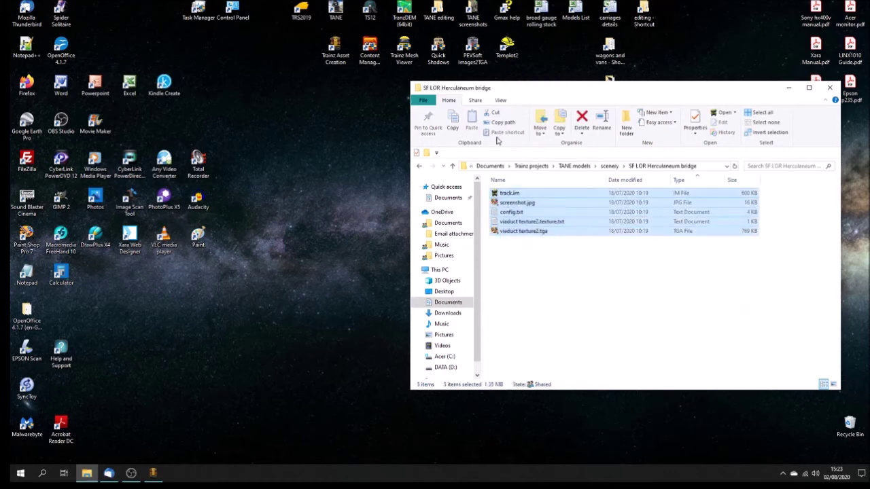
click(452, 122)
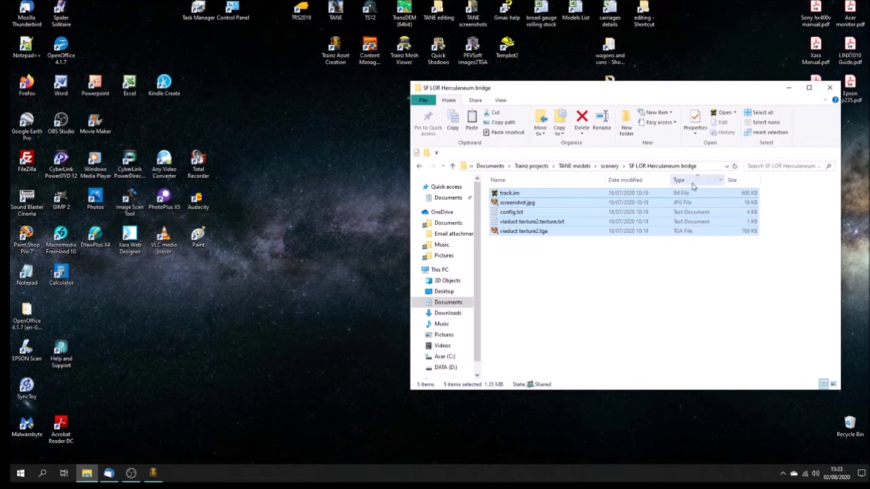
click(609, 166)
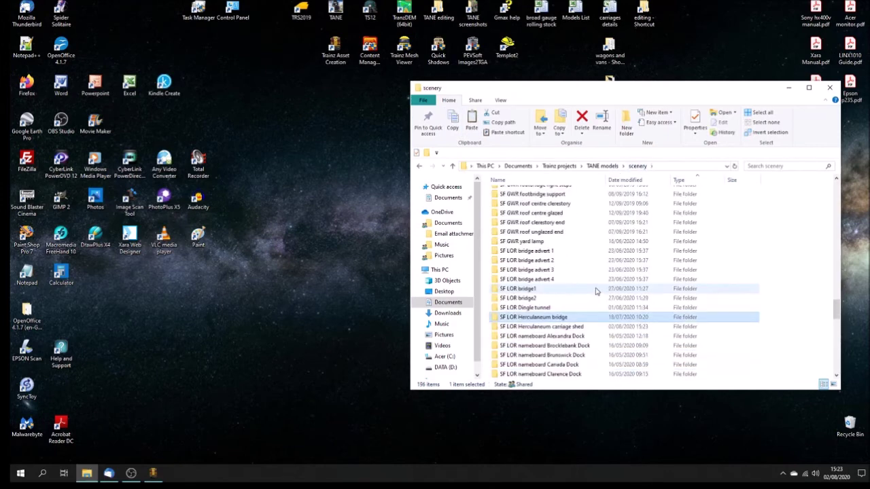
click(572, 328)
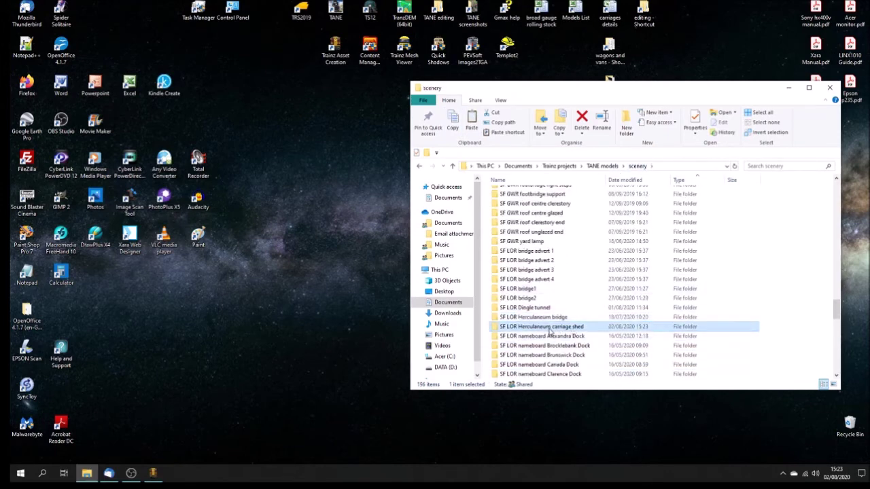
double_click(550, 329)
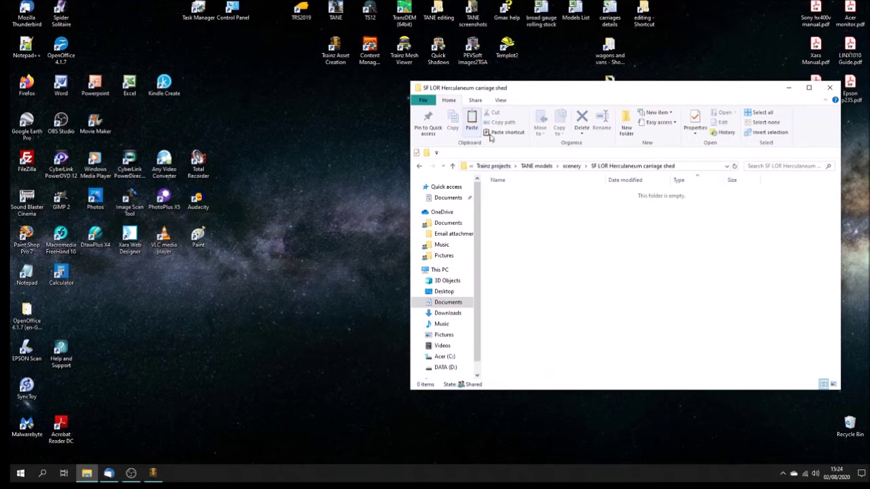
key(ctrl+v)
click(528, 260)
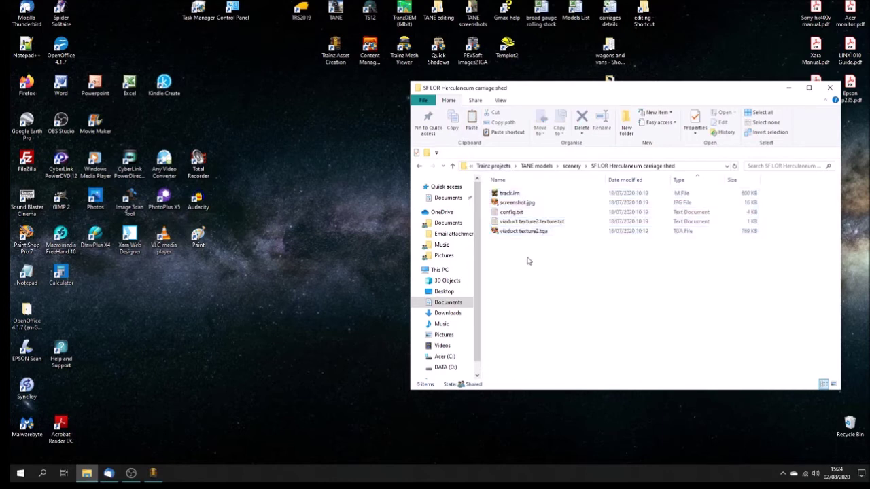
Step: In config.txt, change the kuid digit to 9 and replace 'bridge' in username and description
double_click(511, 212)
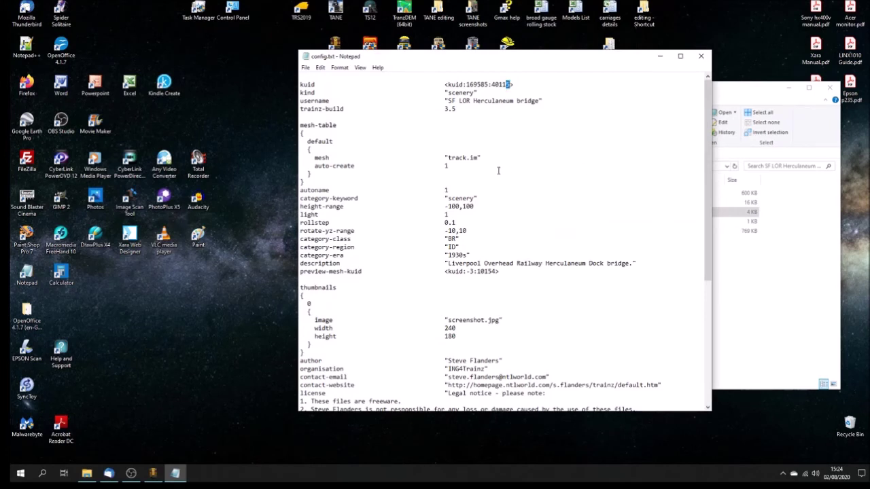
text(9)
drag(517, 100, 536, 101)
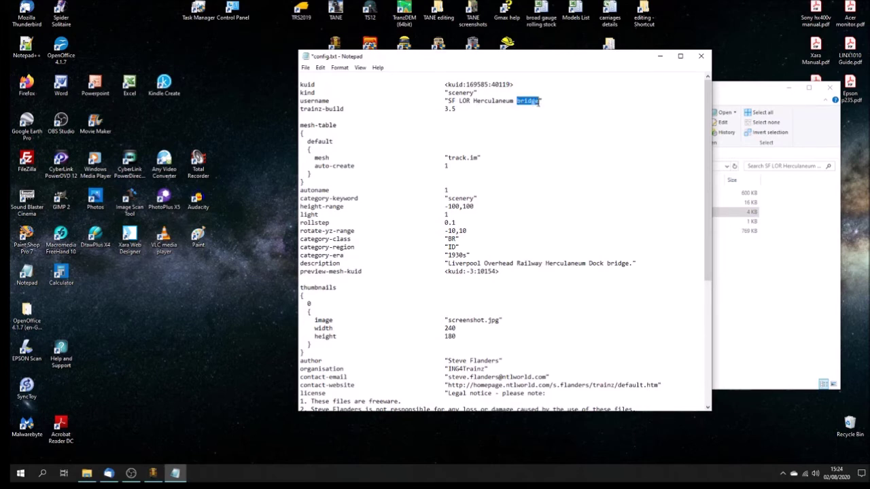
text(carriage shed)
drag(589, 264, 625, 265)
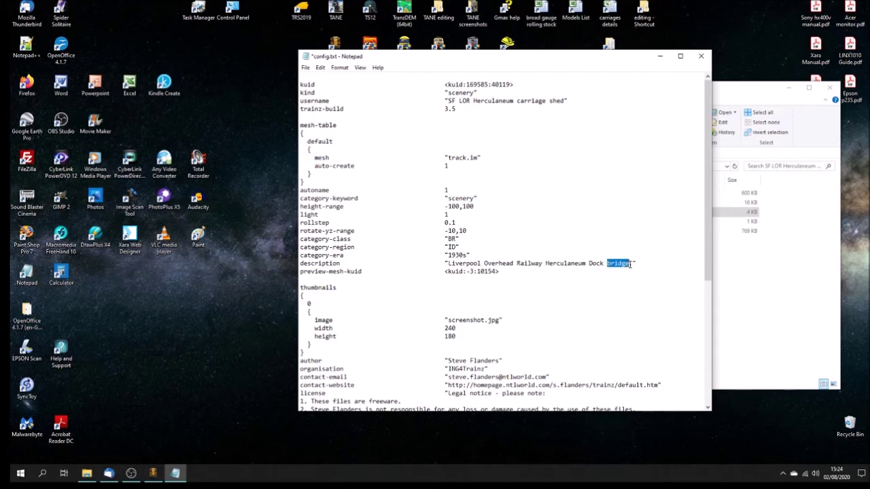
text(carriage shed.)
Step: Save and close the edited config.txt and return to the gmax model
scroll(480, 263, down, 8)
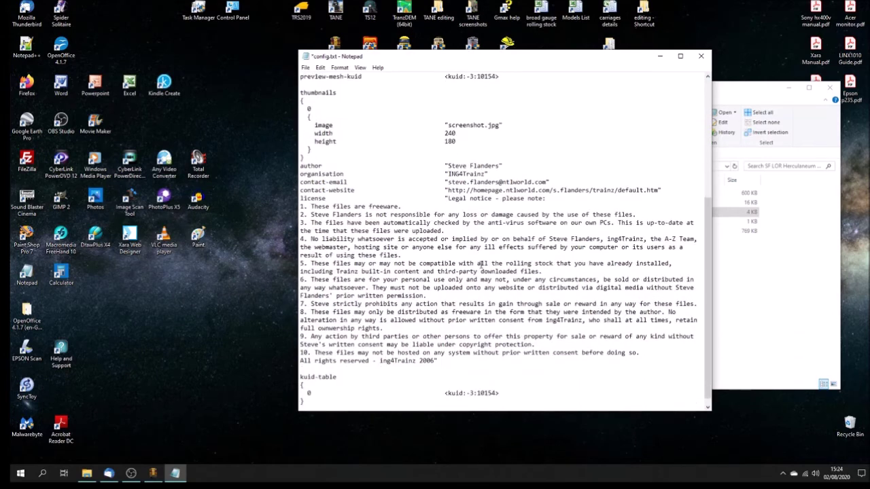
scroll(513, 309, up, 3)
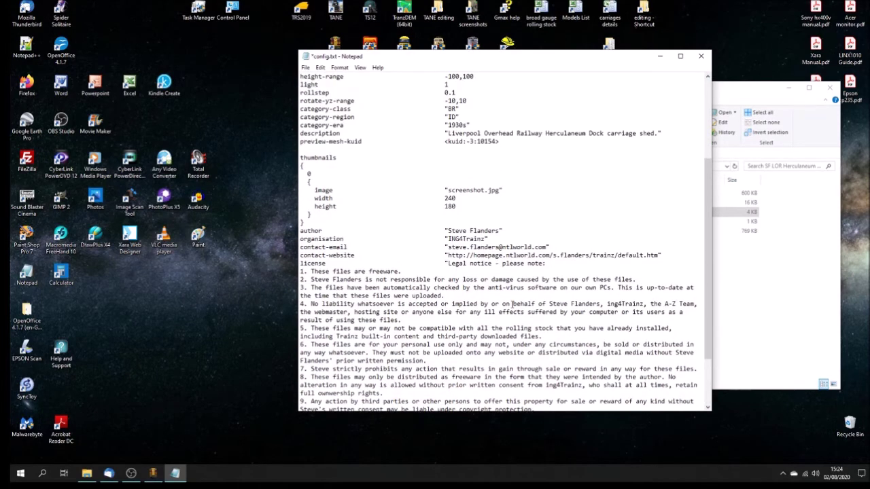
scroll(513, 304, up, 1)
scroll(432, 284, up, 4)
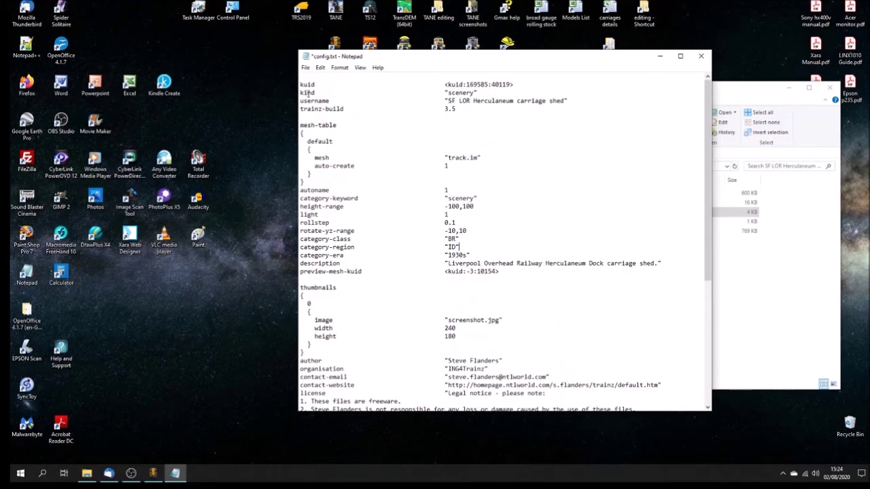
click(306, 68)
click(319, 109)
click(702, 57)
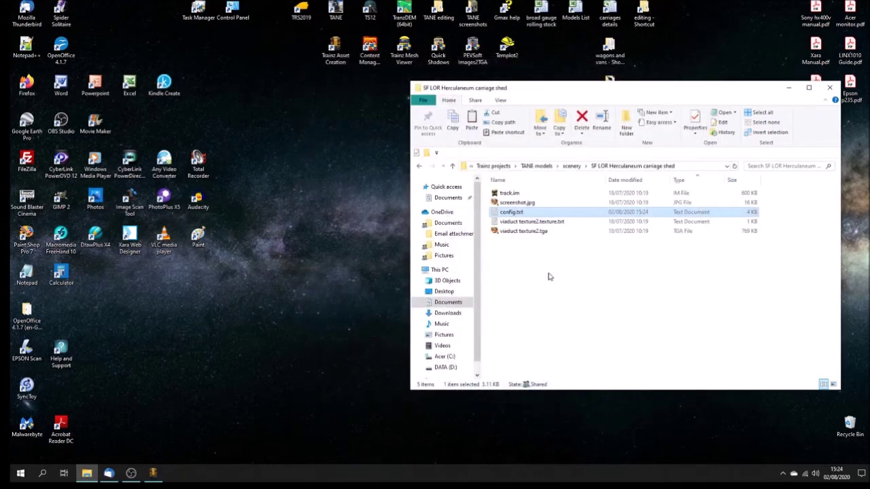
click(153, 473)
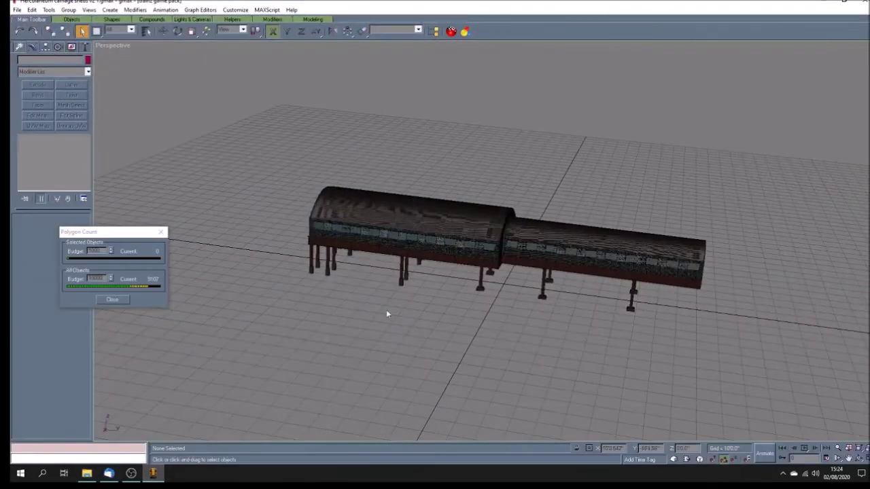
Step: Start a Trainz mesh export and browse to Documents > Trainz projects > TANE models > scenery
click(17, 10)
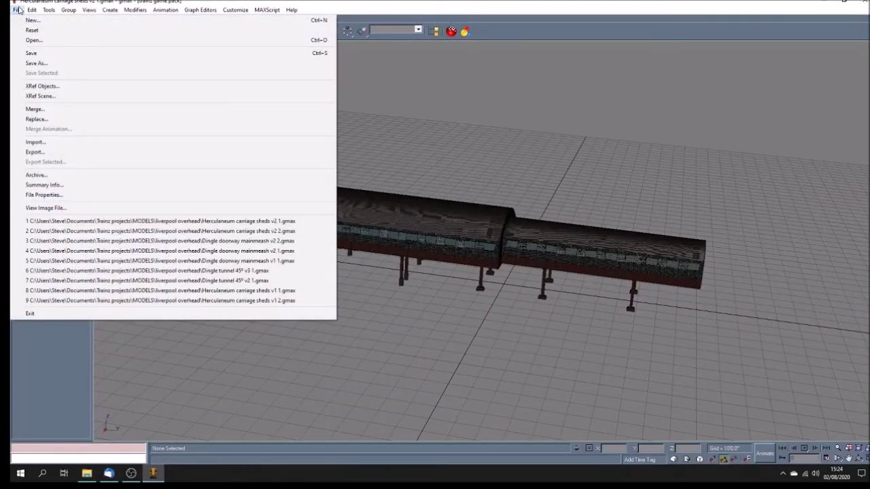
click(48, 152)
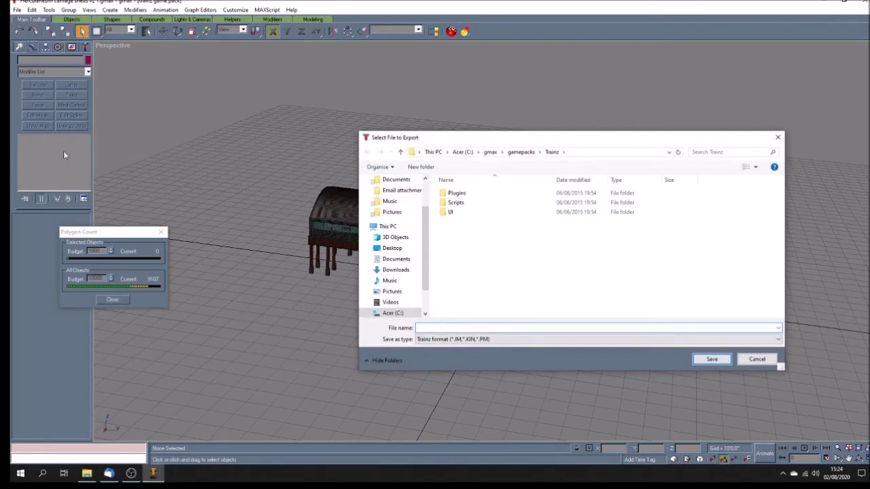
click(401, 261)
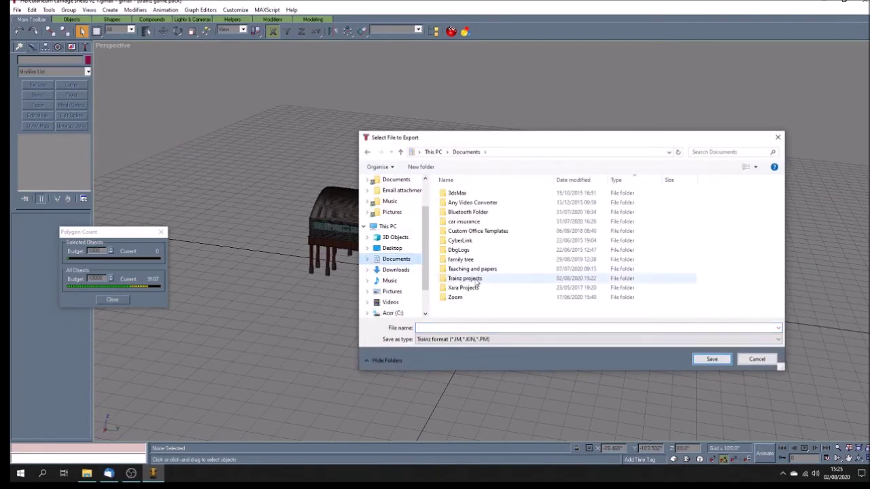
double_click(469, 277)
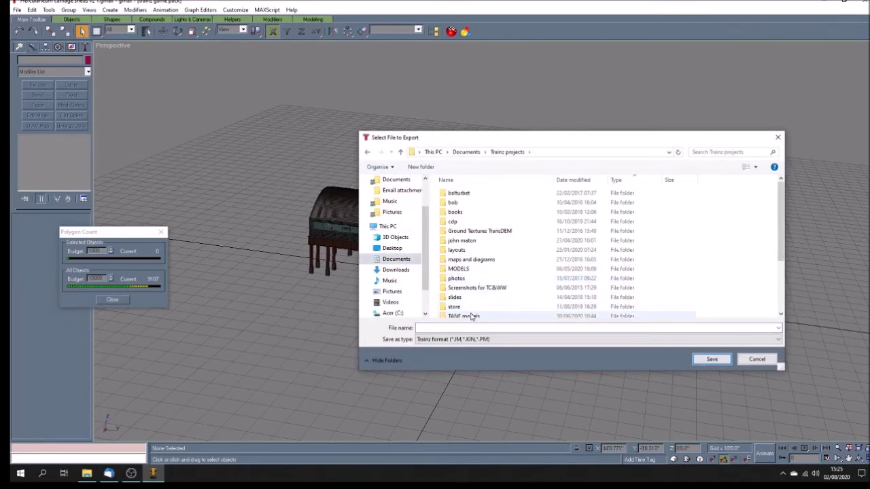
double_click(467, 315)
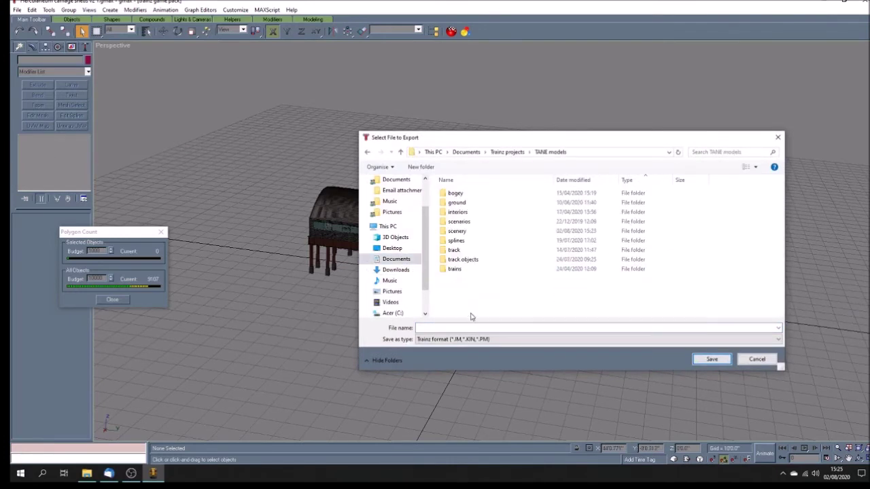
double_click(466, 232)
Step: Export over the existing track.im in the SF LOR Herculaneum carriage shed folder
scroll(472, 252, down, 15)
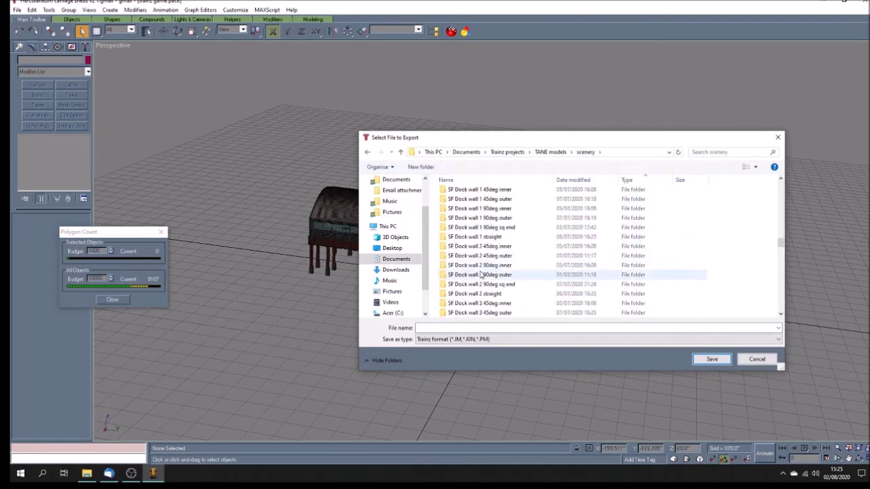
scroll(481, 273, down, 3)
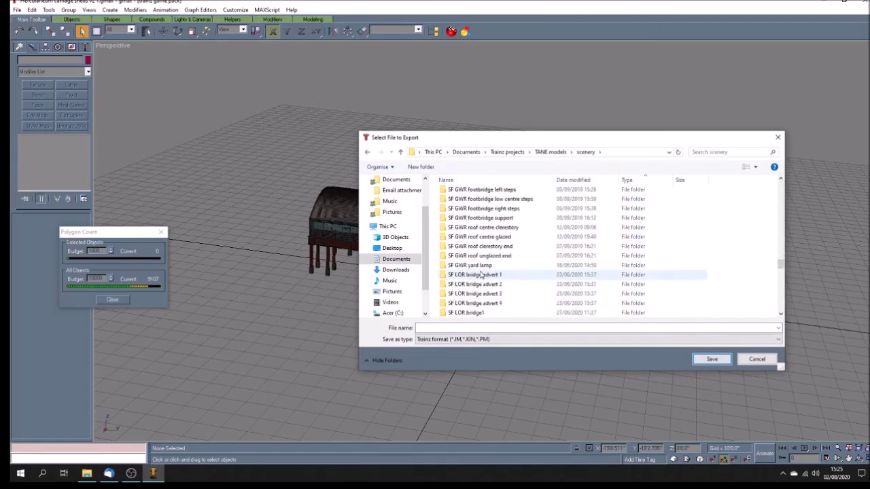
scroll(481, 273, down, 4)
click(520, 237)
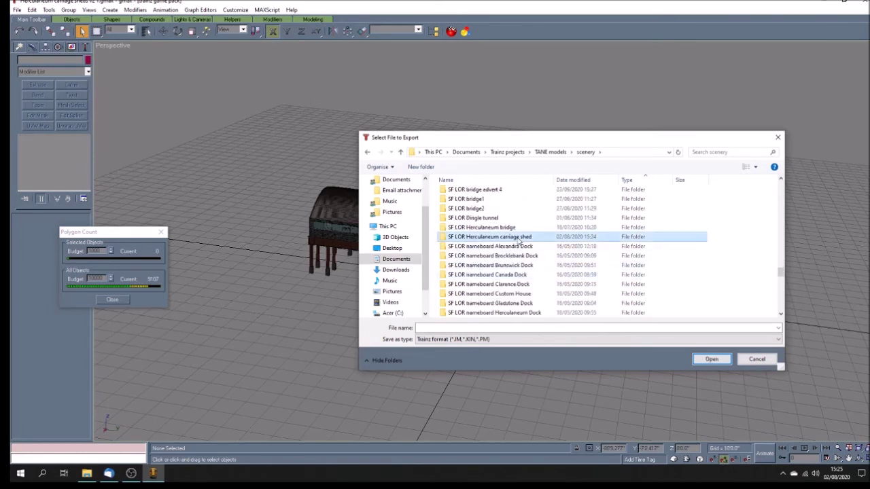
double_click(520, 238)
click(454, 195)
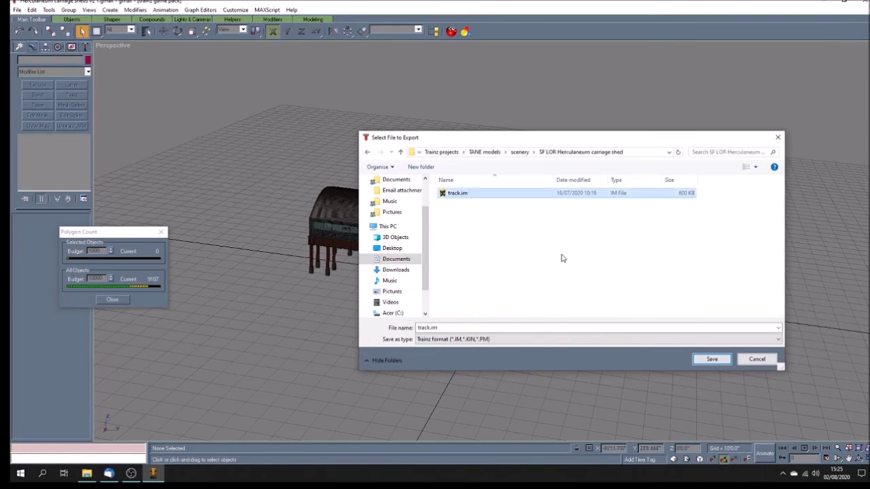
click(713, 359)
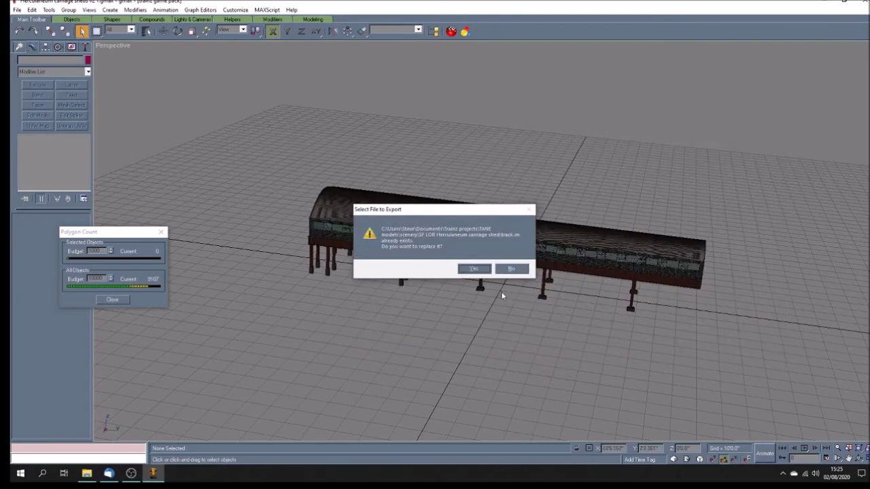
click(474, 268)
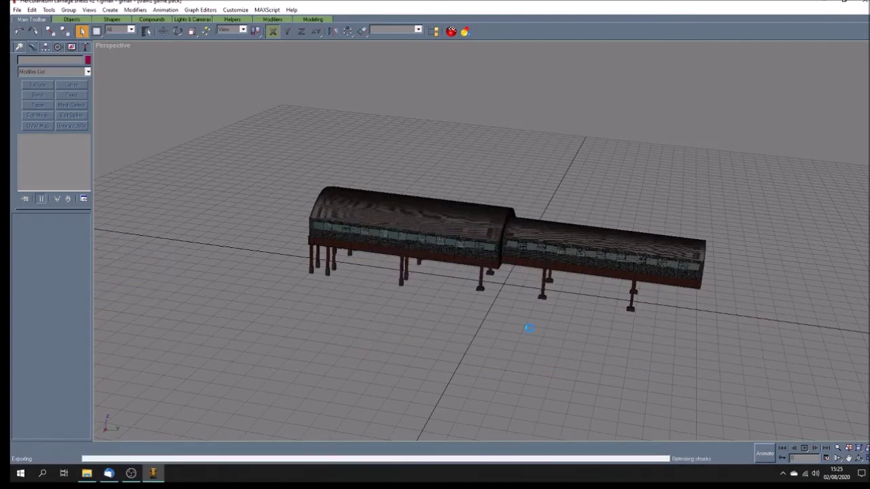
click(86, 473)
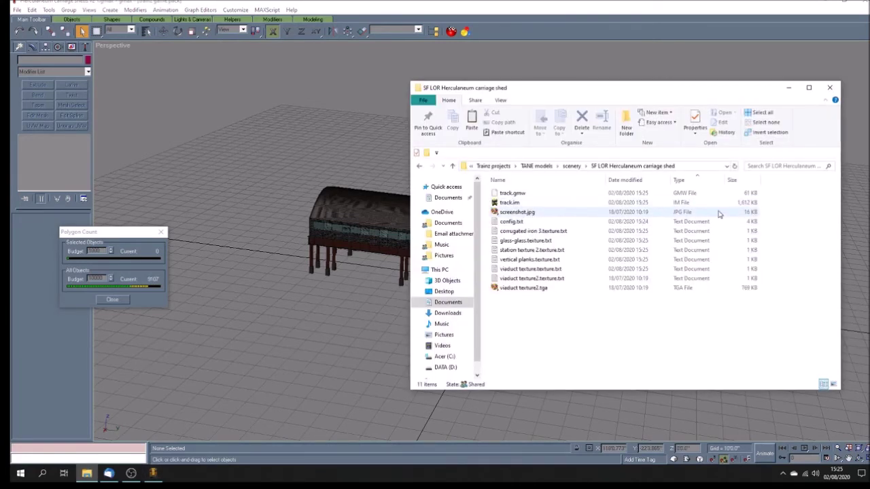
Step: Delete track.gmw from the carriage shed folder
click(525, 212)
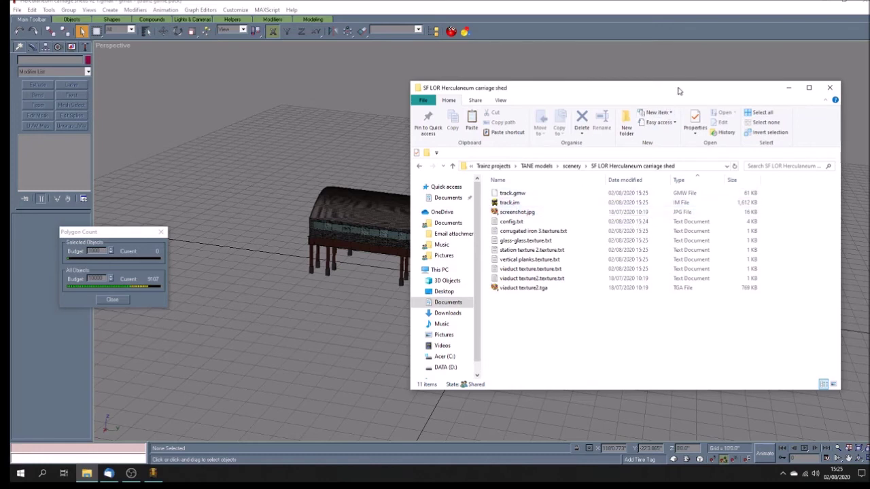
drag(679, 91, 399, 89)
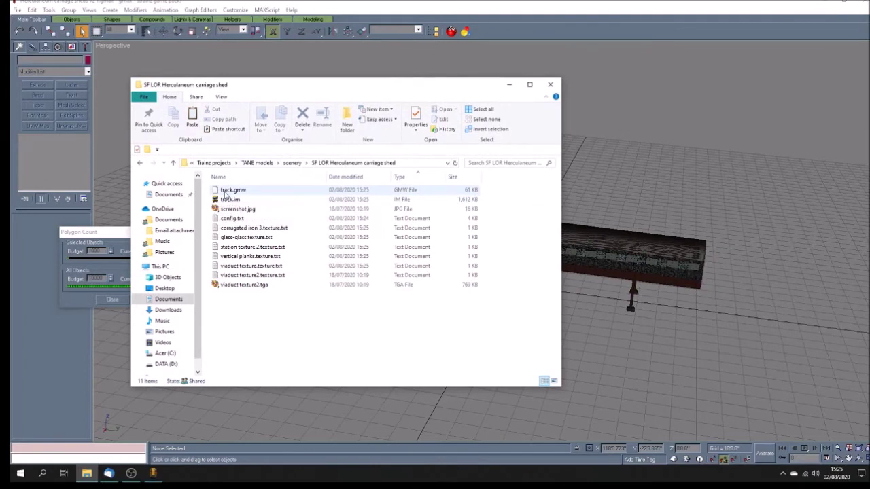
click(228, 191)
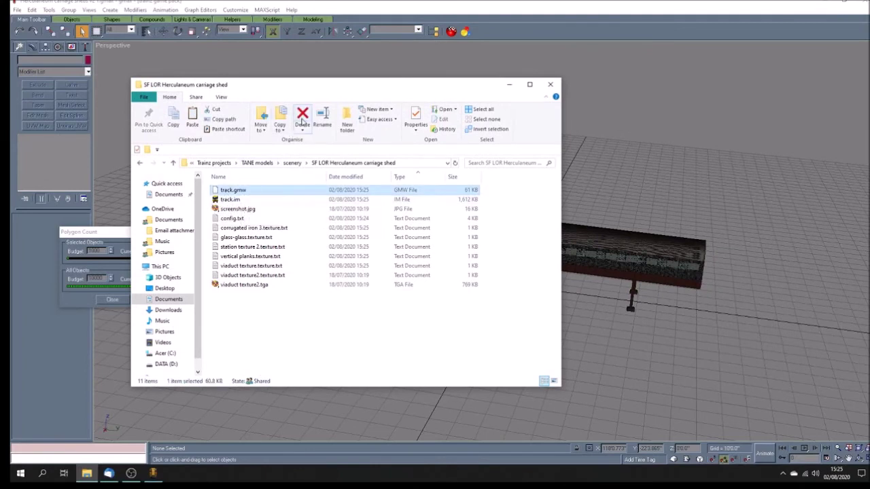
key(Delete)
Step: Open the liverpool overhead folder and place it beside the carriage shed folder
click(800, 4)
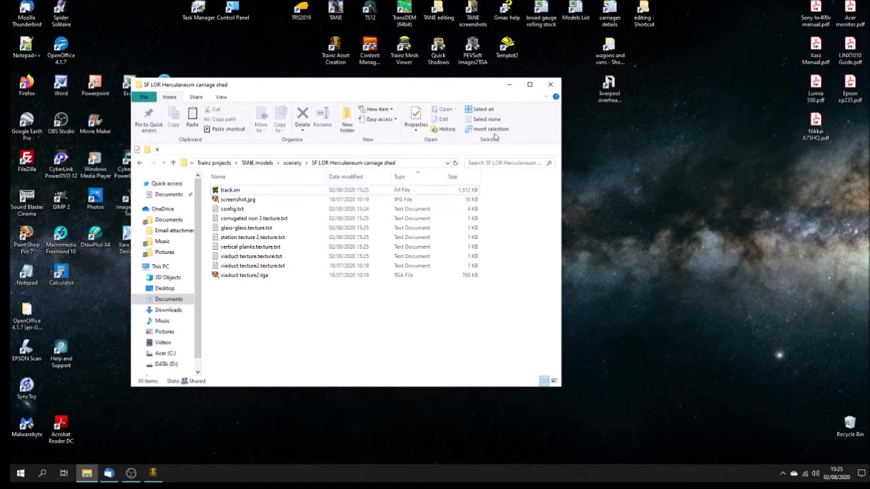
double_click(609, 90)
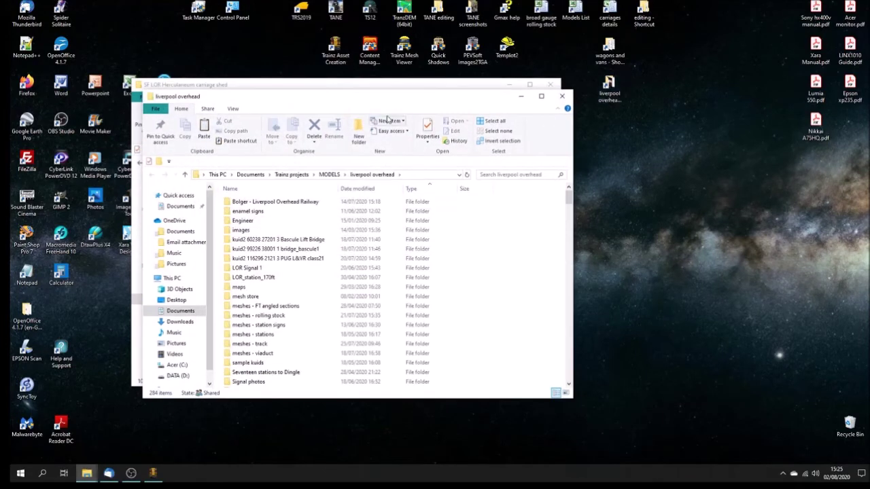
drag(316, 104, 630, 96)
drag(394, 95, 319, 93)
drag(640, 95, 571, 87)
drag(847, 185, 846, 215)
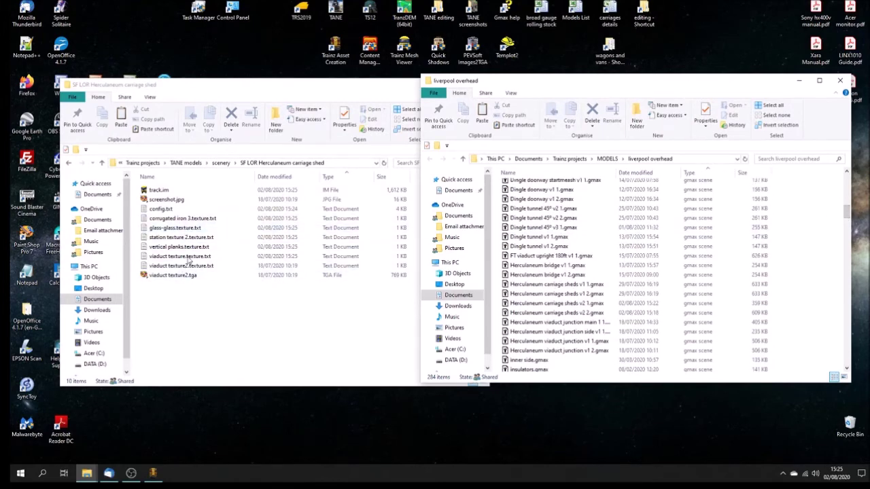
drag(846, 213, 847, 338)
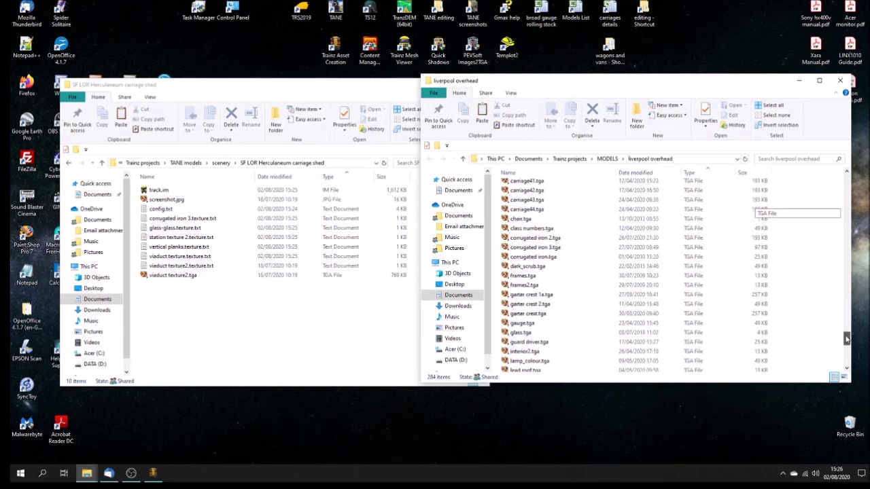
Step: Copy corrugated iron 3.tga, glass.tga and glass.bmp from liverpool overhead into the carriage shed folder
click(546, 249)
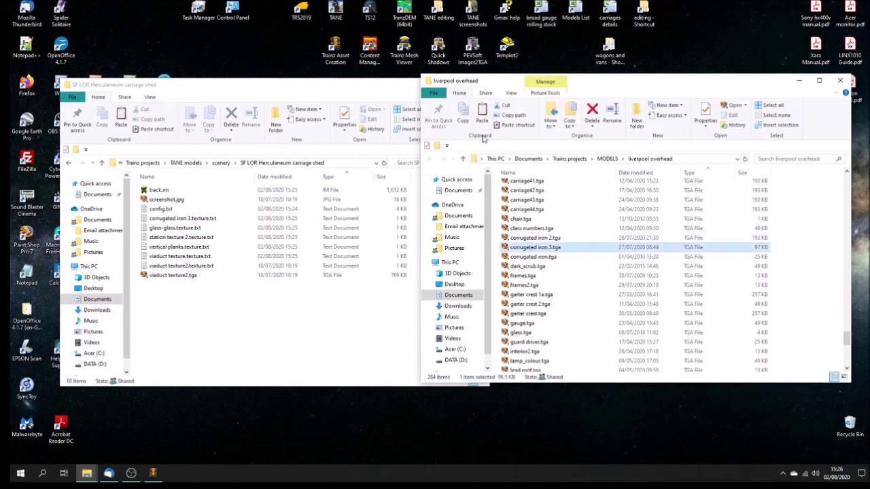
click(227, 316)
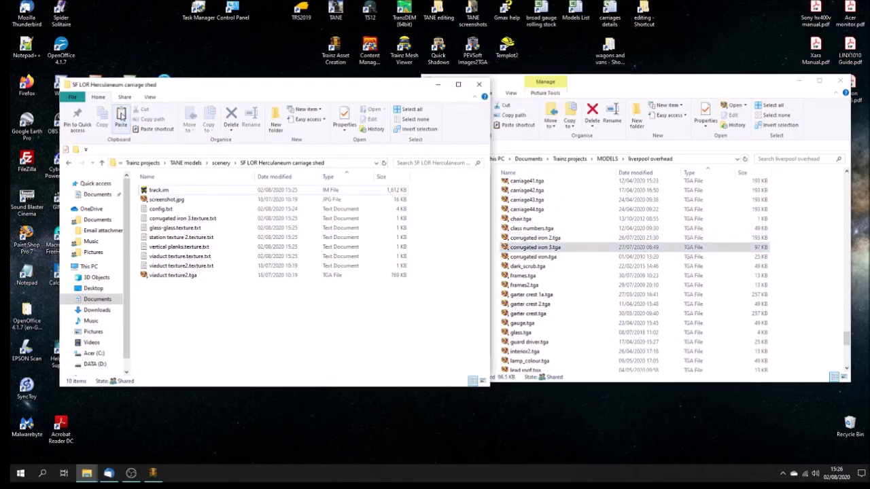
click(121, 115)
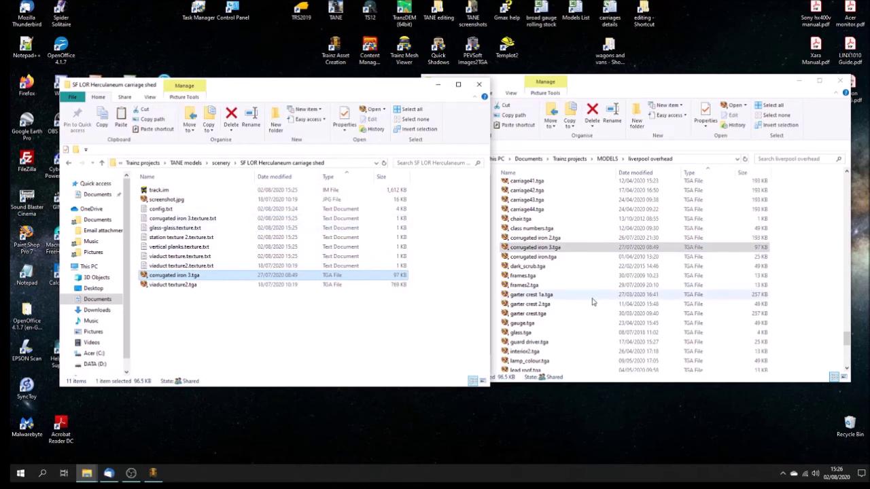
click(528, 334)
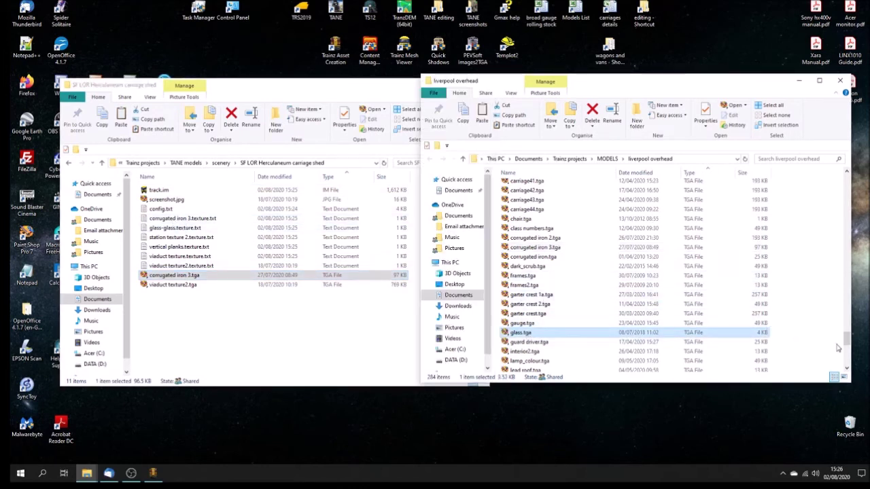
drag(846, 343, 846, 197)
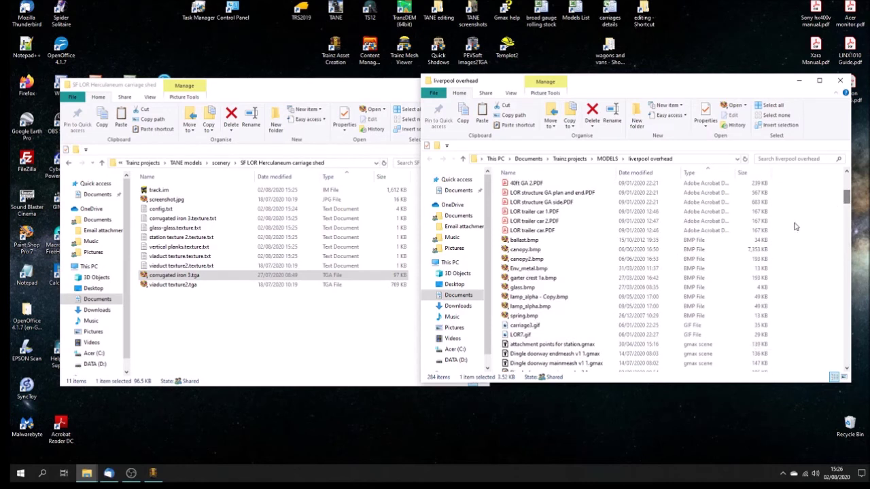
ctrl+click(526, 289)
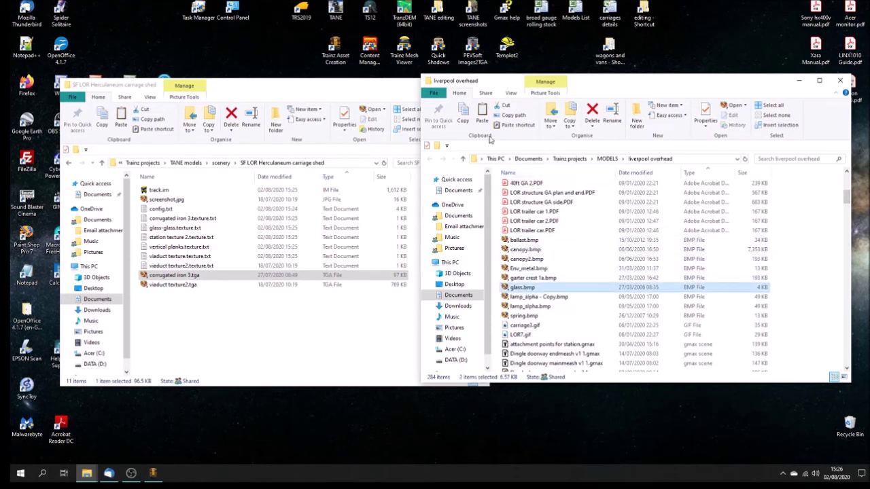
click(207, 327)
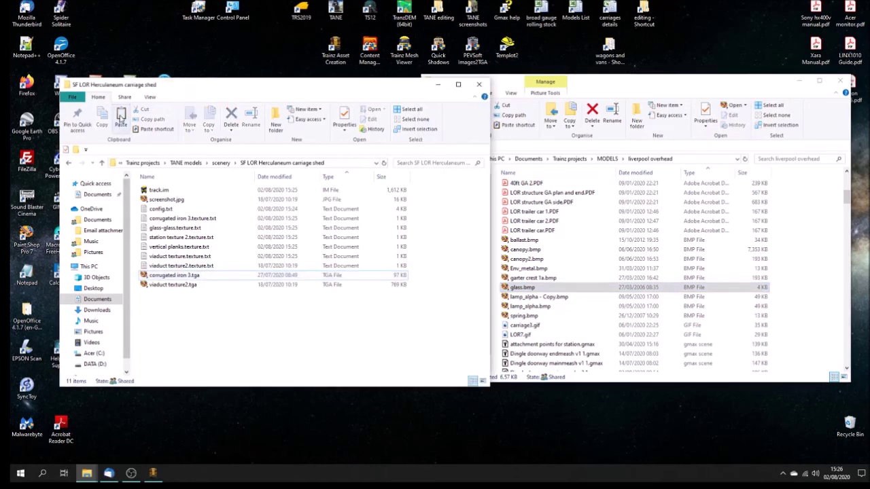
click(120, 117)
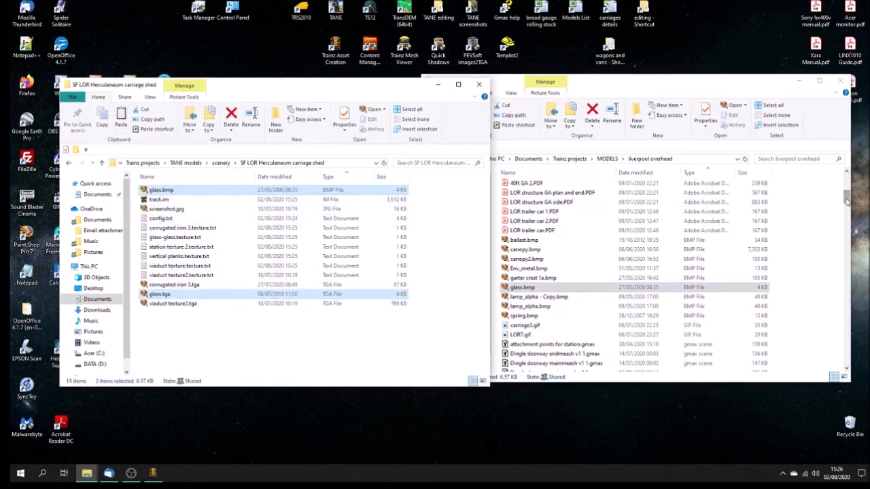
Step: Copy station texture 2.tga into the carriage shed folder
drag(846, 199, 836, 352)
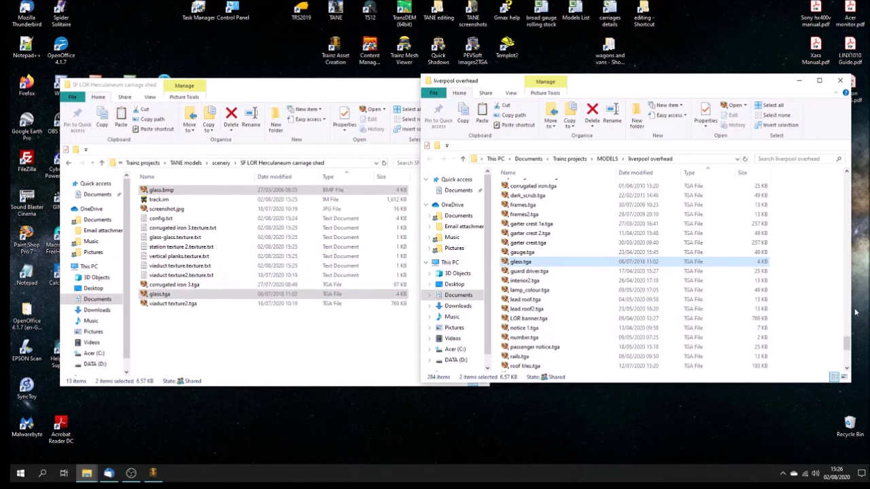
drag(847, 345, 847, 355)
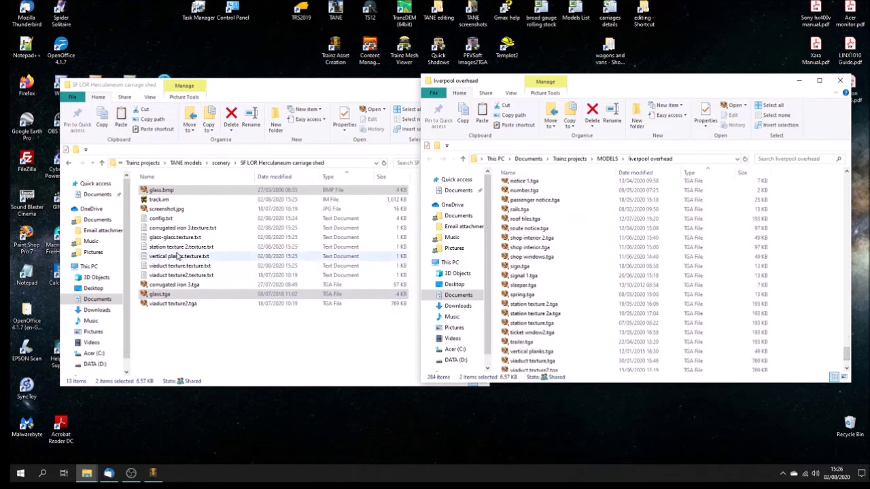
click(540, 306)
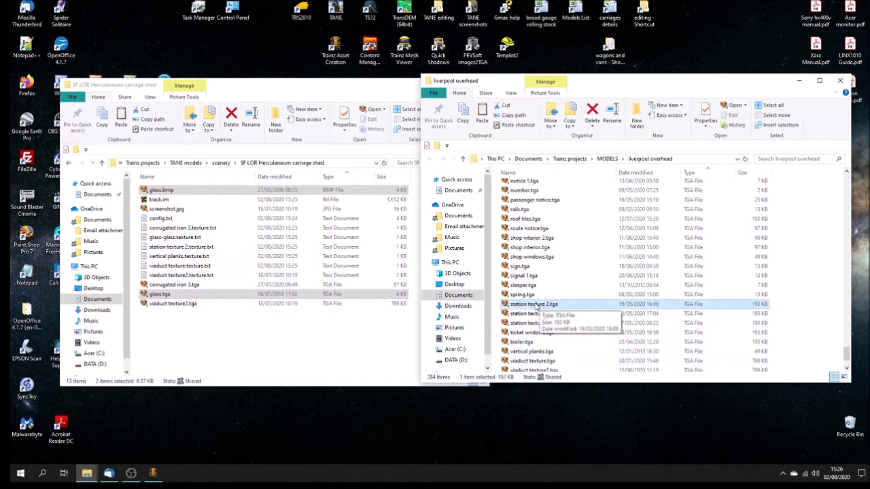
click(188, 358)
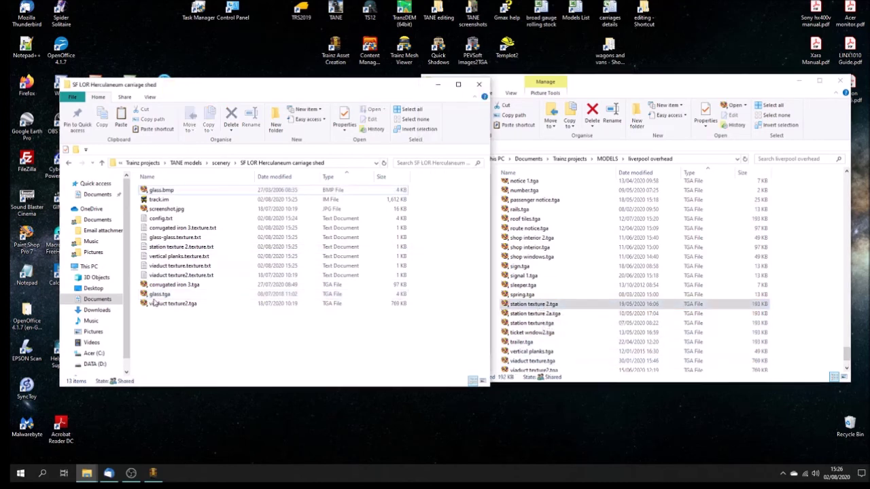
key(ctrl+v)
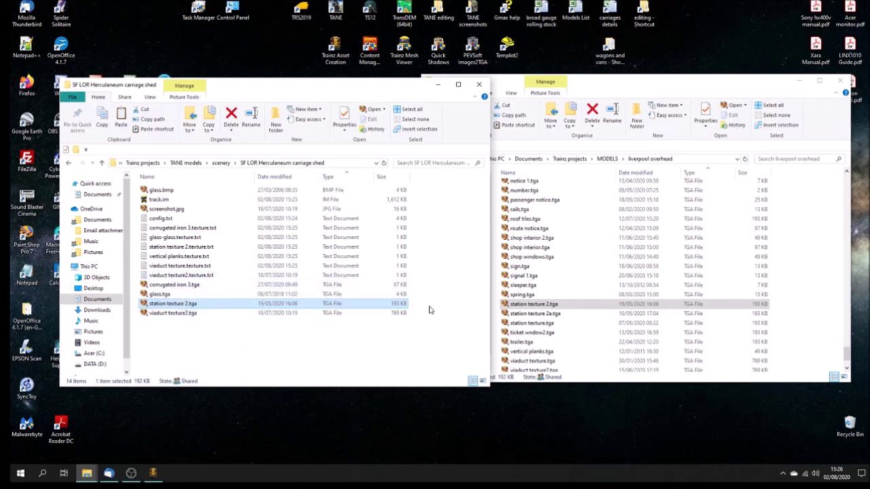
Step: Delete viaduct texture2.texture.txt from the carriage shed folder
click(847, 360)
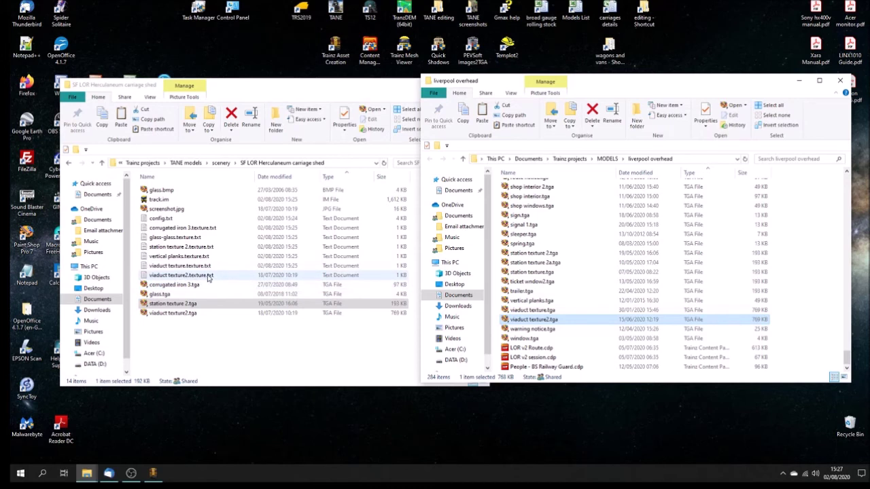
click(287, 279)
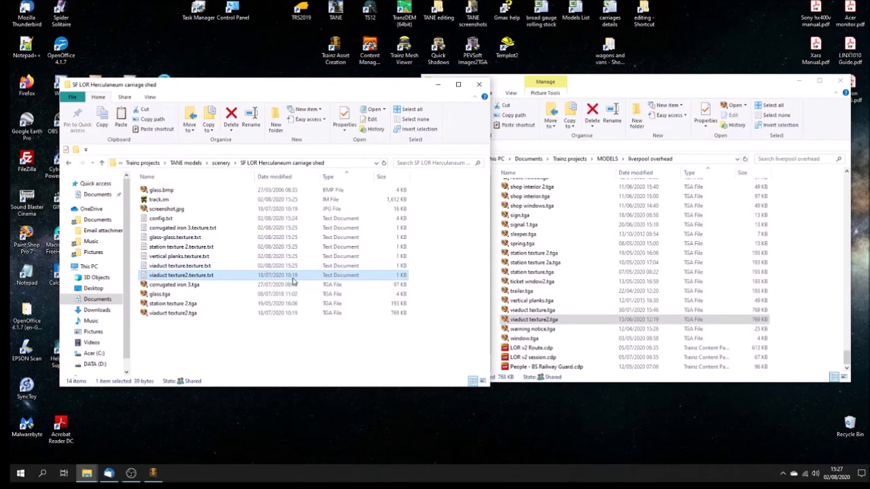
key(Delete)
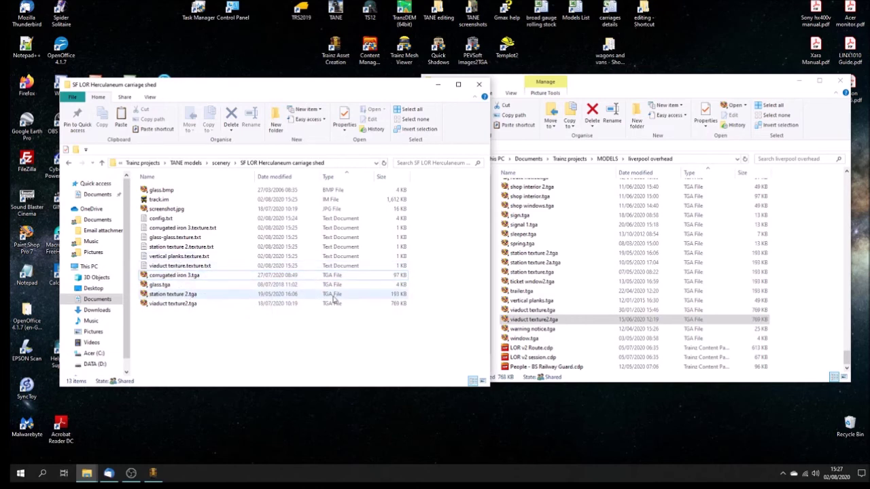
Step: Copy vertical planks.tga from liverpool overhead into the carriage shed folder
click(531, 300)
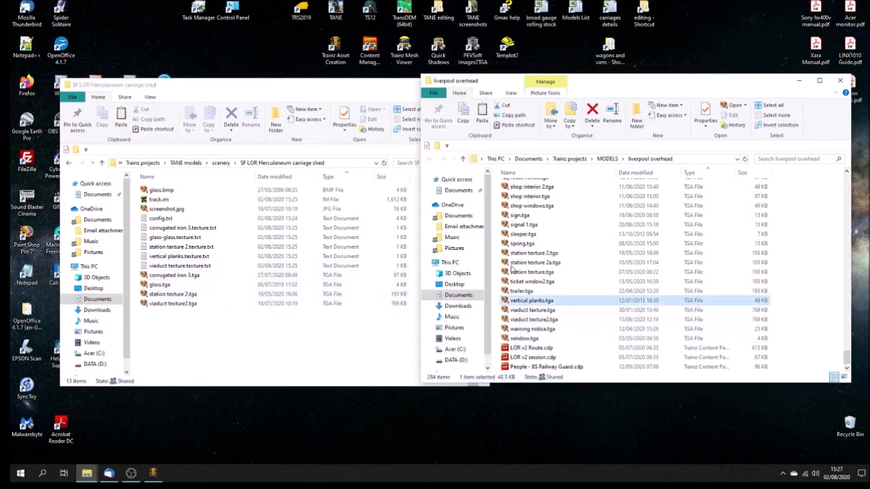
click(462, 117)
click(196, 329)
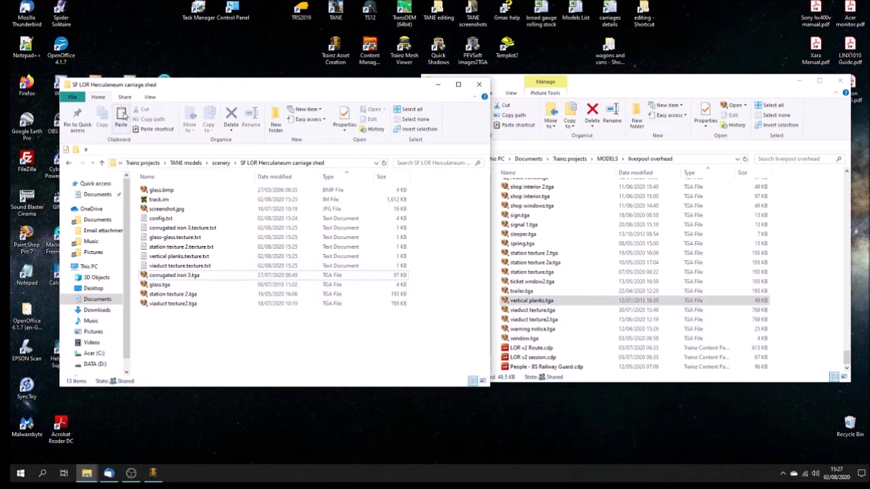
click(121, 117)
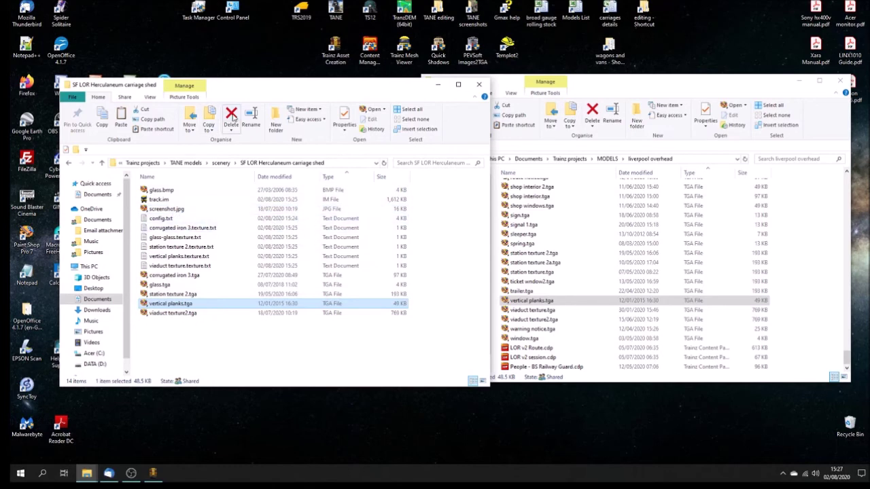
drag(294, 95, 585, 117)
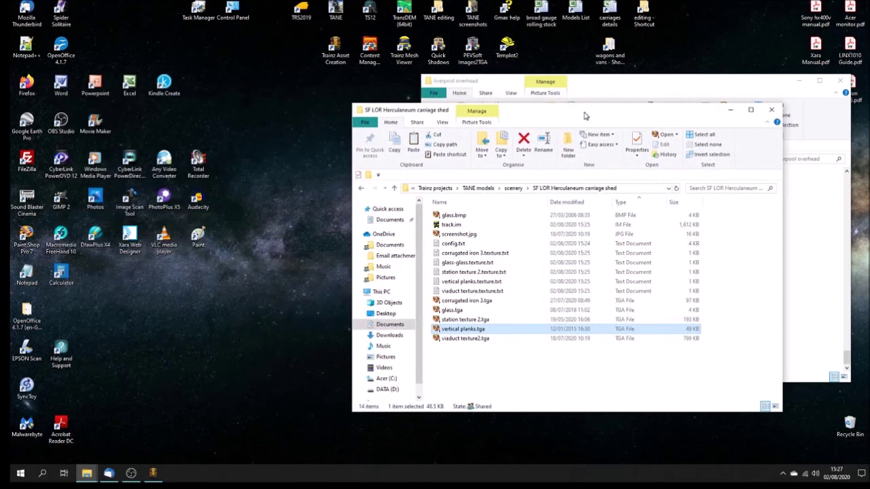
Step: Close the liverpool overhead window, launch Trainz: A New Era and open Content Manager
click(840, 81)
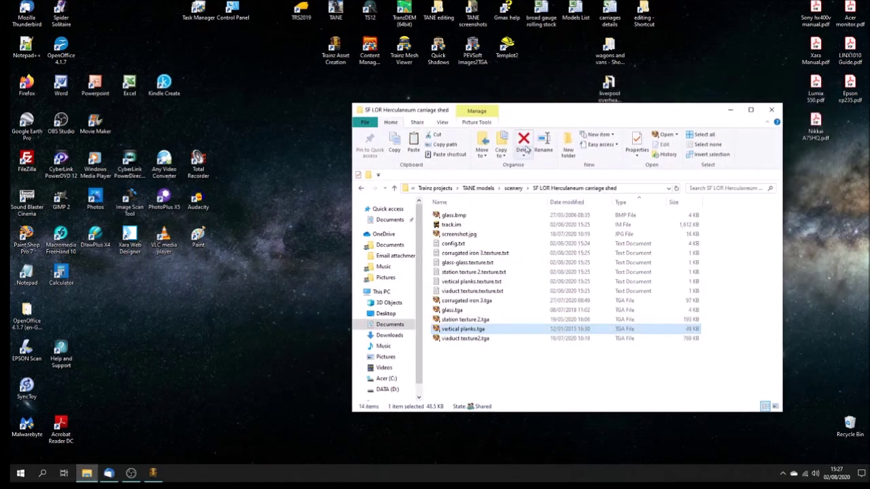
drag(559, 113, 643, 110)
double_click(336, 12)
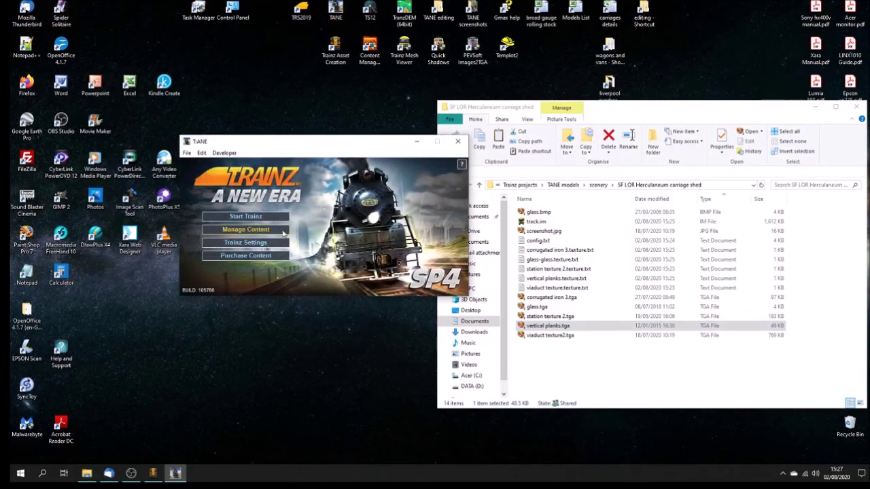
click(277, 231)
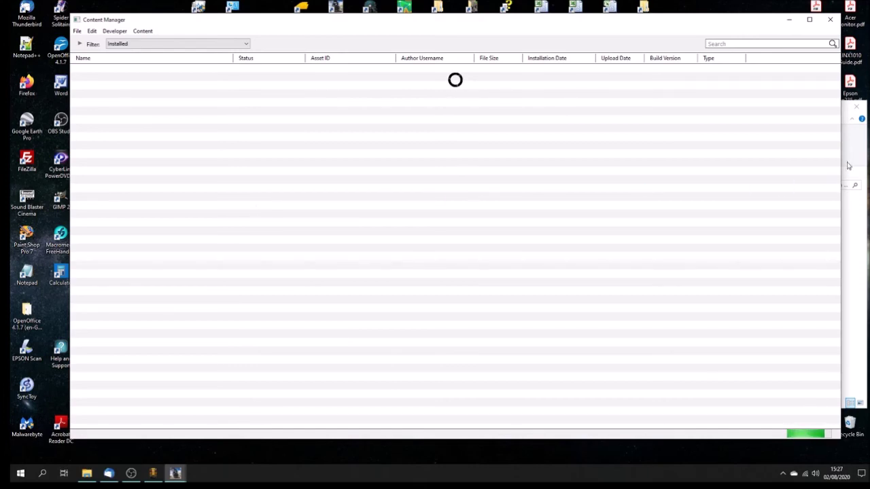
Step: Filter the asset list to My content installed and scroll down to the SF LOR assets
click(161, 43)
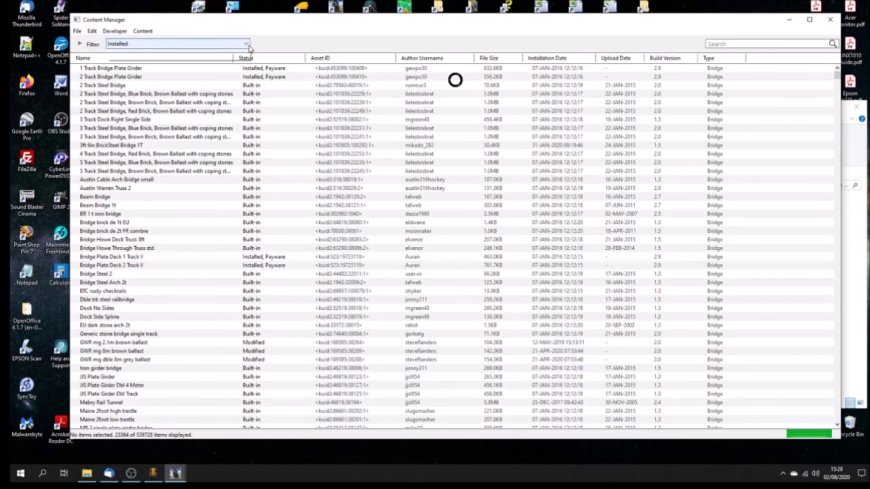
key(Return)
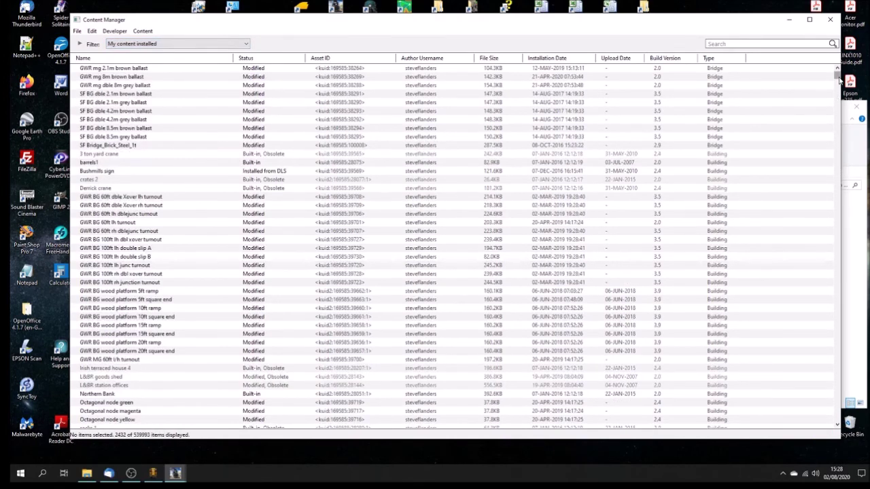
drag(838, 78, 835, 122)
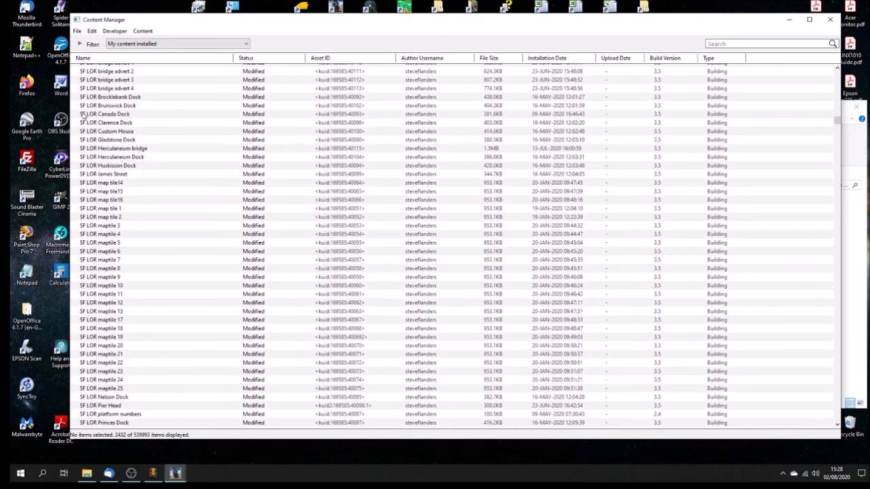
click(79, 31)
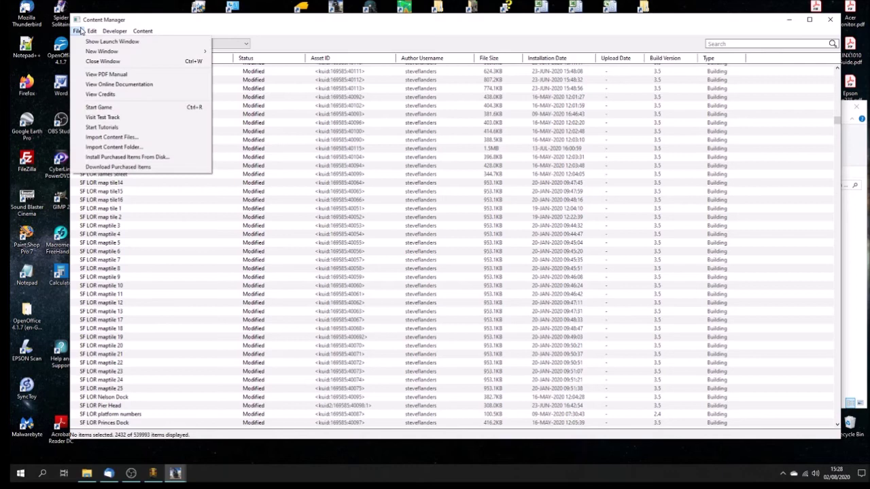
Step: Import the SF LOR Herculaneum carriage shed folder from Documents > Trainz projects > TANE models > scenery
click(119, 147)
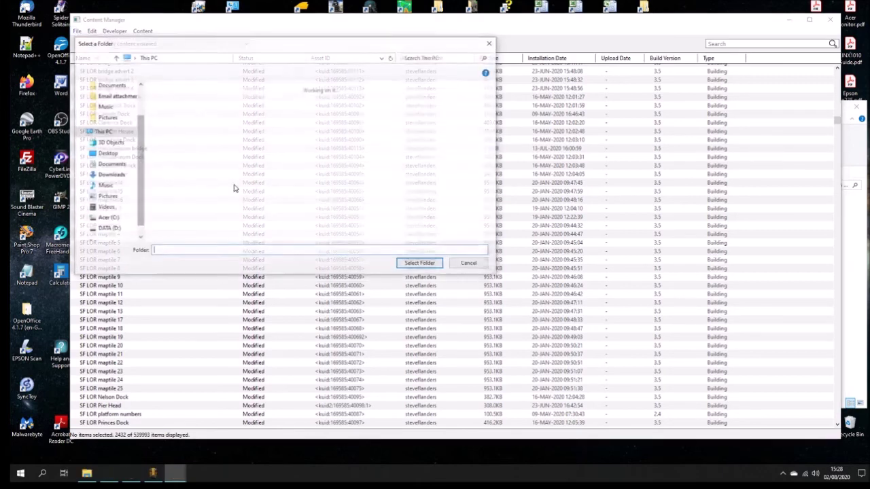
double_click(413, 107)
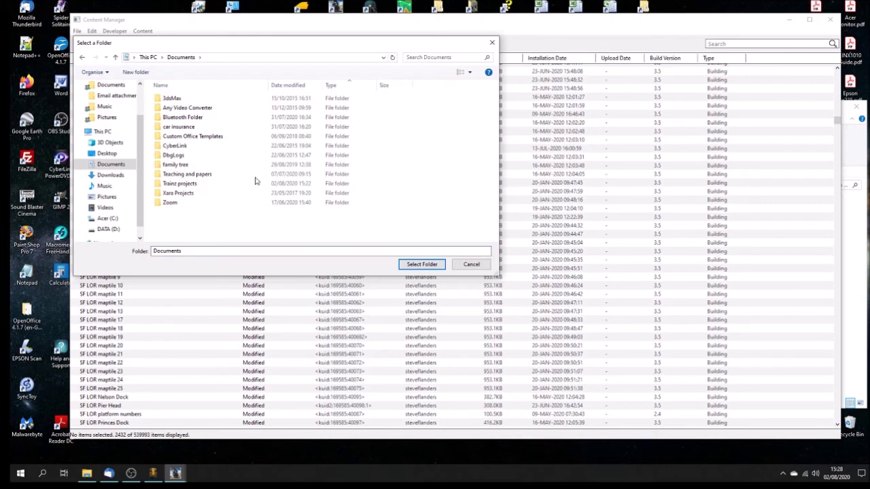
double_click(180, 183)
double_click(177, 221)
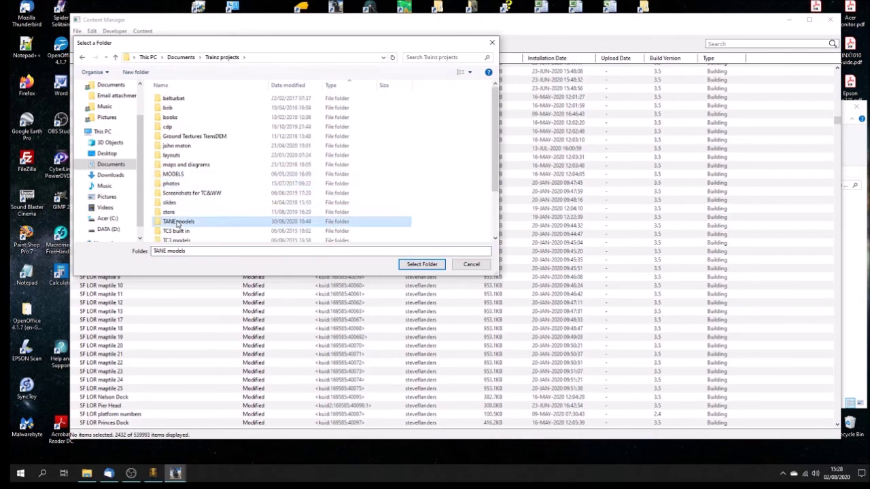
double_click(172, 137)
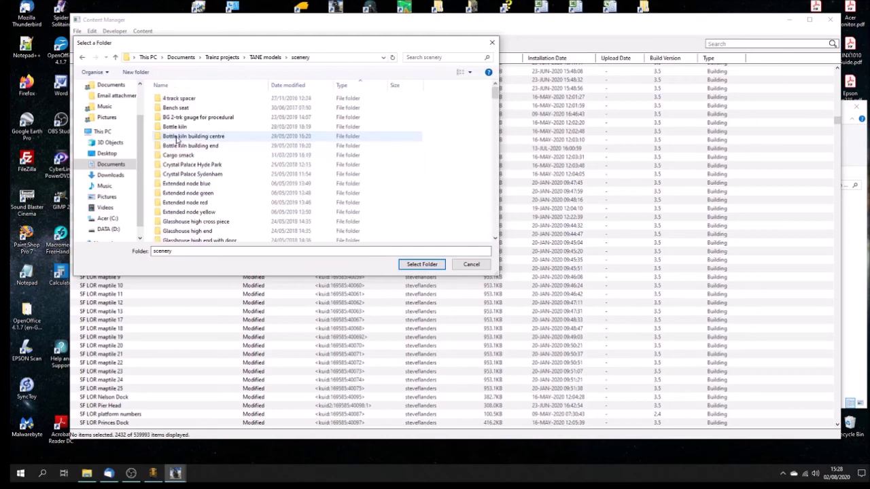
drag(493, 96, 480, 188)
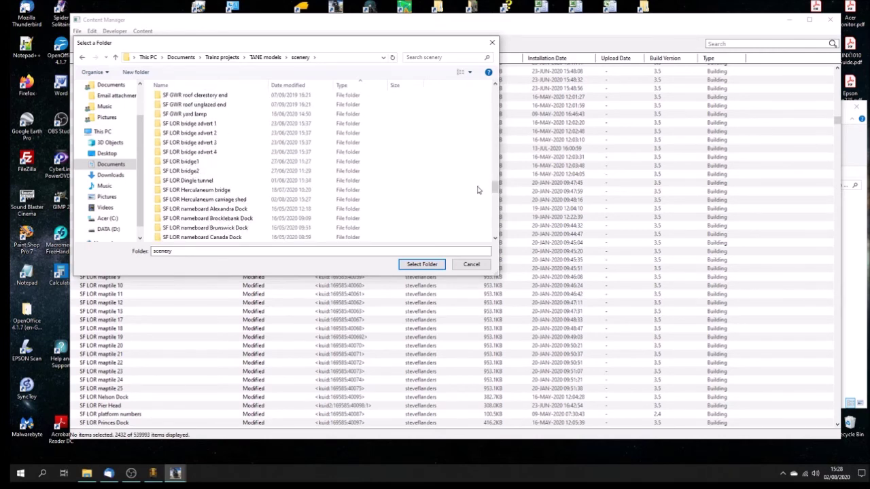
click(201, 200)
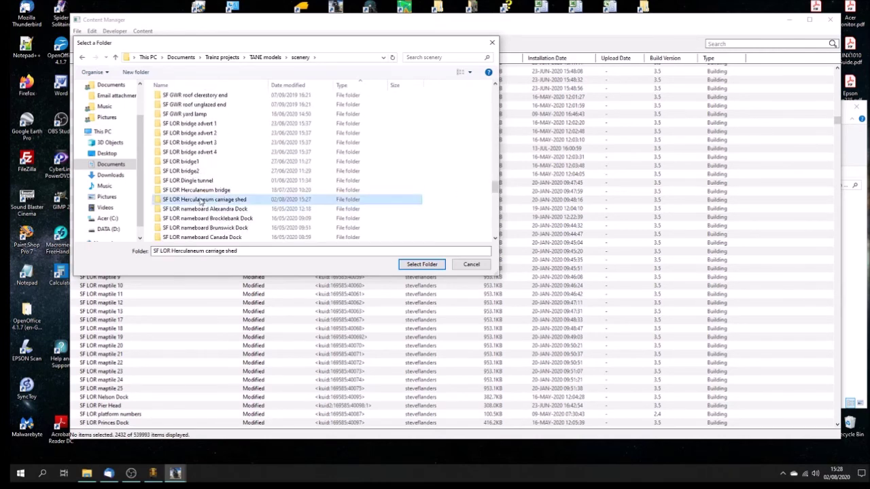
click(422, 265)
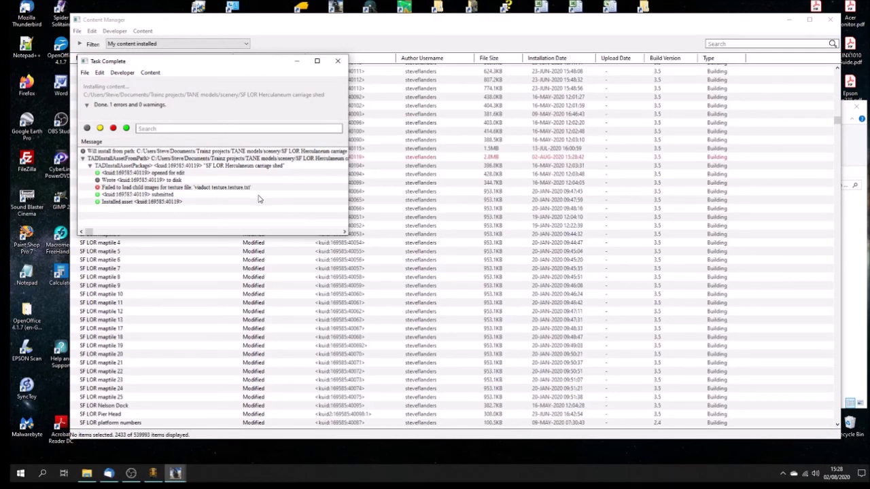
Step: Close the install log and review the carriage shed asset's errors and warnings
click(339, 62)
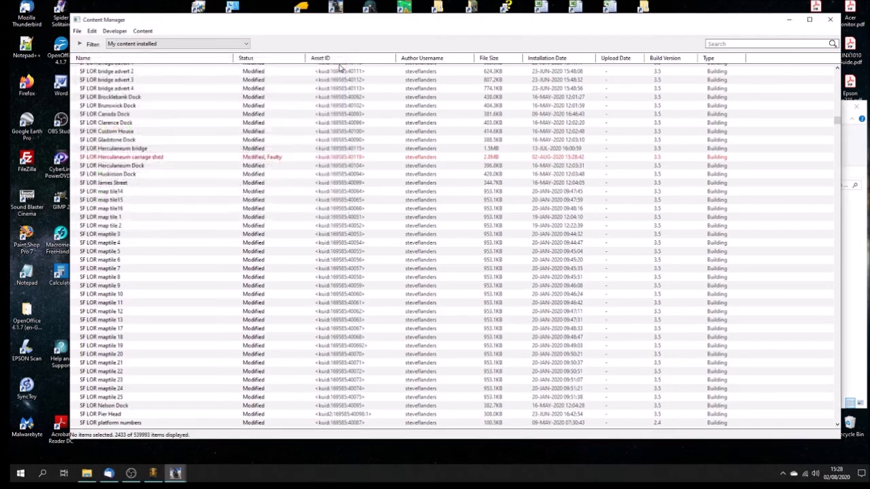
right_click(214, 158)
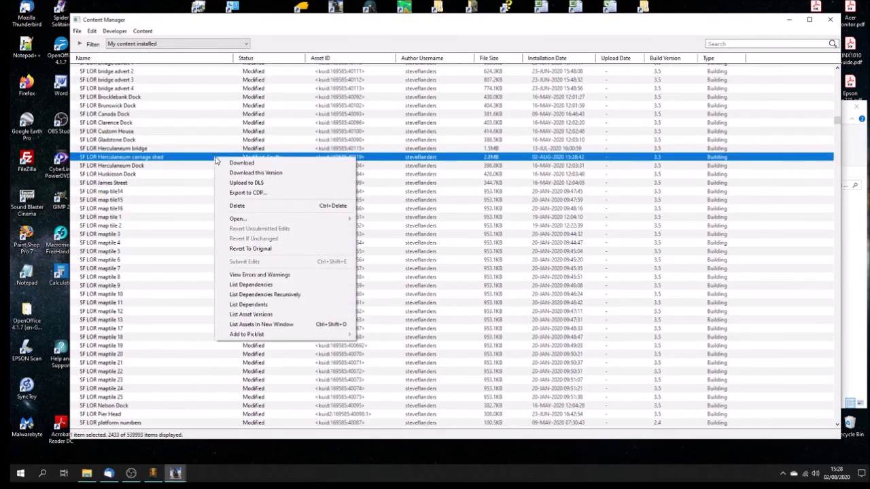
click(288, 275)
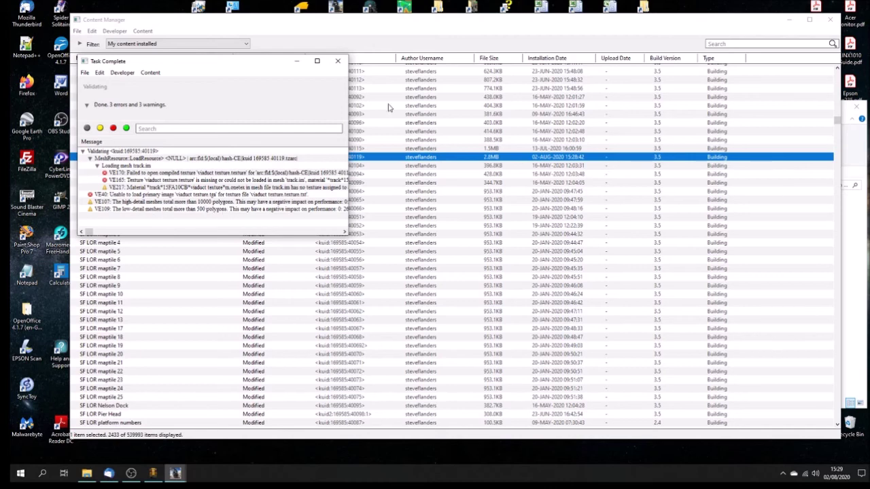
click(338, 61)
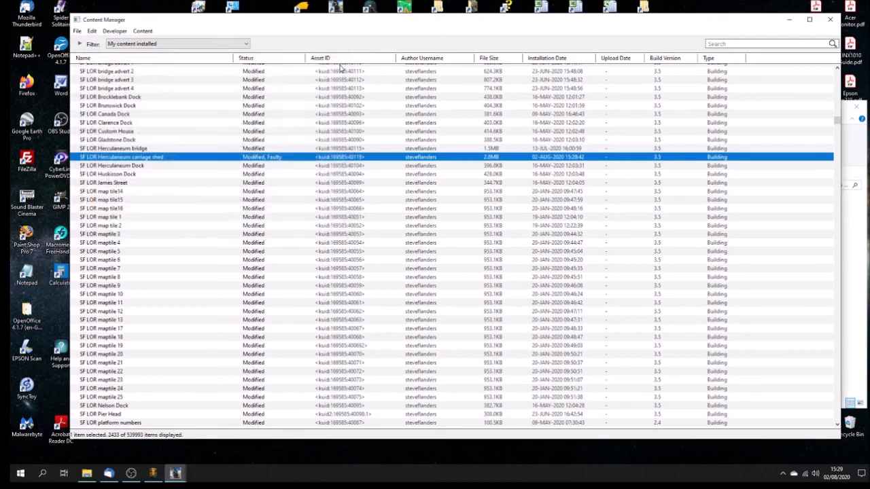
Step: Open the SF LOR Herculaneum carriage shed asset for editing, shown in Explorer
right_click(224, 149)
click(174, 157)
right_click(174, 157)
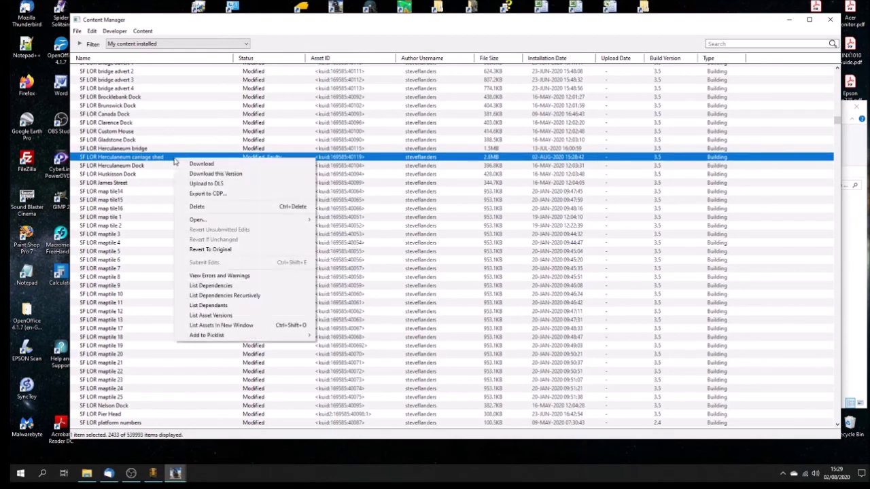
mouse_move(210, 221)
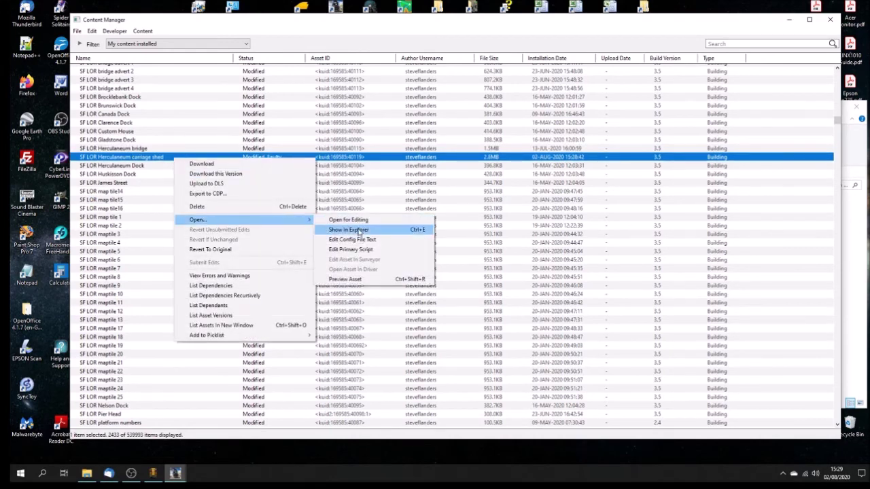
click(349, 227)
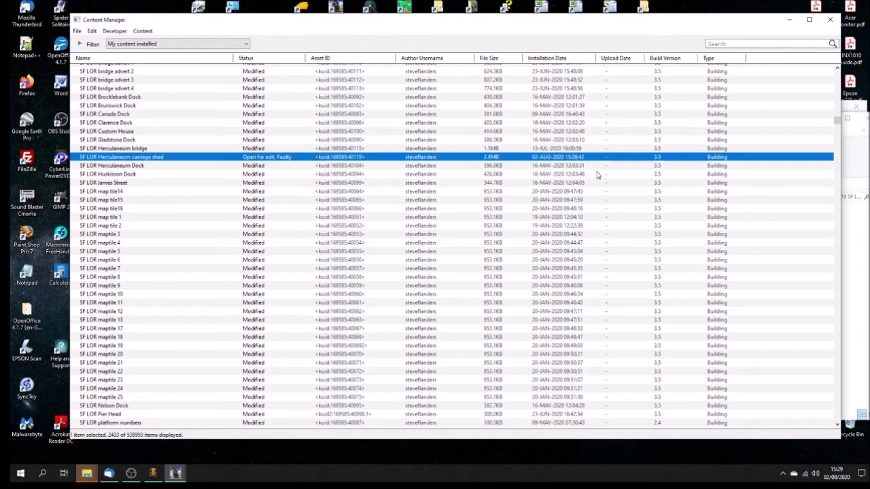
Step: Arrange the kuid and carriage shed folder windows and open the liverpool overhead folder
click(86, 473)
click(127, 415)
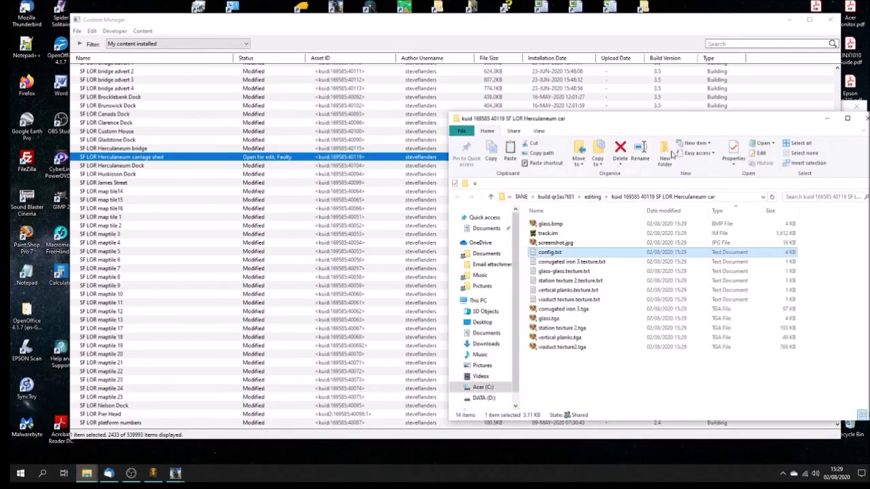
drag(703, 123, 381, 58)
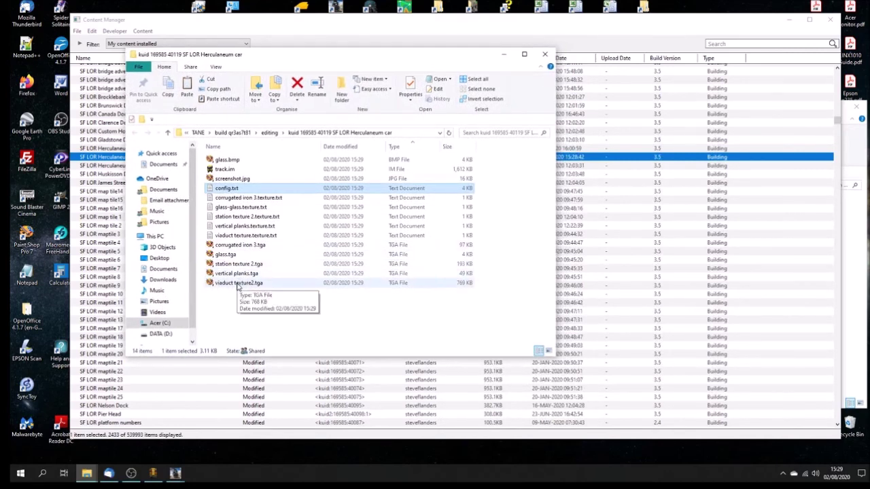
click(853, 159)
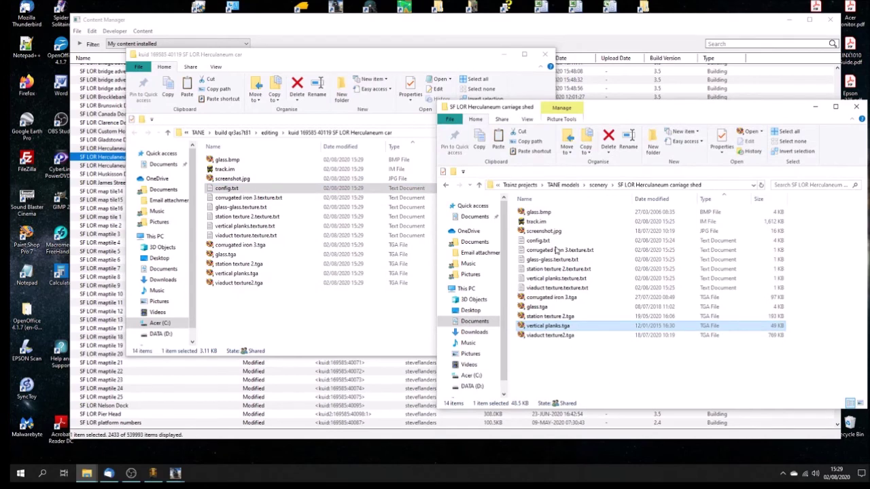
drag(628, 108, 504, 52)
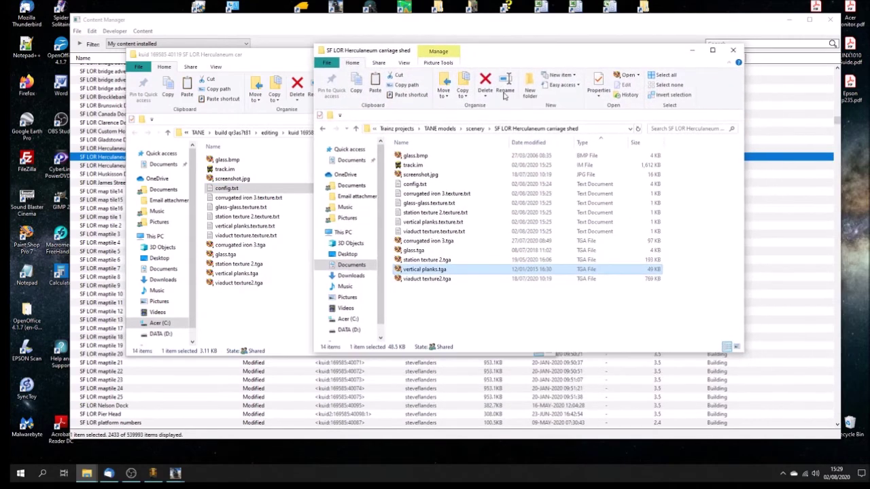
mouse_move(94, 475)
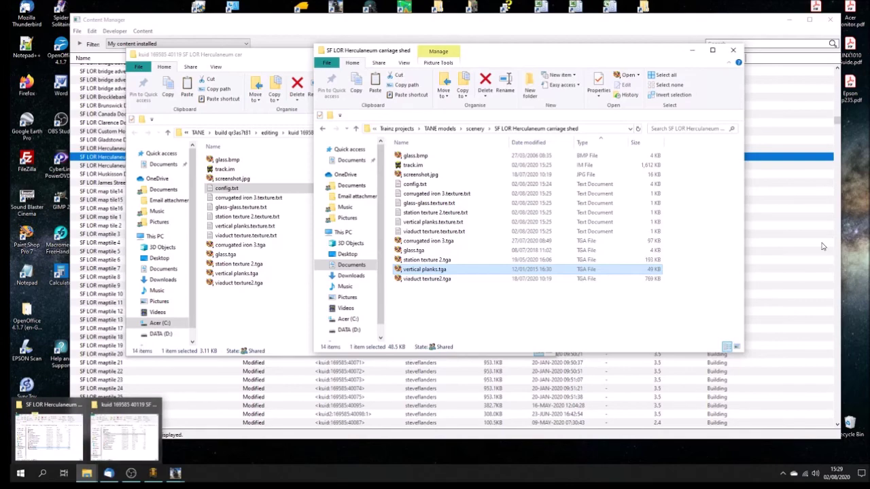
click(789, 34)
click(789, 19)
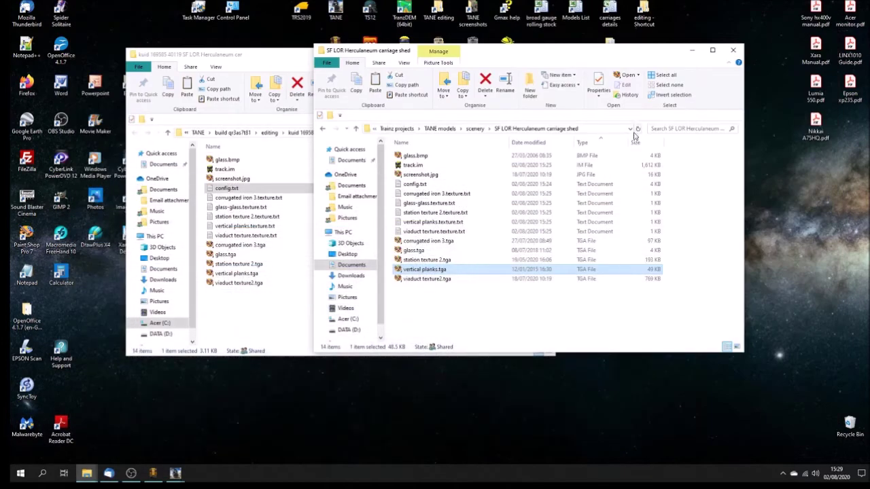
click(692, 50)
double_click(610, 88)
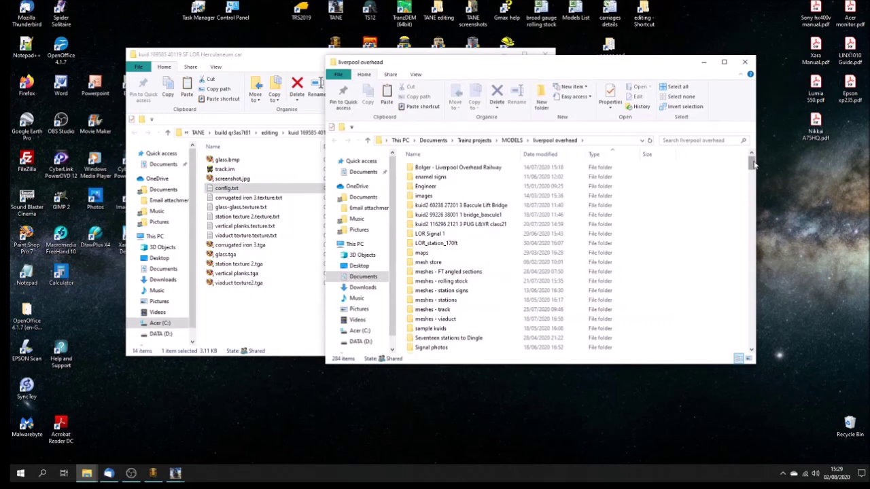
drag(752, 164, 729, 341)
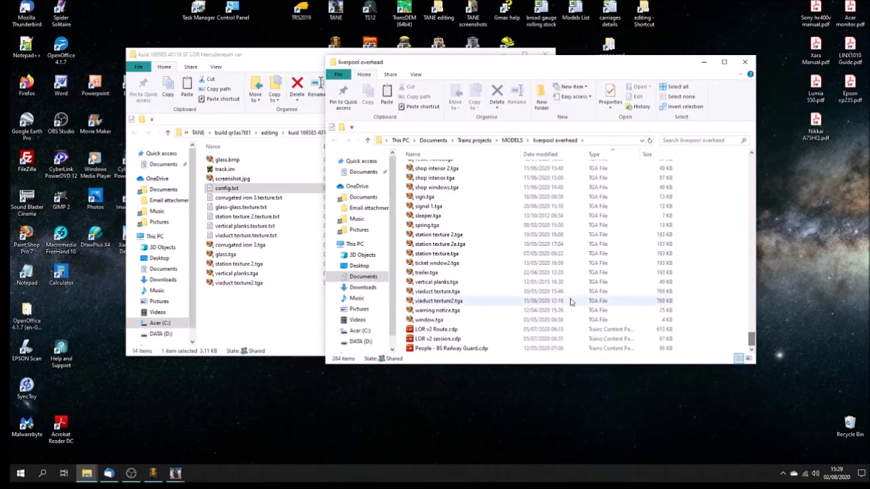
Step: Copy viaduct texture.tga into the kuid folder and delete viaduct texture2.tga there
click(445, 291)
click(372, 98)
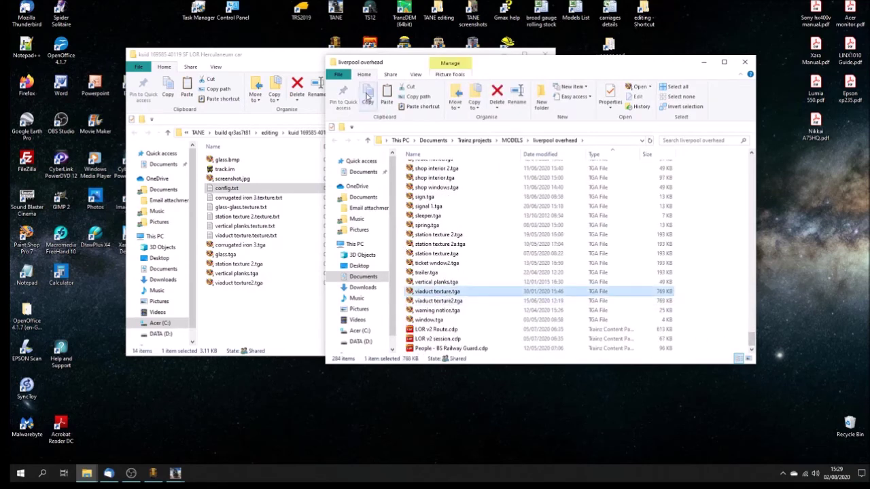
click(267, 302)
click(187, 90)
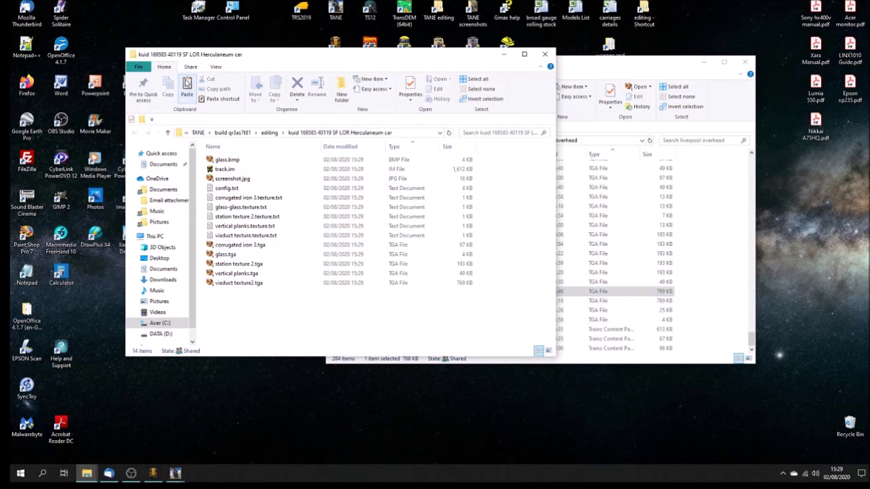
click(244, 294)
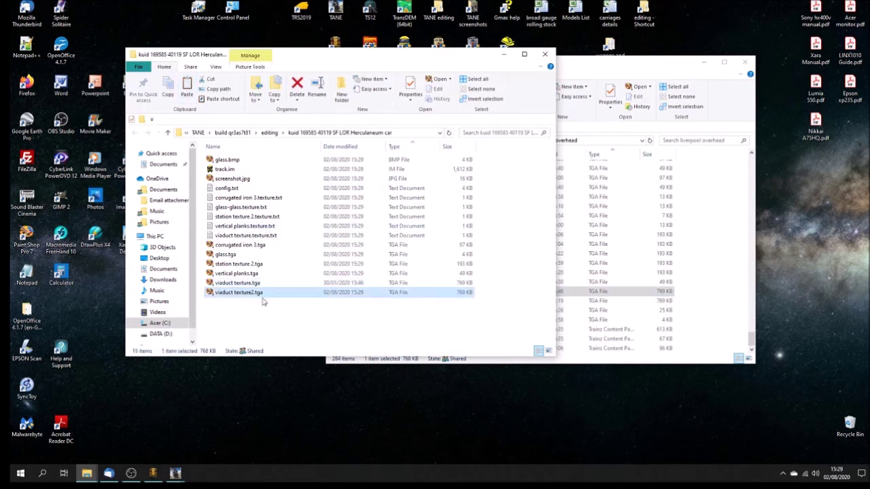
click(297, 85)
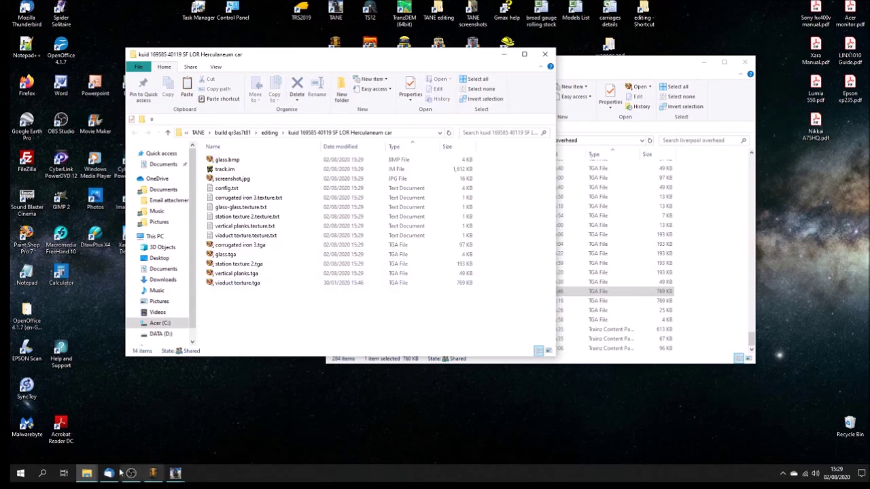
Step: Paste viaduct texture.tga into the carriage shed folder and delete its viaduct texture2.tga
click(85, 476)
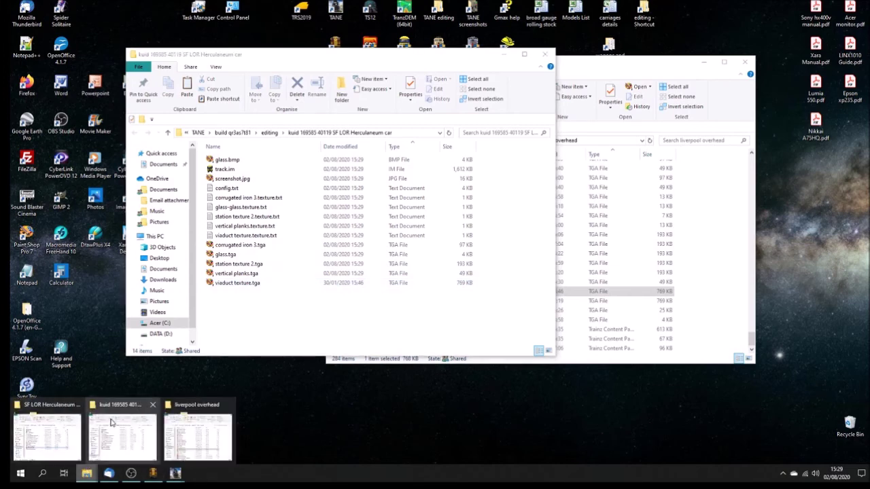
click(63, 412)
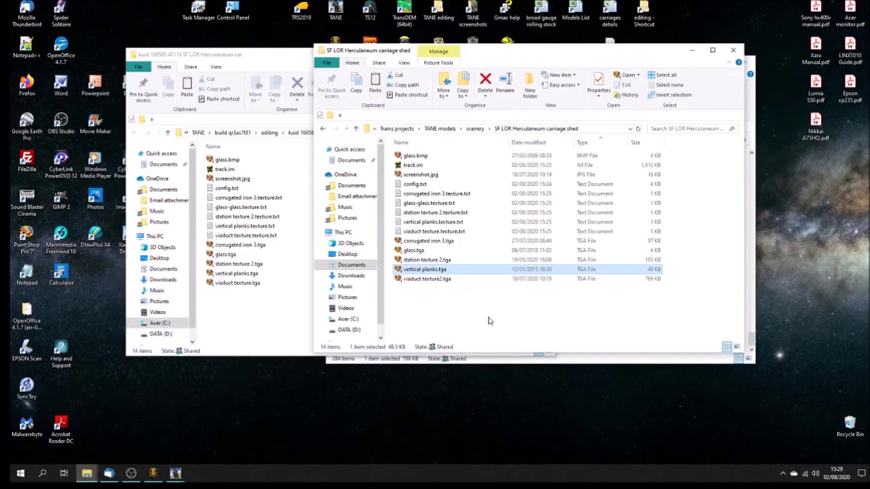
click(487, 320)
click(375, 81)
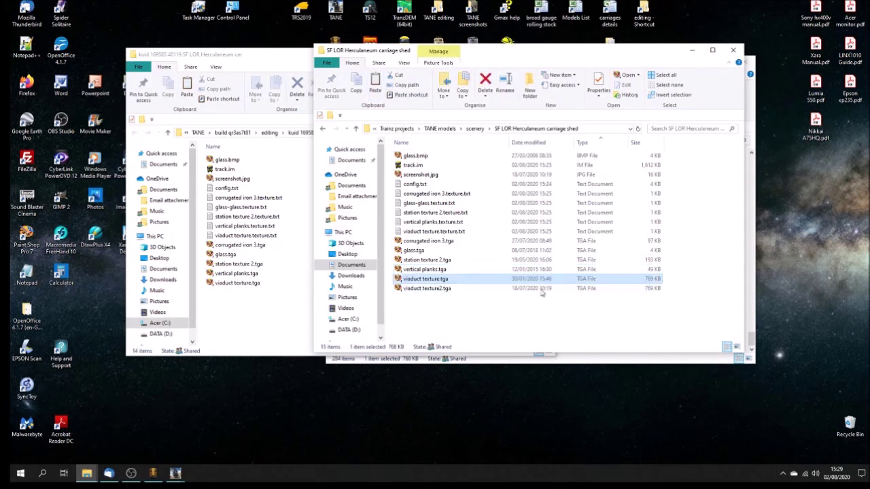
click(419, 290)
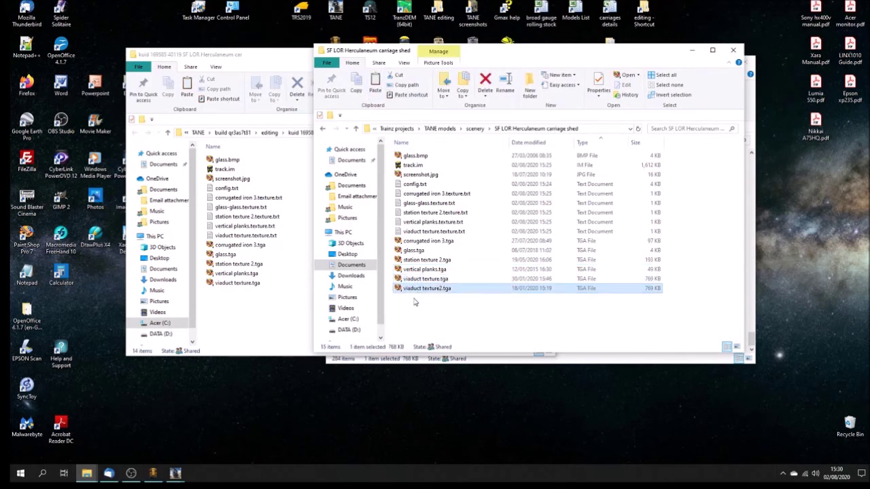
click(485, 83)
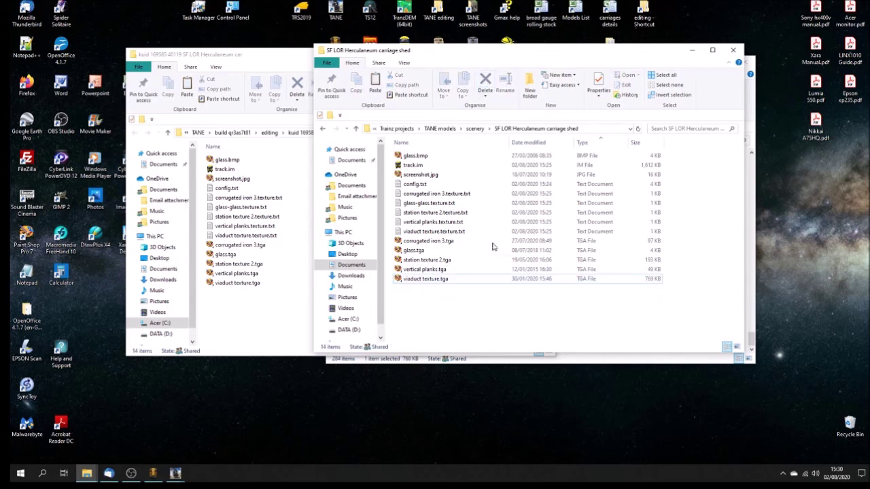
drag(502, 59, 612, 73)
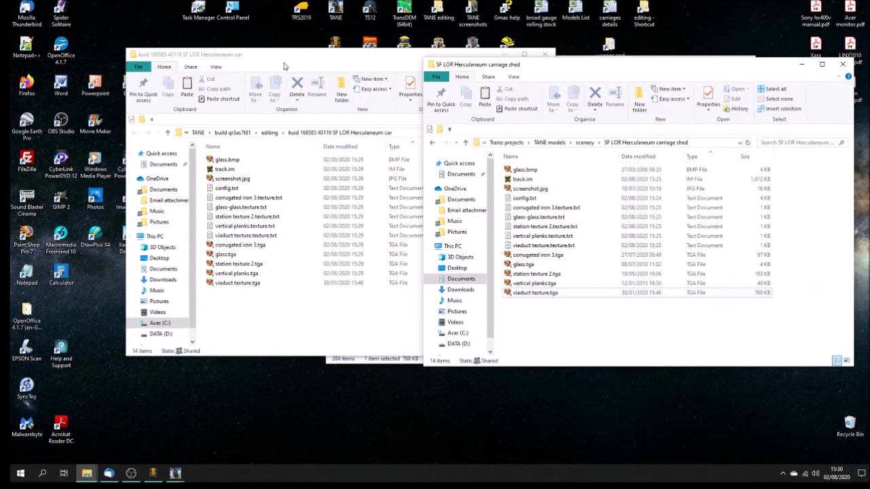
drag(283, 64, 232, 83)
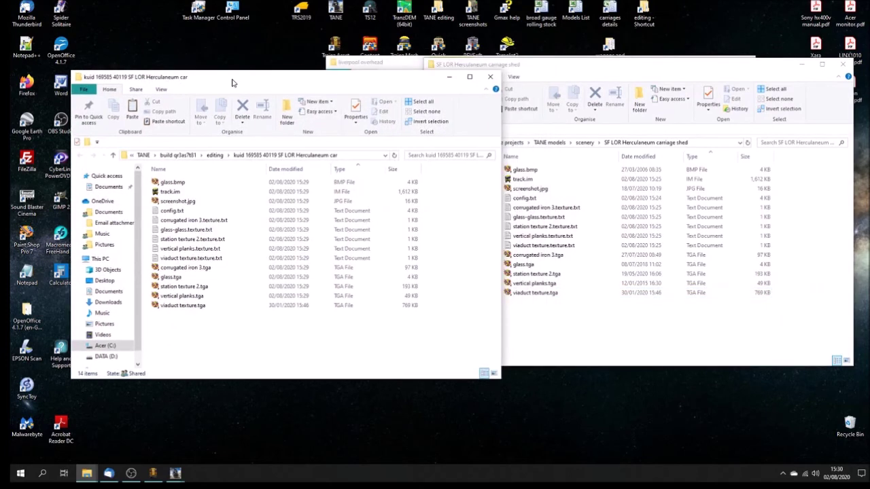
click(175, 473)
Step: Close the kuid folder window and submit the carriage shed asset's edits
click(231, 411)
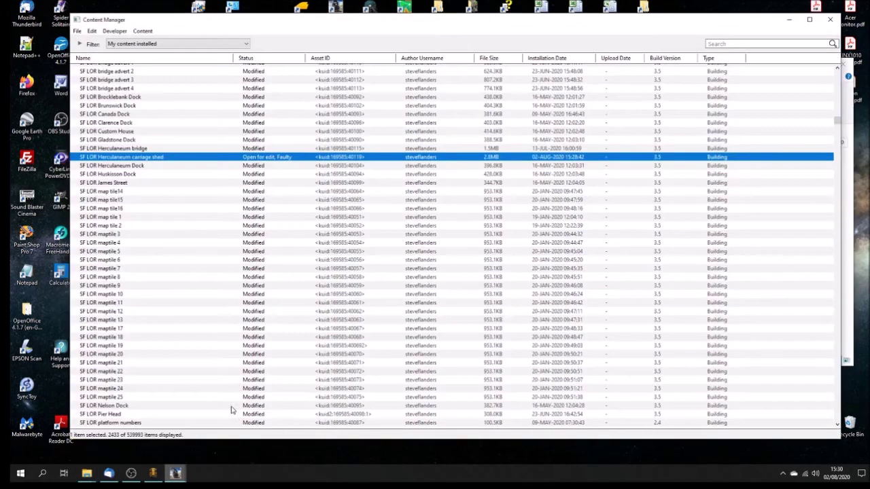
drag(560, 25, 531, 25)
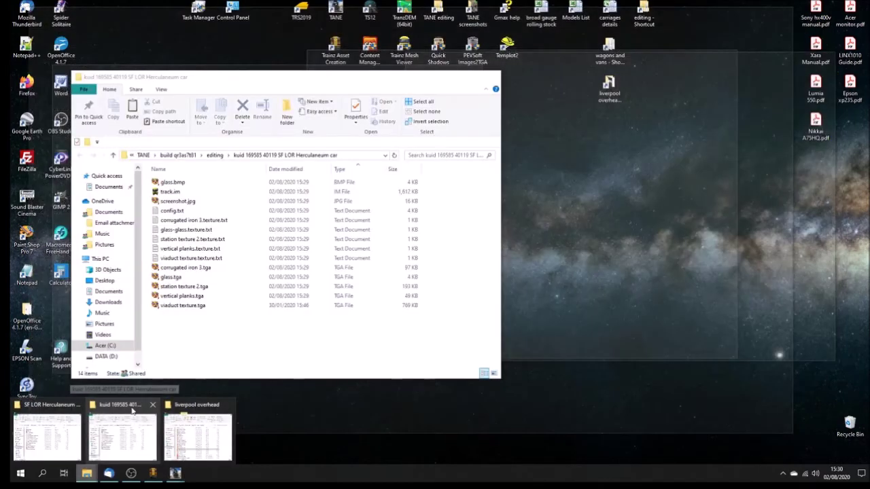
click(124, 435)
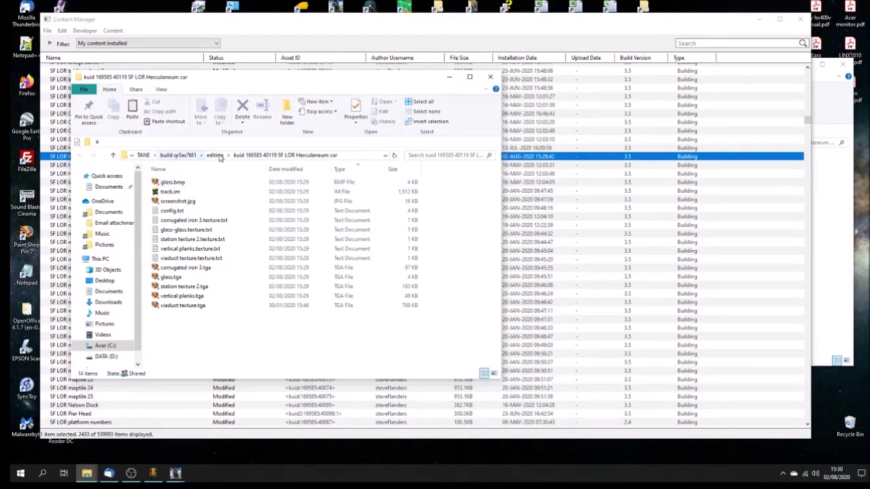
click(490, 77)
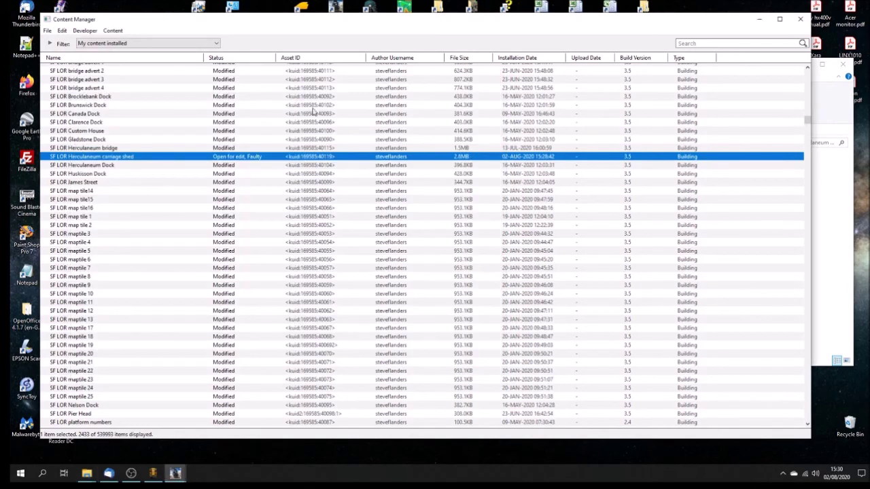
right_click(148, 164)
click(230, 264)
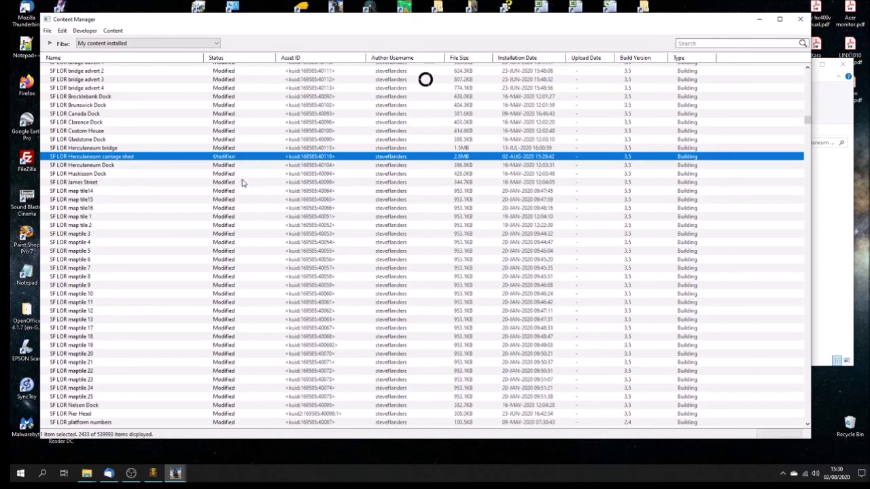
Step: Check the carriage shed's Asset Details, then start the Trainz game
right_click(149, 158)
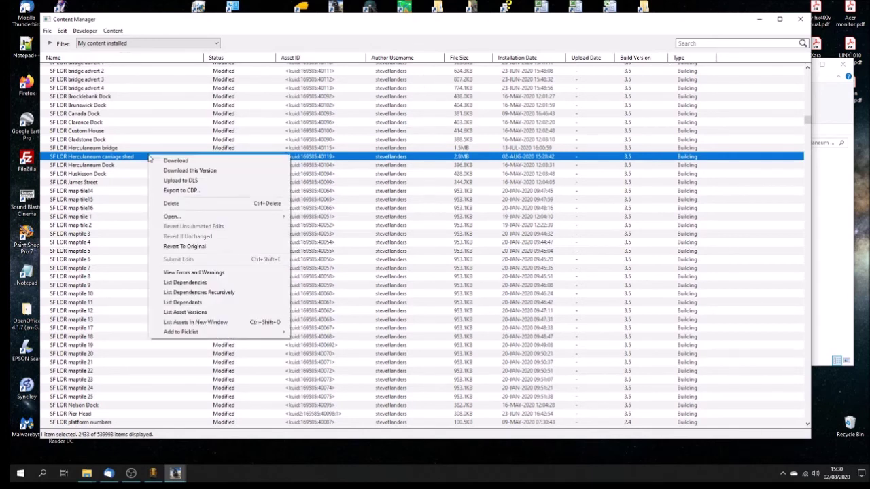
key(Escape)
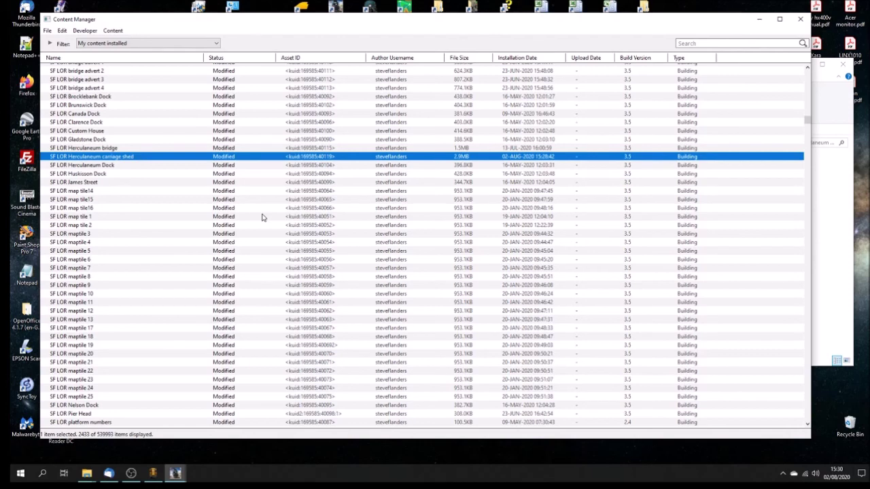
double_click(420, 160)
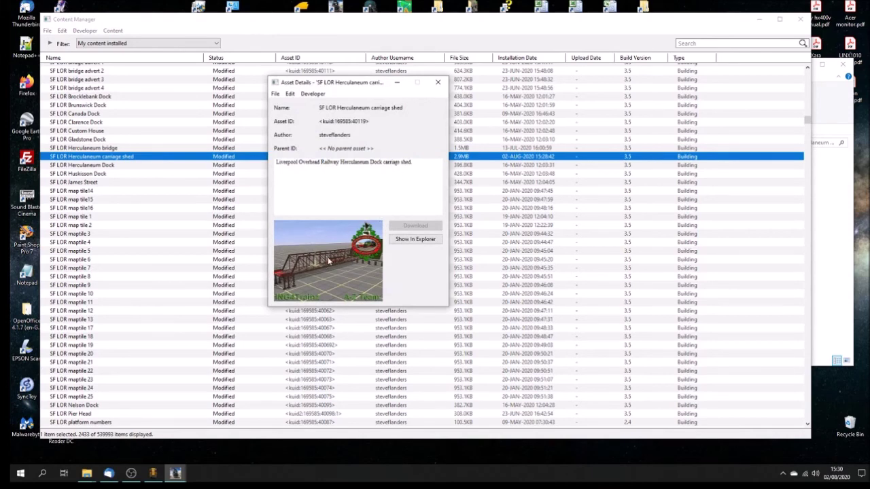
click(438, 83)
click(47, 30)
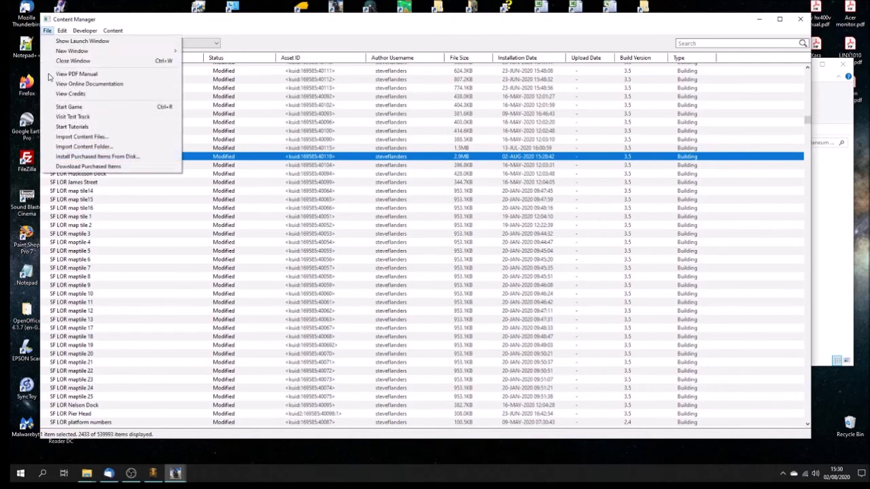
click(87, 108)
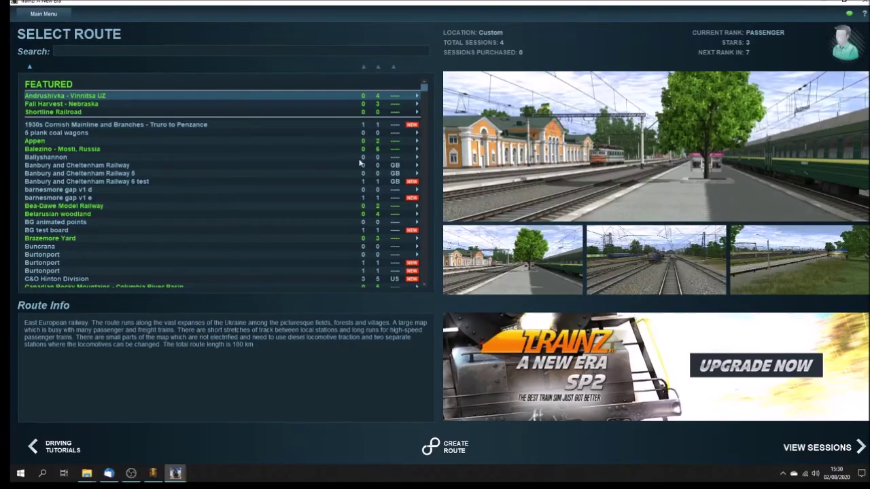
Step: Create a new route with default settings and show the Add object list
click(462, 452)
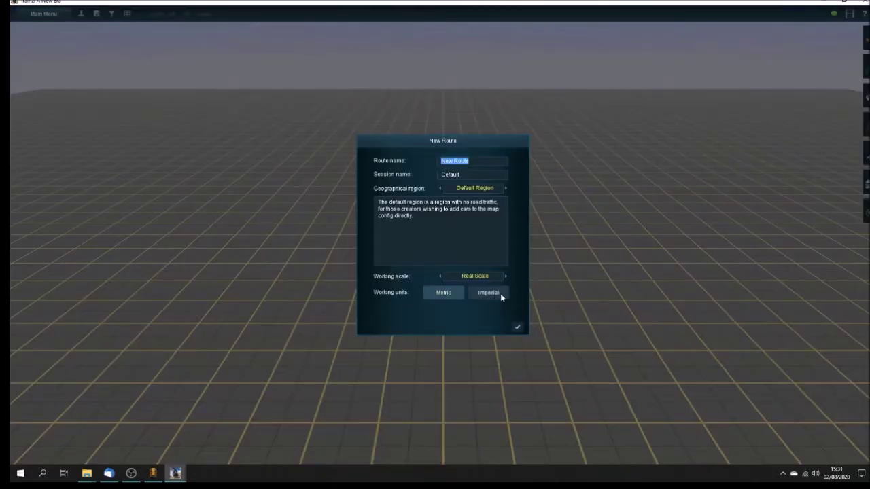
click(518, 327)
click(865, 99)
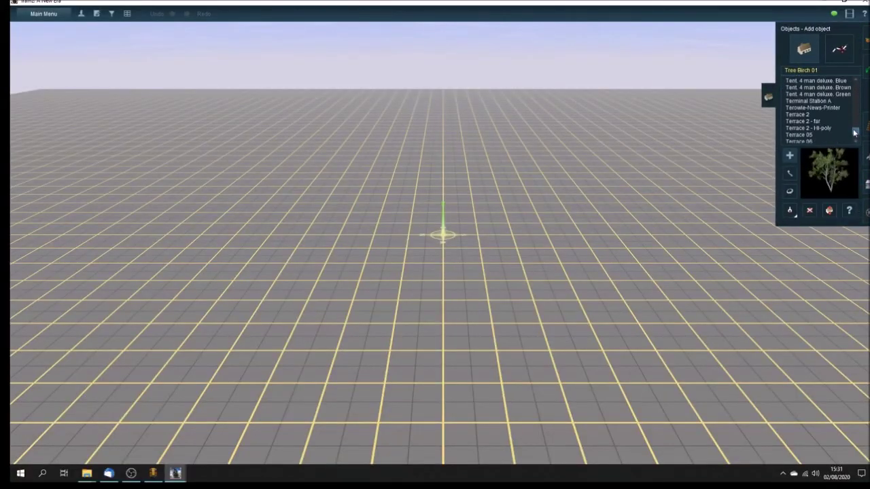
drag(854, 133, 855, 126)
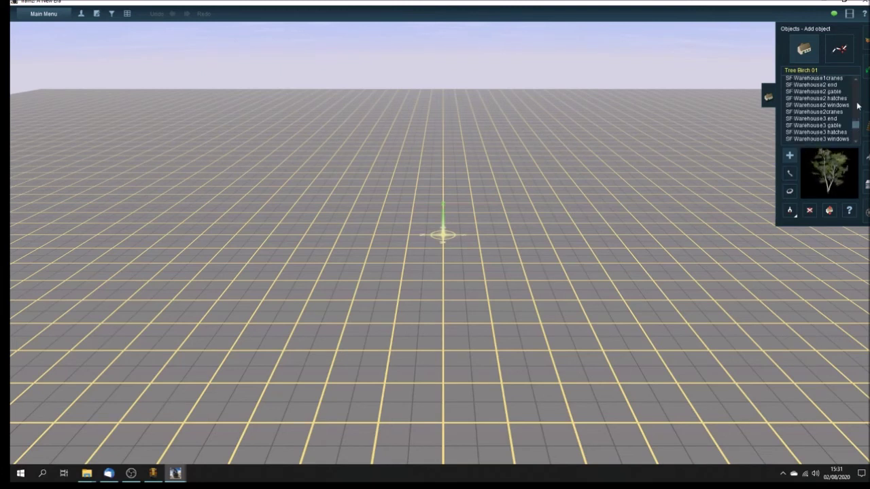
Step: Place the Herculaneum carriage shed at the centre of the baseboard grid
scroll(857, 98, up, 15)
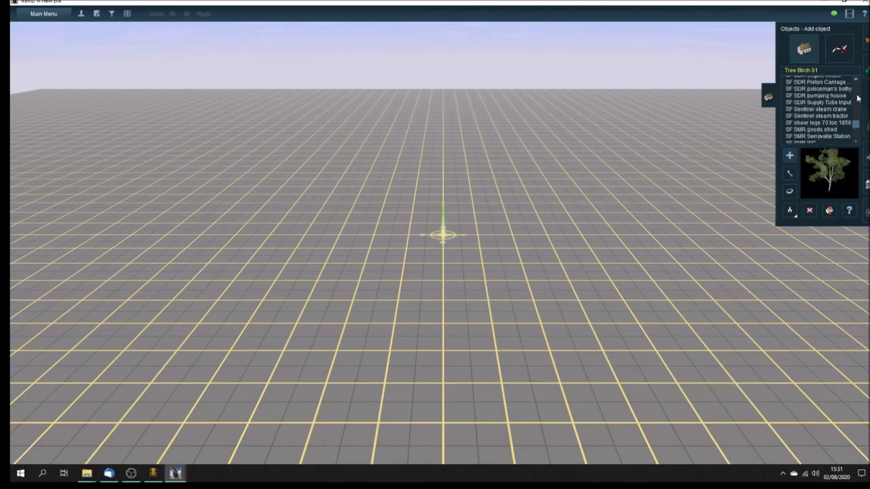
scroll(856, 99, up, 12)
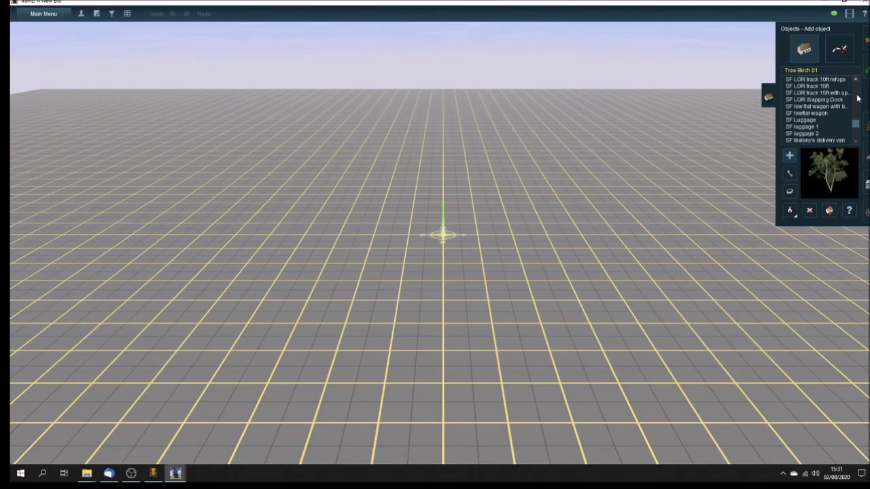
scroll(857, 88, up, 10)
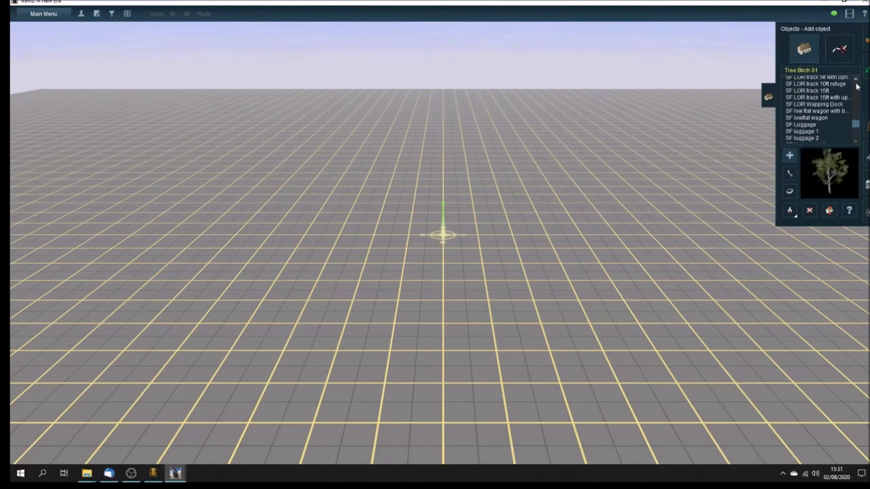
scroll(856, 90, up, 6)
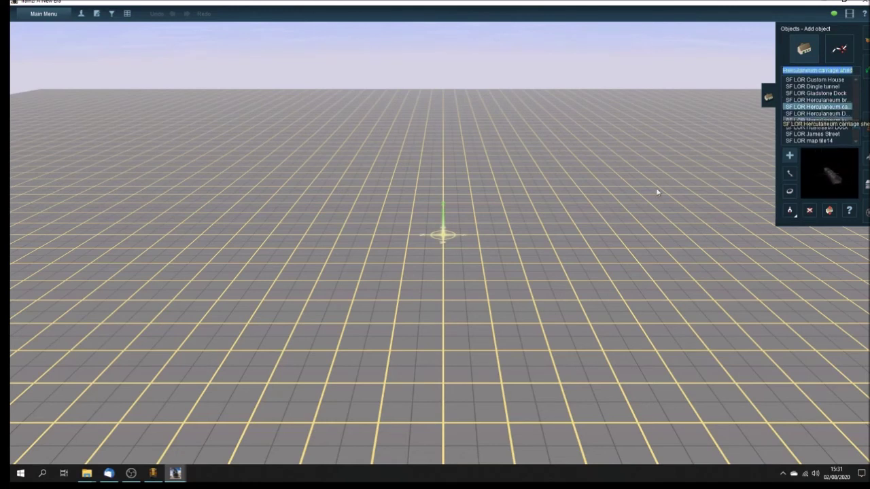
click(479, 219)
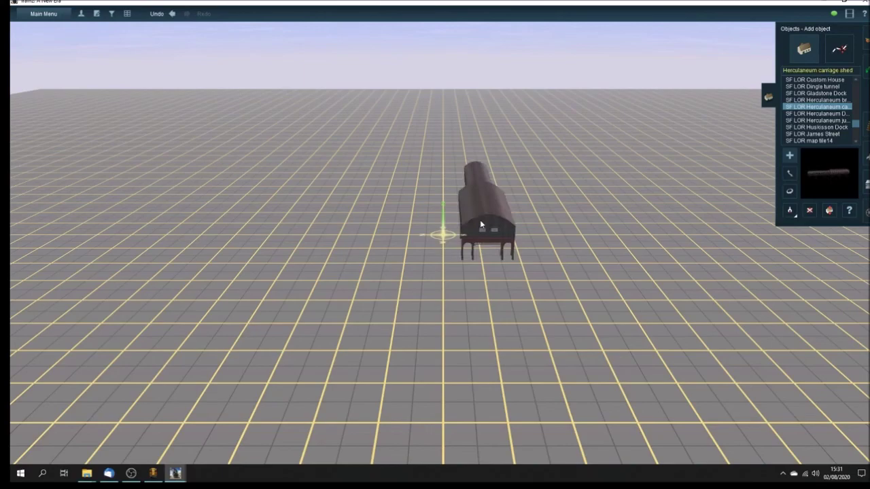
Step: Orbit and tilt the camera to inspect the shed end-on and along its length
scroll(490, 239, up, 2)
scroll(489, 236, up, 5)
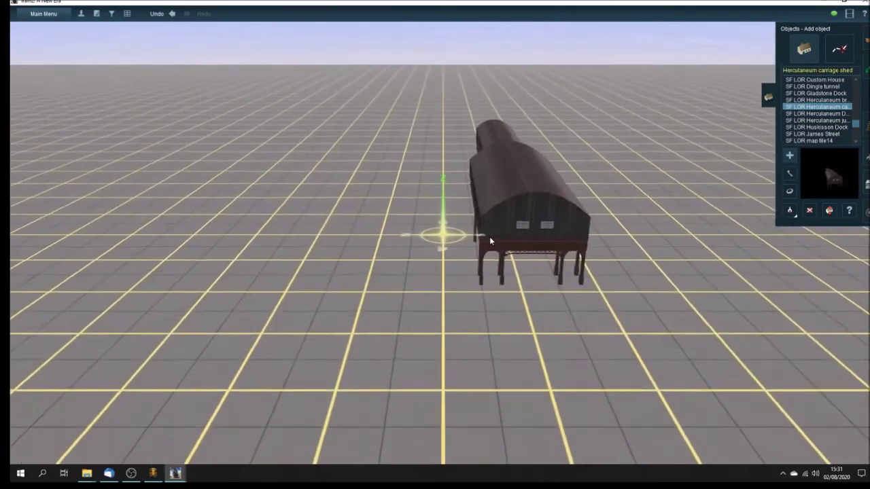
scroll(490, 240, down, 3)
key(Left)
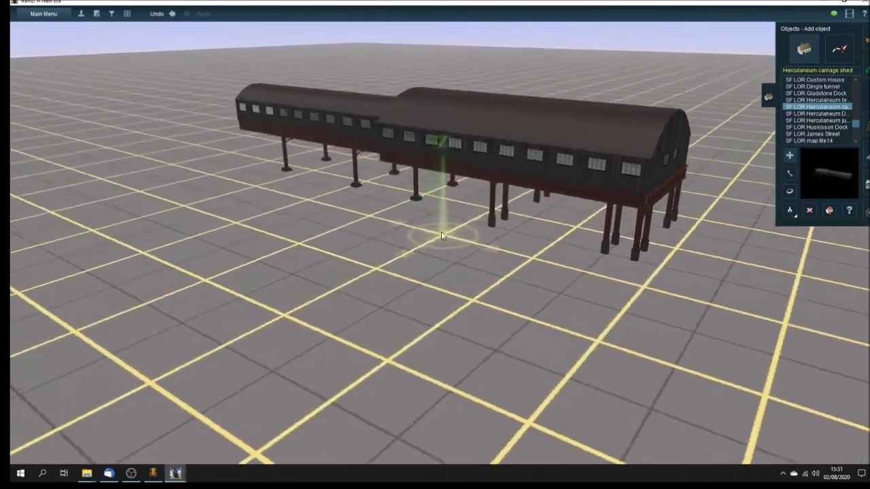
key(Left)
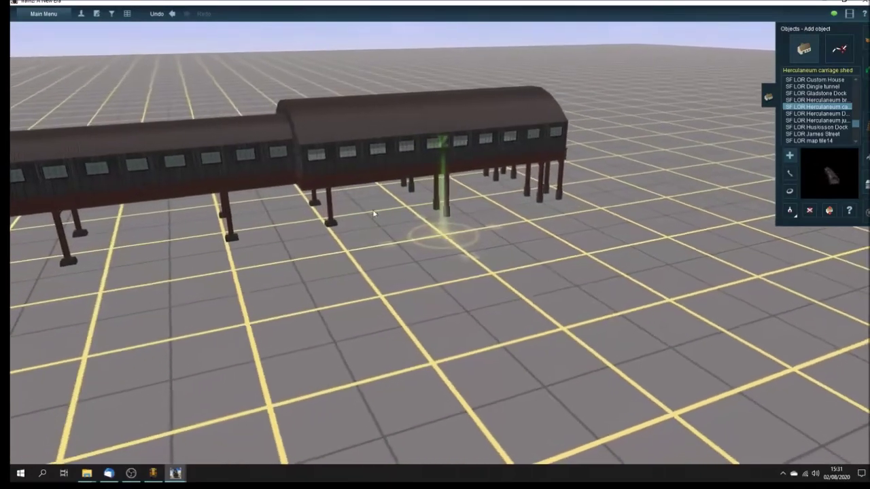
key(Left)
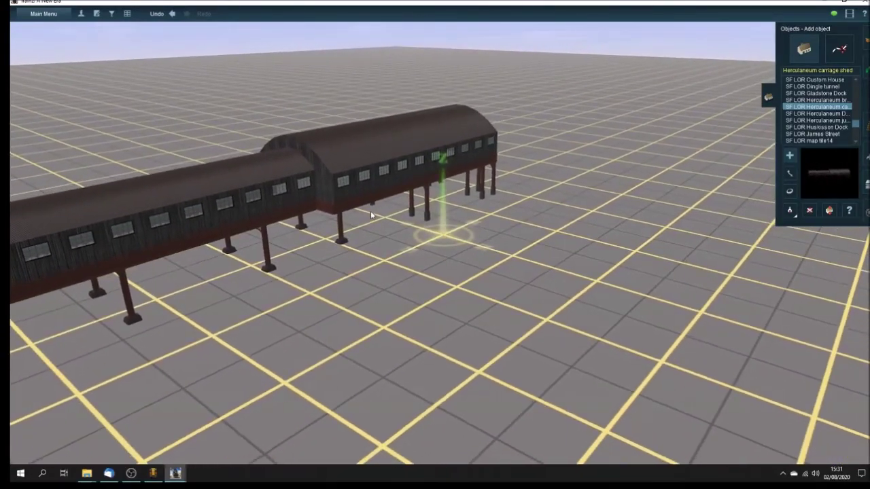
scroll(371, 231, up, 2)
key(Left)
scroll(384, 255, down, 2)
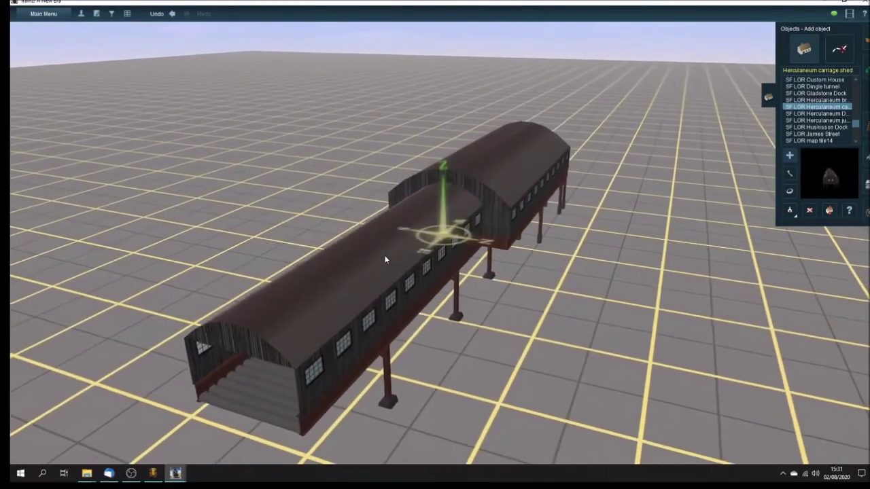
key(Left)
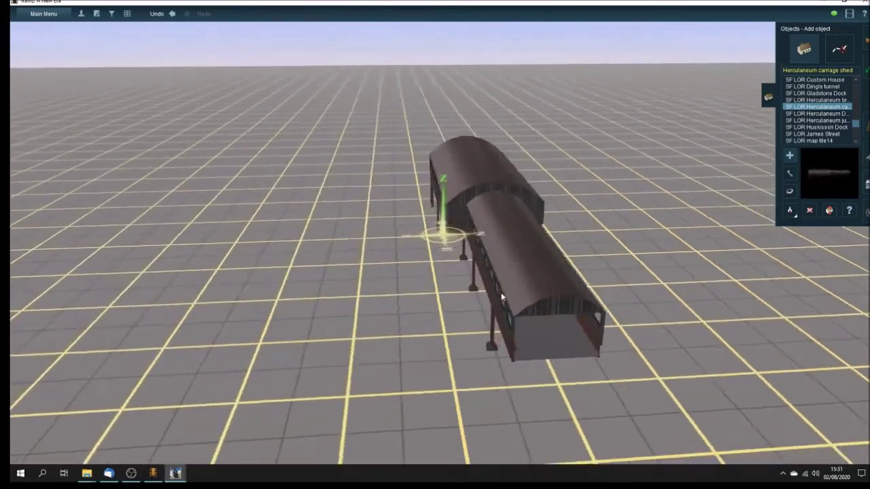
key(Left)
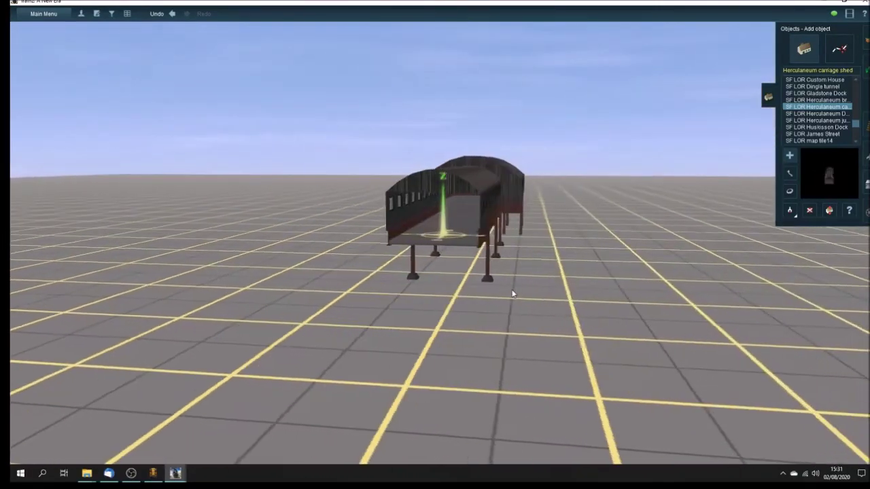
key(Right)
key(Left)
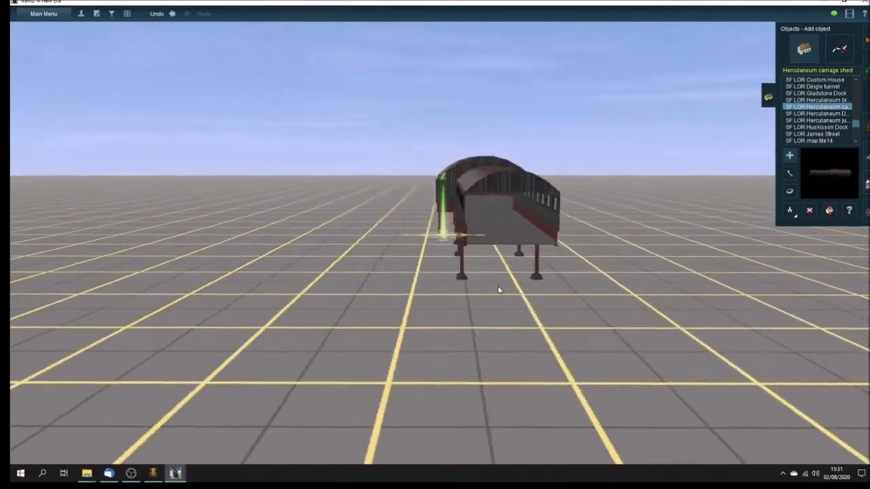
key(Right)
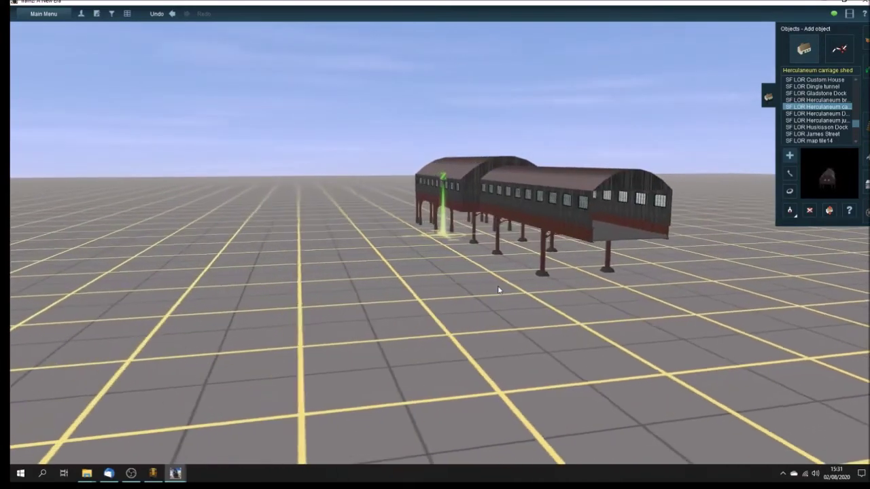
key(Up)
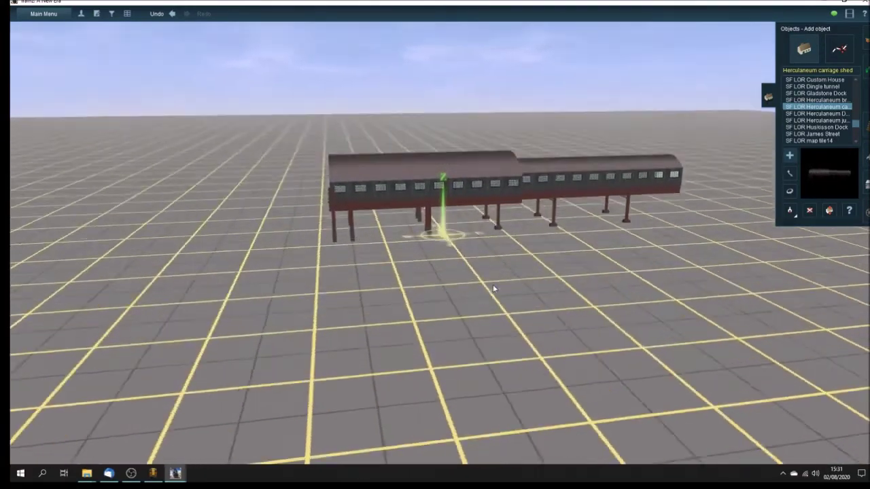
key(Left)
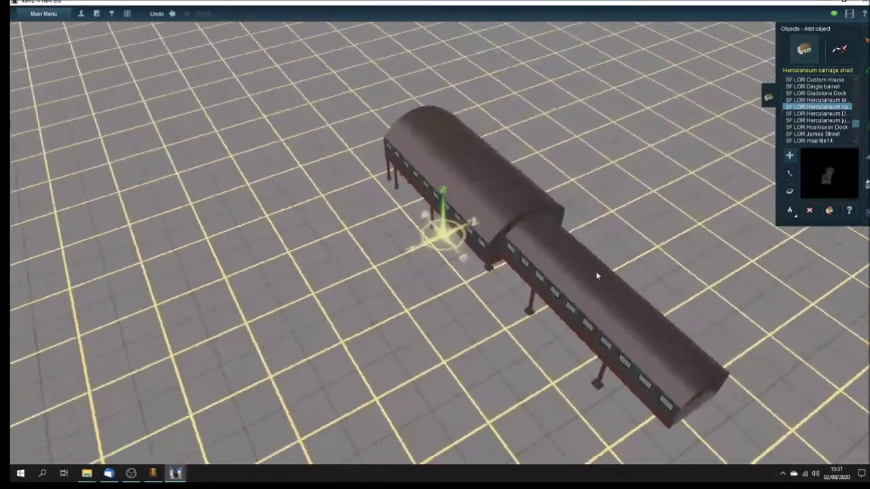
key(Down)
key(Up)
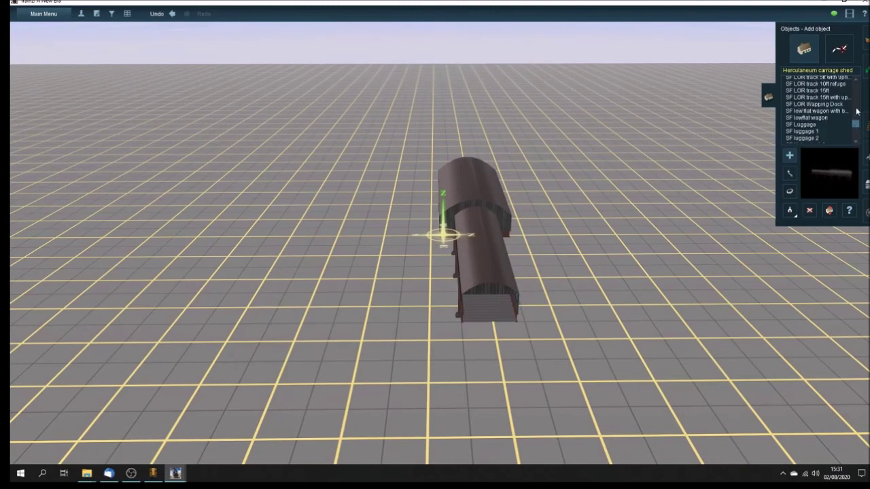
Step: Place an SF LOR track 5ft with upright piece against the carriage shed's near end
scroll(855, 81, up, 2)
click(834, 100)
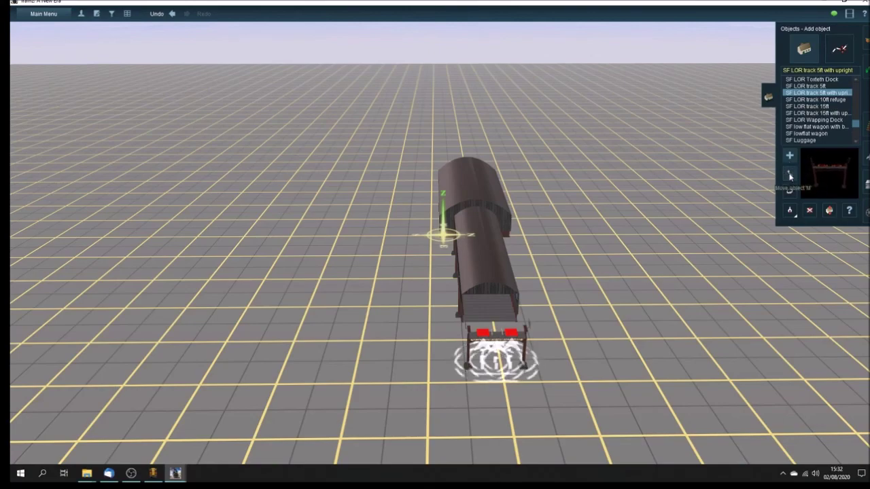
right_drag(586, 326, 454, 299)
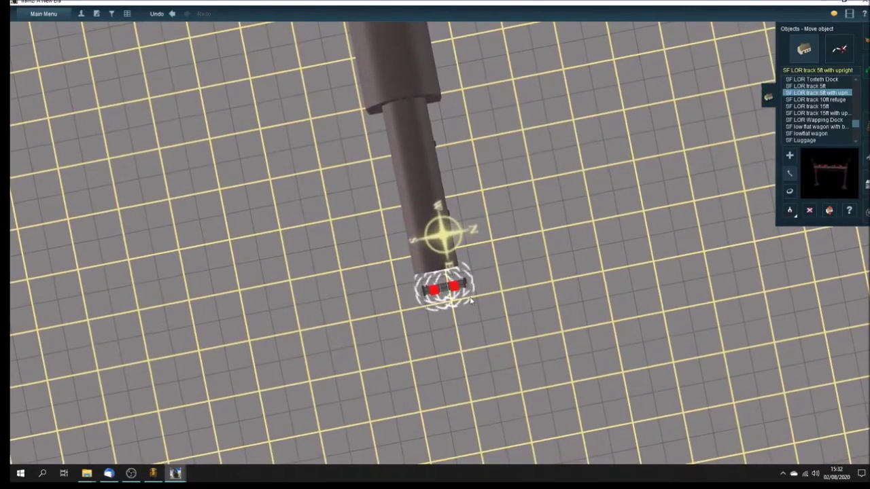
key(Left)
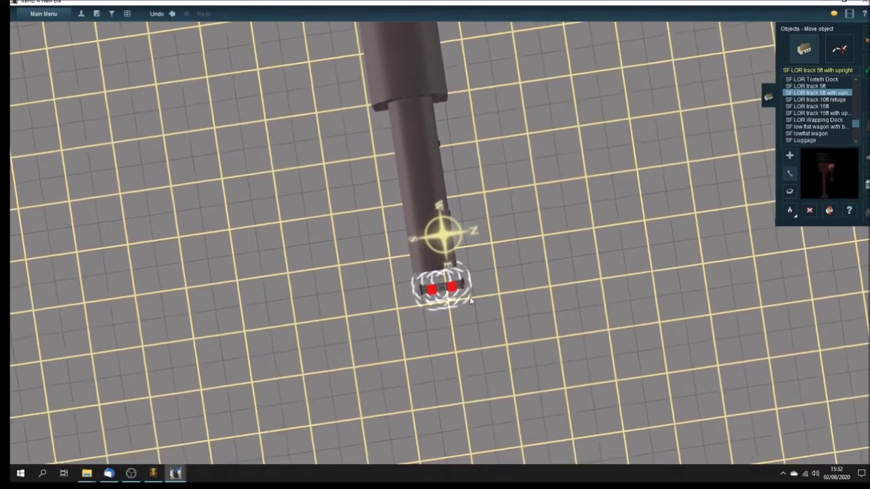
key(Left)
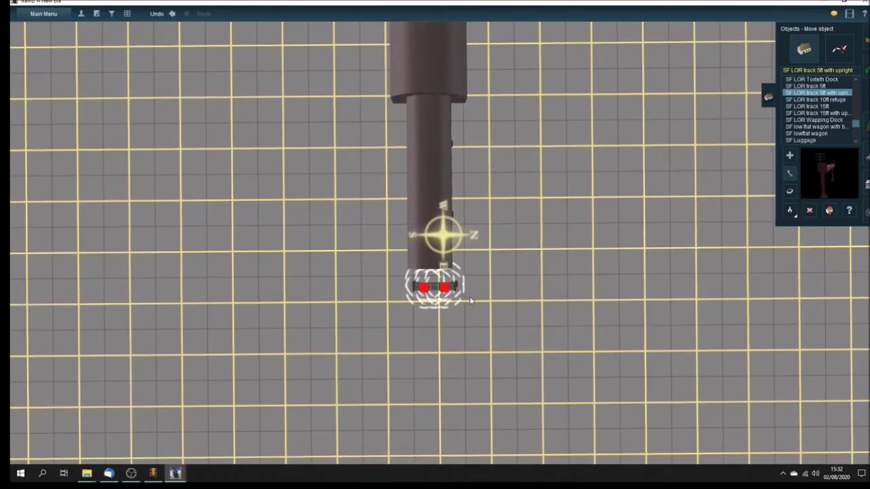
scroll(406, 263, up, 5)
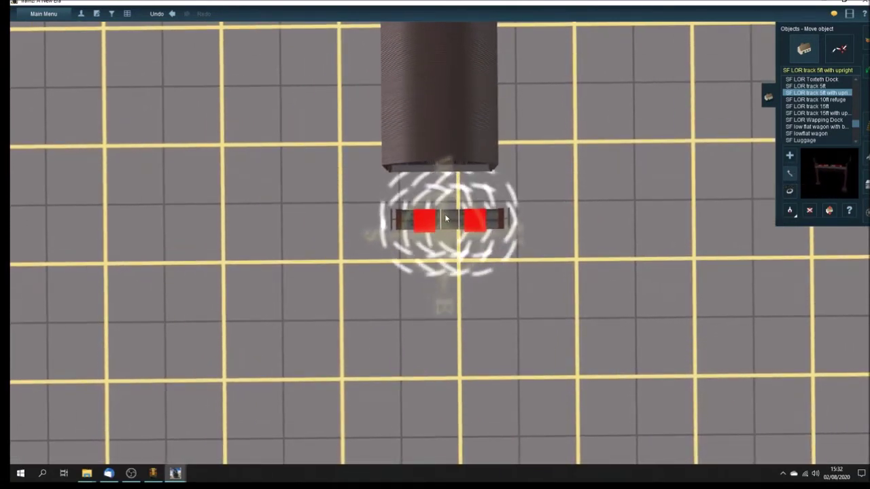
drag(441, 212, 440, 183)
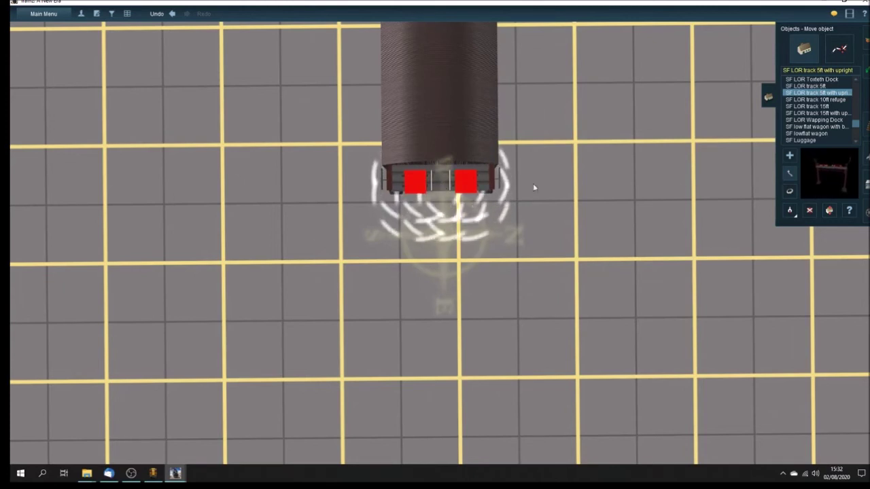
click(839, 50)
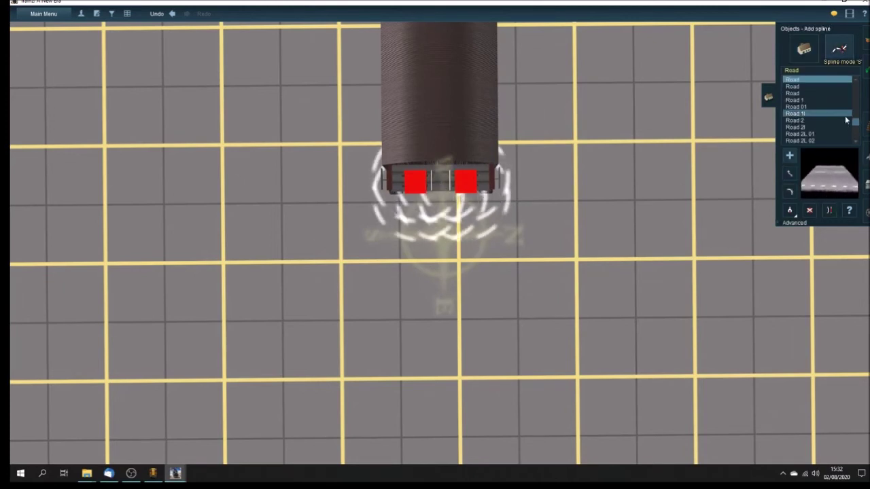
Step: Lay an SF LOR viaduct 5ft spline segment running up toward the shed
drag(859, 124, 858, 133)
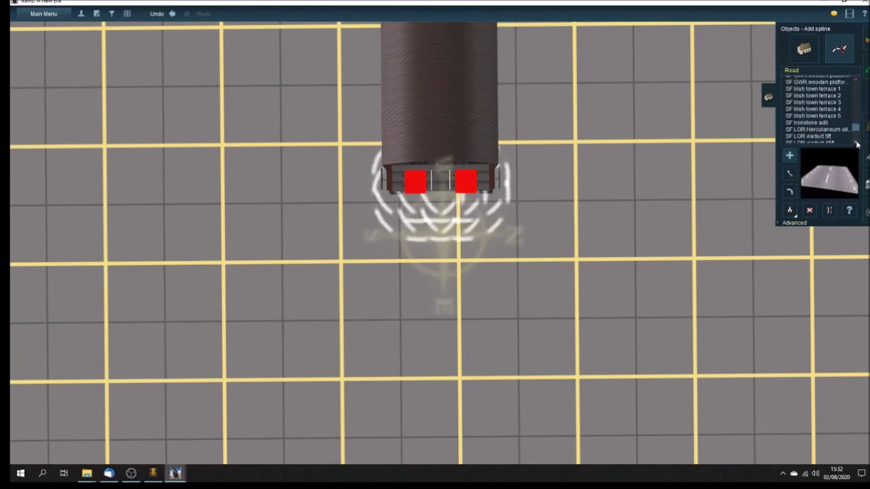
click(857, 143)
click(857, 144)
click(857, 143)
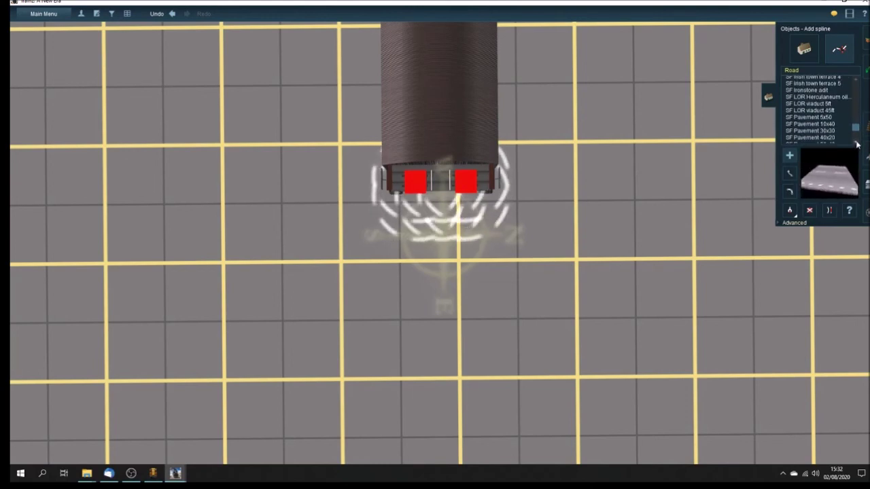
click(811, 104)
key(Down)
key(Right)
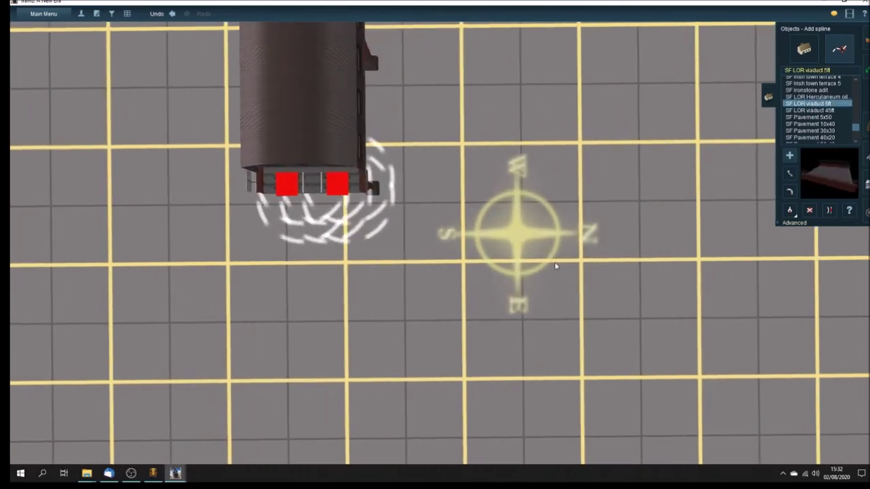
key(Down)
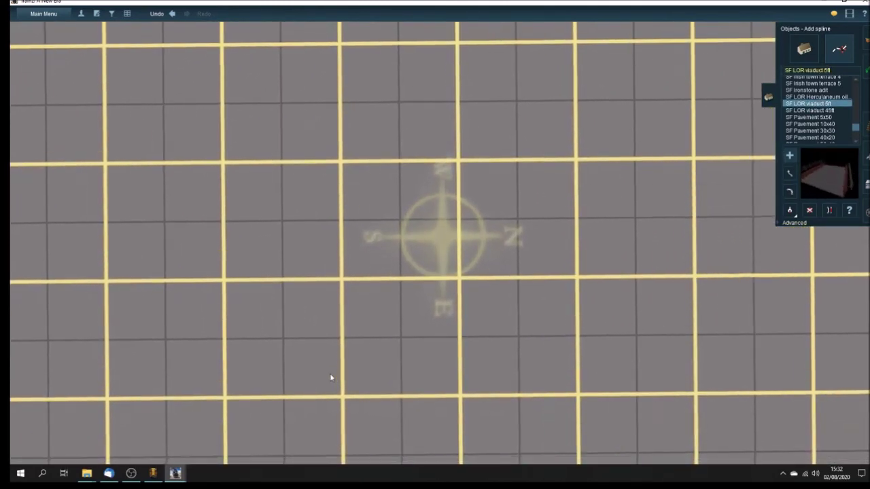
drag(342, 331, 354, 56)
scroll(344, 146, down, 2)
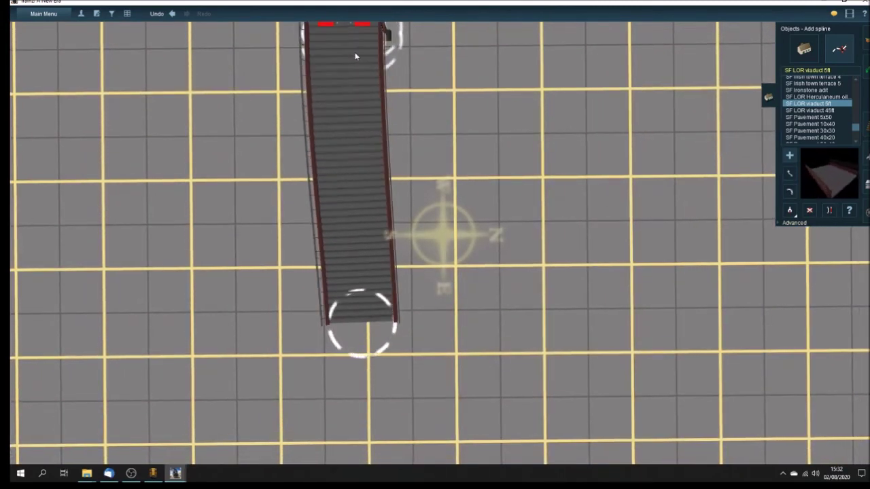
Step: Apply a 5.00 height to the viaduct's end vertex and shift it slightly left
click(780, 223)
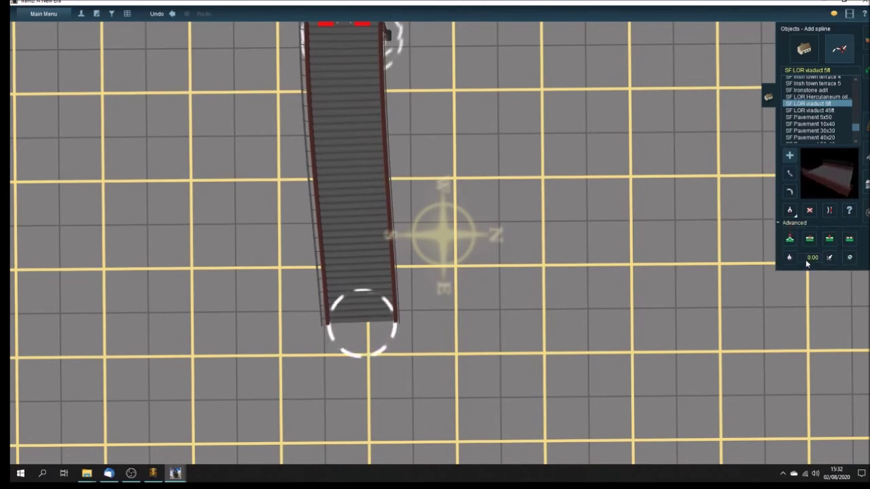
click(809, 259)
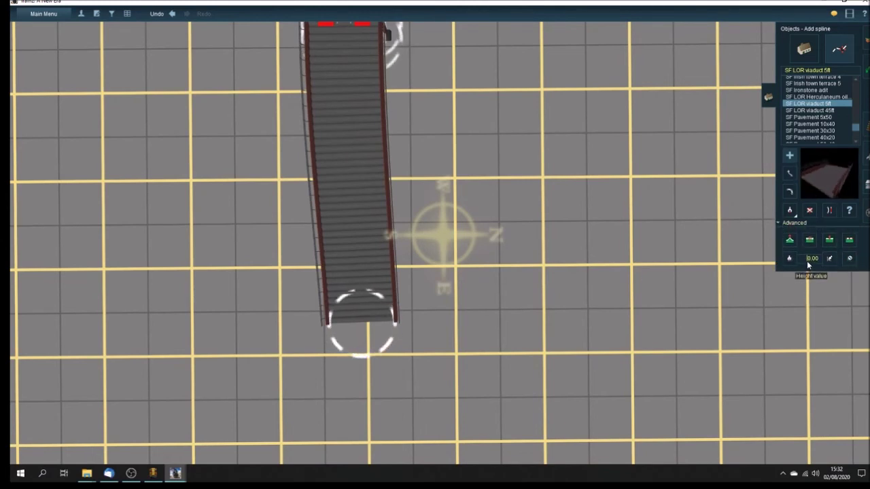
text(5)
key(Return)
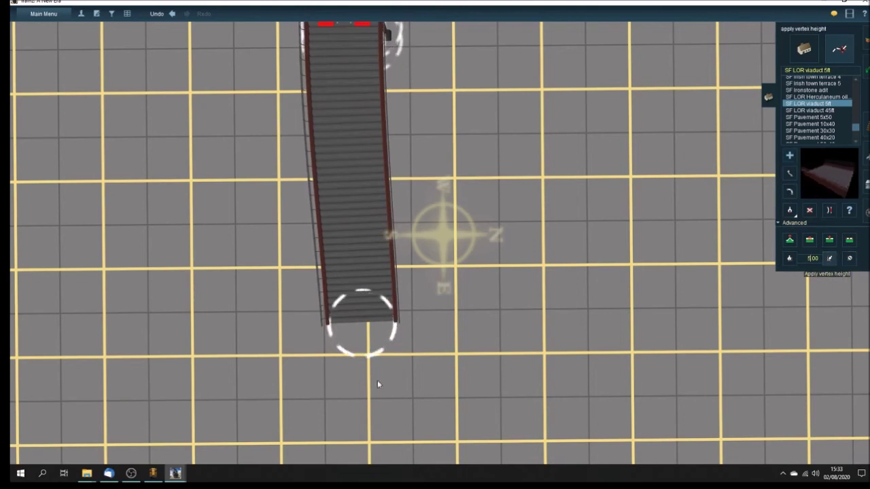
click(360, 333)
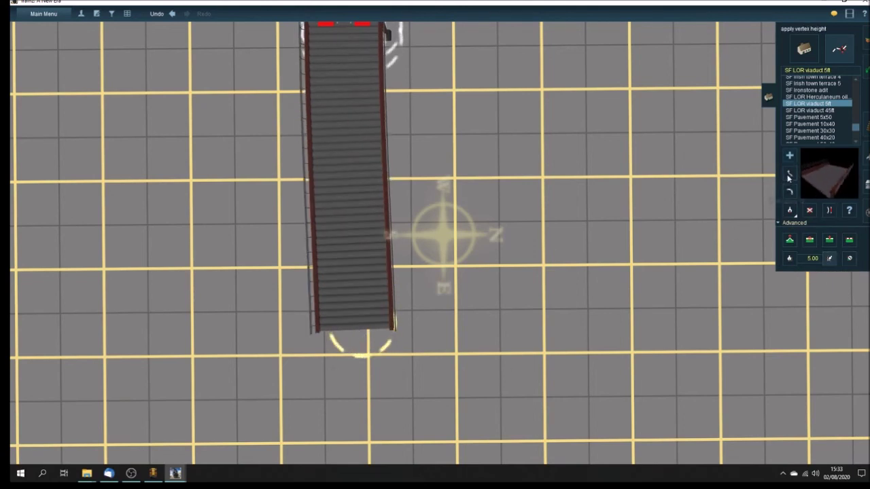
drag(367, 334, 353, 335)
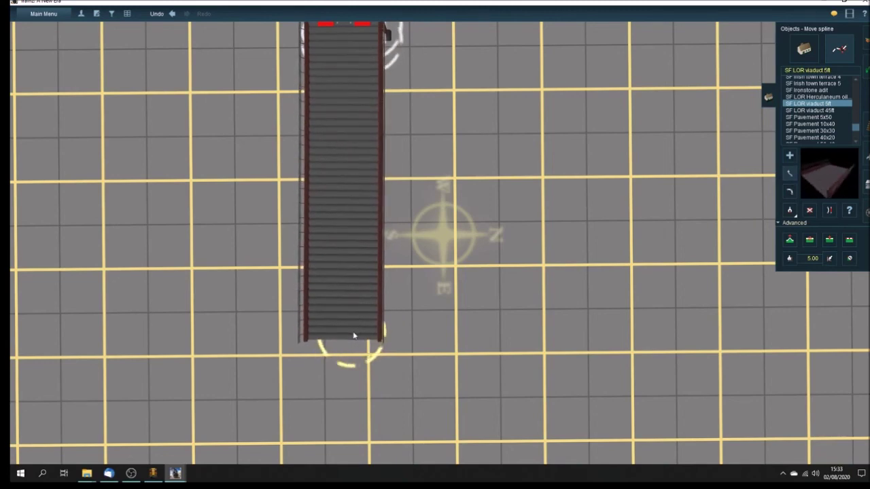
right_drag(378, 338, 268, 217)
click(803, 51)
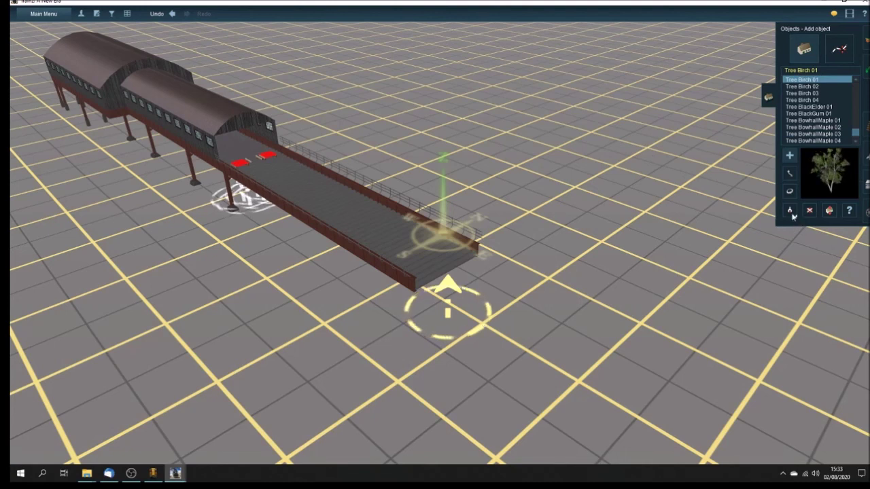
Step: Place an SF LOR track 5ft with upright piece at the platform's end
click(245, 165)
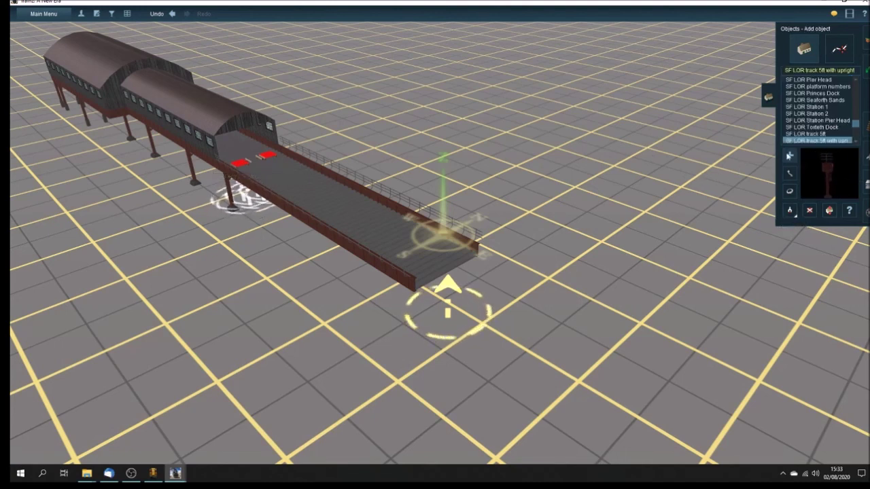
click(525, 353)
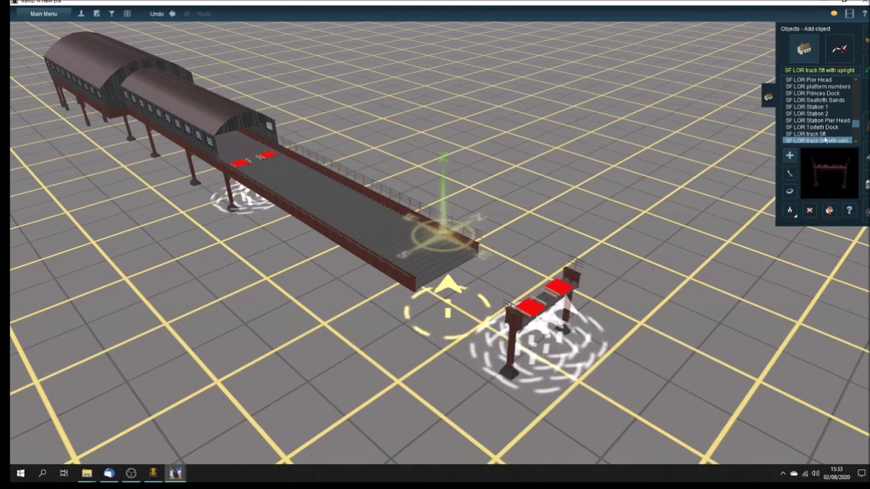
click(789, 174)
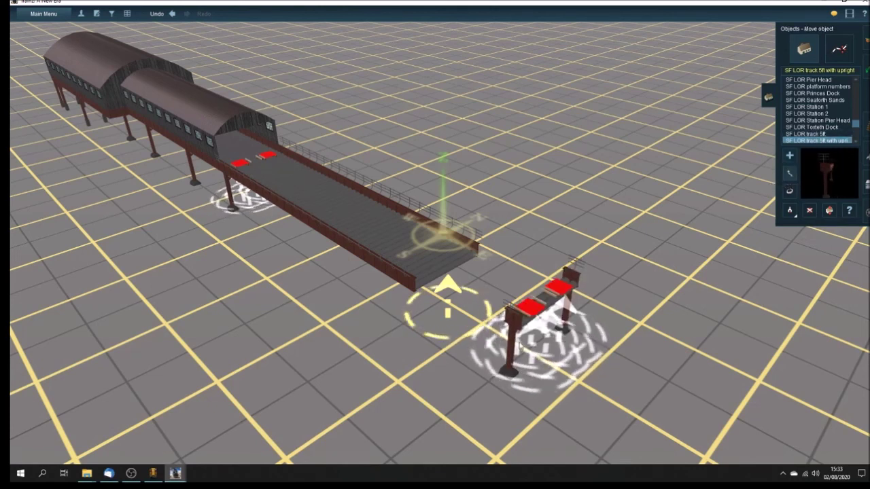
drag(528, 346, 450, 320)
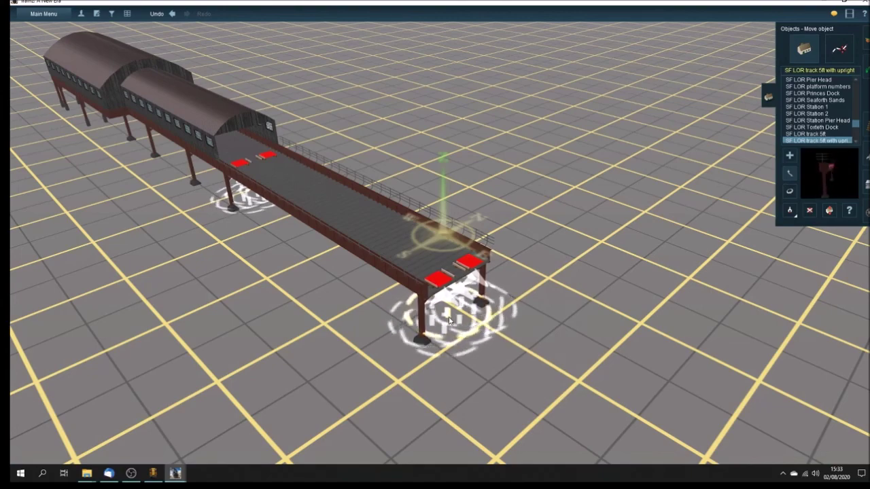
right_drag(449, 321, 496, 350)
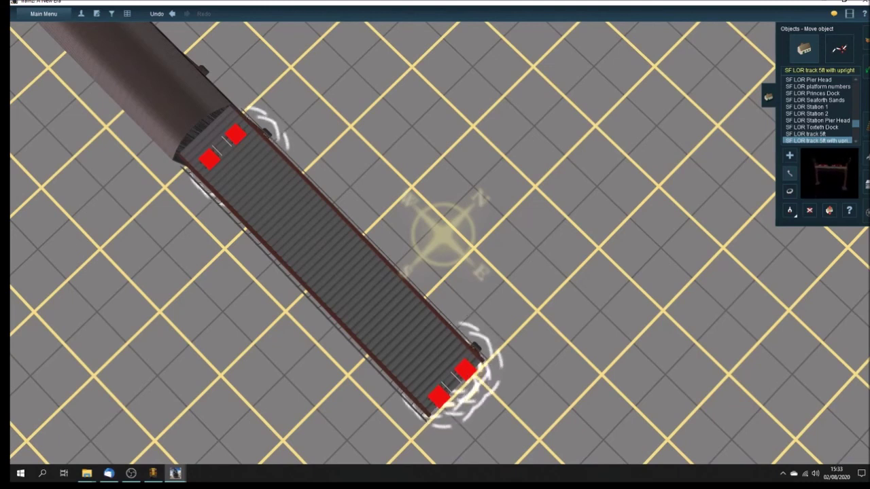
Step: Shorten the viaduct by pulling its end spline point back to meet the upright
click(839, 48)
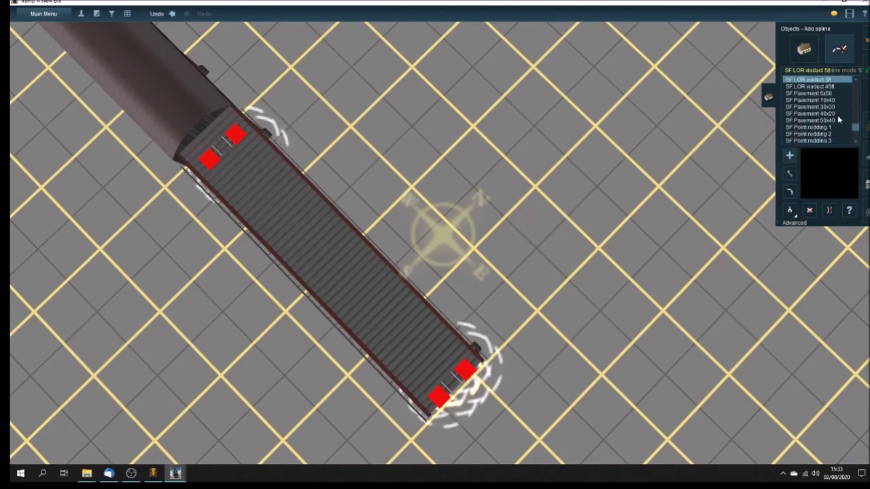
click(789, 175)
right_drag(578, 307, 526, 321)
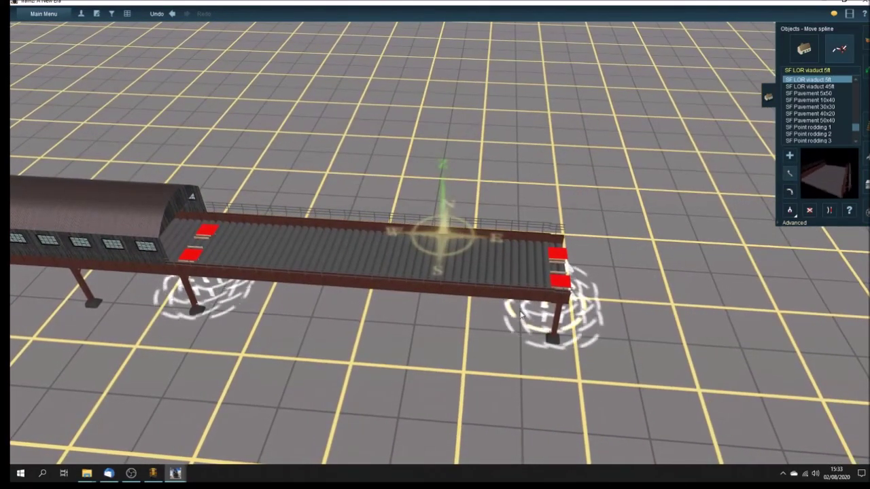
drag(521, 314, 554, 309)
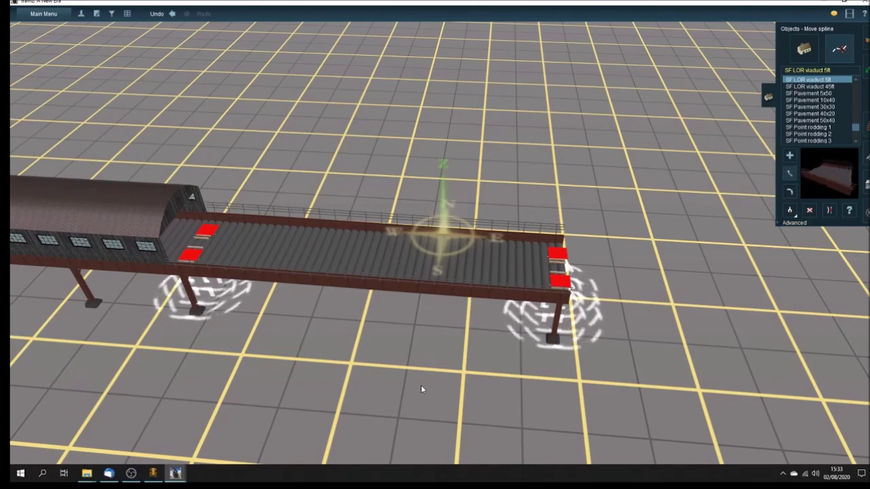
right_drag(421, 384, 444, 299)
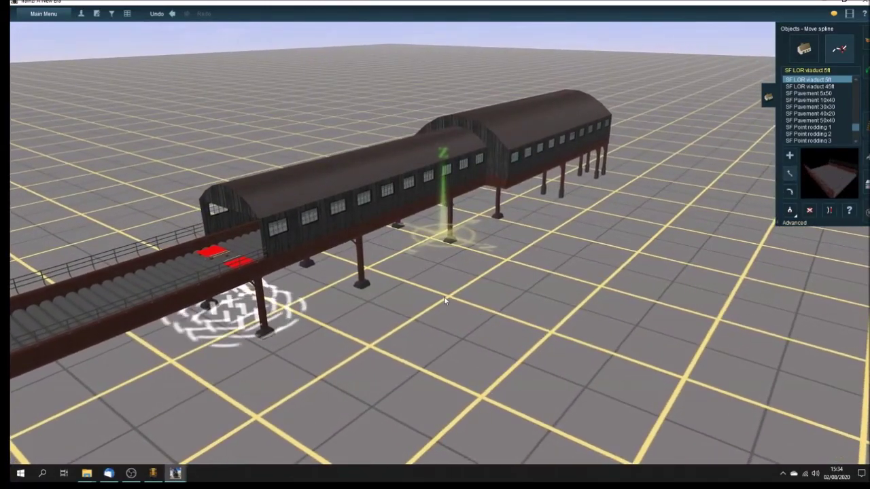